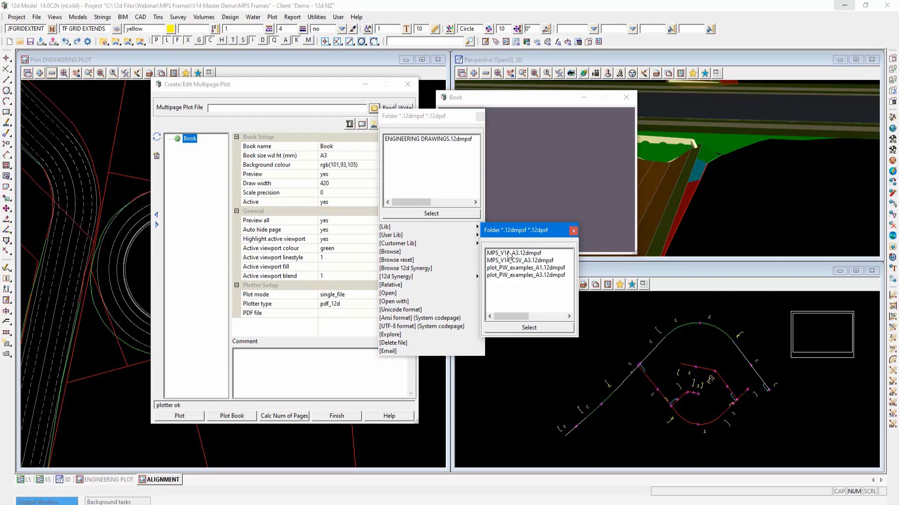
- Load the library plot file MPS_V14_A3.12dmpsf into the multipage plot and reposition the preview window
click(510, 254)
click(388, 108)
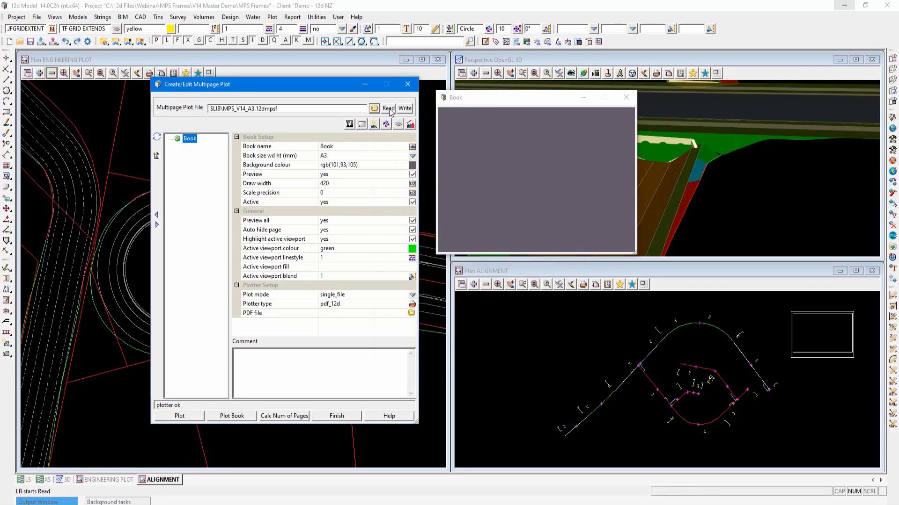
drag(531, 114, 462, 89)
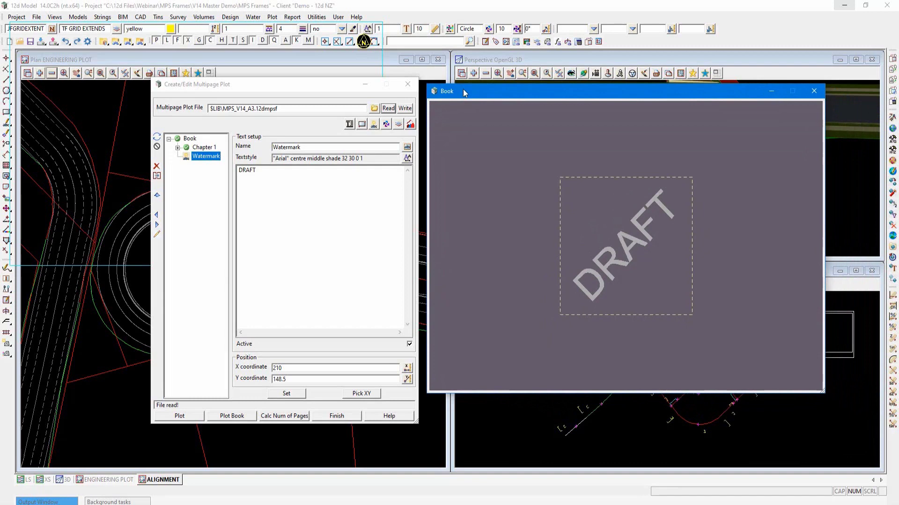
- Compare the setup and plotter properties of the Book with those of Chapter 1
click(189, 140)
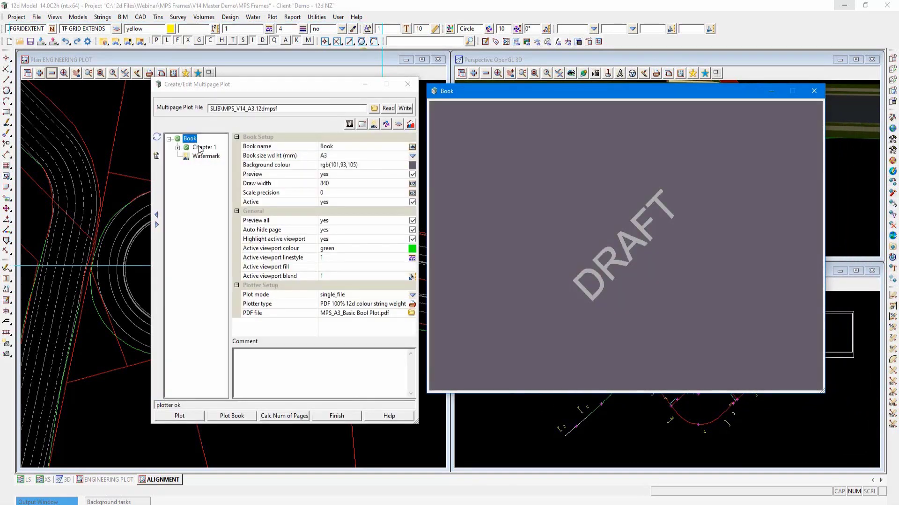
click(199, 148)
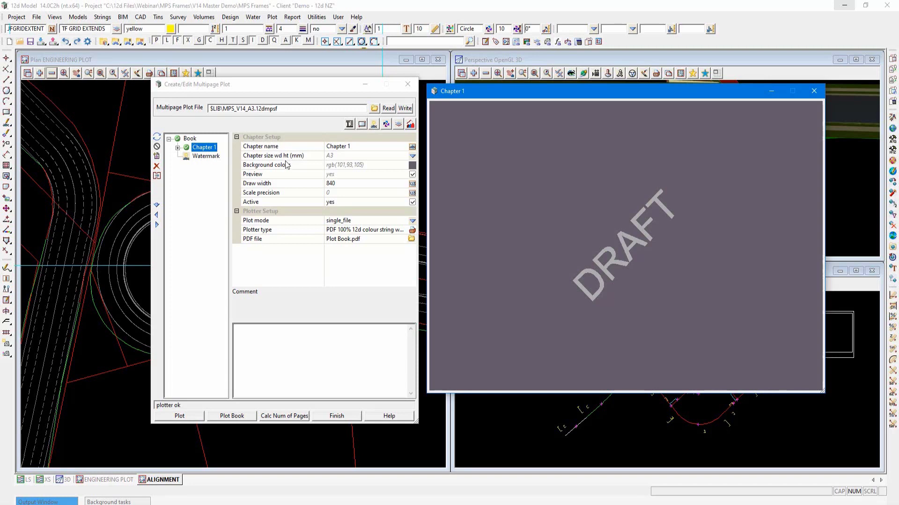
click(190, 140)
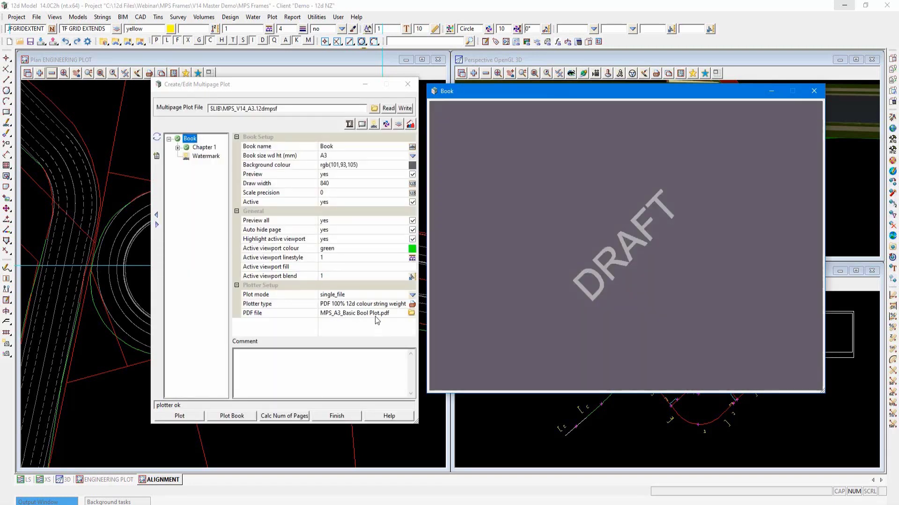
click(203, 148)
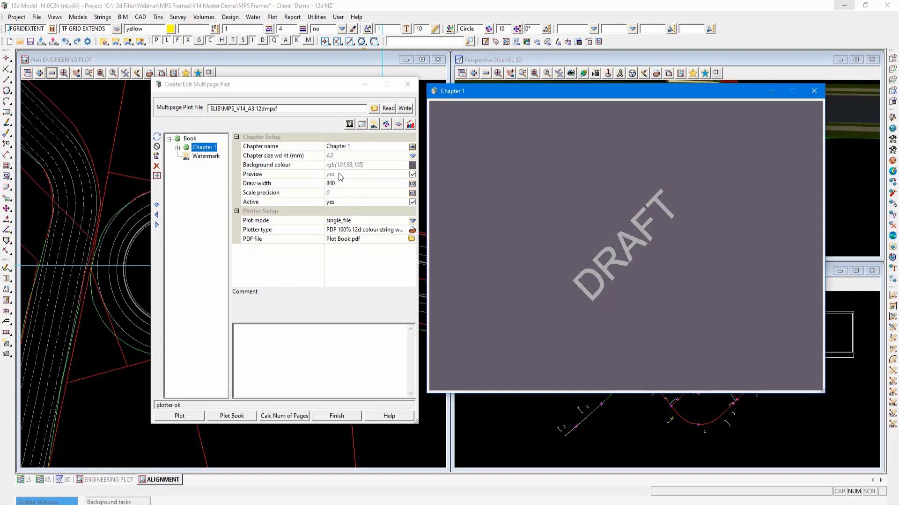
- Expand Chapter 1 and its Page 1, and set Plan Frame 1 to display the ENGINEERING PLOT view
click(178, 147)
click(209, 156)
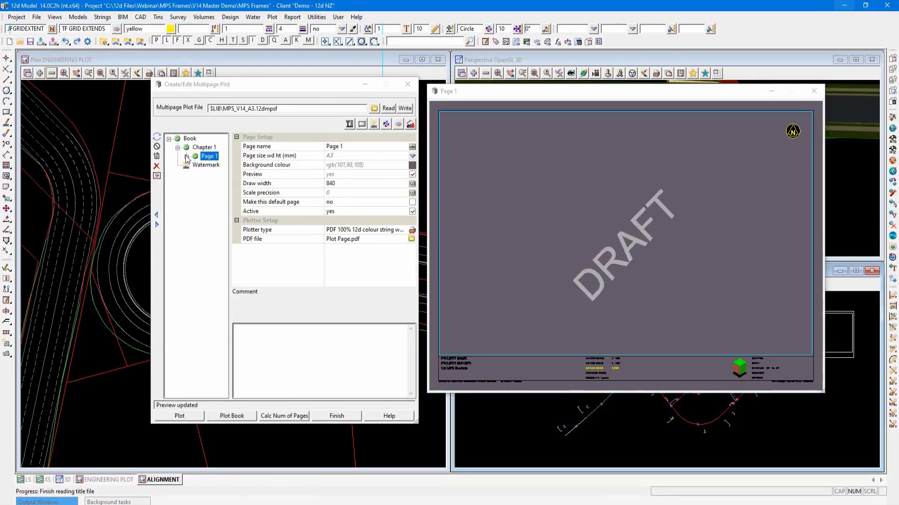
click(187, 157)
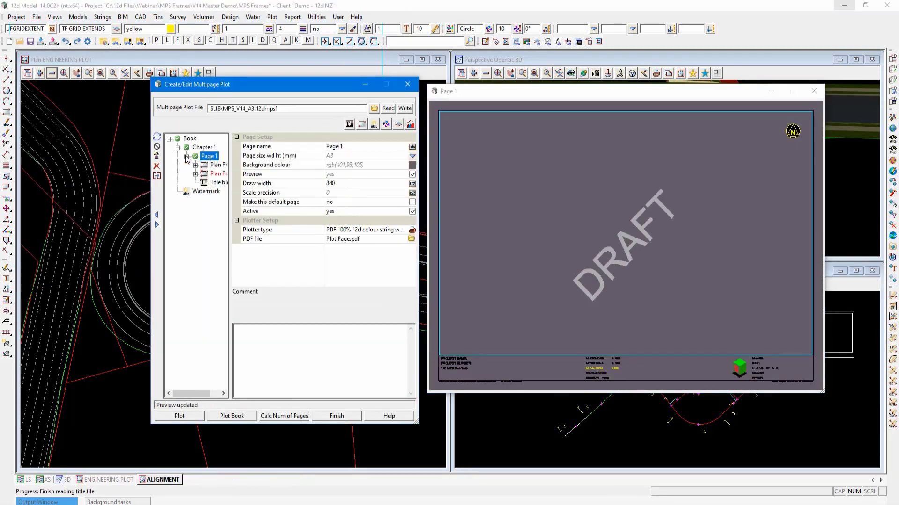
click(219, 167)
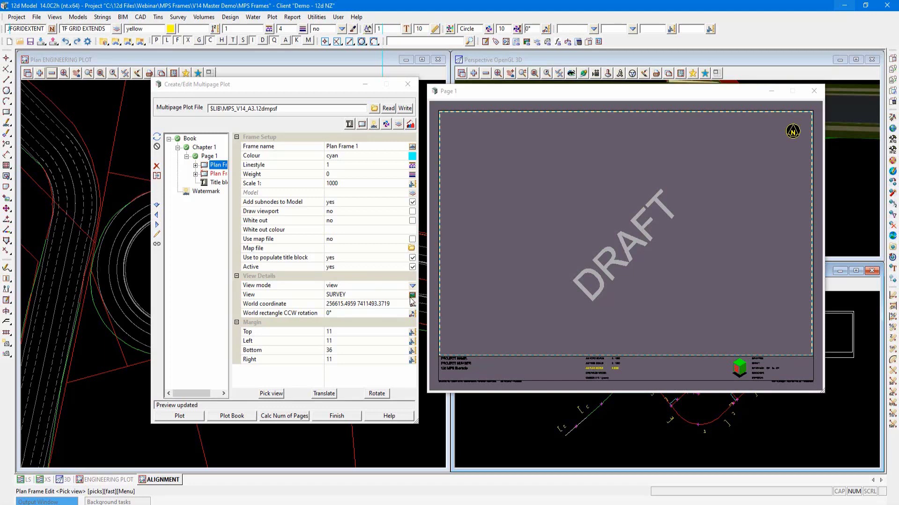
click(280, 394)
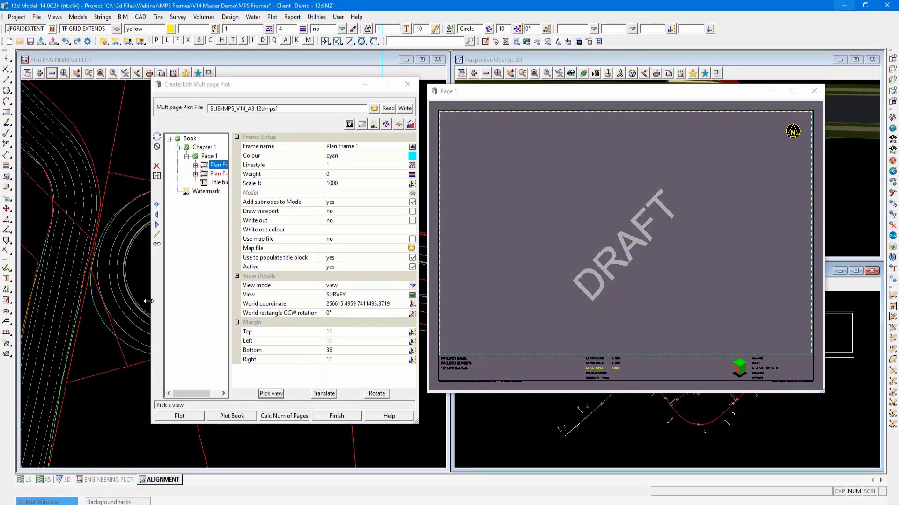
click(133, 276)
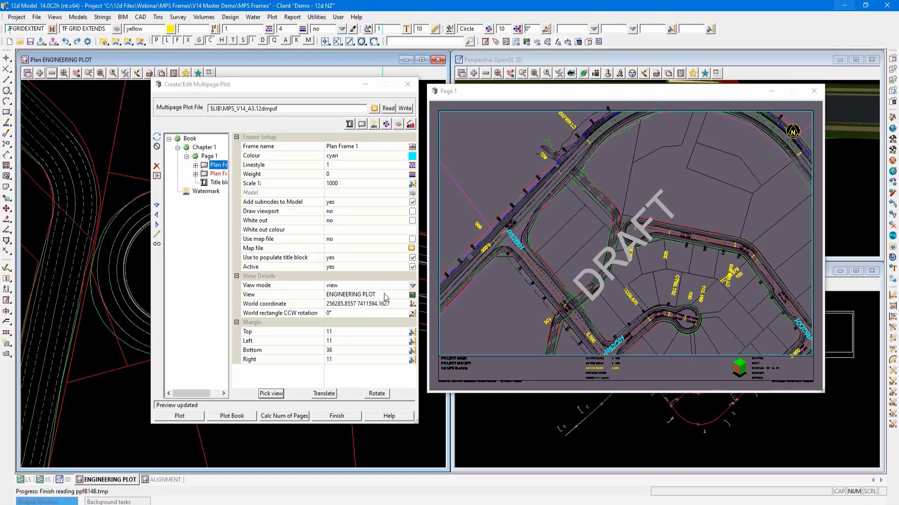
- Shift Plan Frame 1's contents up and to the left within the page preview, bringing the southern loop road into the frame
click(157, 235)
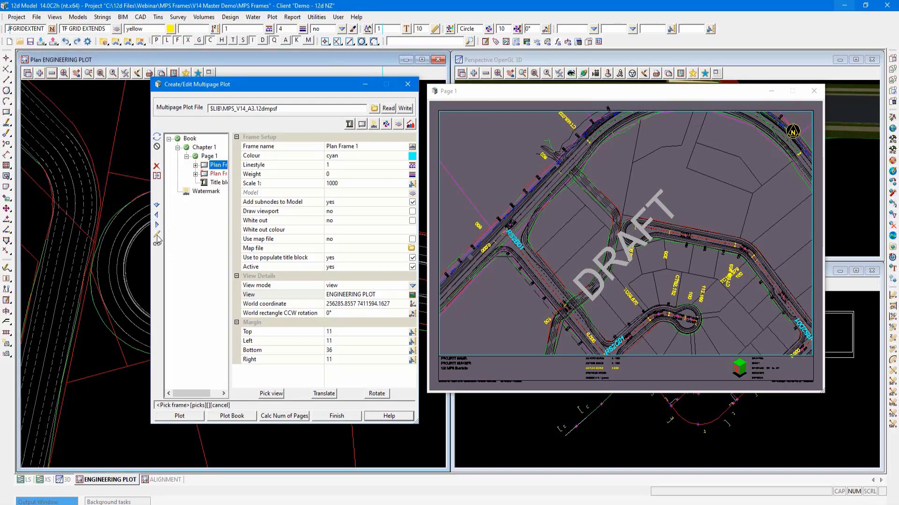
click(157, 237)
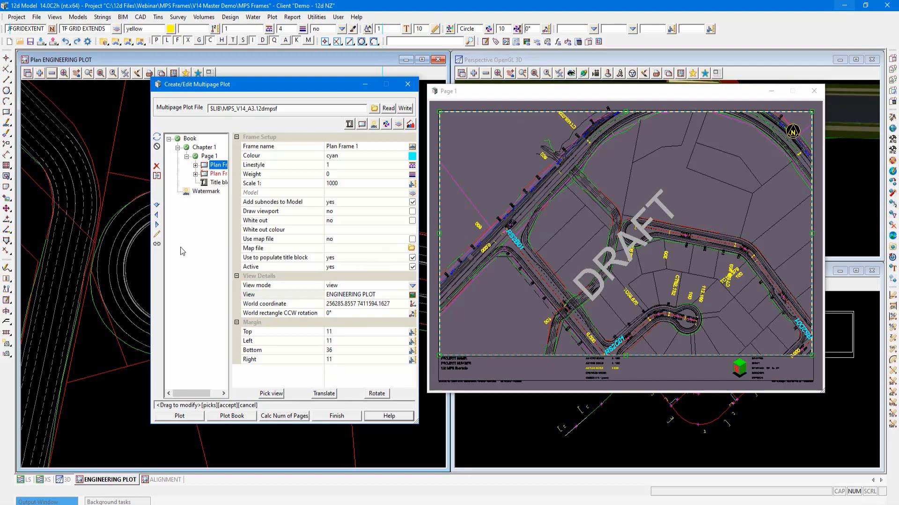
click(157, 245)
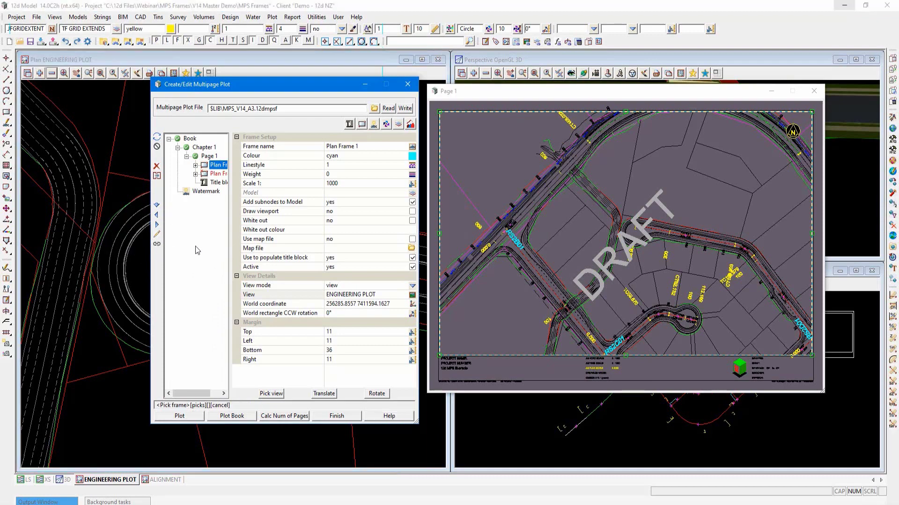
drag(619, 268, 561, 171)
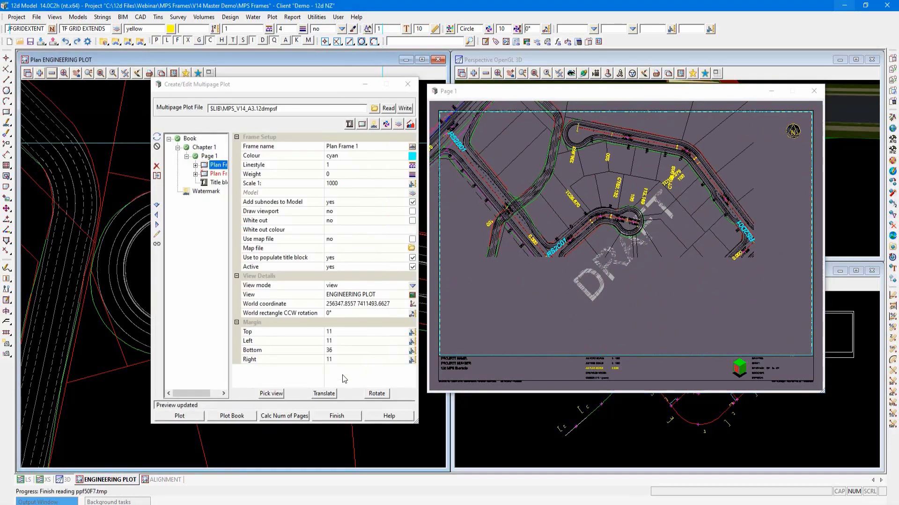
- Translate Plan Frame 1 in the ENGINEERING PLOT view so it covers the large road curve at the north of the site
click(322, 394)
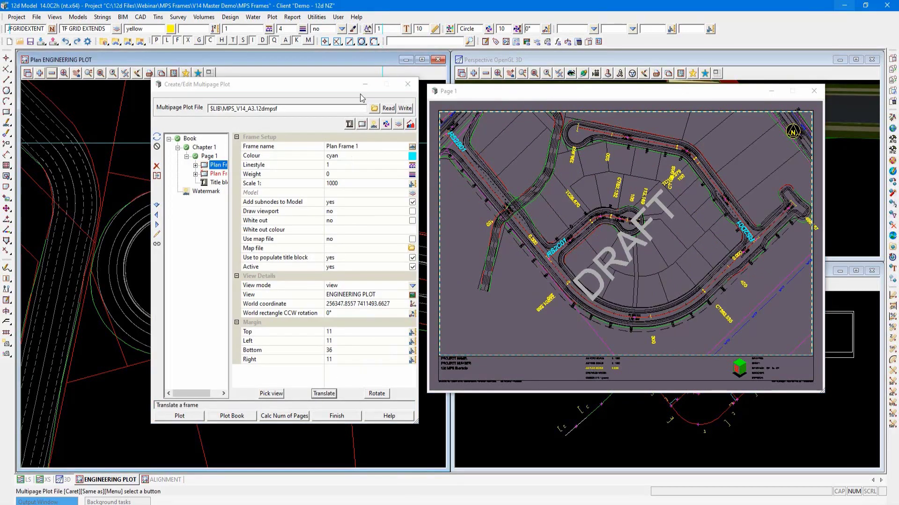
scroll(223, 281, down, 5)
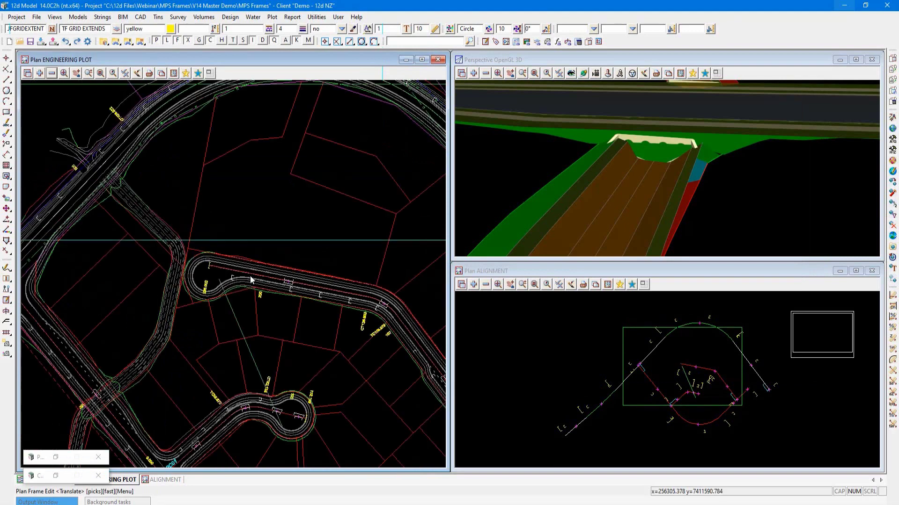
click(246, 272)
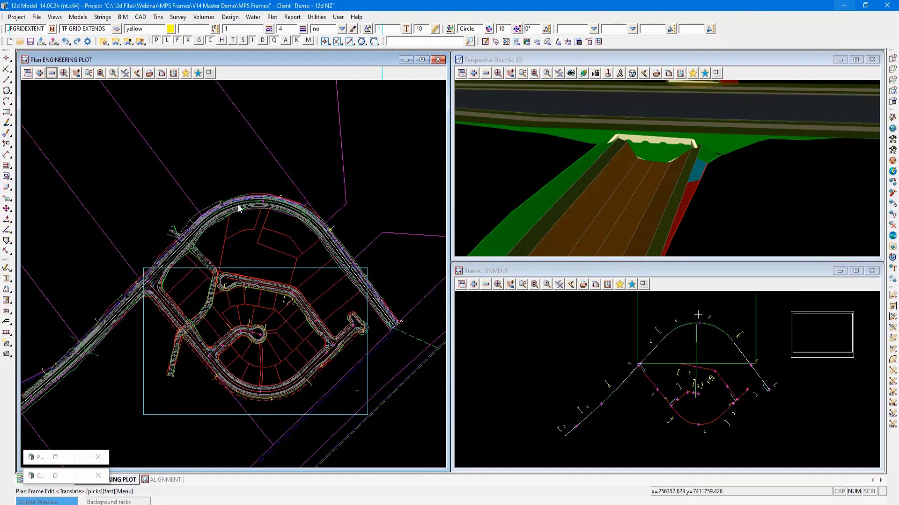
click(262, 205)
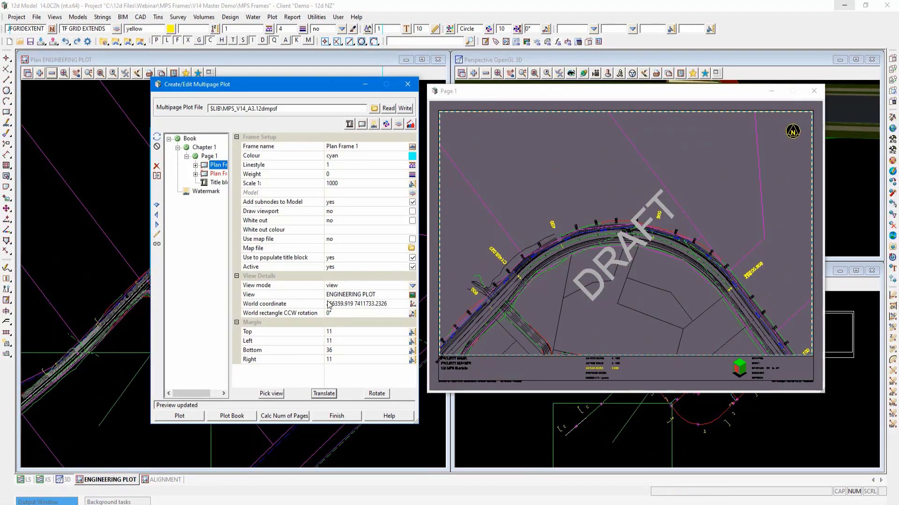
click(325, 393)
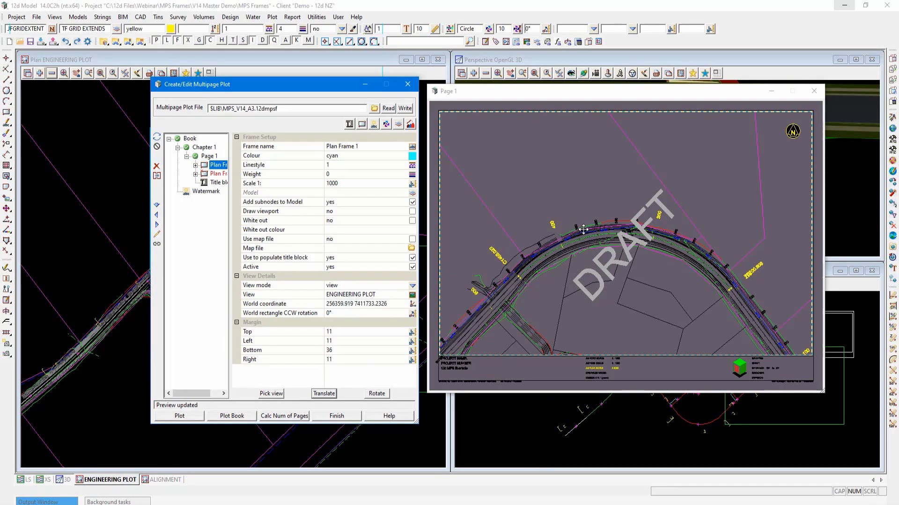
- Activate Plan Frame 2 on Page 1
click(218, 174)
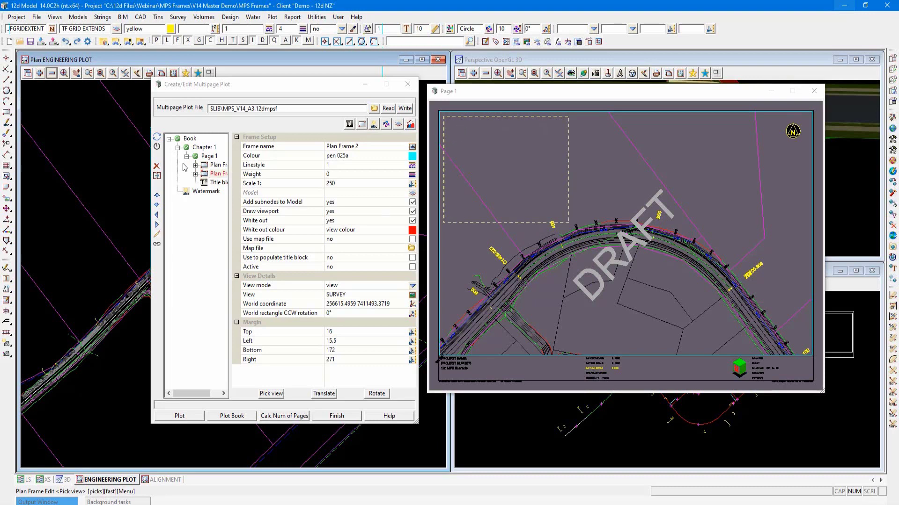
click(217, 174)
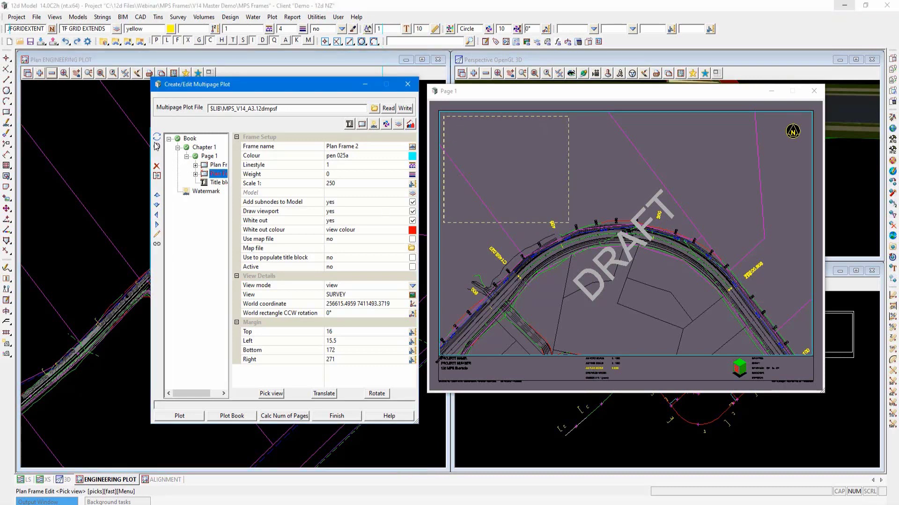
click(156, 146)
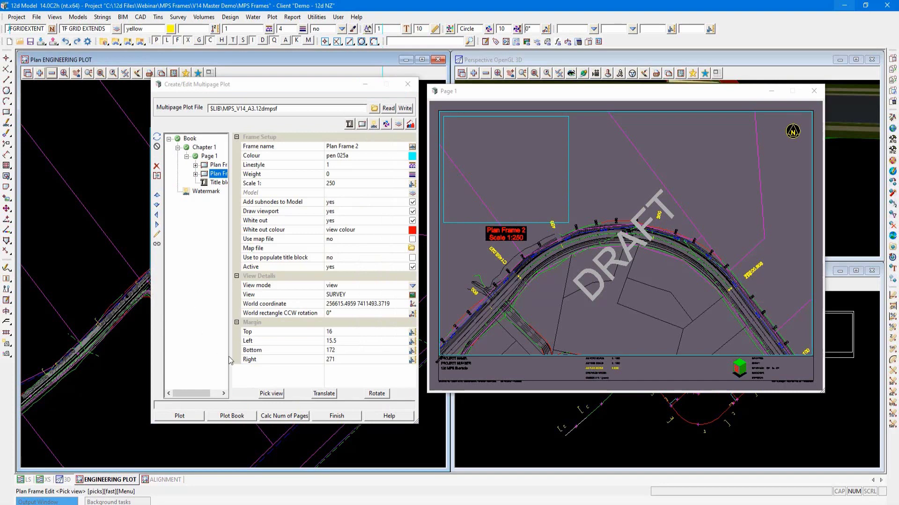
- Set Plan Frame 2 to display the ENGINEERING PLOT view, centred near the northern cul-de-sac head
click(271, 393)
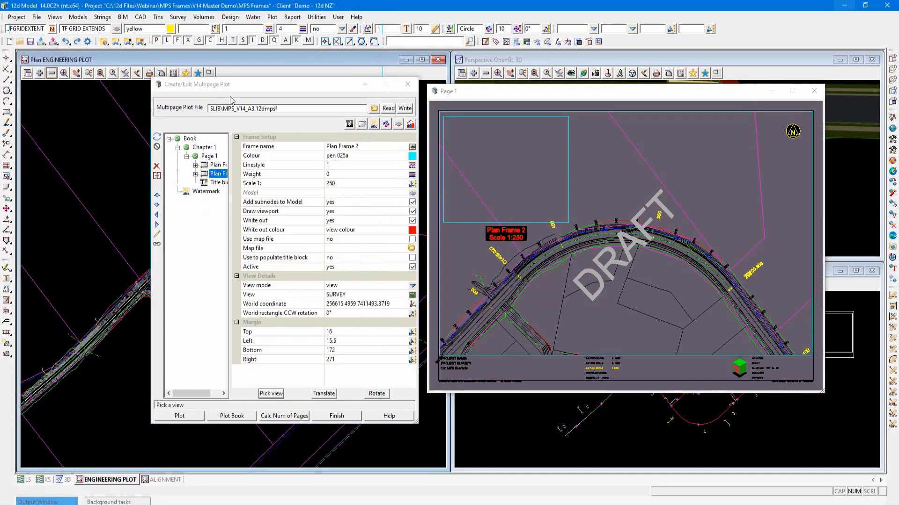
click(229, 283)
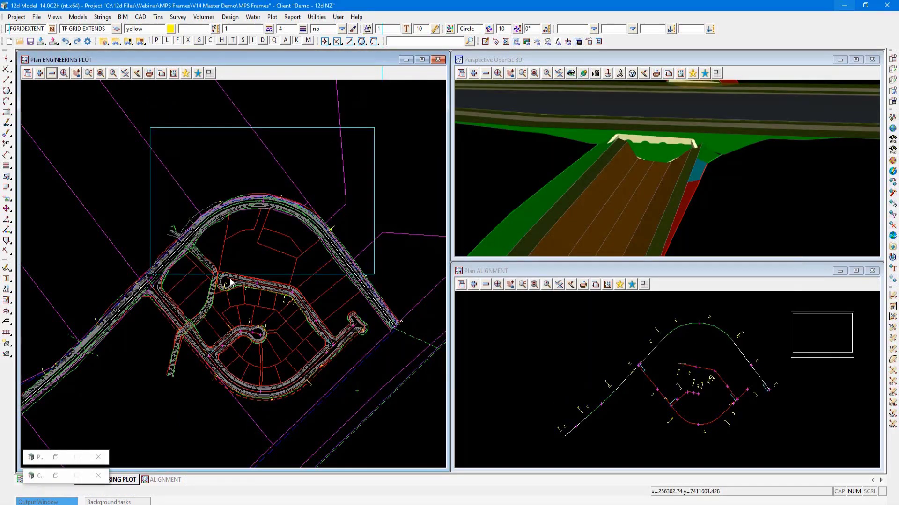
middle_click(229, 283)
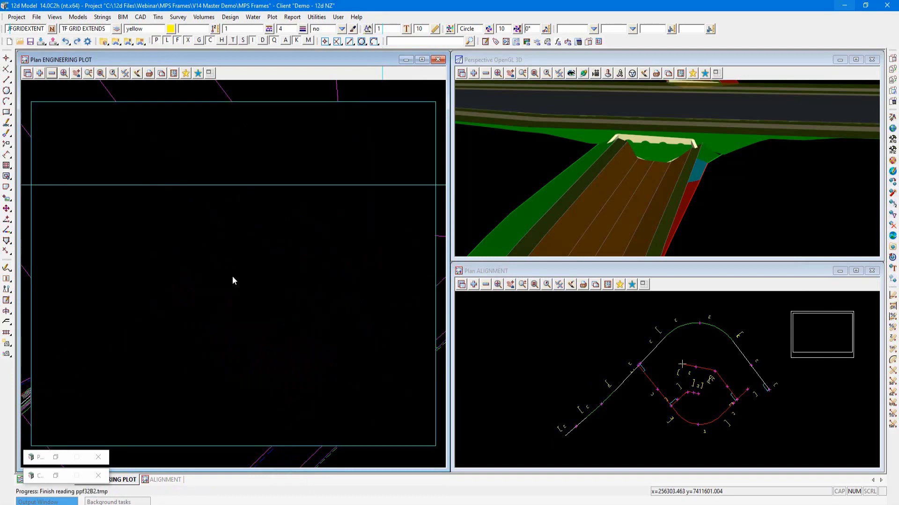
click(176, 357)
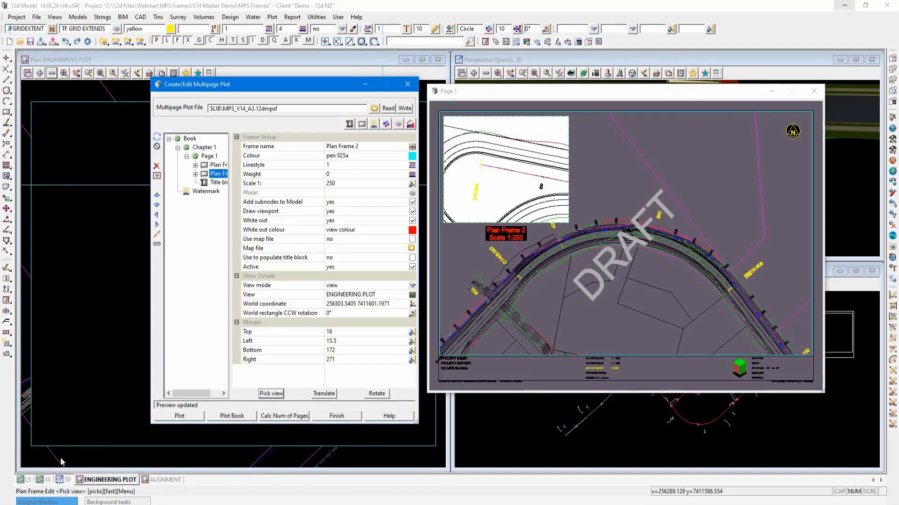
- Set the scale of Plan Frame 2 to 1:500
click(314, 185)
text(50)
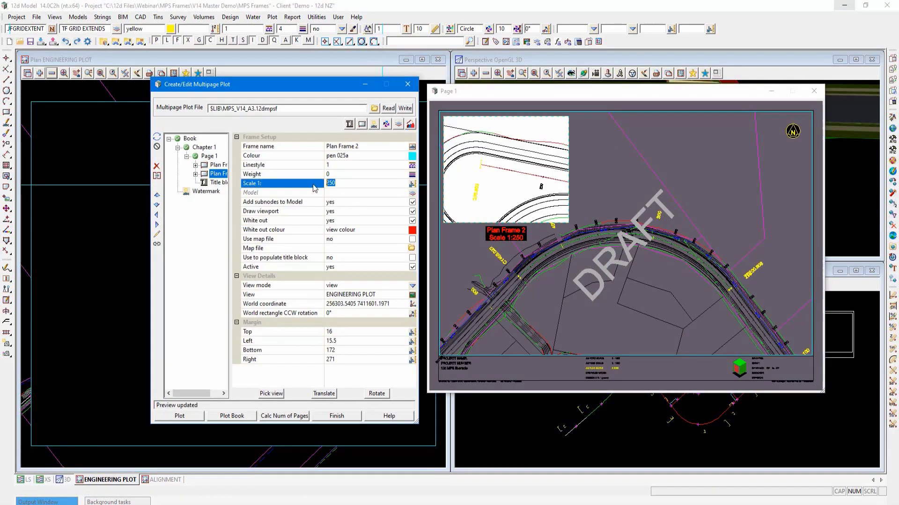
text(0)
key(Return)
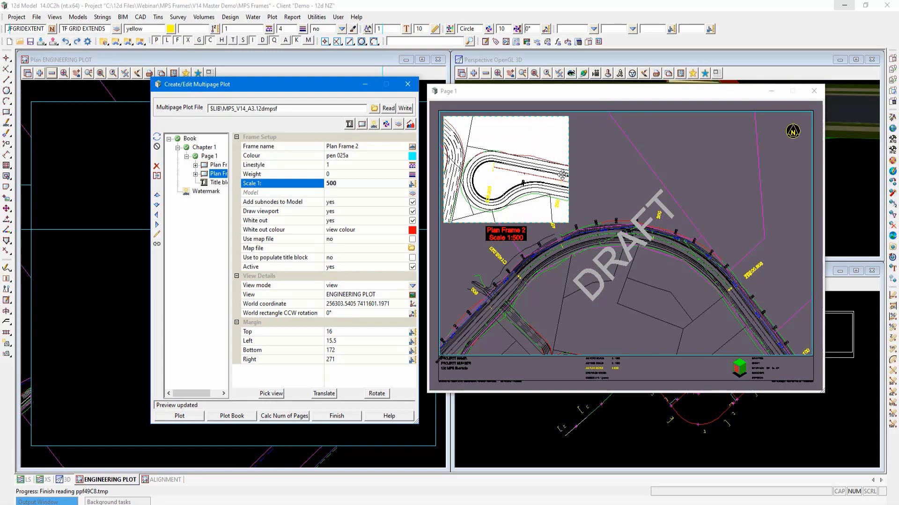
click(492, 190)
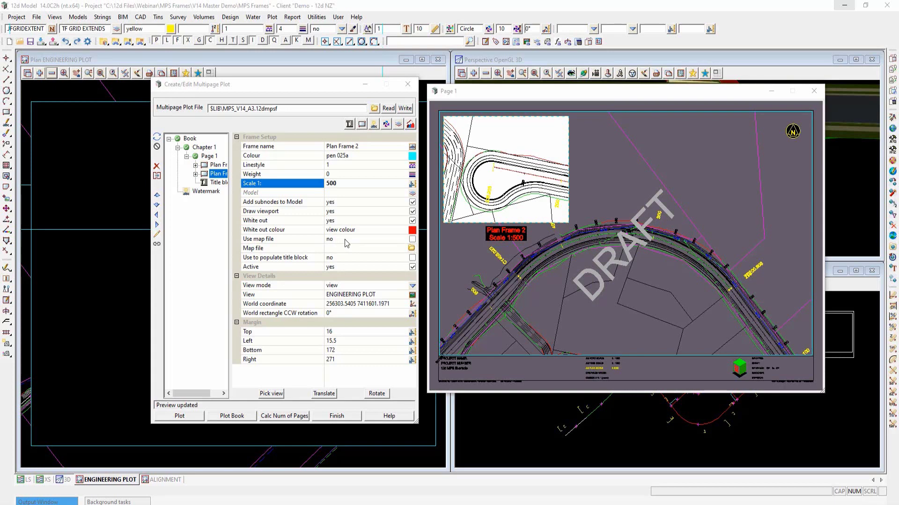
- Turn on the use of a map file for Plan Frame 2 and assign ALL GREY.mapfile
click(412, 240)
click(412, 240)
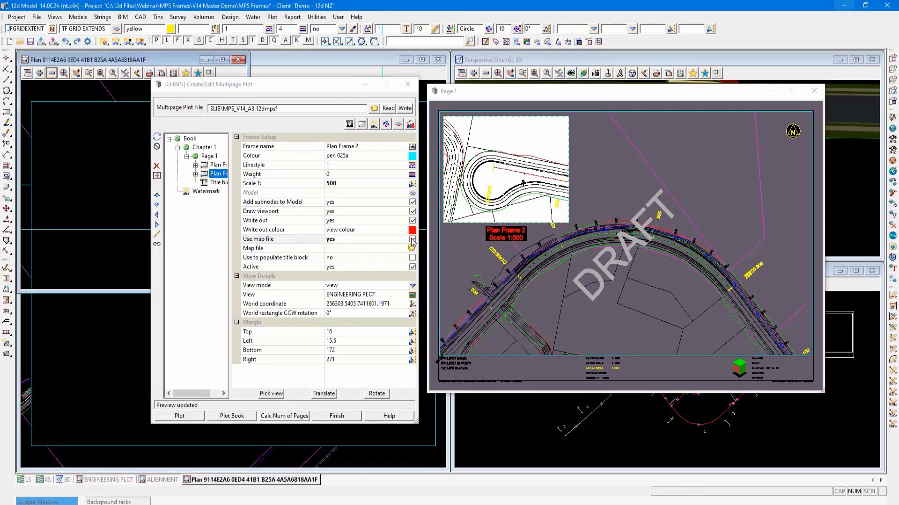
click(412, 249)
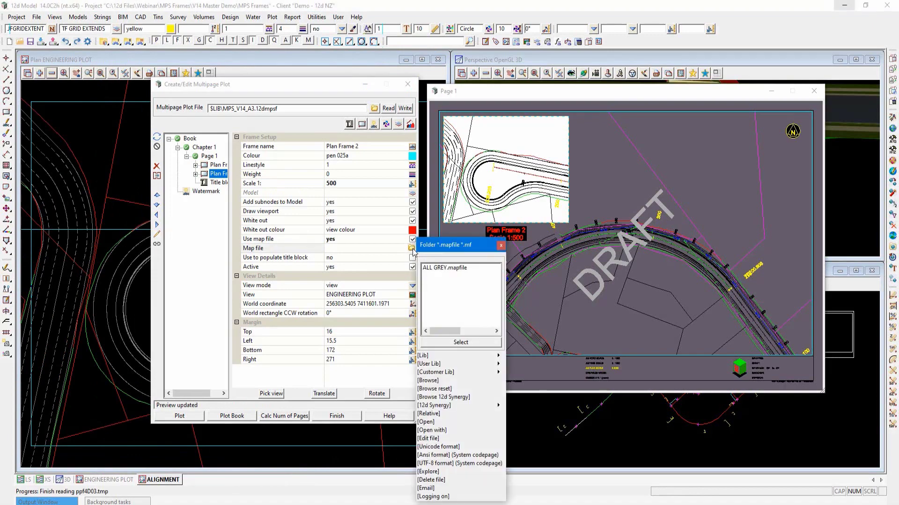
double_click(443, 268)
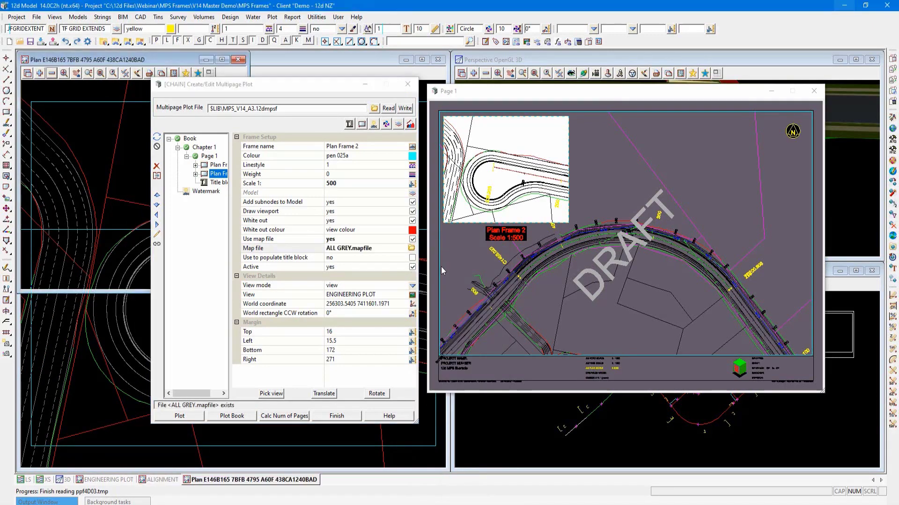
- Open ALL GREY.mapfile from Plan Frame 2 for editing, examine its Basic colour and linestyle mappings, and close it
click(412, 248)
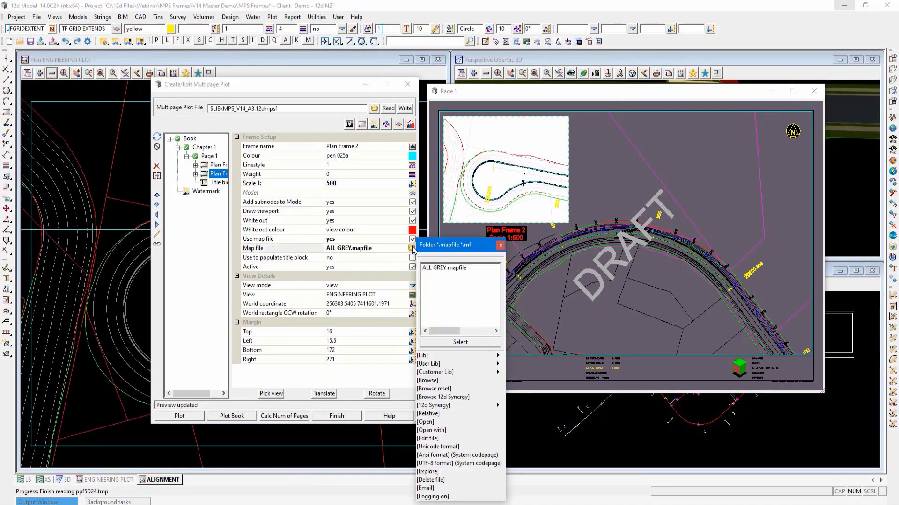
click(429, 422)
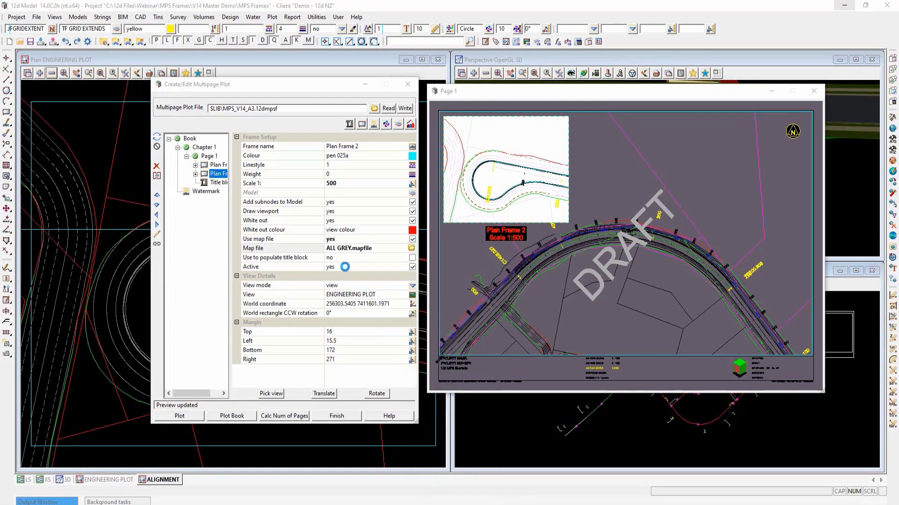
drag(535, 297, 247, 99)
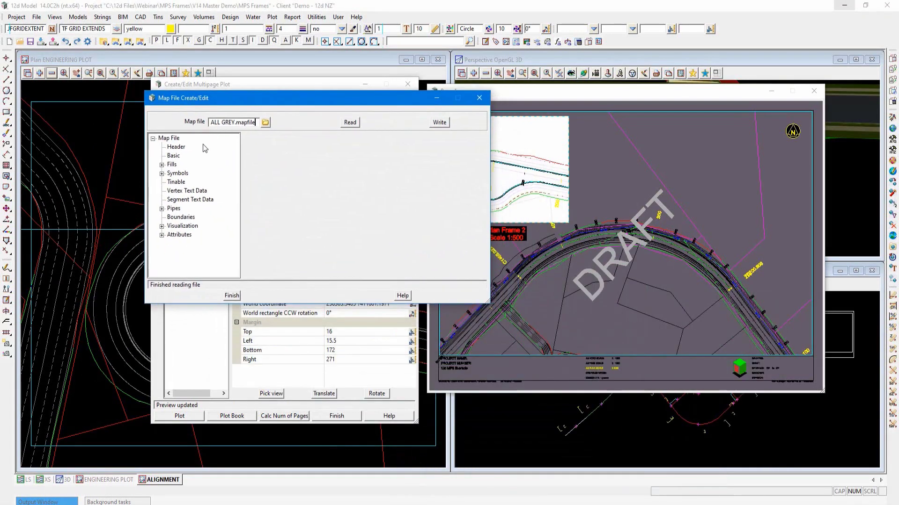
click(173, 156)
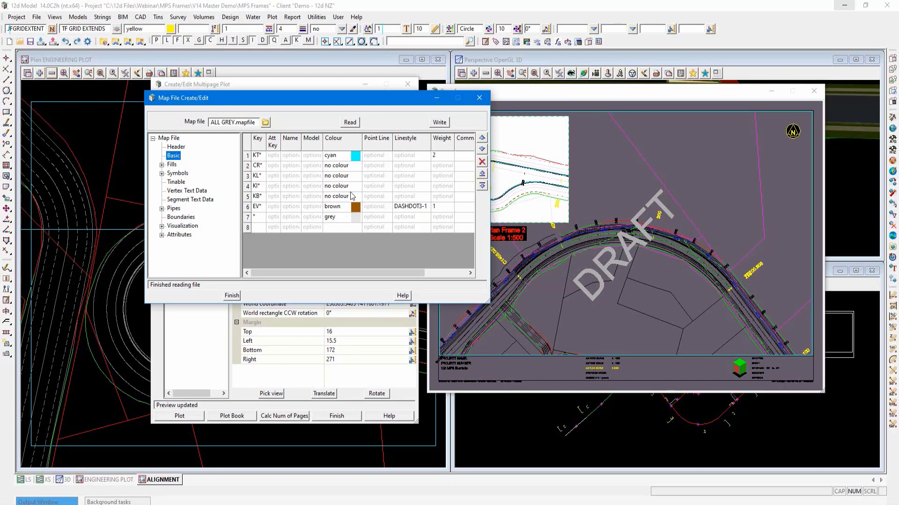
click(479, 99)
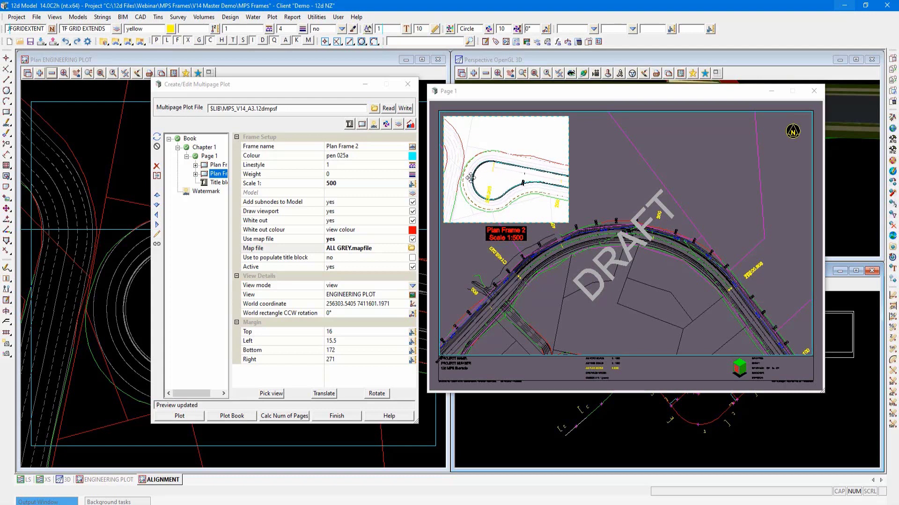
- Expand both plan frames in the Page 1 tree and inspect the settings of Plan Frame 1's North symbol
click(535, 184)
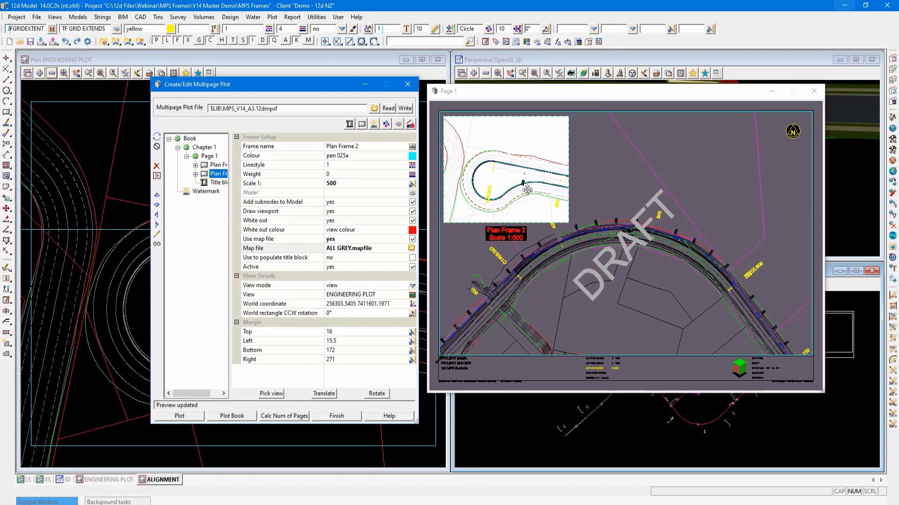
click(195, 165)
click(195, 200)
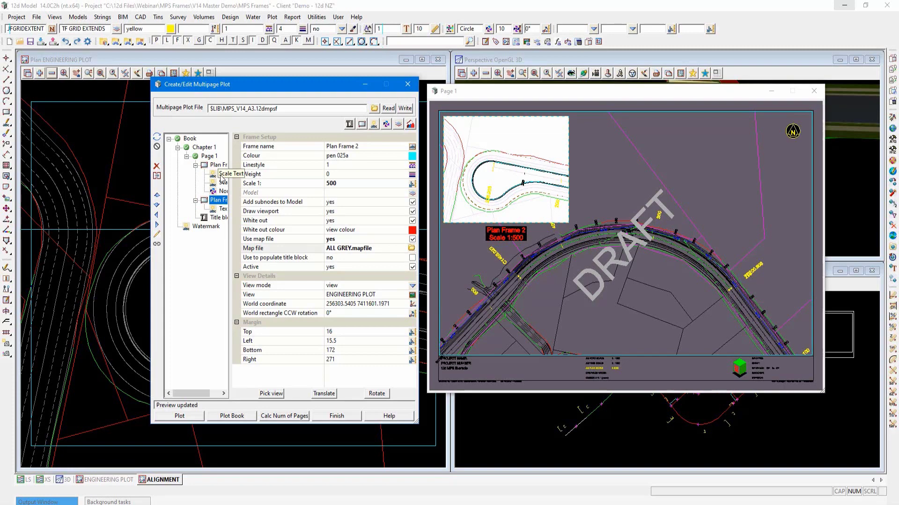
click(222, 191)
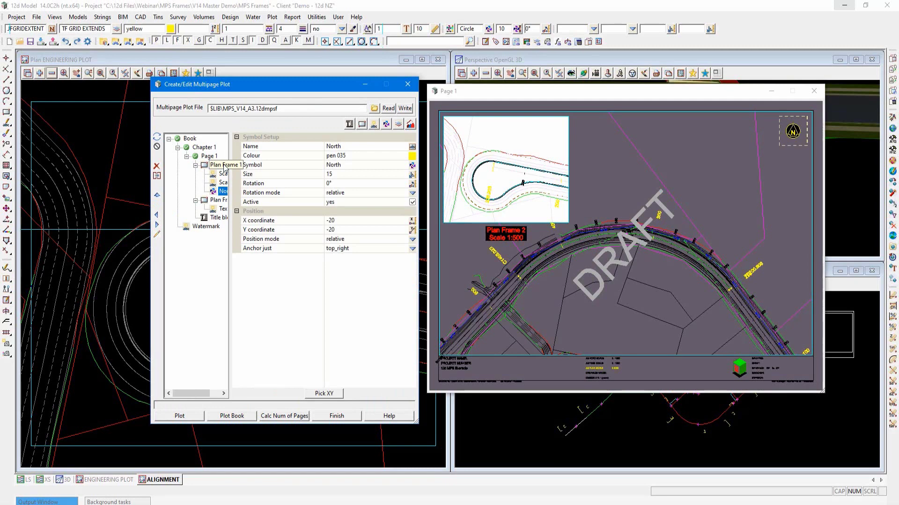
- Rename the text item under Plan Frame 2 as Frame Title and apply the change
click(223, 210)
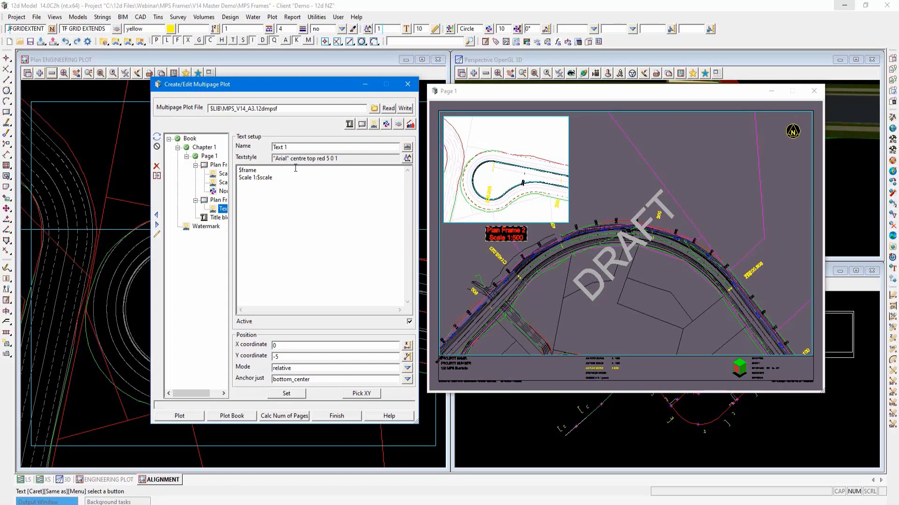
click(311, 146)
text(Fr)
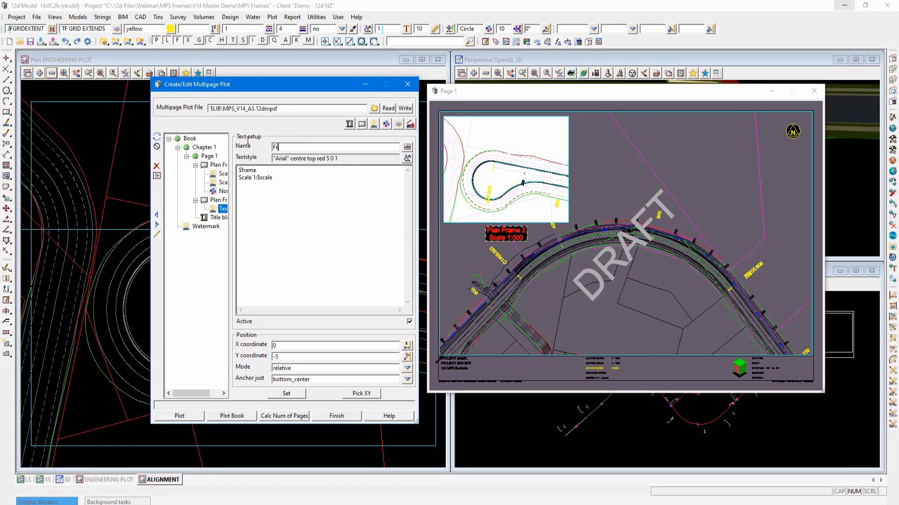
text(ame Title)
click(281, 397)
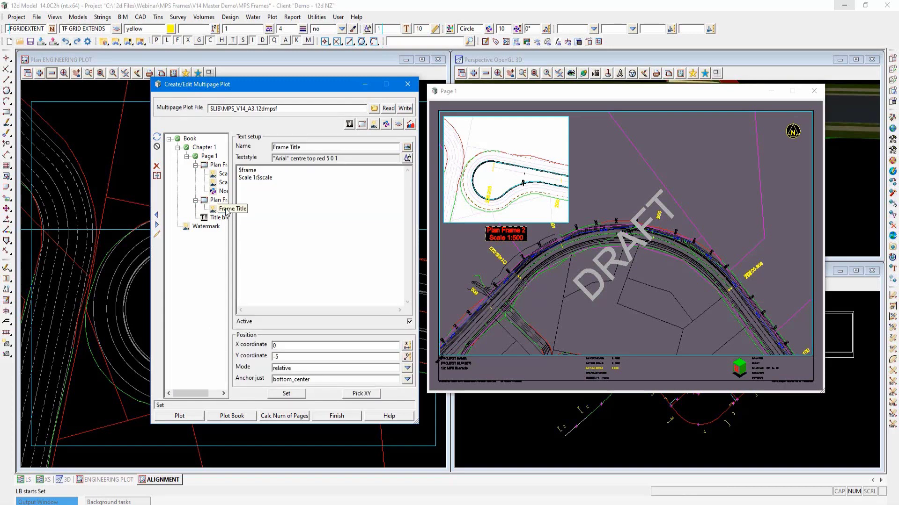
- Rename Plan Frame 2 on Page 1 as Detail Inset
click(219, 200)
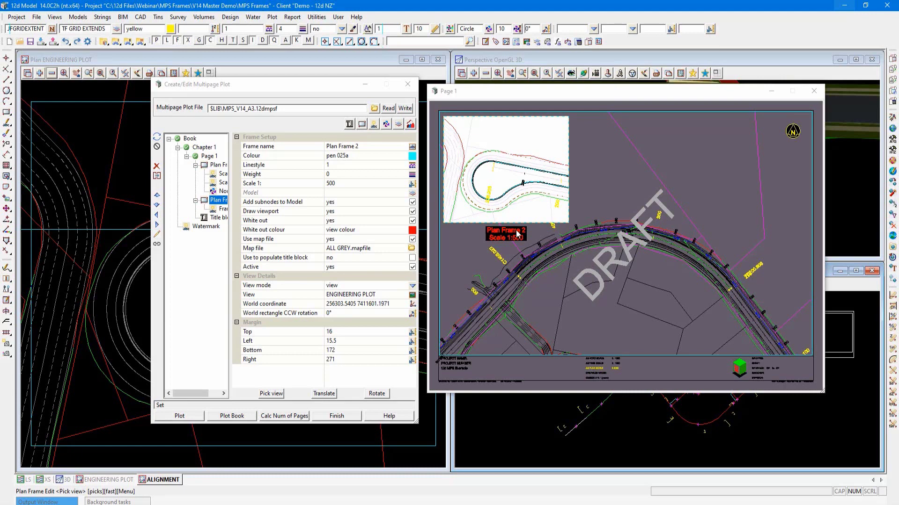
click(288, 147)
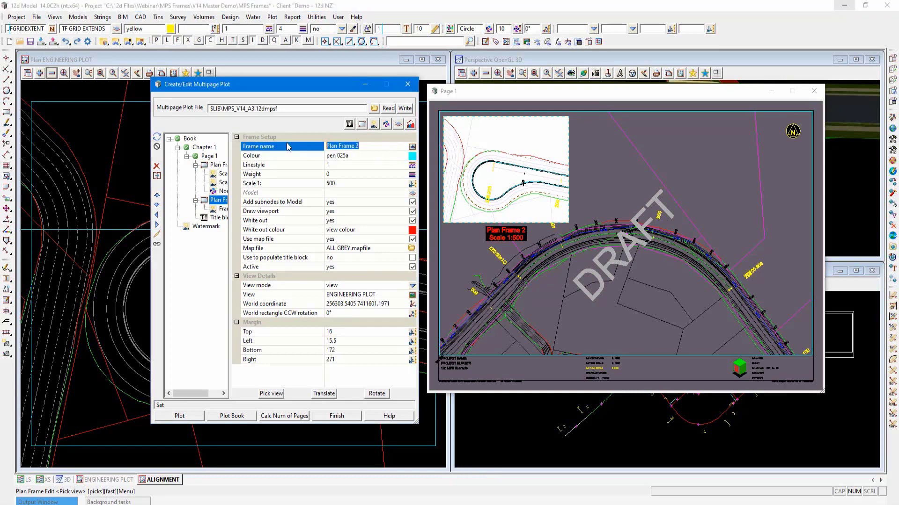
text(Detai)
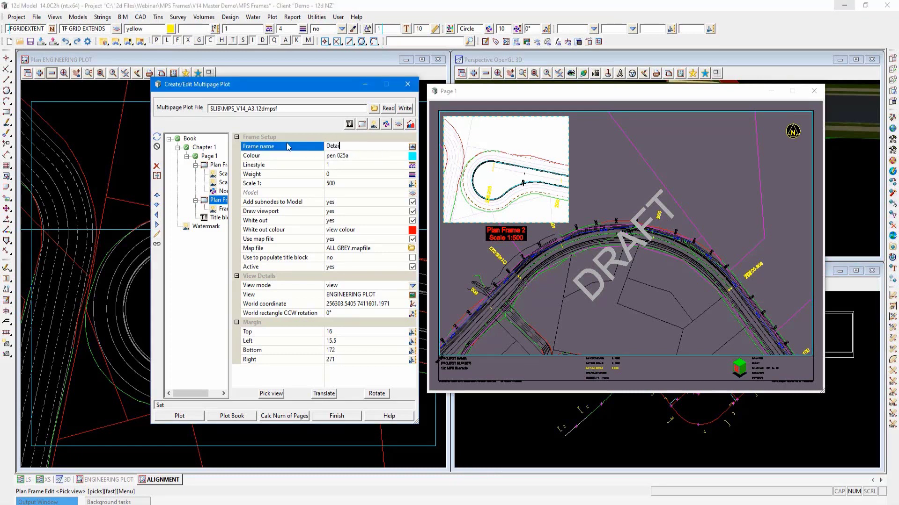
text(l Inset)
key(Return)
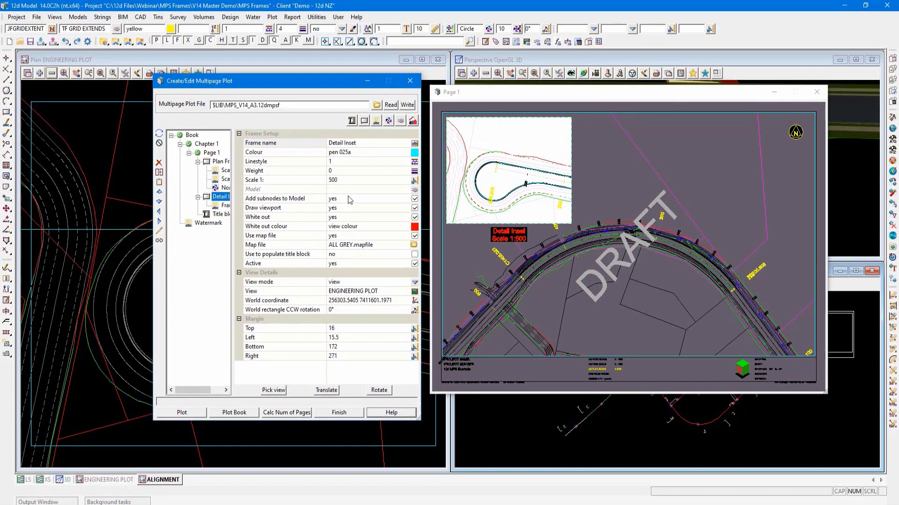
- Add a second page to Chapter 1 and copy Page 1's title block onto it
click(201, 145)
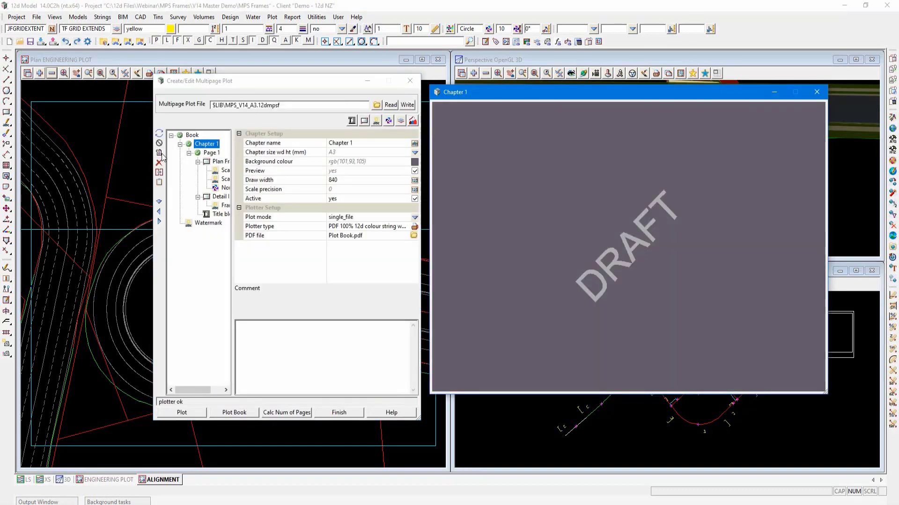
click(163, 157)
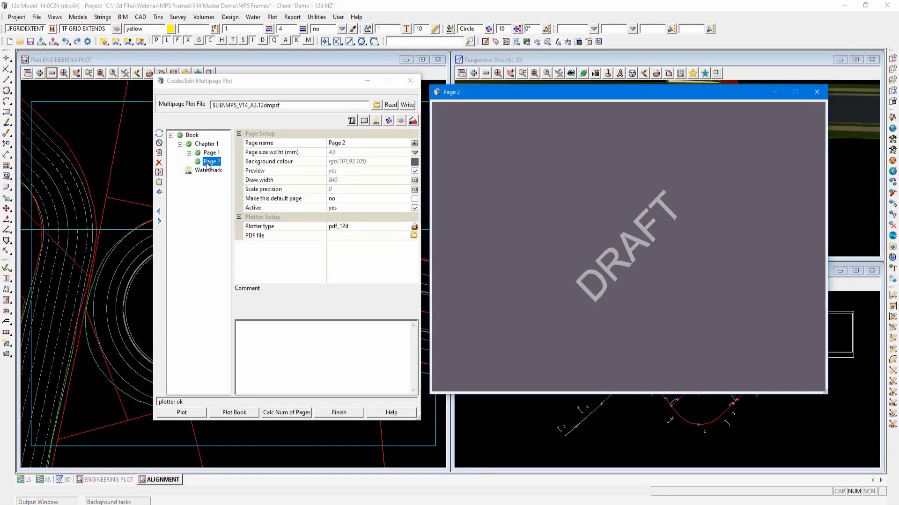
click(189, 154)
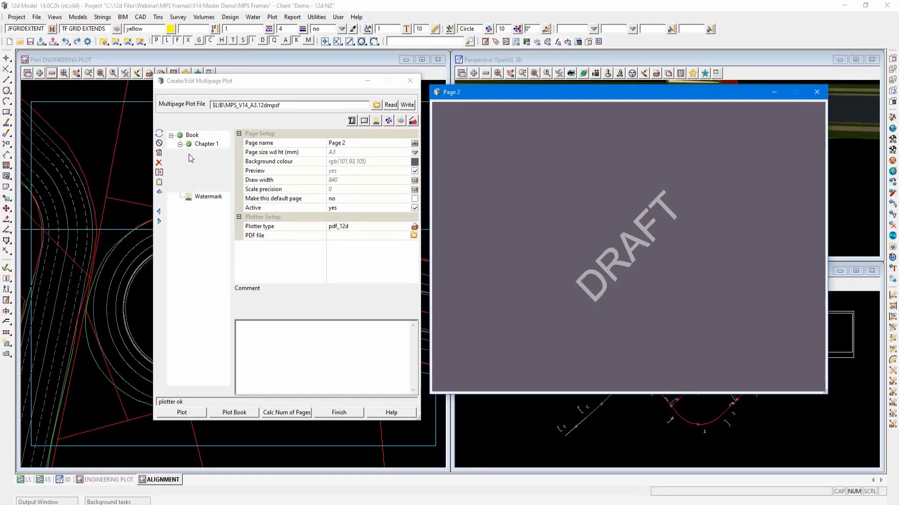
click(221, 180)
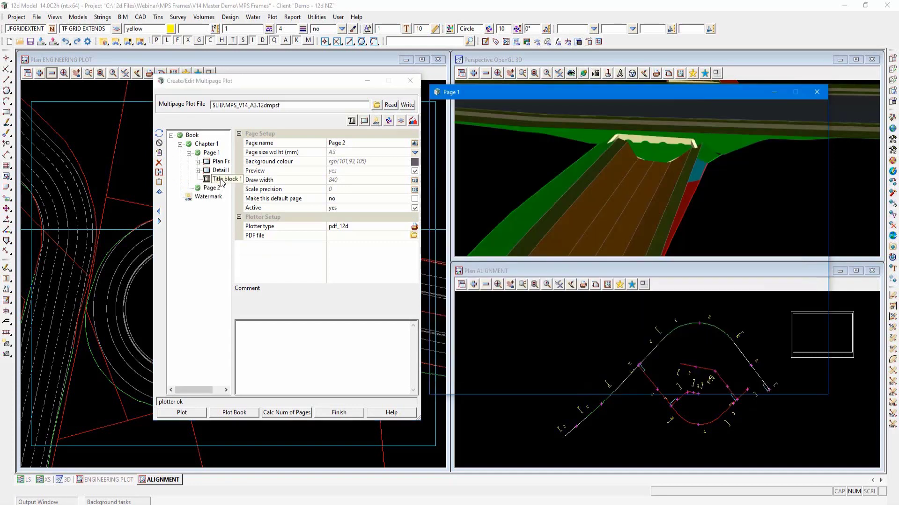
click(159, 173)
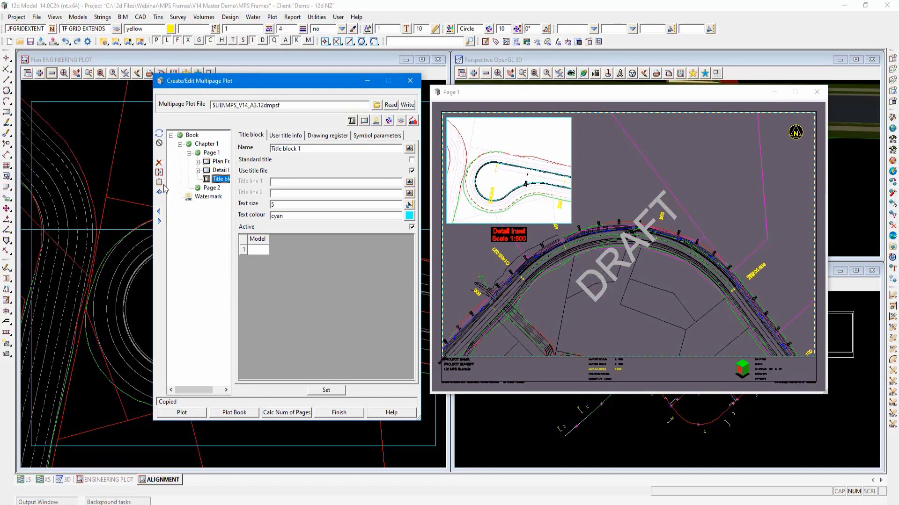
click(211, 188)
click(160, 182)
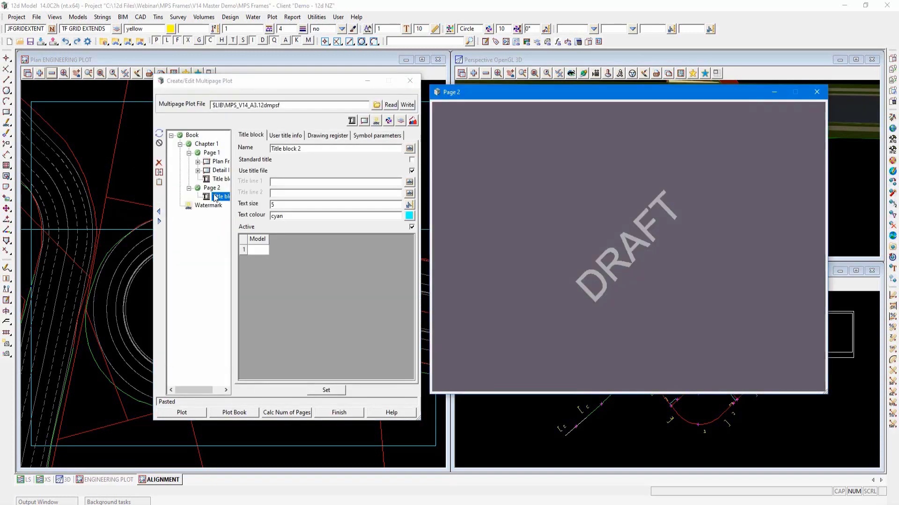
- Fill in Page 2's title block with main title Frame Types, drawing number 1000, sheet 2 and revision A, and apply it
click(286, 136)
click(313, 171)
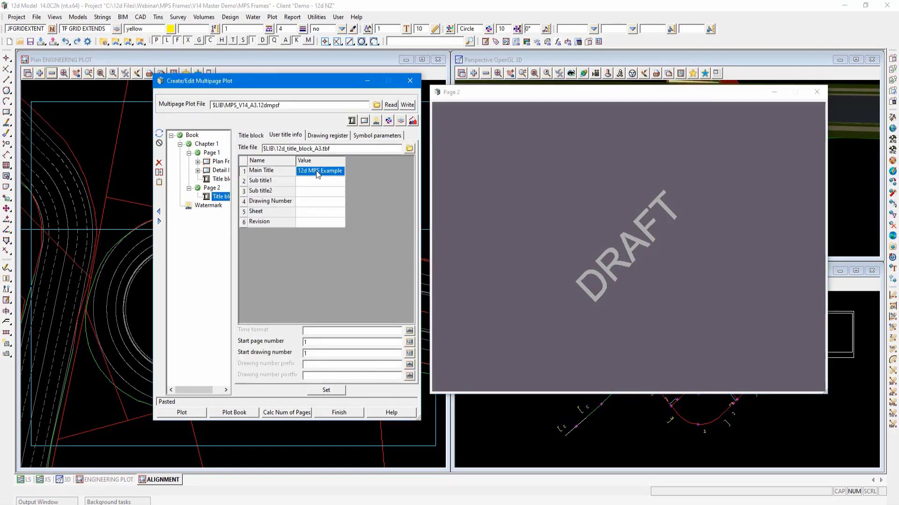
text(Fra)
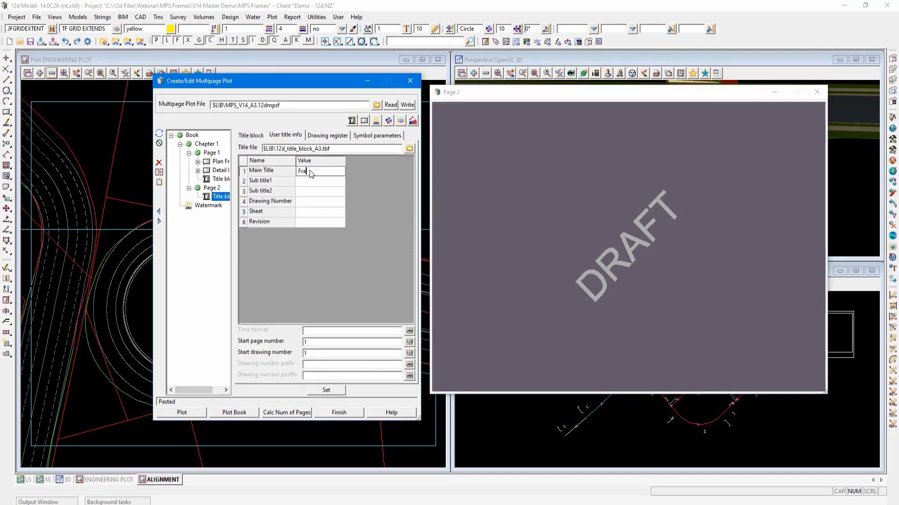
text(me Types)
click(326, 198)
text(1)
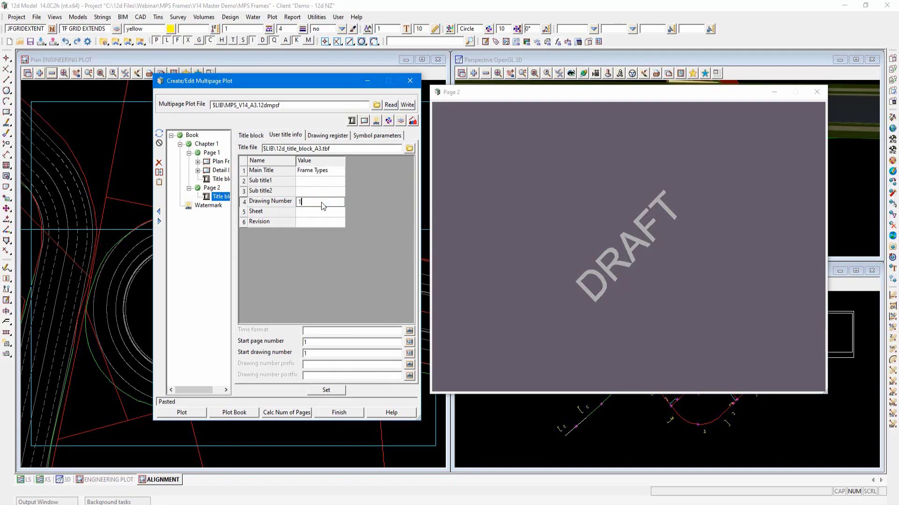
text(000)
key(Return)
text(2)
click(318, 223)
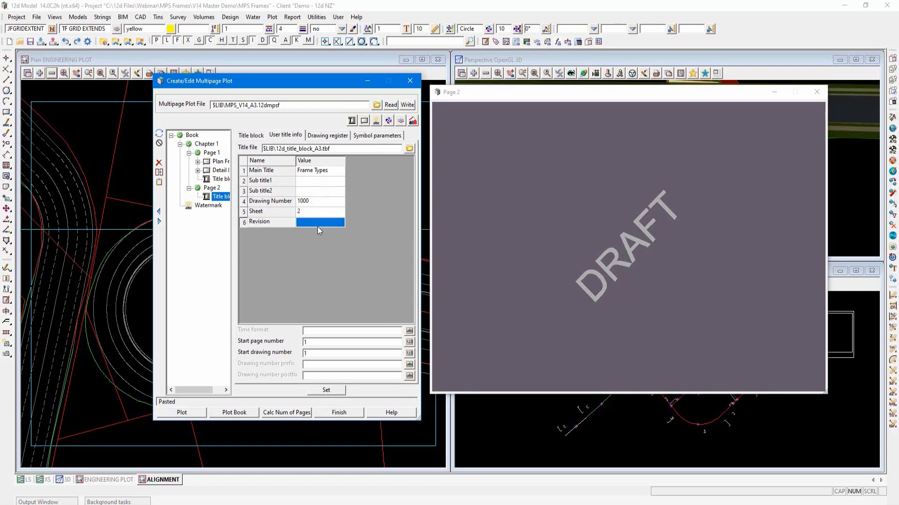
text(A)
click(312, 391)
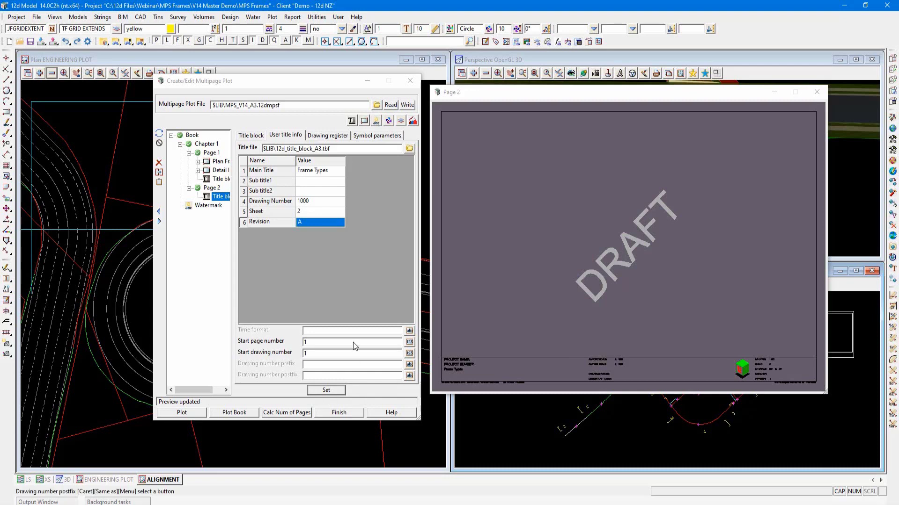
- Draw a perspective frame in Page 2's upper-left area, with margins of about 11 top and left, 168.5 bottom and 244.5 right
click(215, 188)
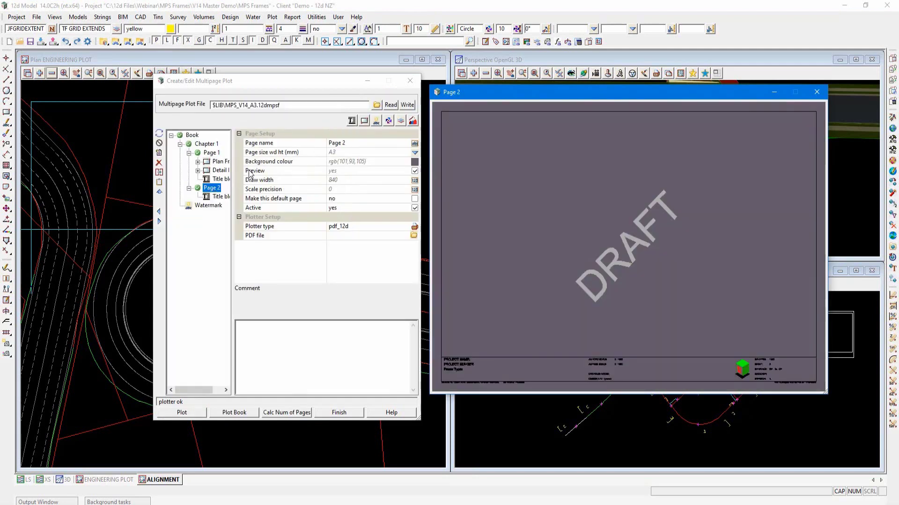
click(364, 121)
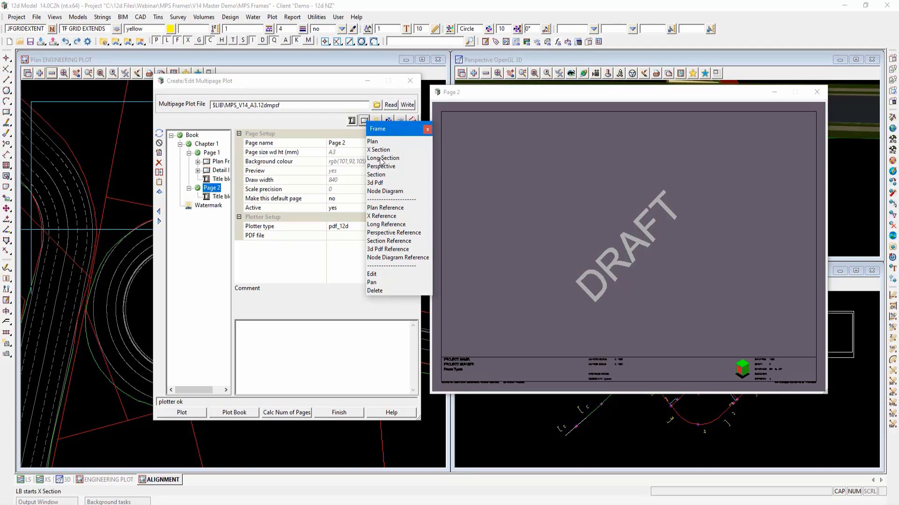
click(379, 172)
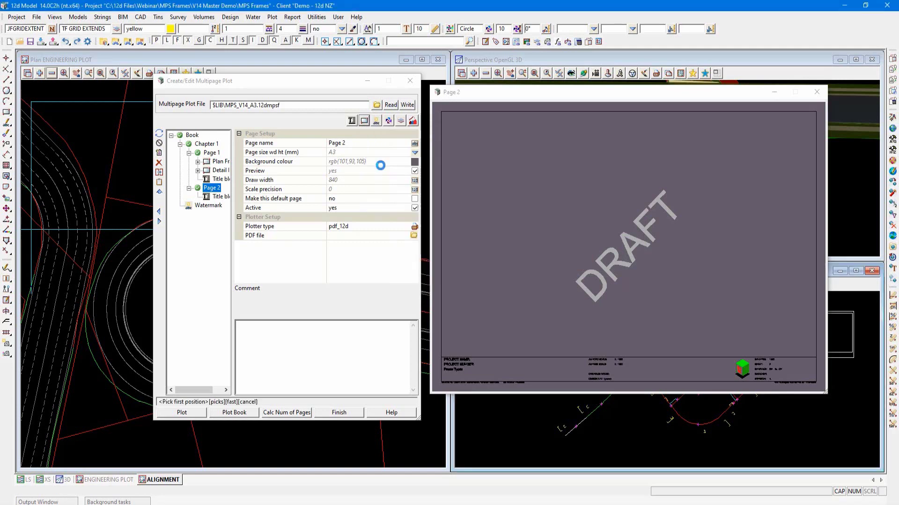
click(445, 114)
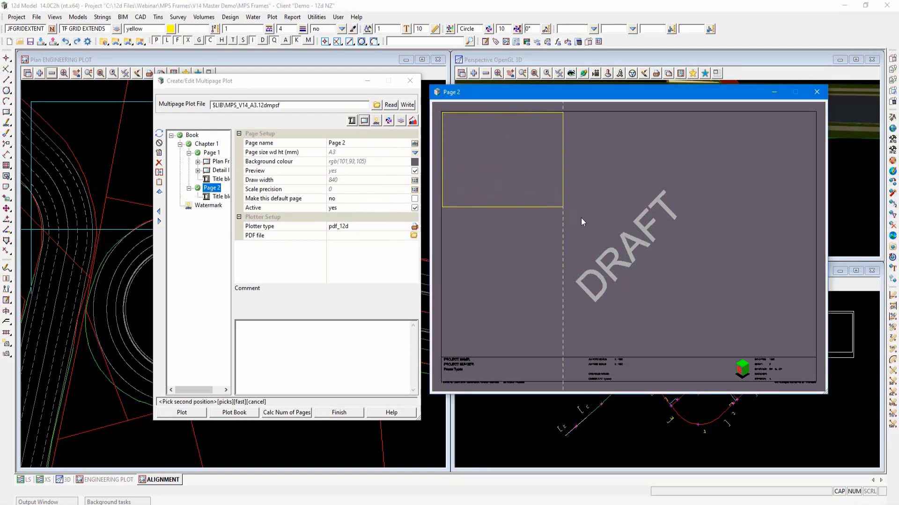
click(595, 227)
middle_click(596, 228)
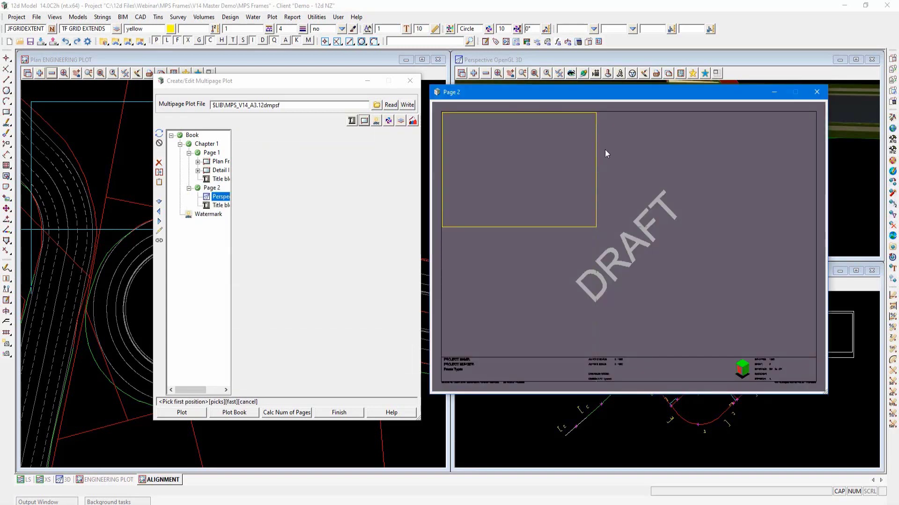
- Check the perspective view behind the page preview and assign the 3D view to Page 2's perspective frame
drag(588, 97, 618, 260)
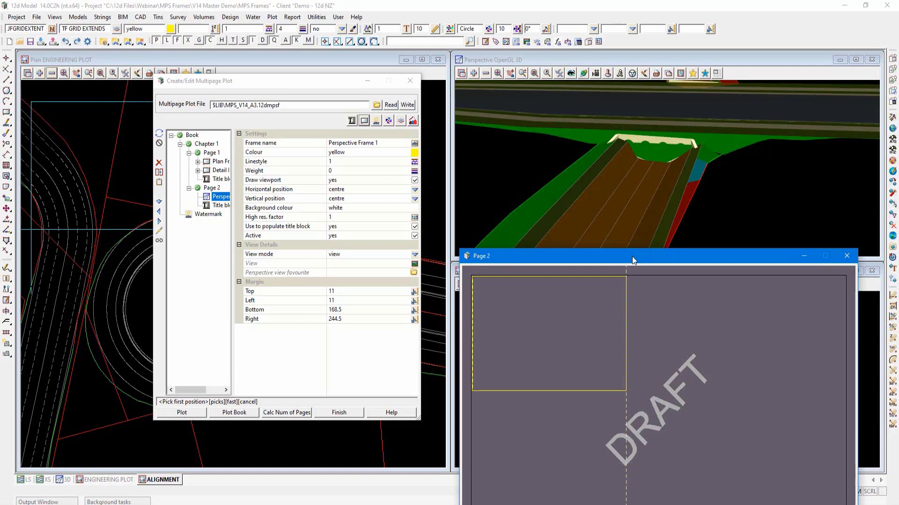
drag(633, 260, 602, 83)
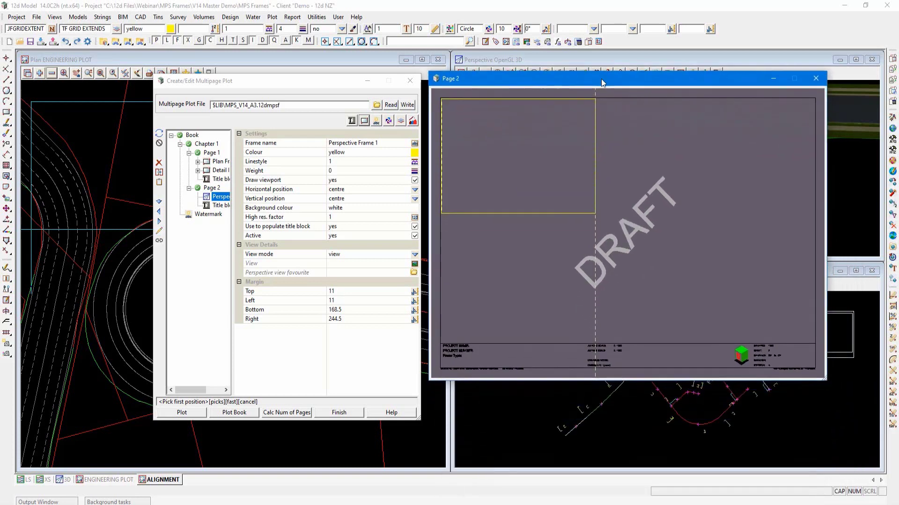
click(414, 265)
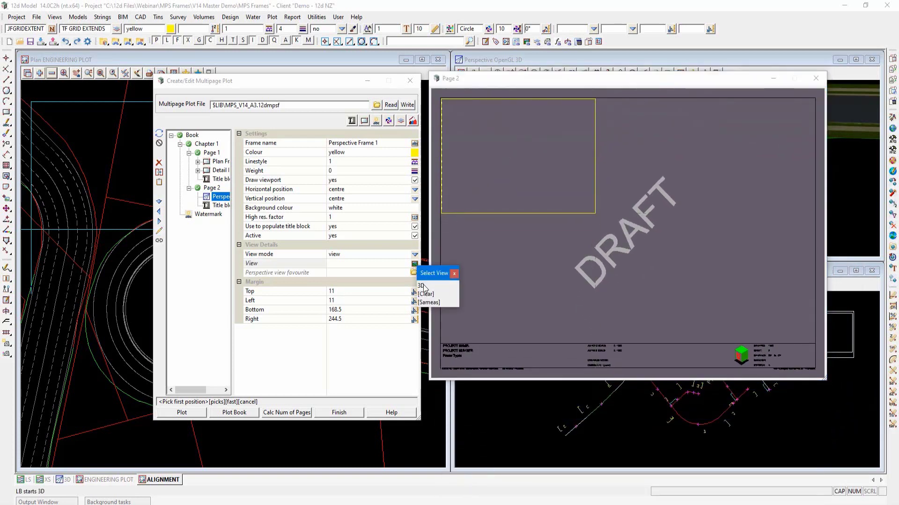
click(422, 286)
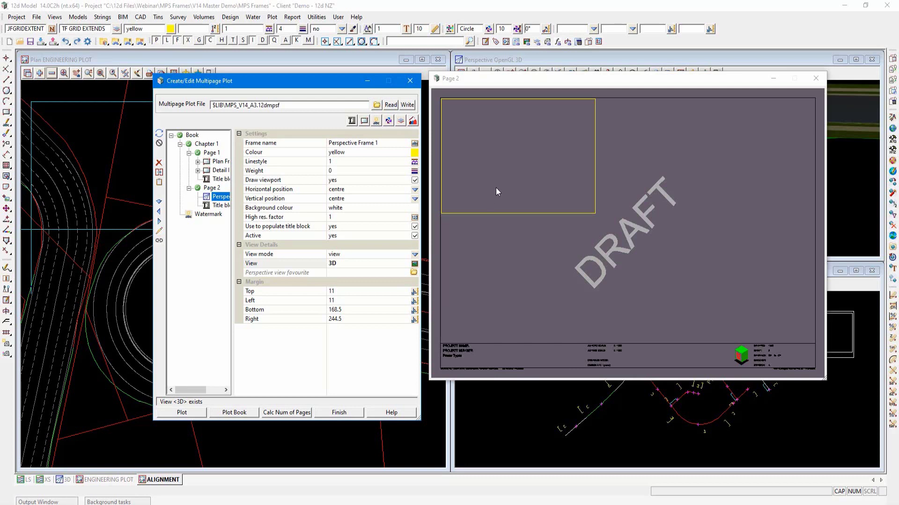
- Draw an X Section frame in Page 2's upper-right area, with margins of about 11 top and right, 175.5 left and 127.5 bottom
click(364, 121)
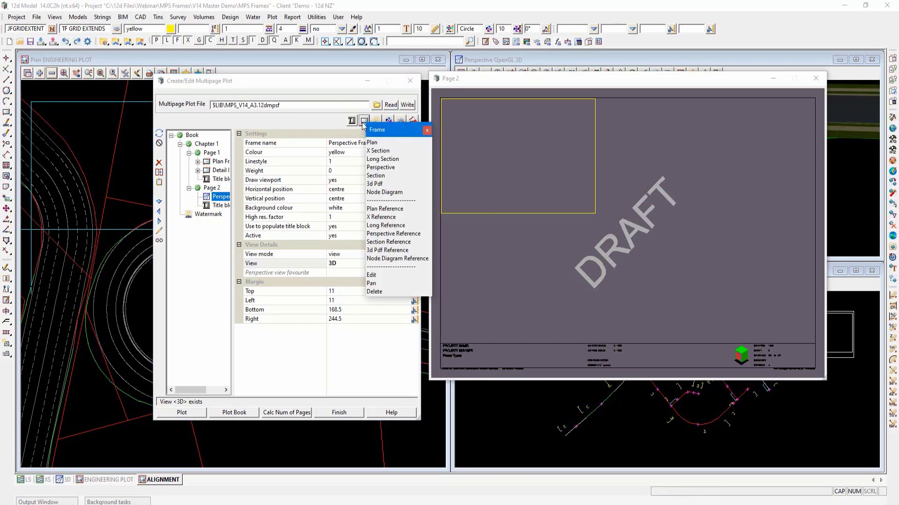
click(376, 148)
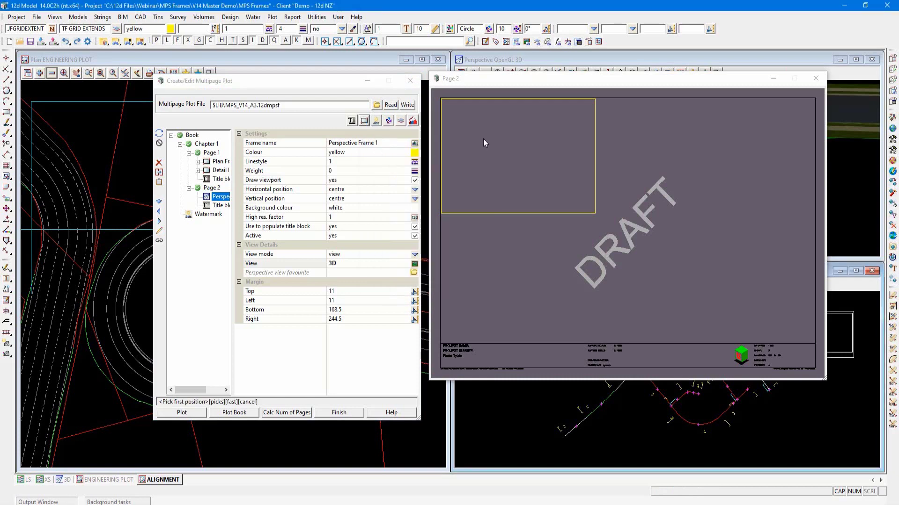
click(595, 98)
click(595, 98)
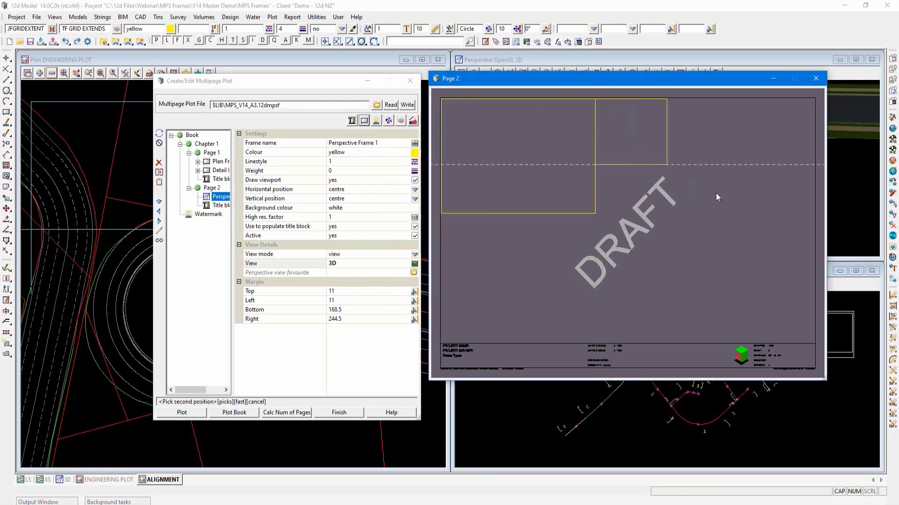
click(813, 254)
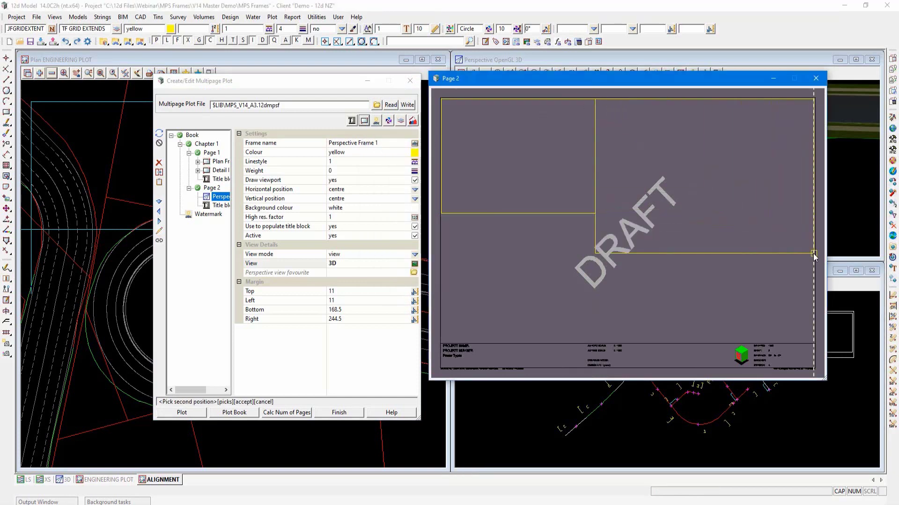
middle_click(813, 254)
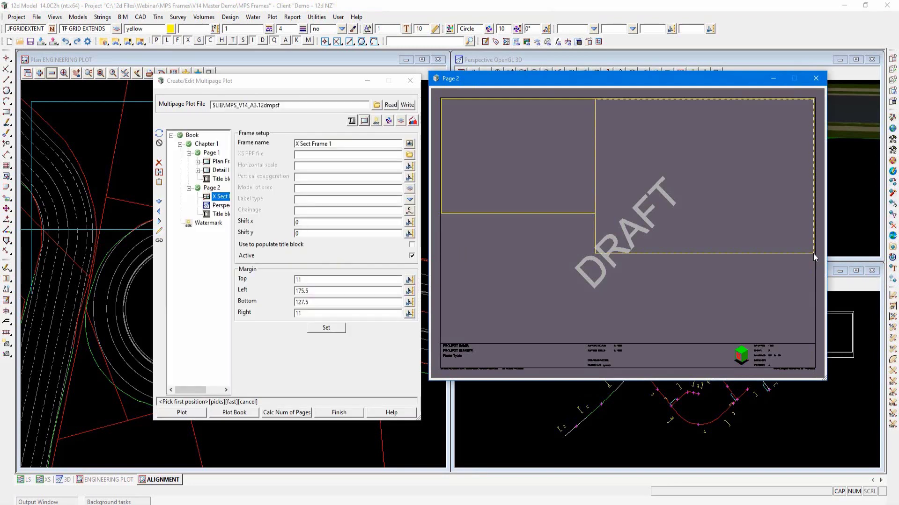
- Assign the library file xsection_PW_A3_basic.xplotppf to the cross section frame, with horizontal scale 100 and vertical exaggeration 1
click(410, 154)
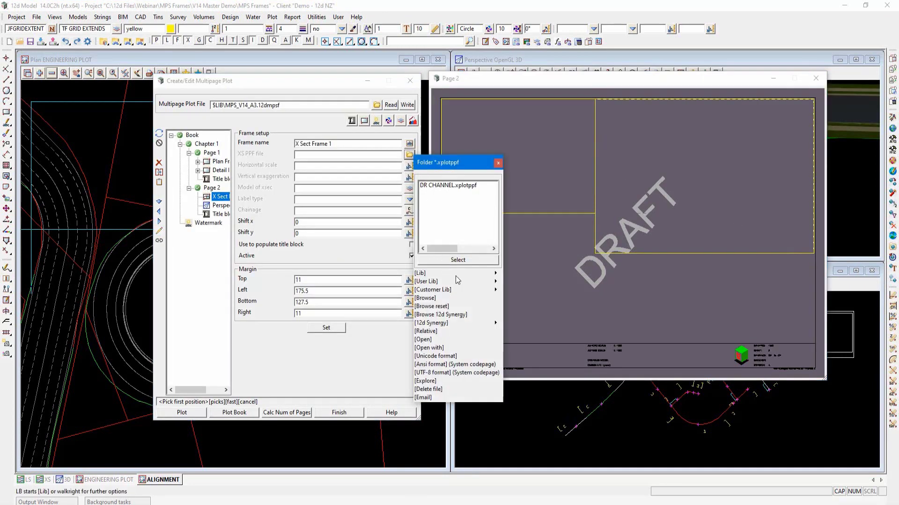
mouse_move(497, 277)
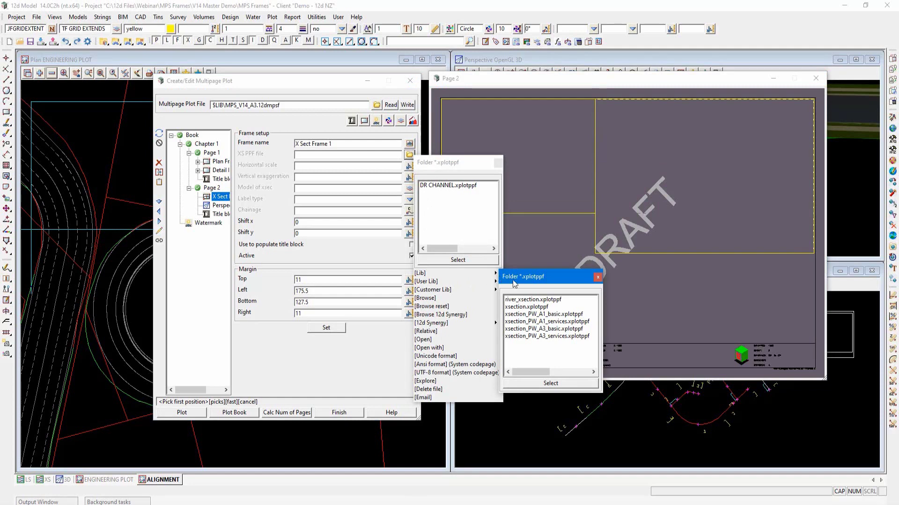
double_click(538, 330)
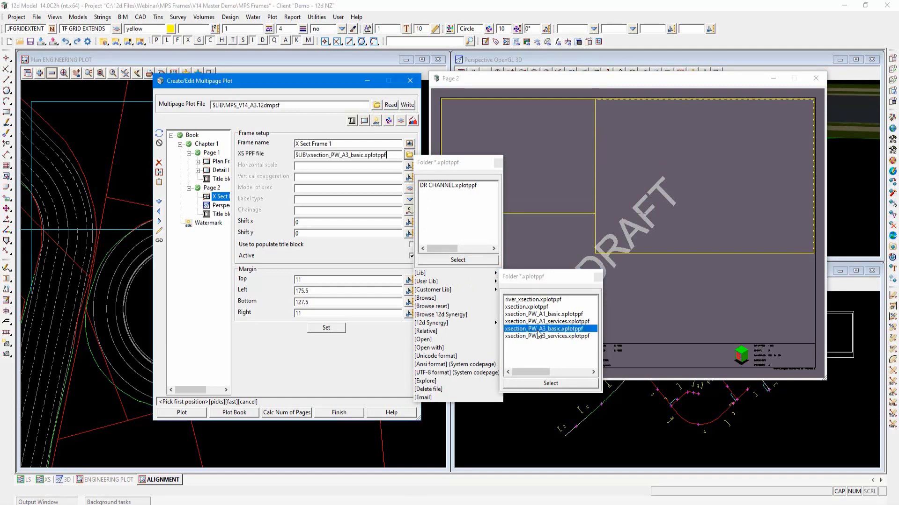
click(329, 166)
text(100)
text(1)
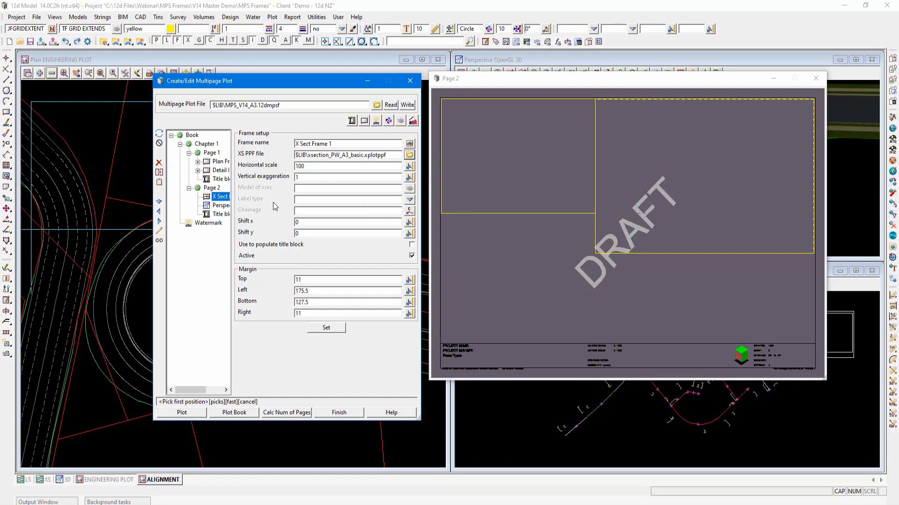
- Set the frame's cross section model to CROSS SECTIONS 2 CHANNEL, label type boxes and chainage 160, and apply the settings
click(409, 188)
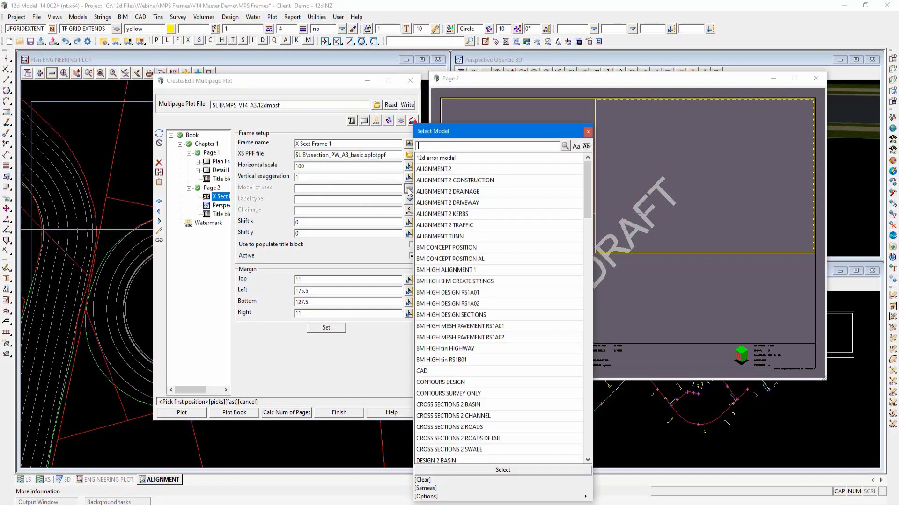
scroll(440, 178, down, 8)
double_click(448, 159)
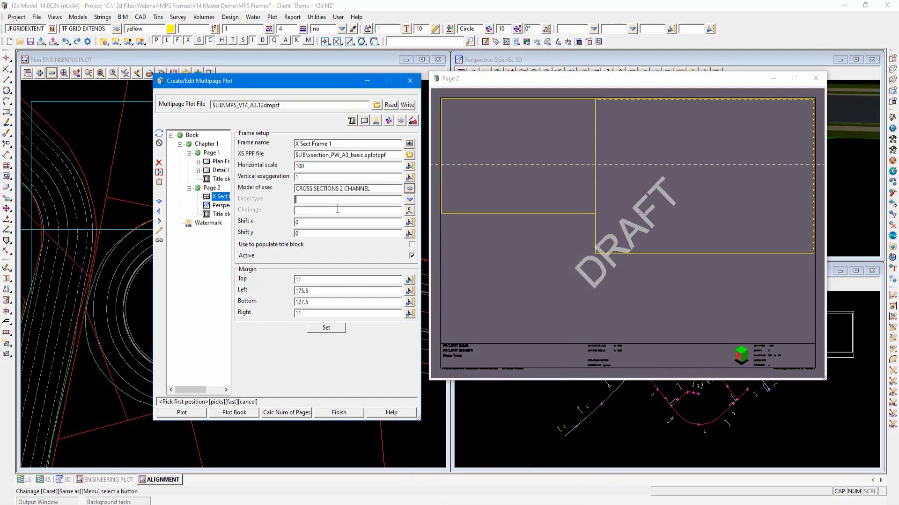
click(410, 199)
click(421, 229)
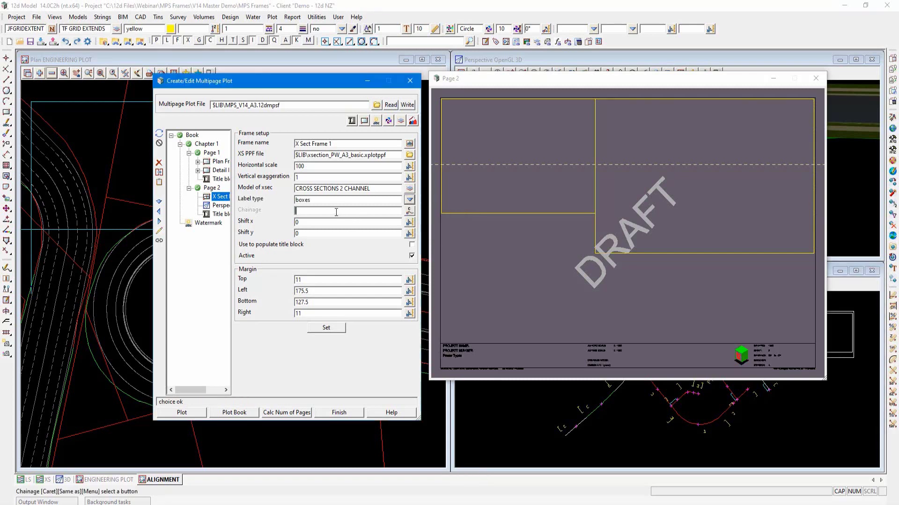
text(160)
click(312, 223)
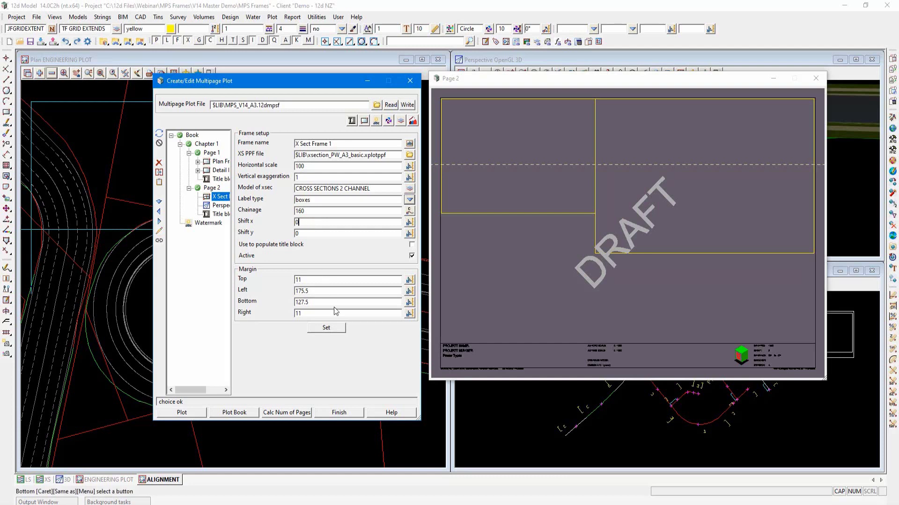
click(337, 328)
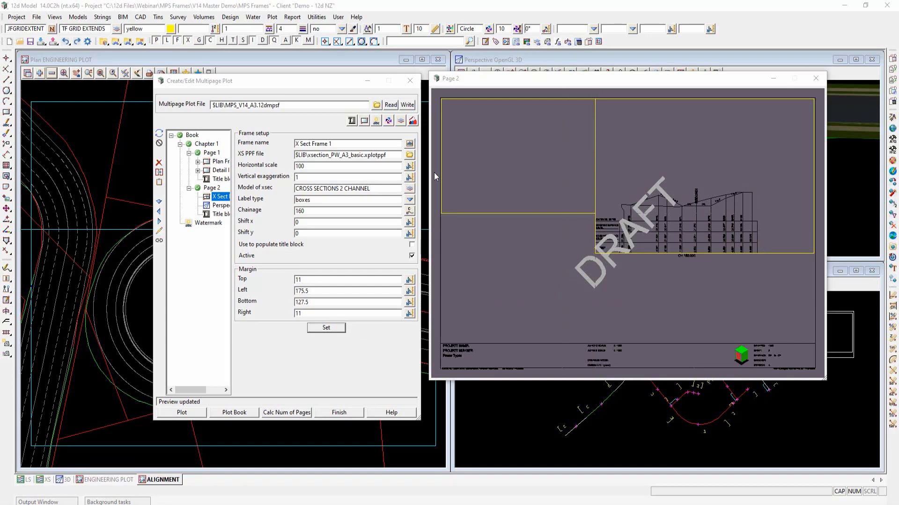
- Open the assigned cross section PPF and examine its plot parameters, including the vertical direction choices, then close it
click(409, 154)
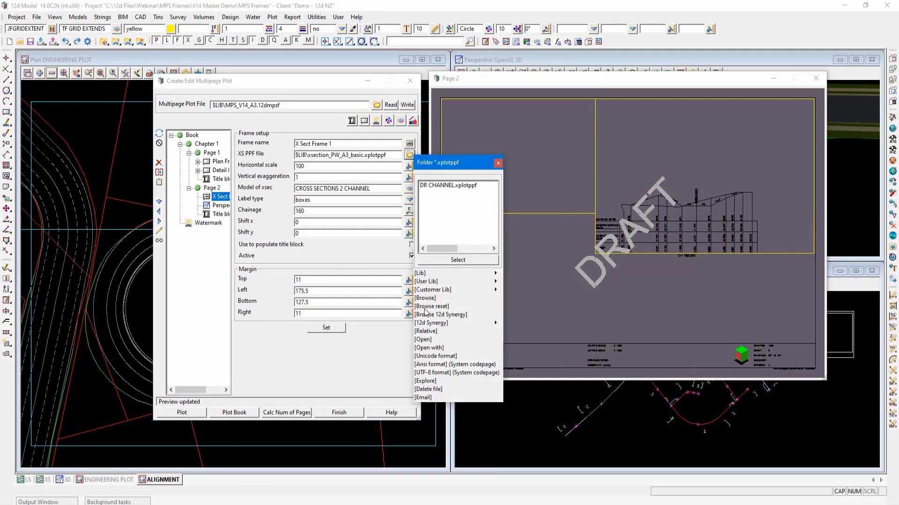
click(423, 339)
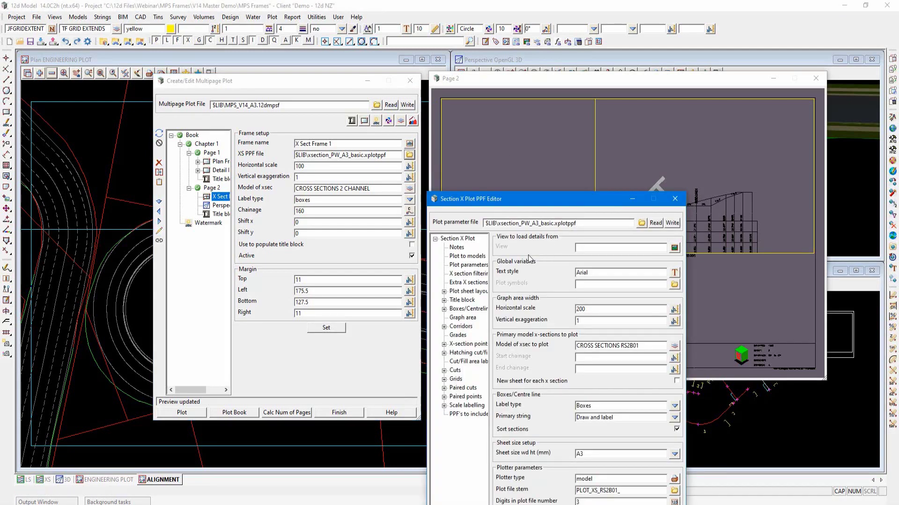
click(482, 265)
drag(480, 200, 377, 133)
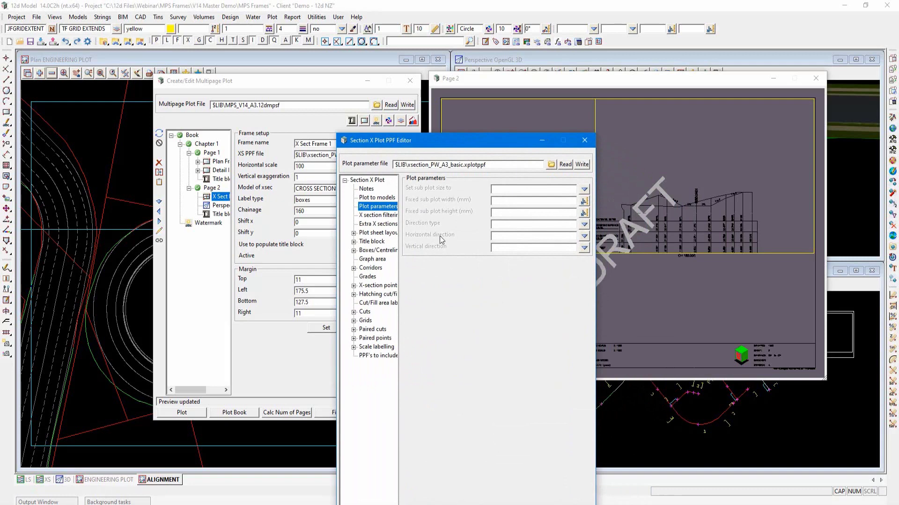
click(584, 248)
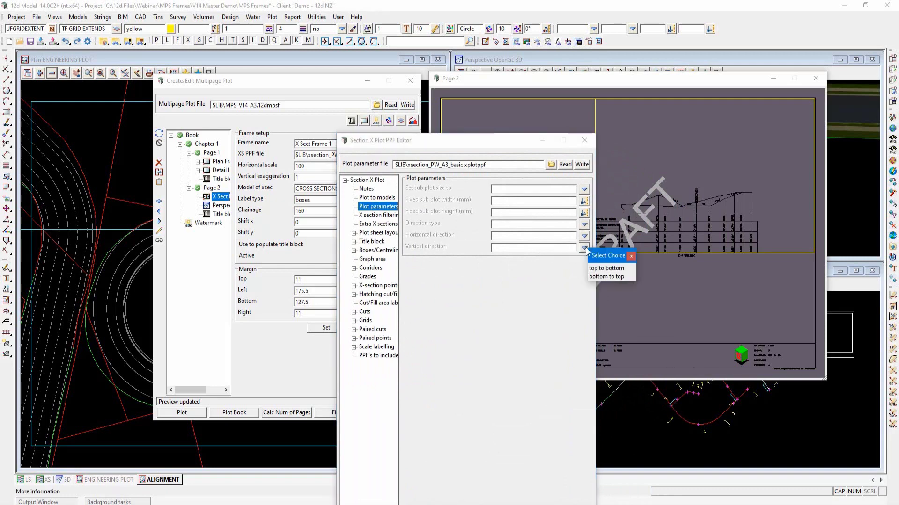
click(631, 256)
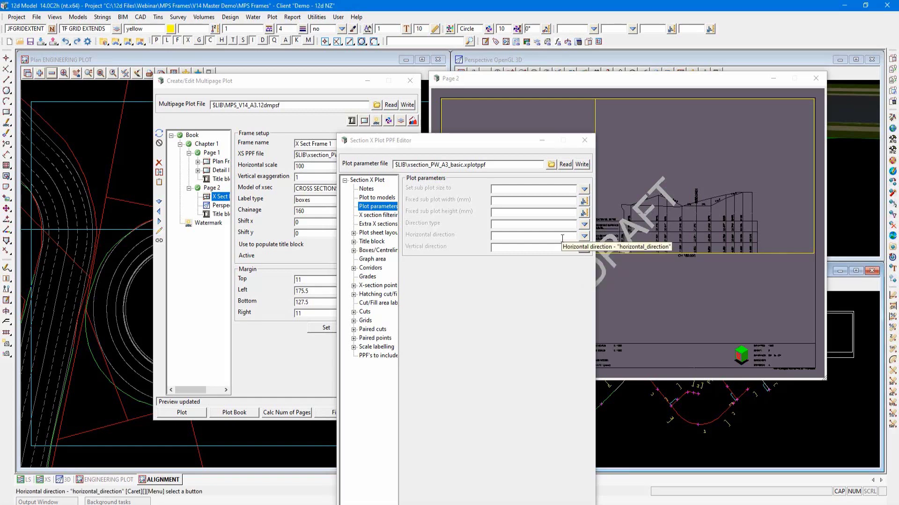
click(584, 140)
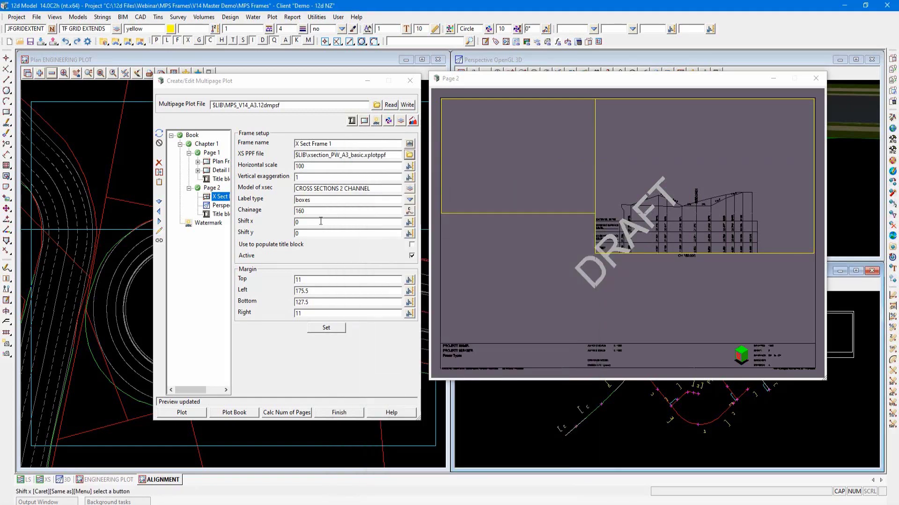
- Shift the cross section plot within its frame by 20 in x and 10 in y
click(320, 222)
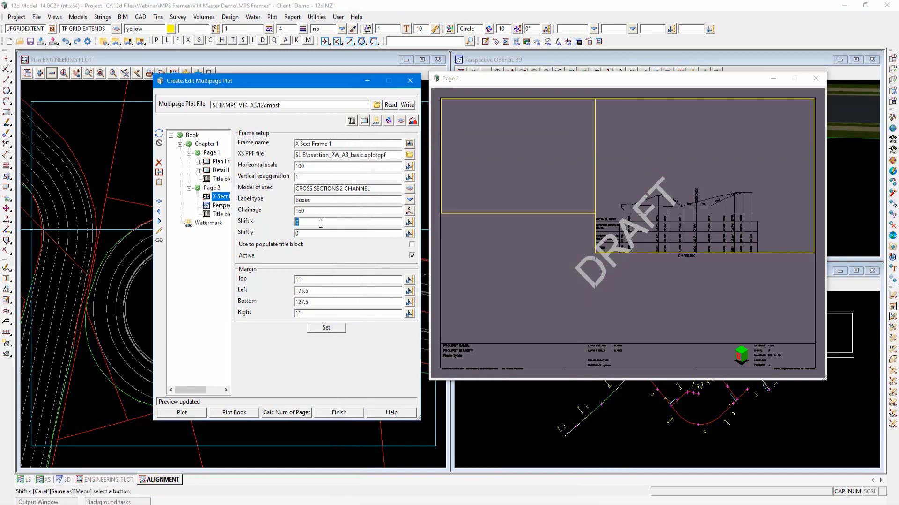
text(20)
click(309, 233)
text(10)
click(327, 329)
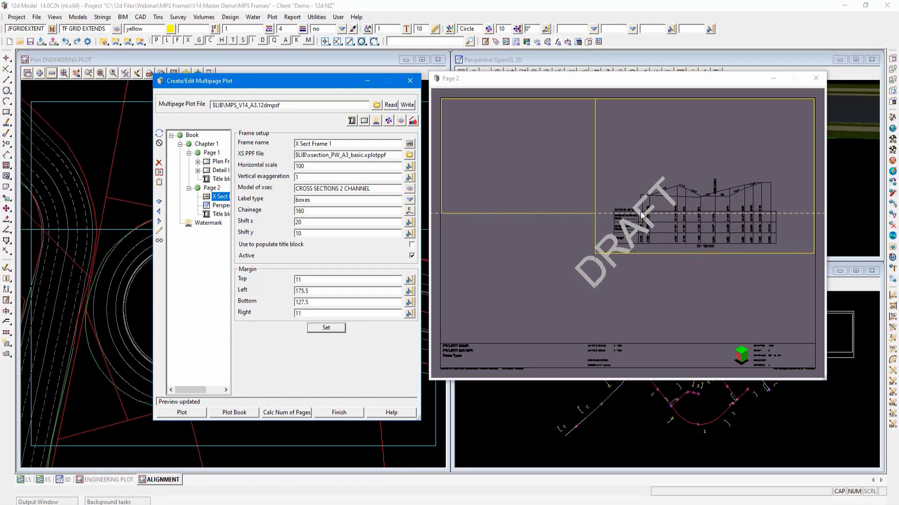
- Pan the cross section inside its frame to shifts of about 28.5 in x and y, and check the label type choices
click(159, 241)
mouse_move(661, 222)
mouse_down()
mouse_move(666, 199)
mouse_move(667, 223)
mouse_move(669, 208)
mouse_up()
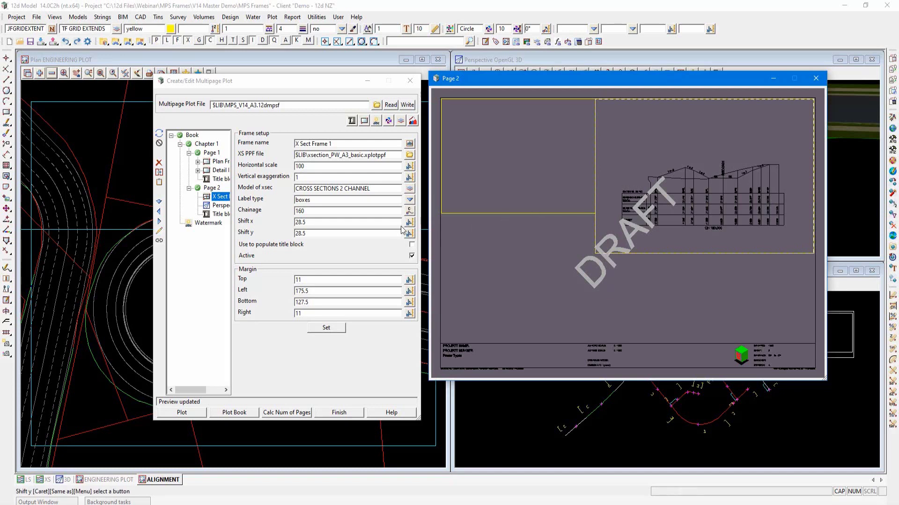
click(410, 201)
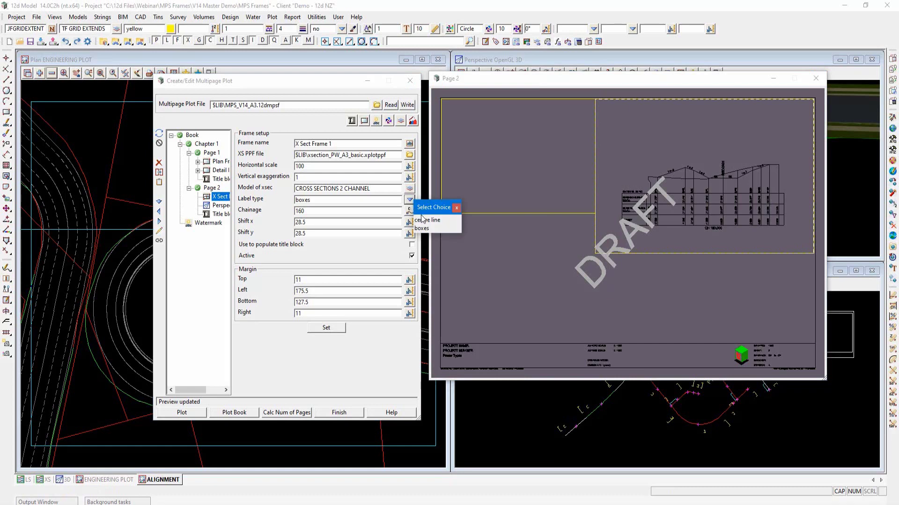
click(457, 208)
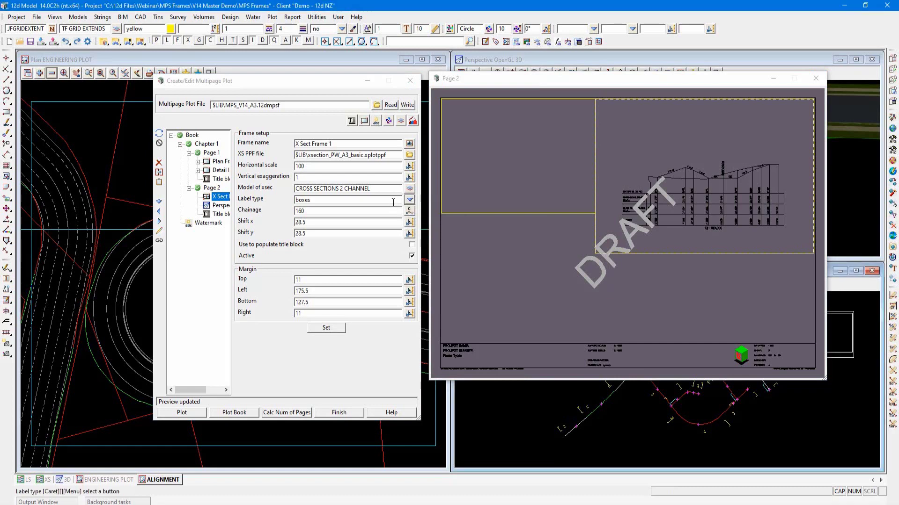
click(391, 200)
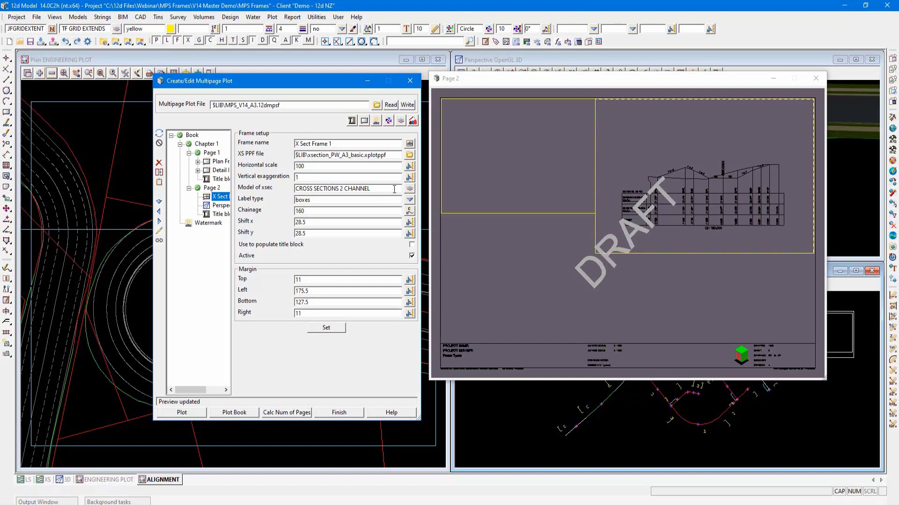
- Change the cross section frame's PPF file to DR CHANNEL.xplotppf and open that file in the PPF editor
click(409, 154)
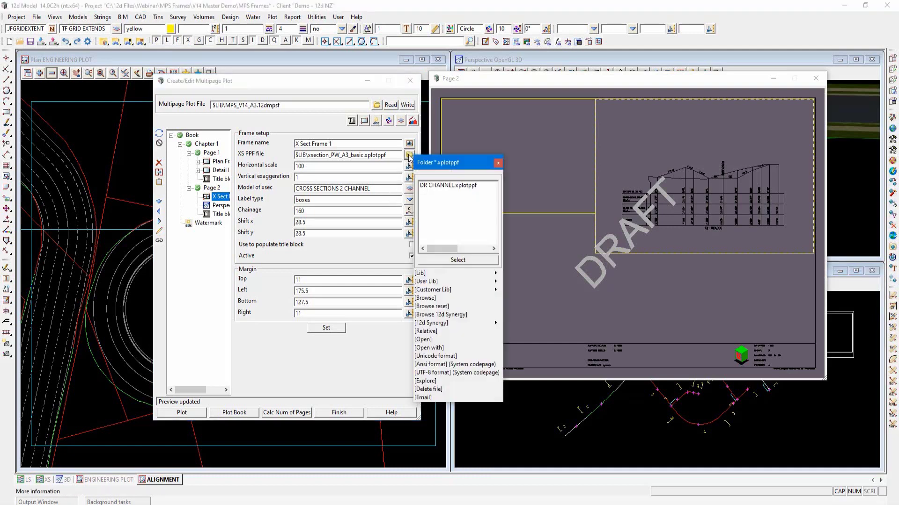
double_click(440, 186)
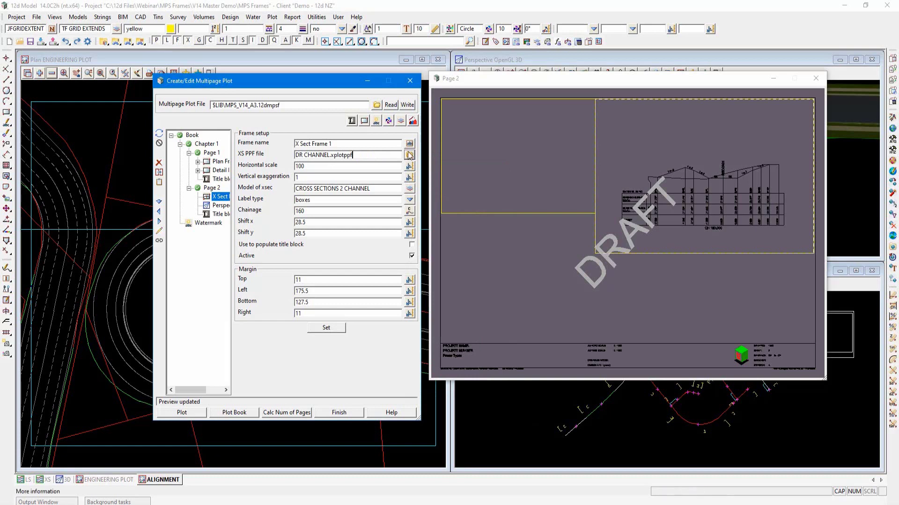
click(428, 340)
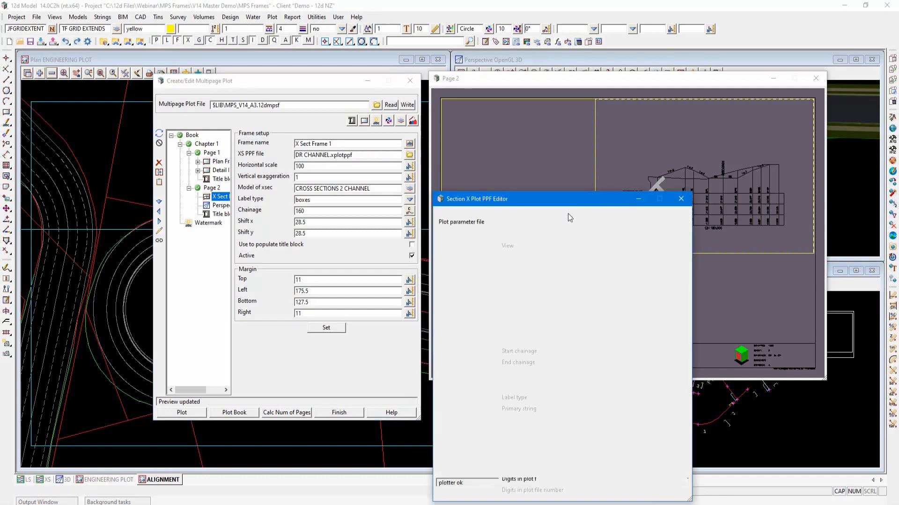
- Examine the paired points, their label parameters and the cuts settings in the DR CHANNEL plot parameter file
drag(554, 201, 551, 110)
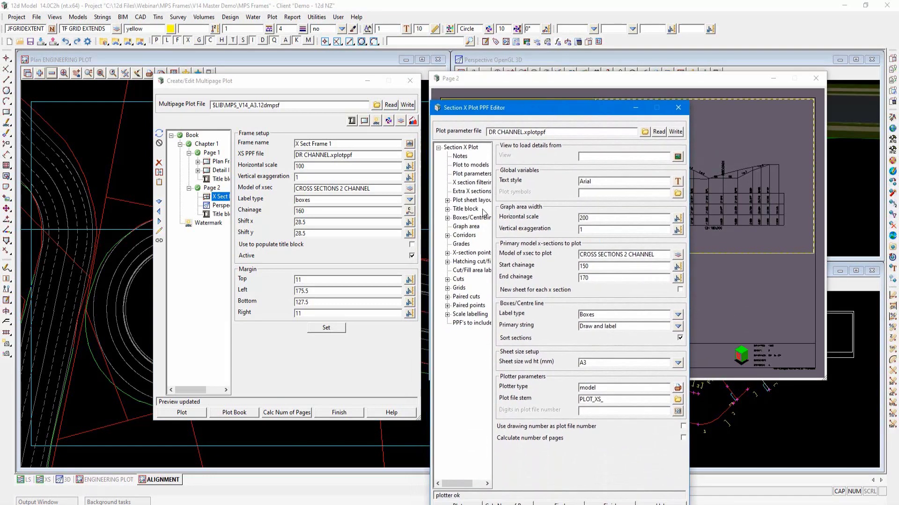
click(447, 297)
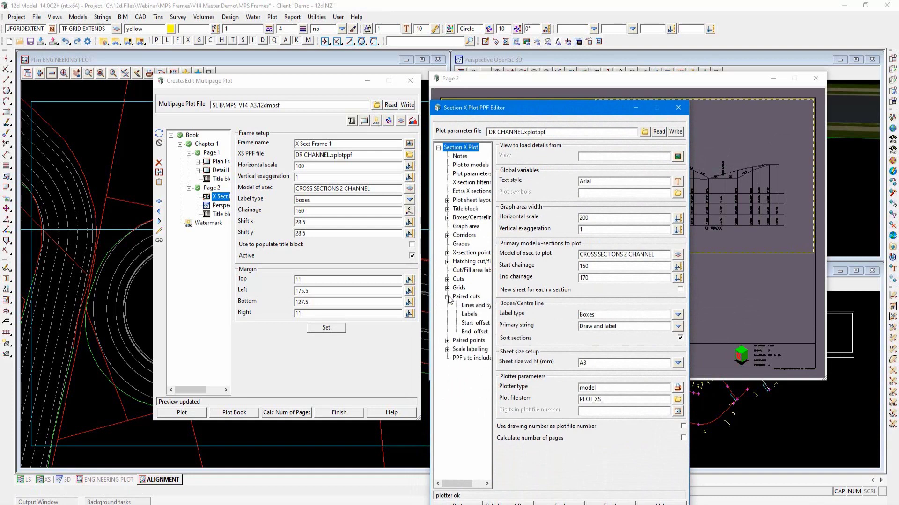
click(448, 341)
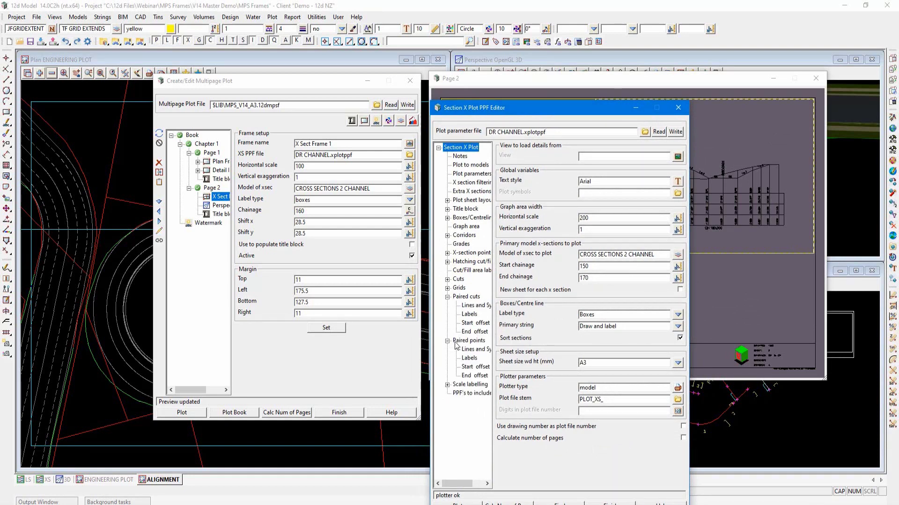
click(467, 340)
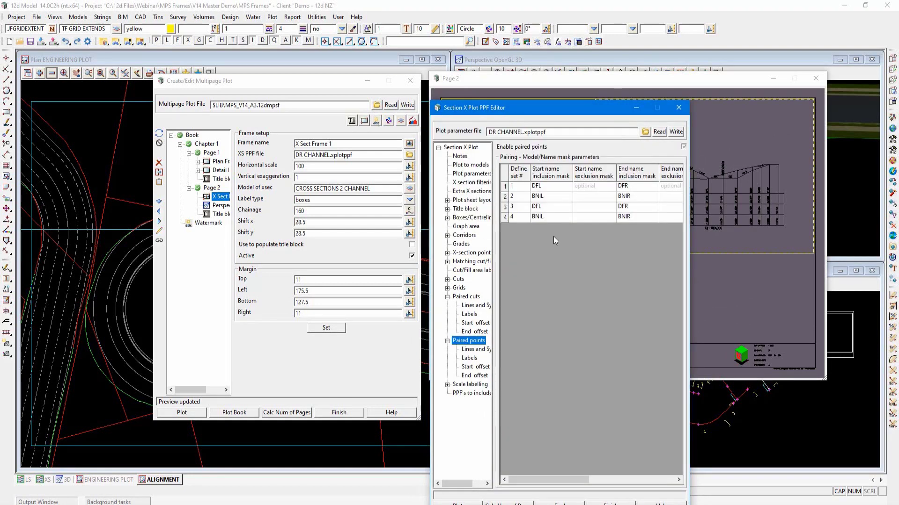
click(469, 359)
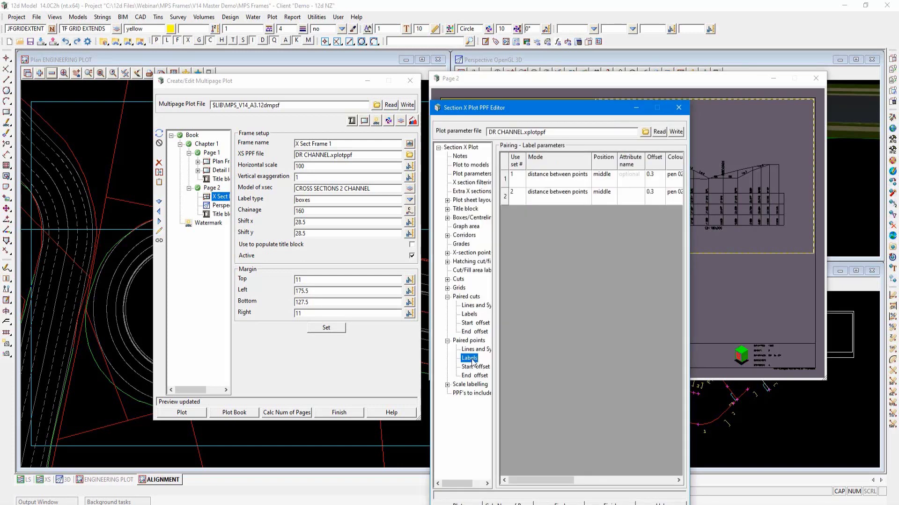
click(447, 280)
click(459, 279)
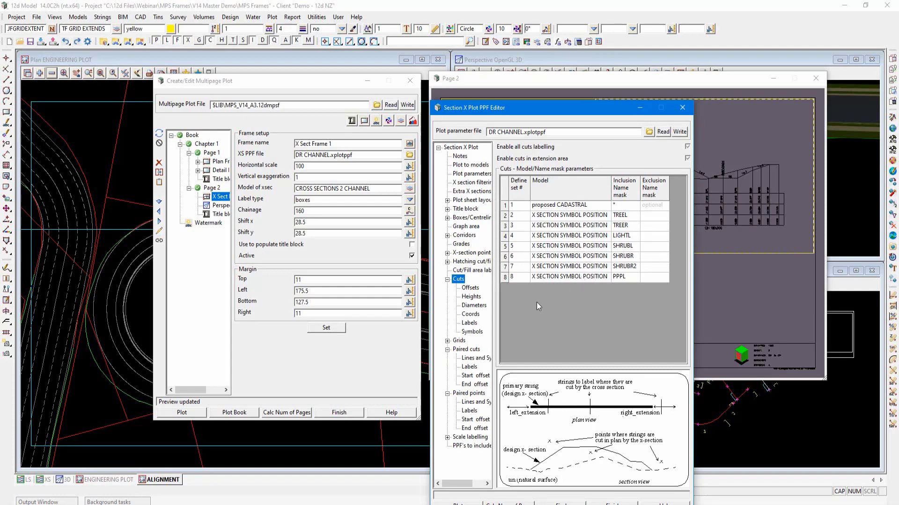
- Check the cuts symbol settings, close the PPF editor and apply the DR CHANNEL cross section settings to the frame
click(482, 332)
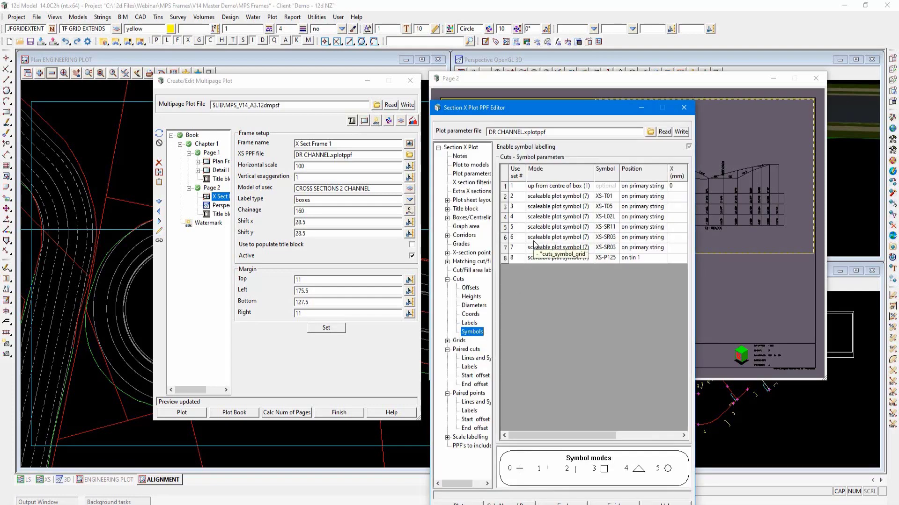
click(684, 108)
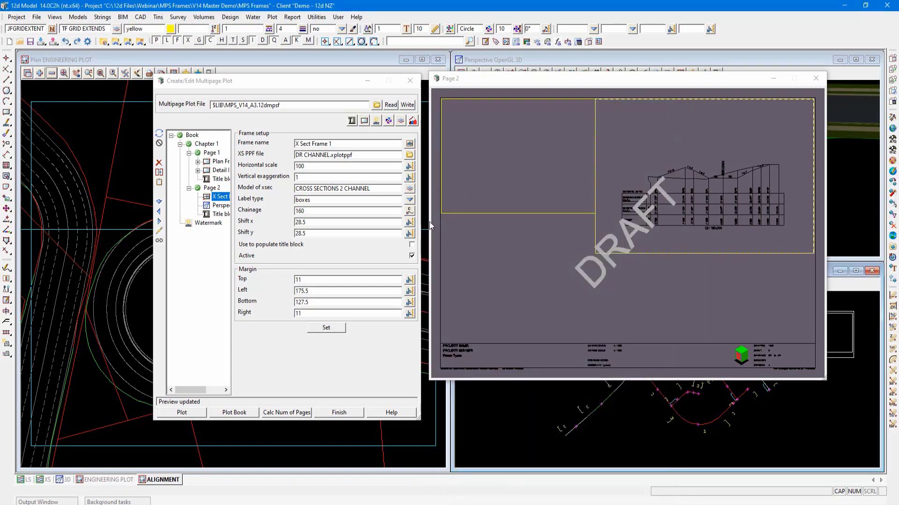
click(336, 327)
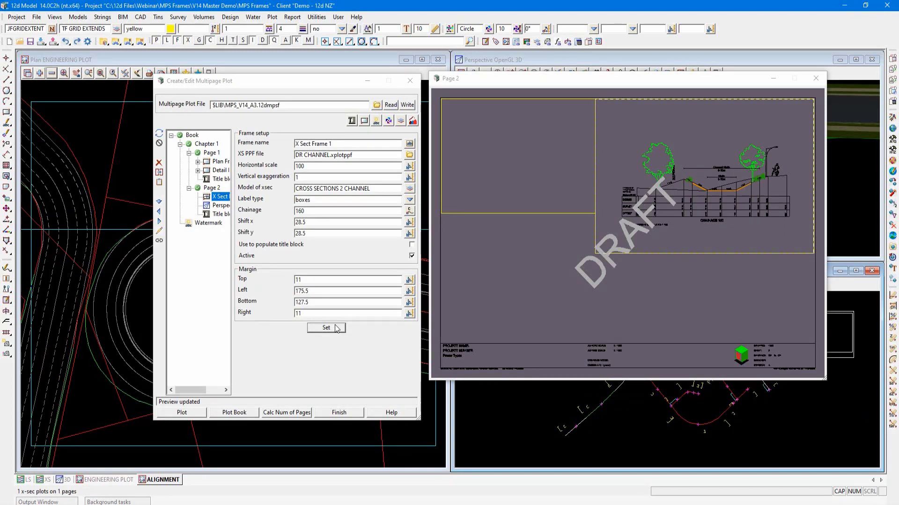
click(335, 328)
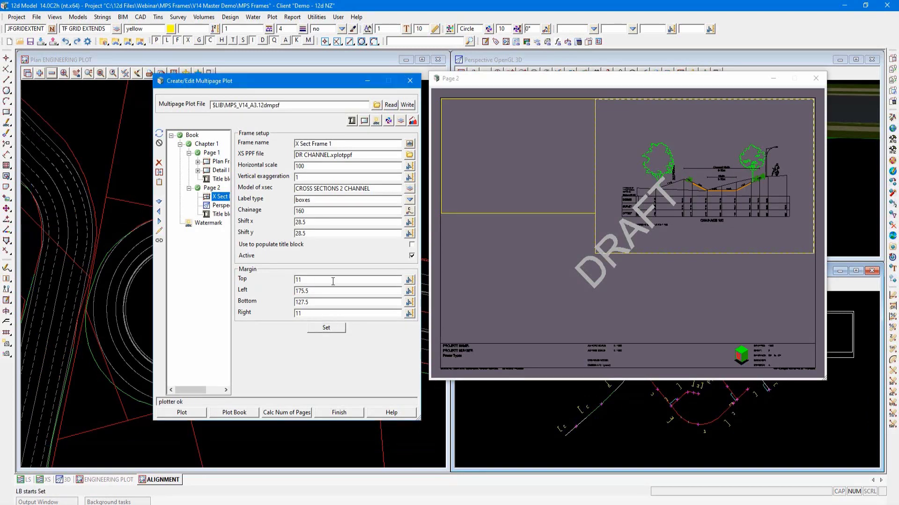
- Add a long section frame above Page 2's title block, with margins of about 159.5 top, 8.5 left, 36 bottom and 11 right
click(364, 122)
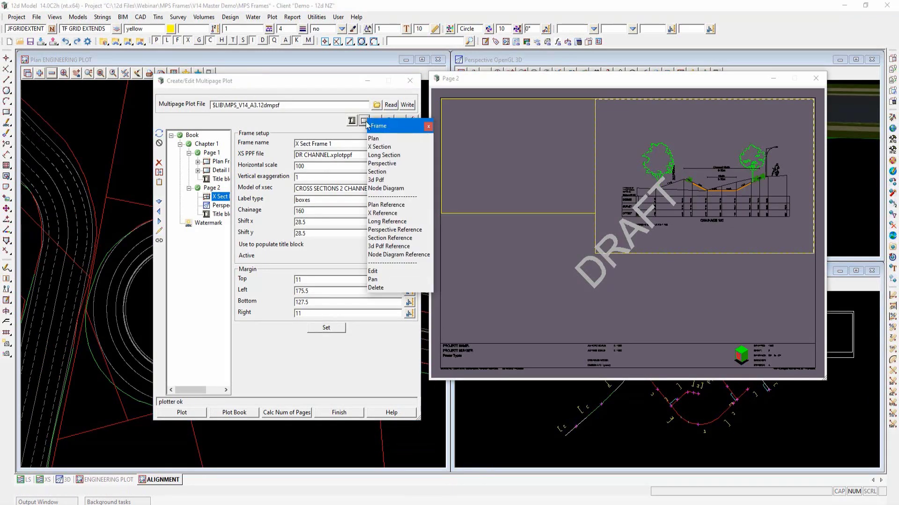
click(384, 155)
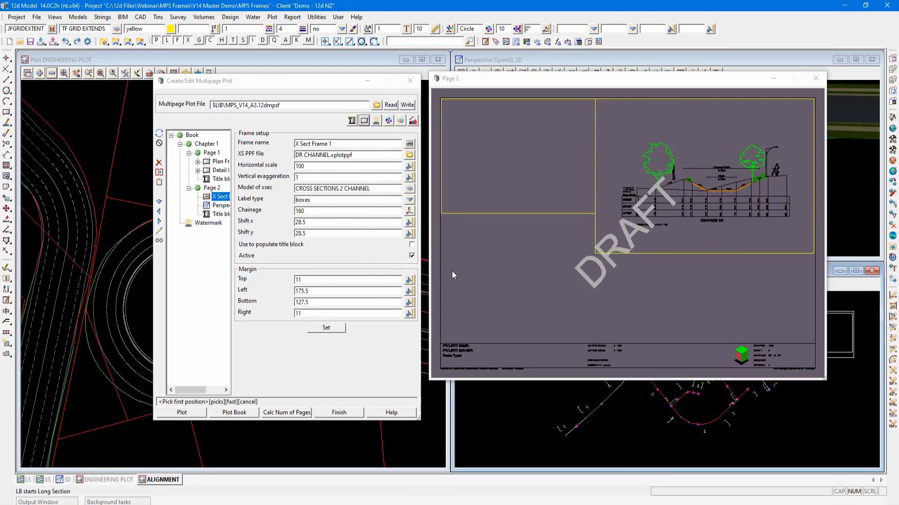
click(439, 243)
middle_click(439, 243)
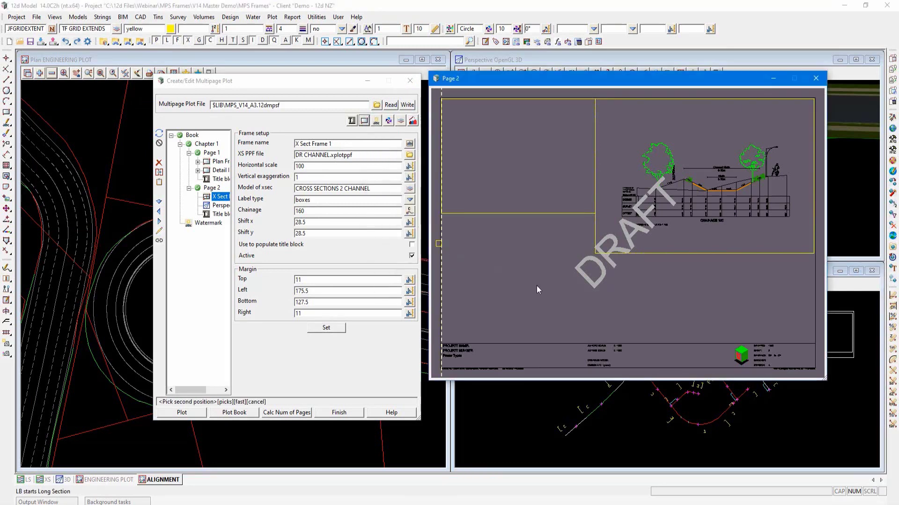
click(813, 343)
middle_click(814, 343)
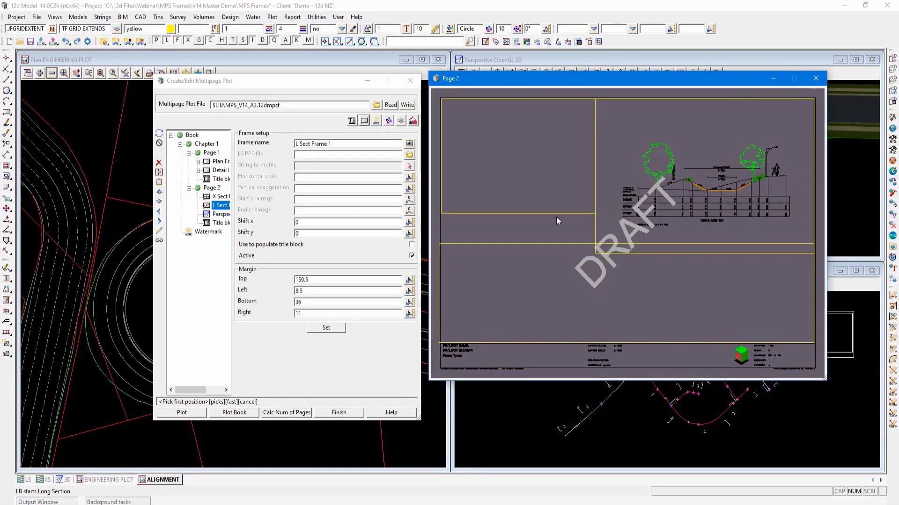
- Assign the library file longsection_PW_A3_basic.lplotppf to the long section frame and pick ALIGNMENT 2->RS2B01 as the string to profile
click(409, 154)
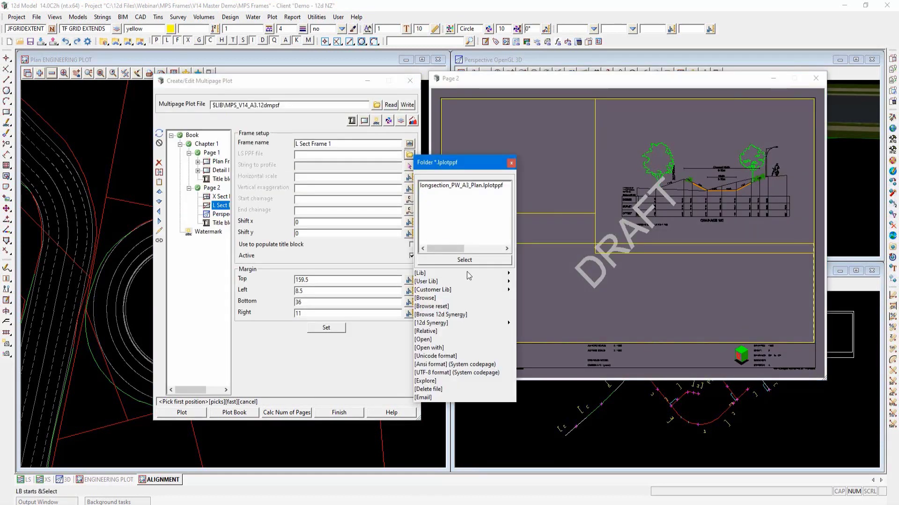
mouse_move(508, 277)
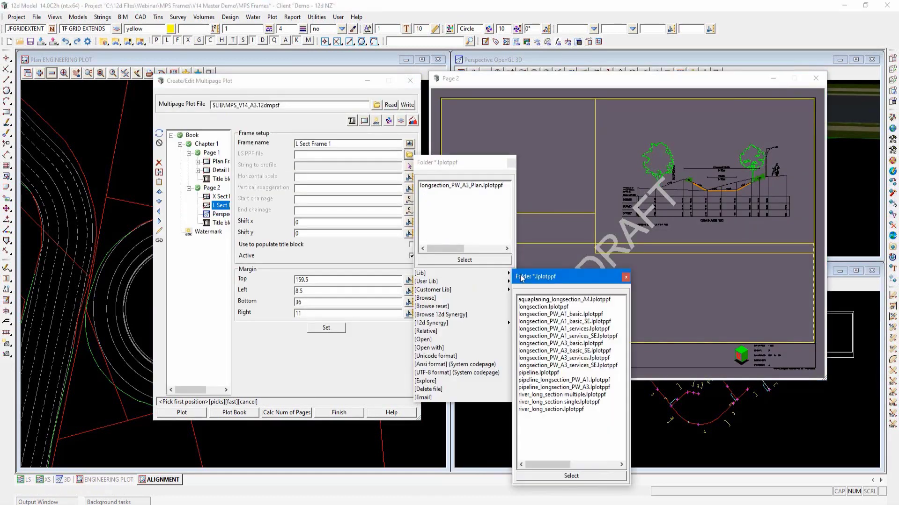
double_click(568, 345)
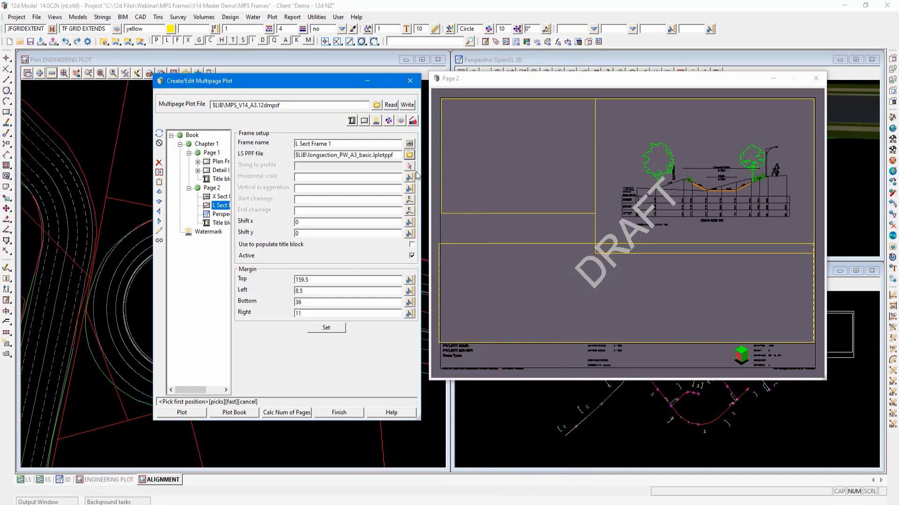
click(409, 166)
click(647, 385)
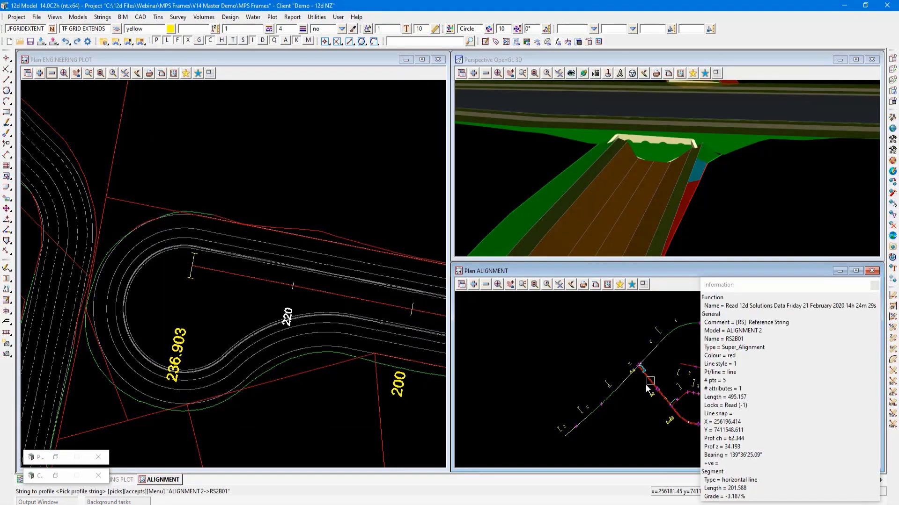
middle_click(647, 384)
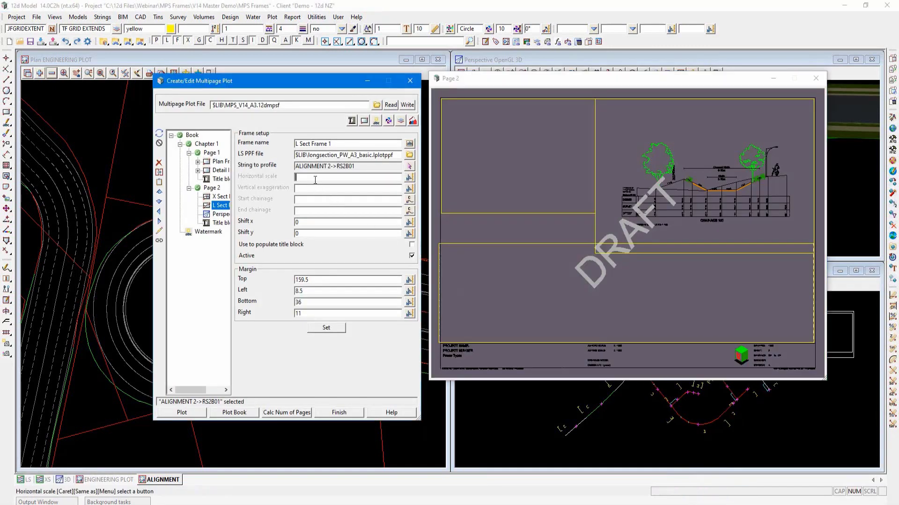
- Set the long section's horizontal scale to 1000 and vertical exaggeration to 2, and update the preview
text(1000)
key(Tab)
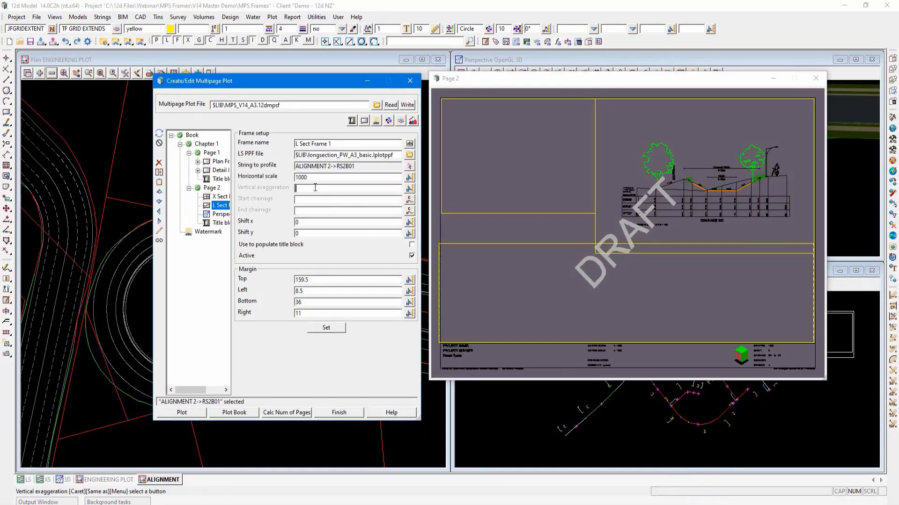
text(2)
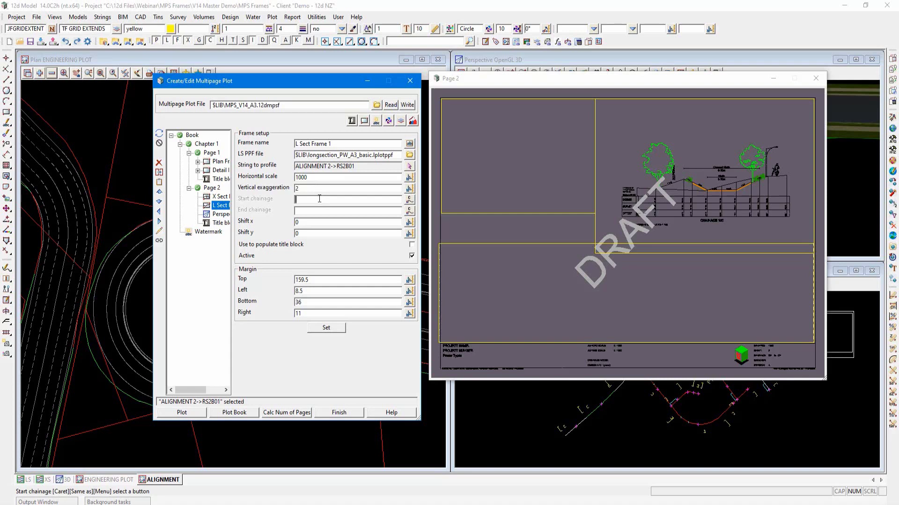
click(326, 329)
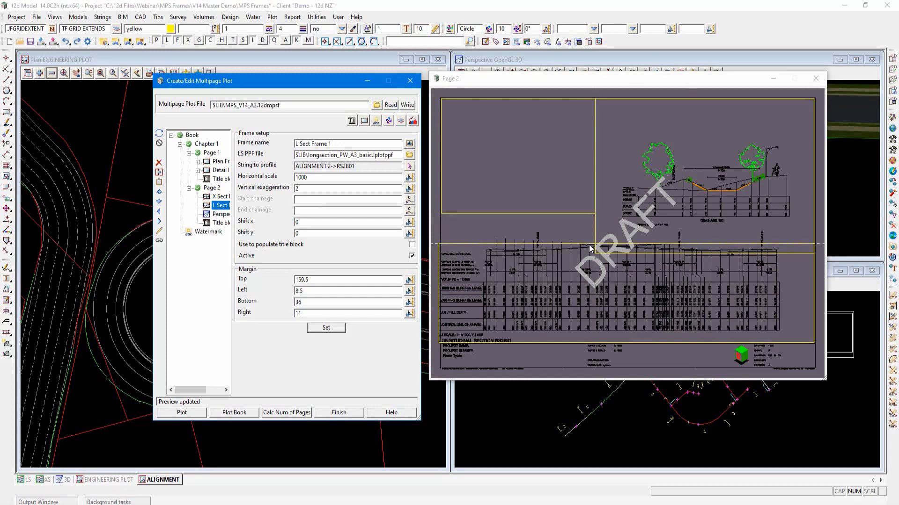
- Limit the long section to chainages 0 to 300, shift it 25 in x and update the preview
text(0)
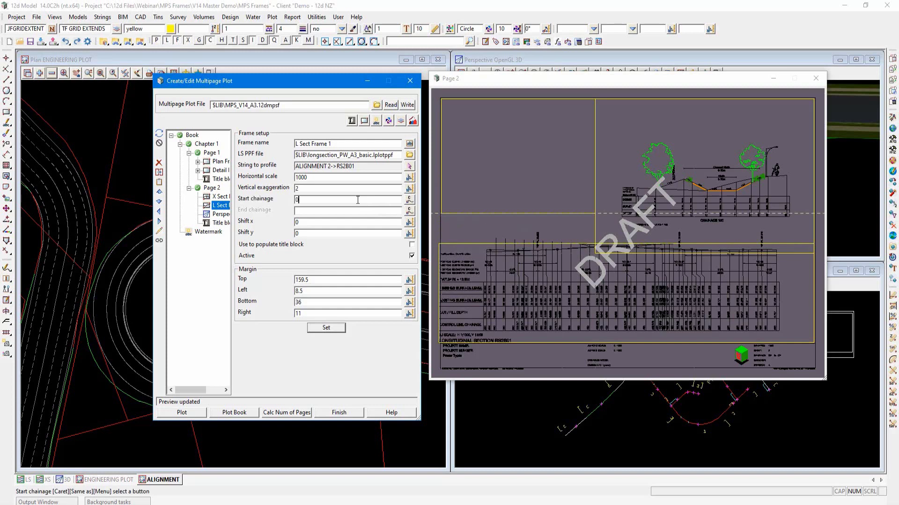
click(350, 210)
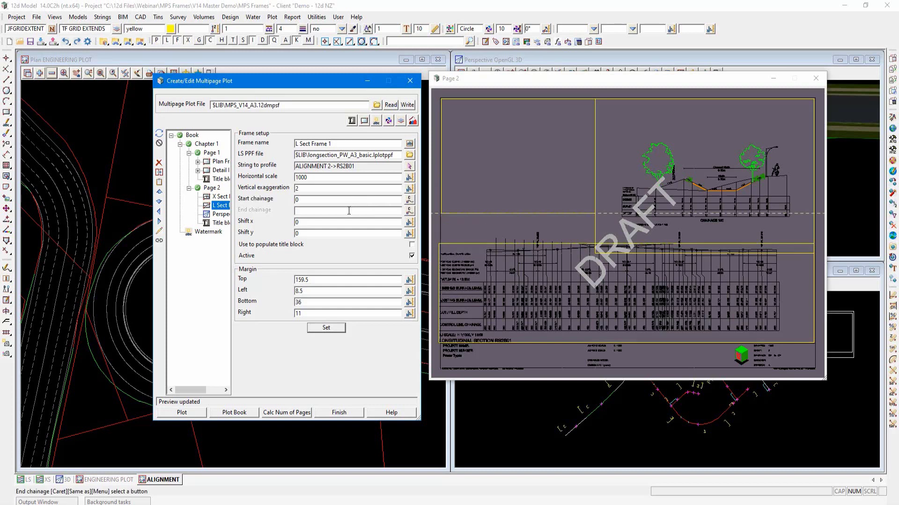
text(300)
key(Tab)
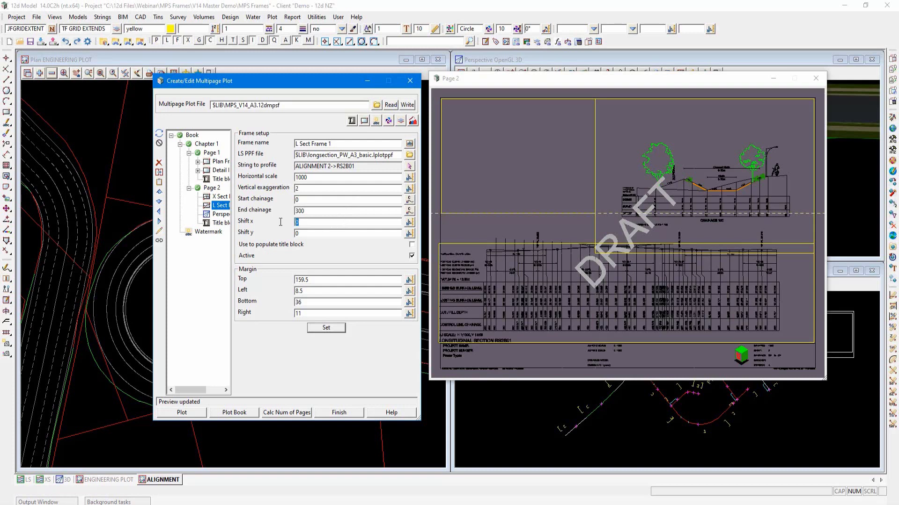
text(25)
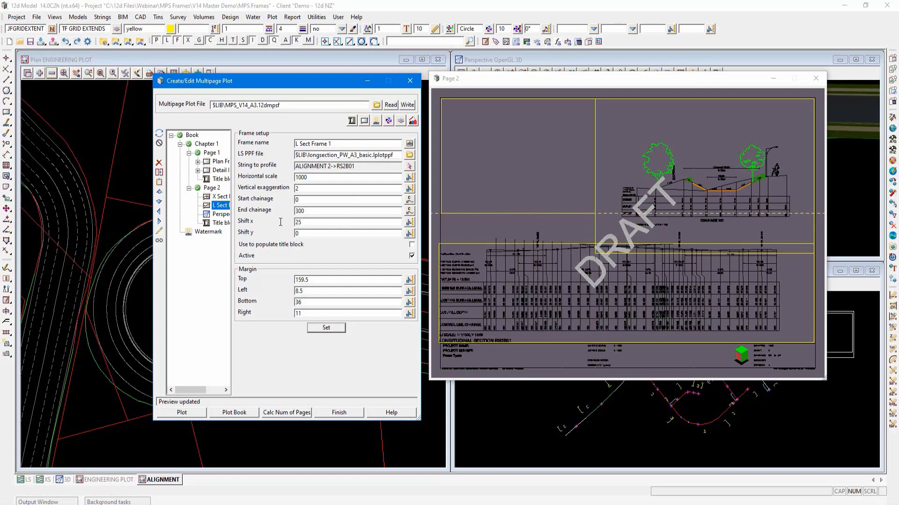
click(327, 328)
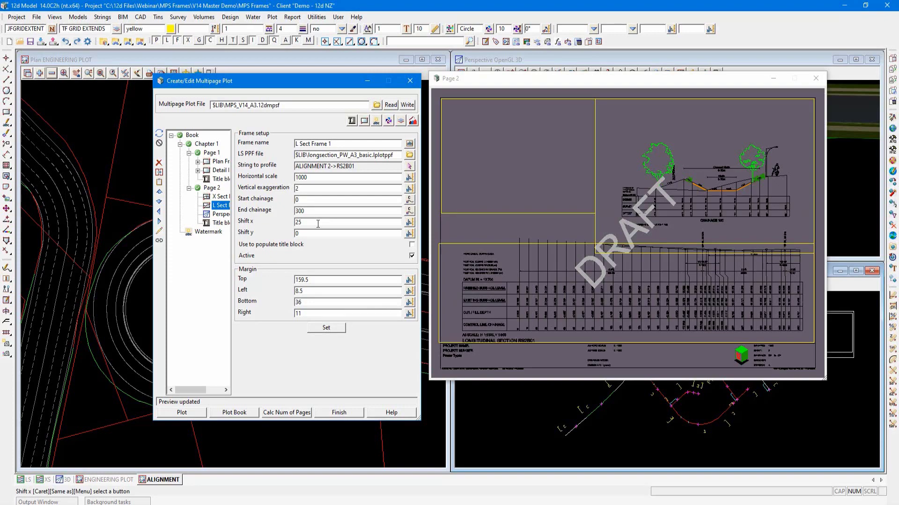
- Rename Page 2 as Frame Type in its page setup
click(213, 189)
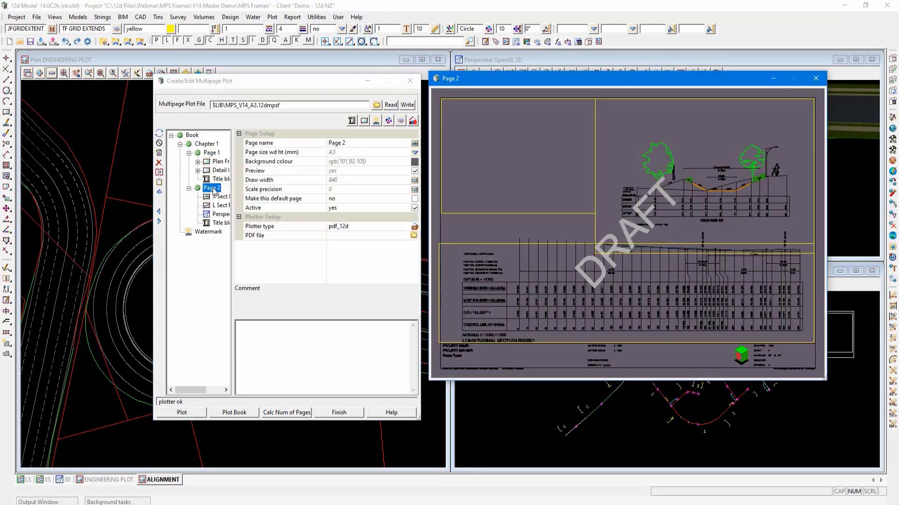
click(360, 236)
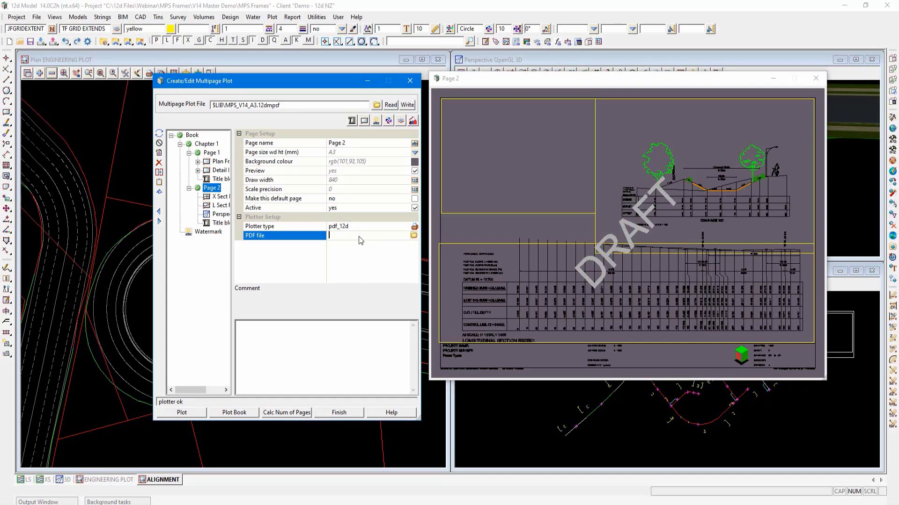
click(216, 188)
click(306, 144)
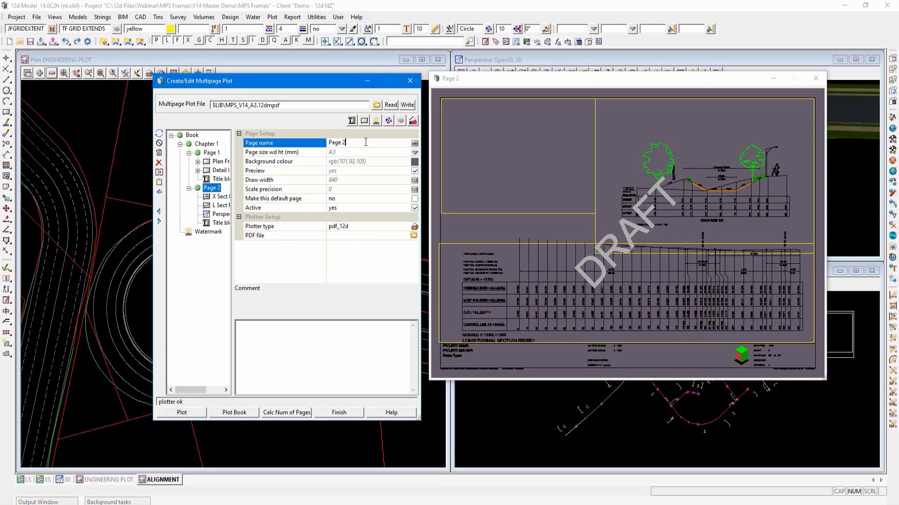
text(Frame Type)
key(Return)
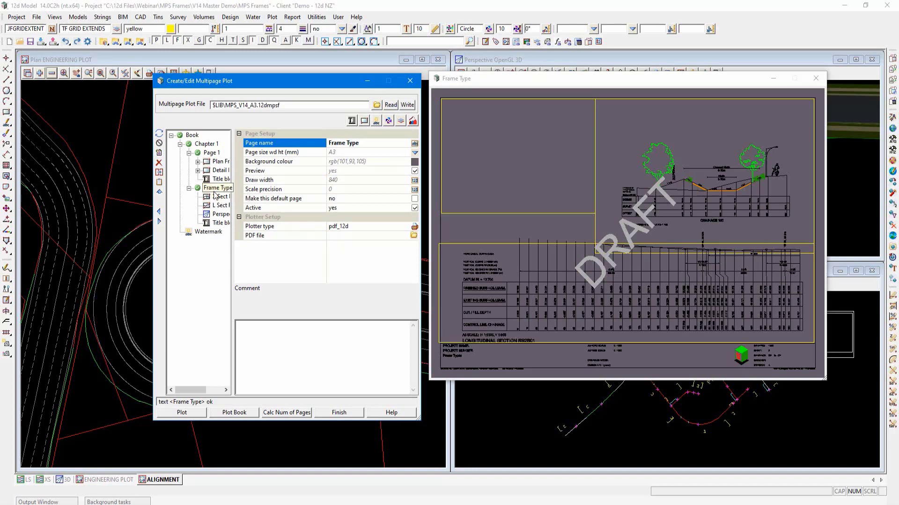
- Plot the Frame Type page to PDF, view the result and return to the multipage plot setup
click(214, 191)
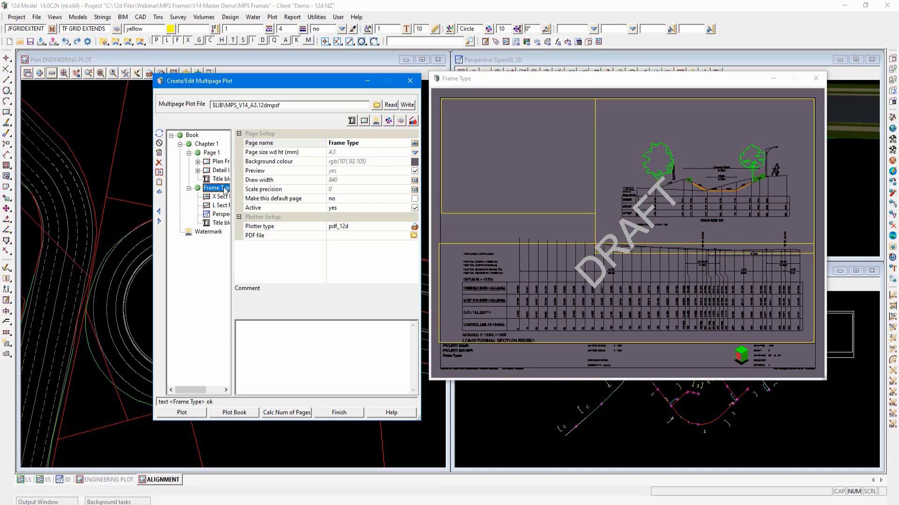
click(182, 412)
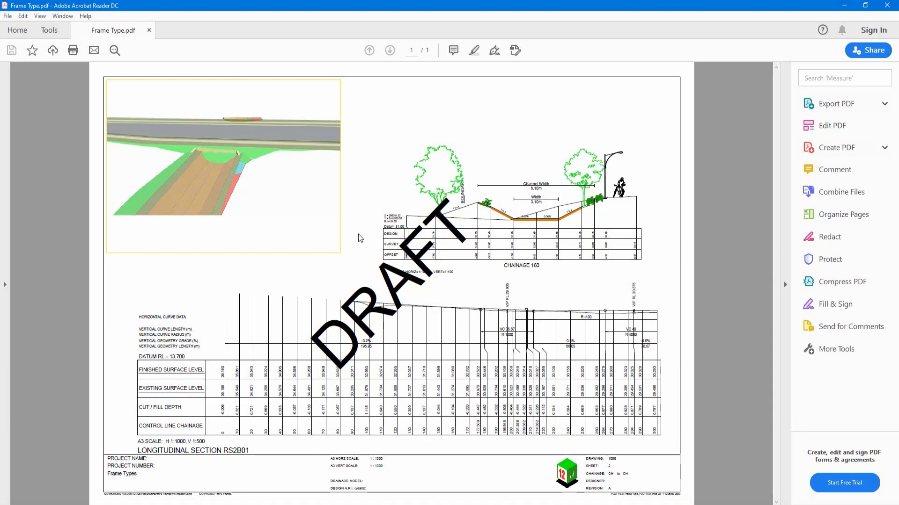
click(844, 5)
- Add a new page to Chapter 1, paste a copy of Page 1's title block into it and apply it
click(205, 144)
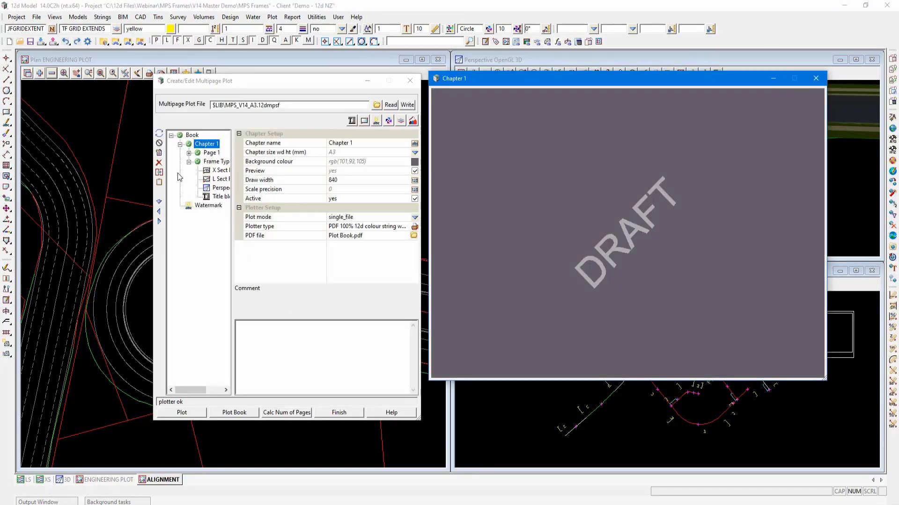
click(159, 155)
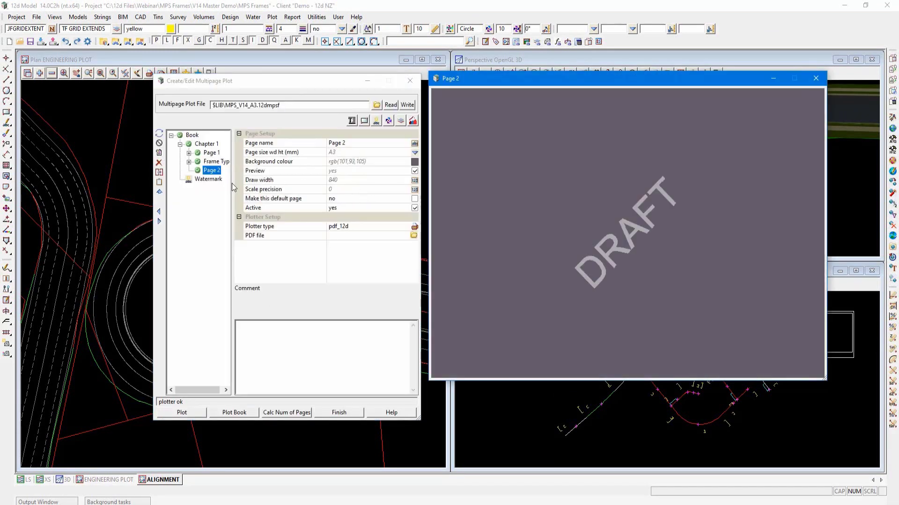
click(189, 154)
click(220, 179)
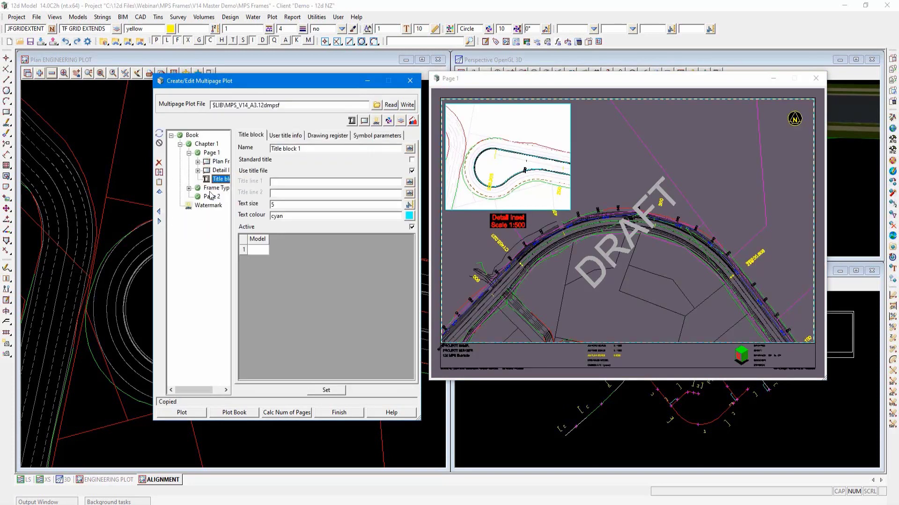
click(212, 197)
click(159, 182)
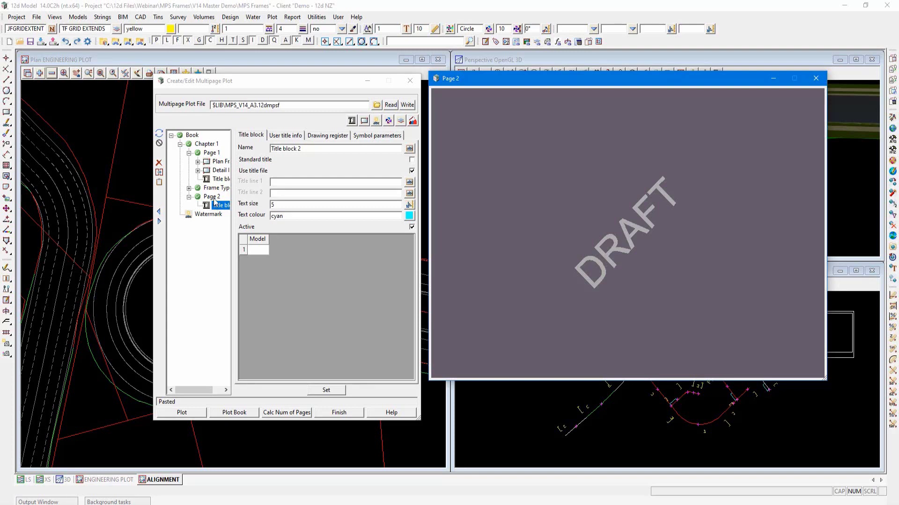
click(335, 390)
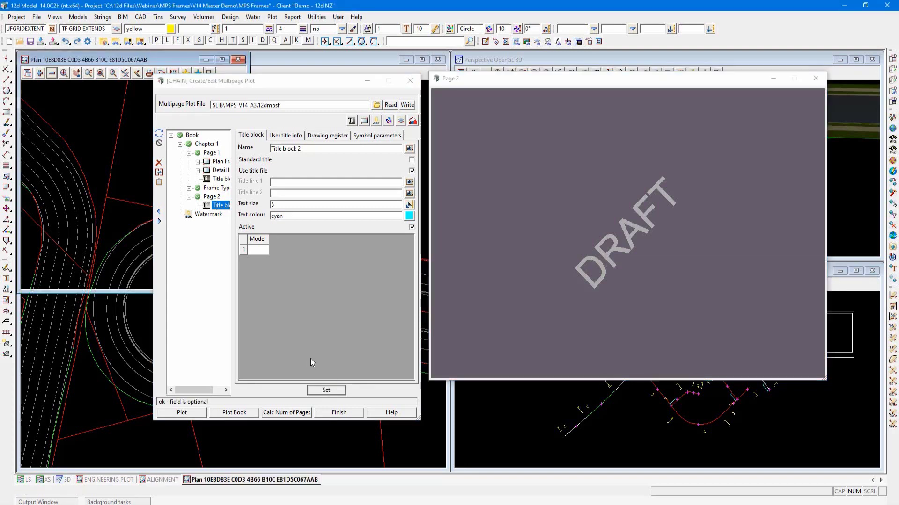
- Draw a 3d Pdf frame filling Page 2's area above the title block and set its view to 3D
click(361, 123)
click(374, 186)
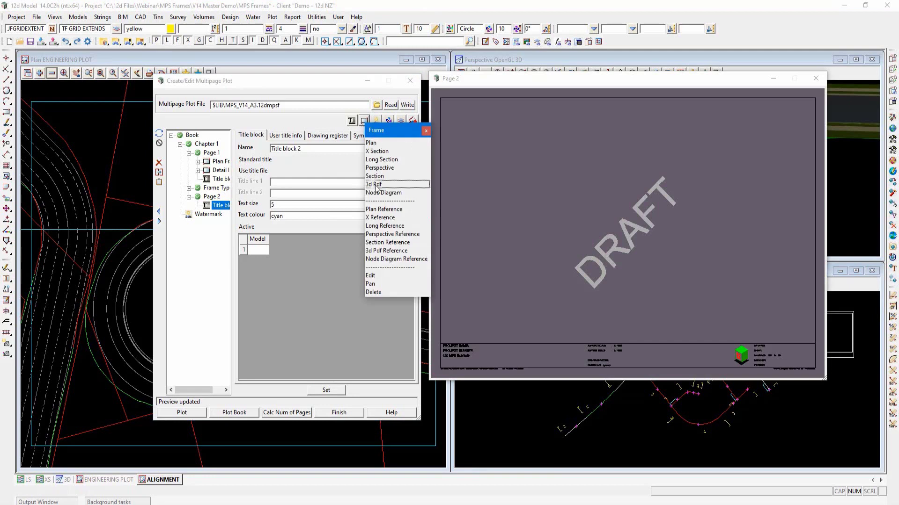
click(441, 99)
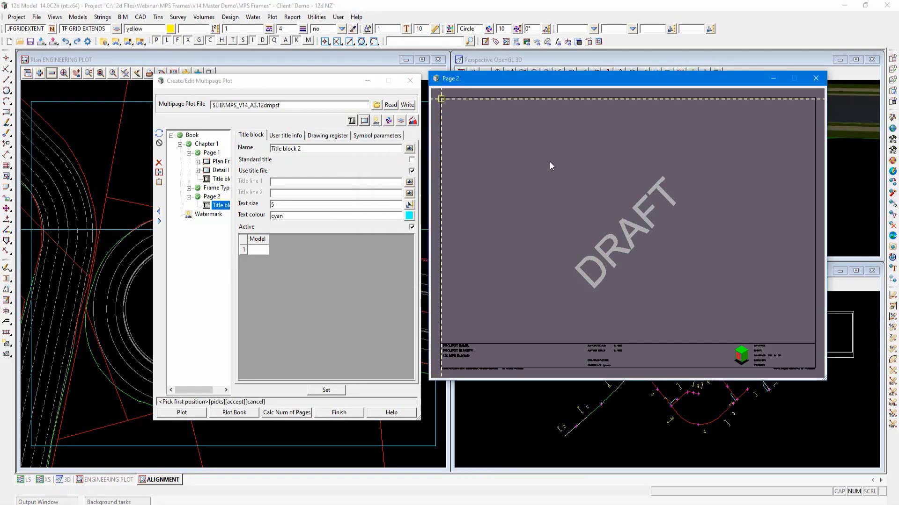
click(814, 344)
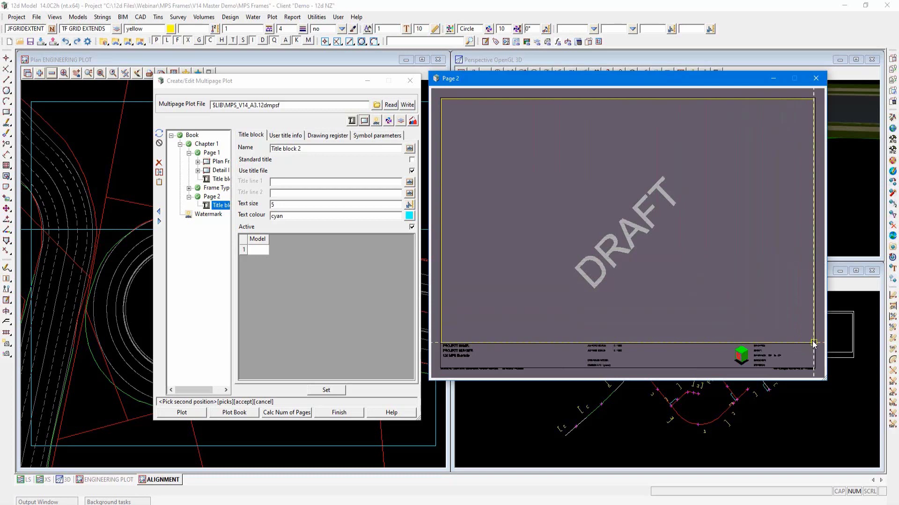
middle_click(814, 344)
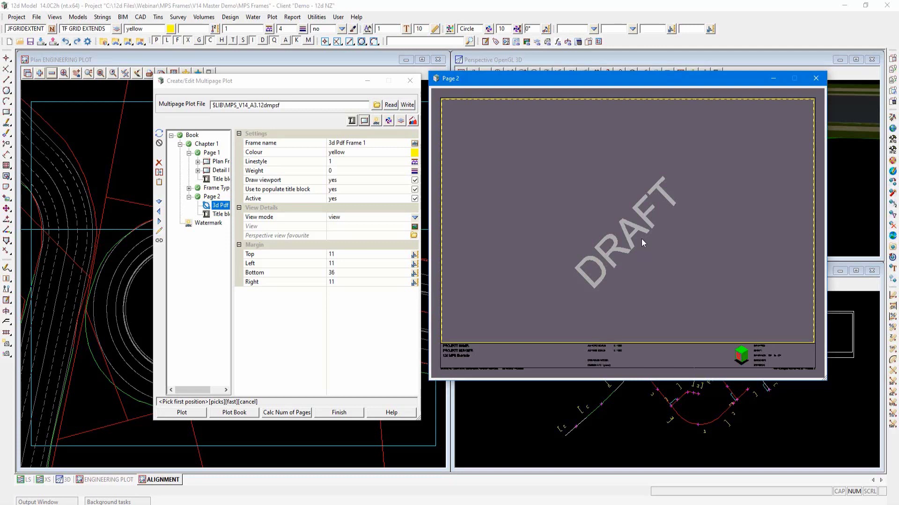
click(414, 227)
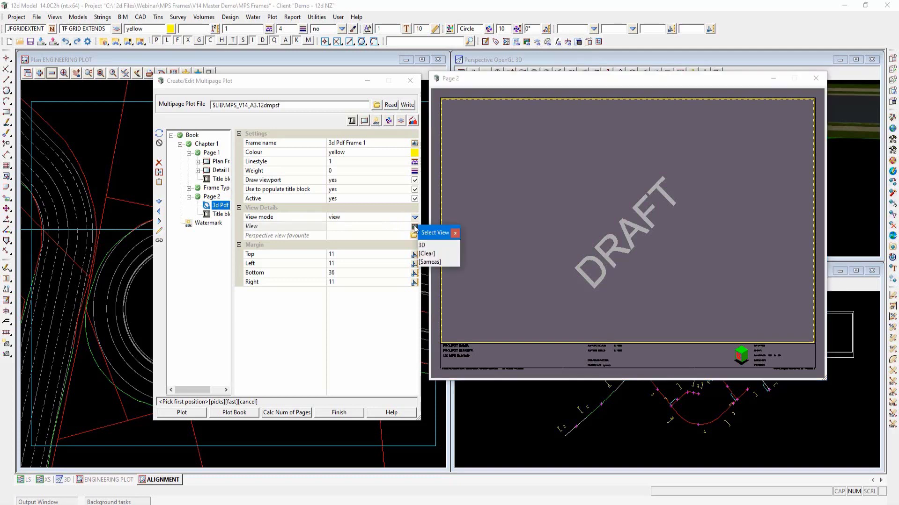
click(425, 245)
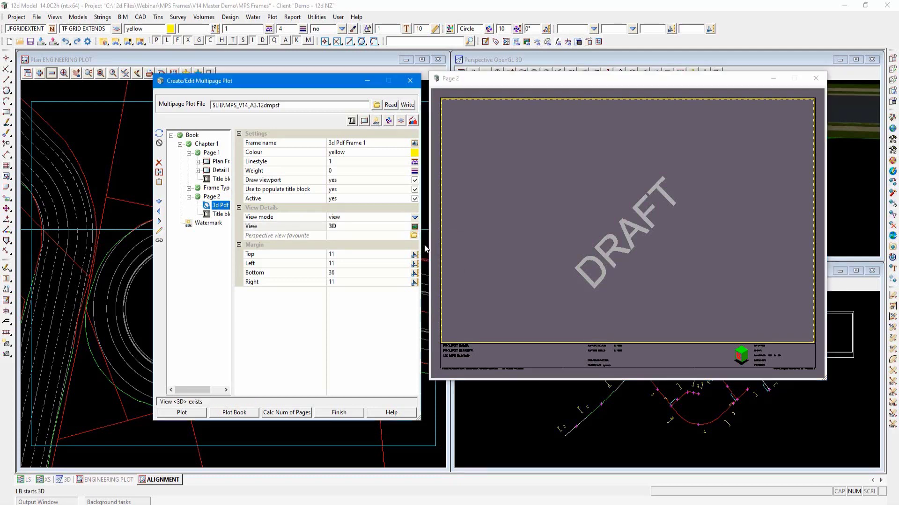
click(380, 226)
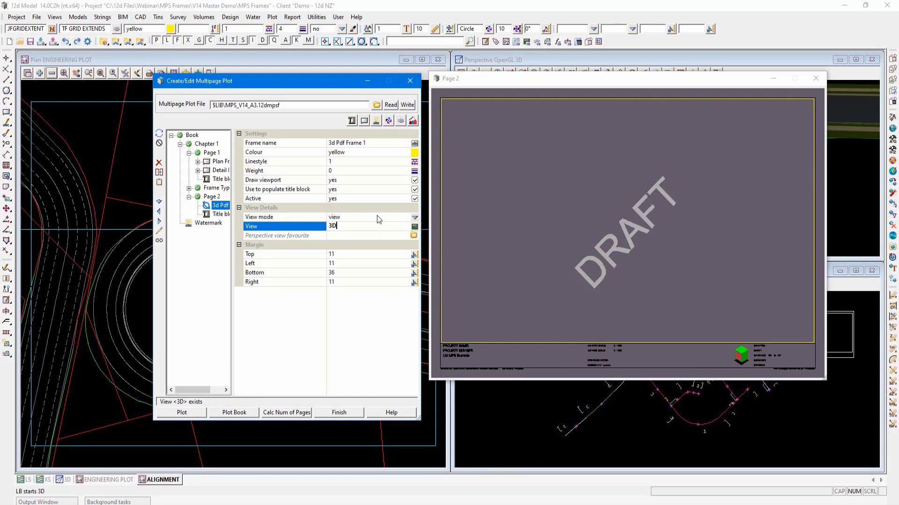
- Draw a Perspective frame over the same area as the 3d Pdf frame on Page 2 and set its view to 3D
click(364, 122)
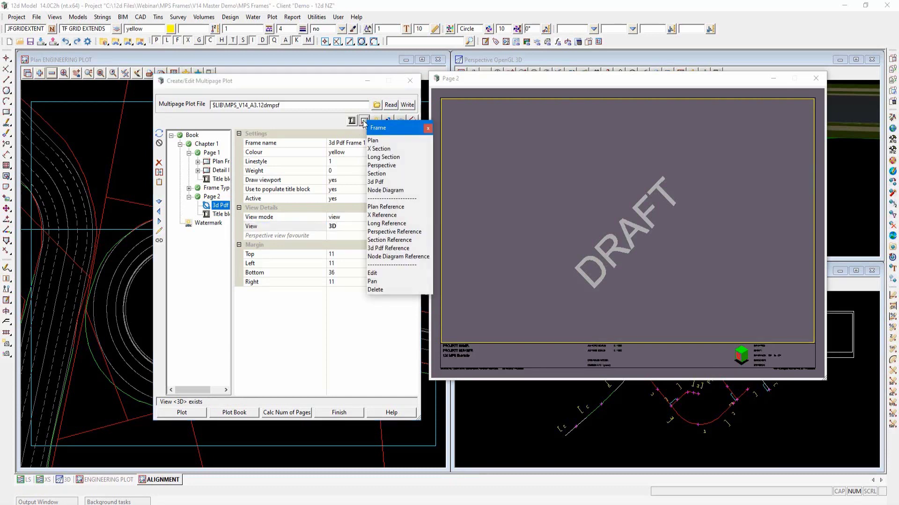
click(381, 166)
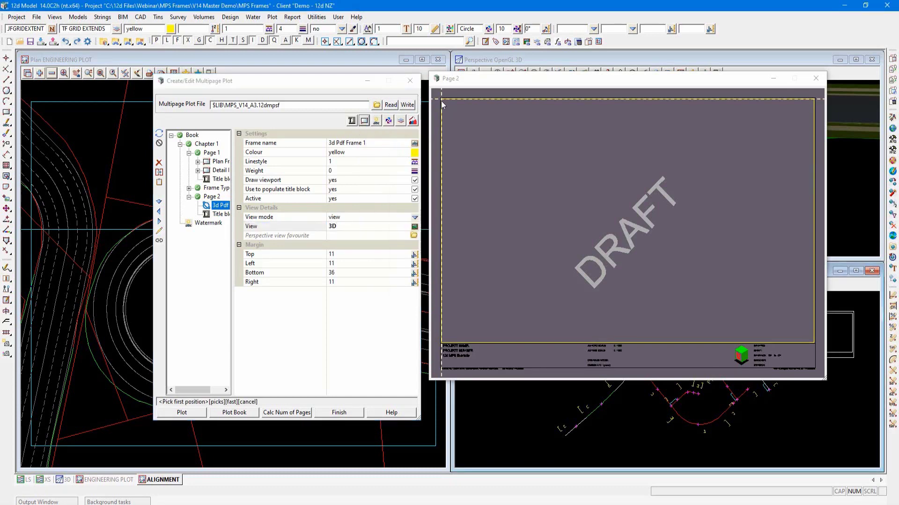
click(442, 99)
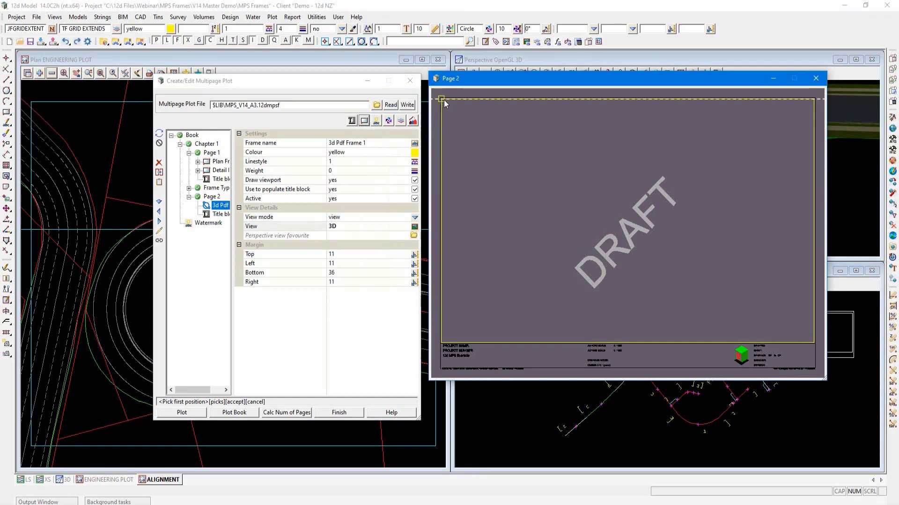
click(813, 344)
middle_click(813, 344)
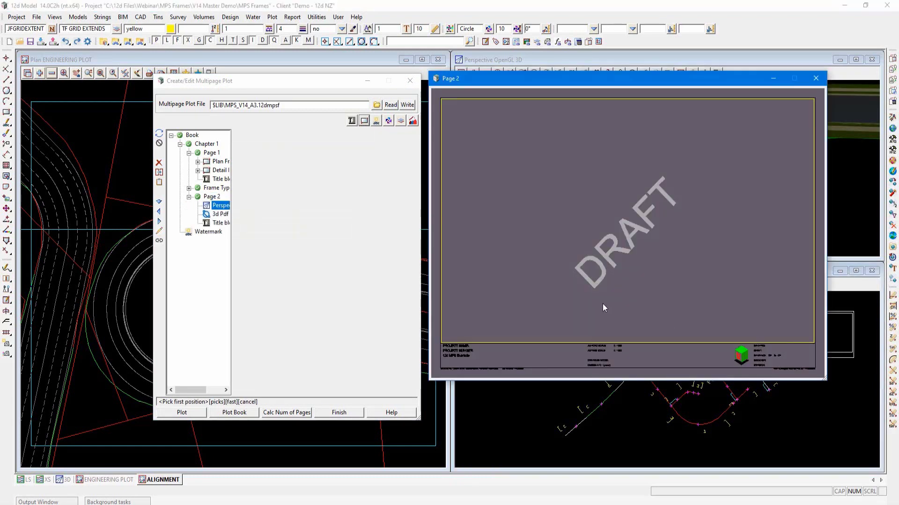
click(414, 263)
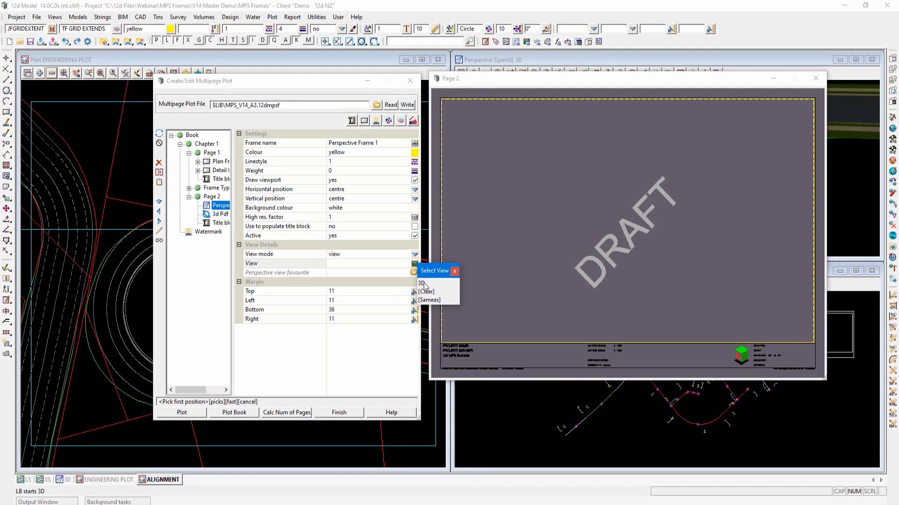
click(421, 283)
click(392, 264)
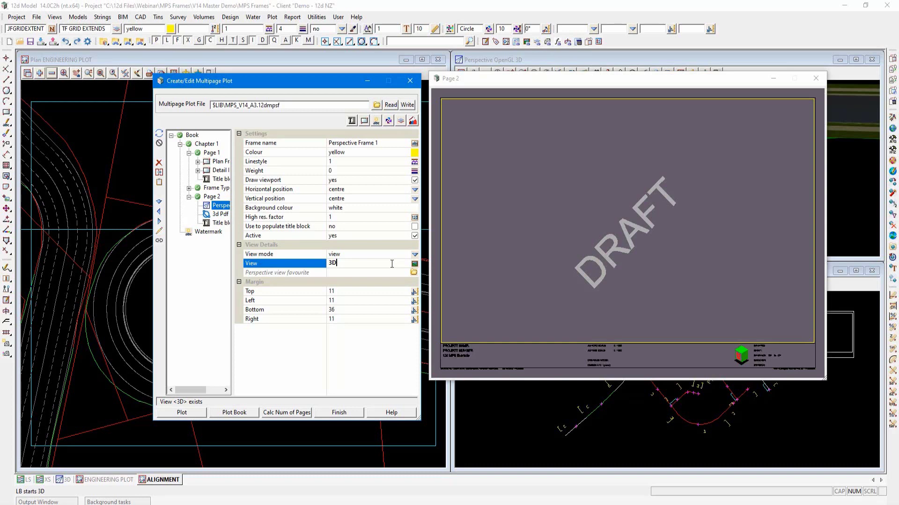
- Plot Page 2 to PDF and activate its 3D content, trusting the document one time only
click(182, 412)
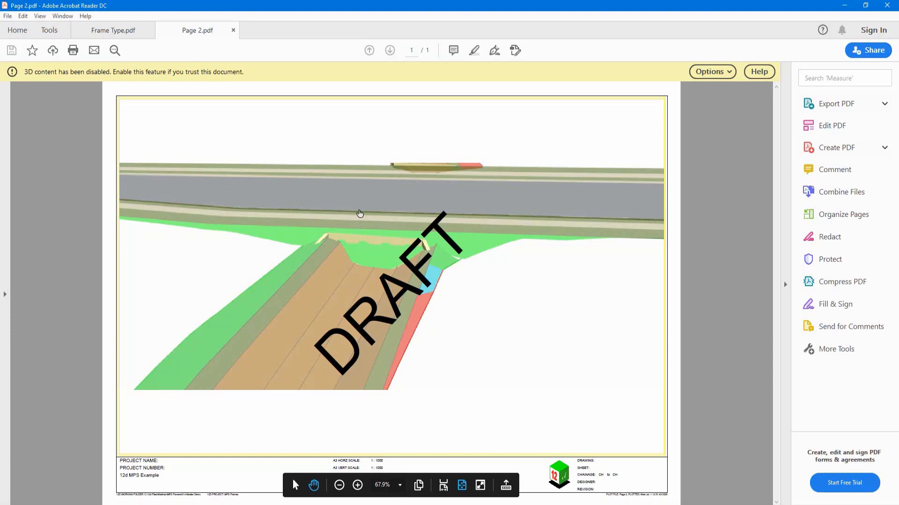
click(709, 71)
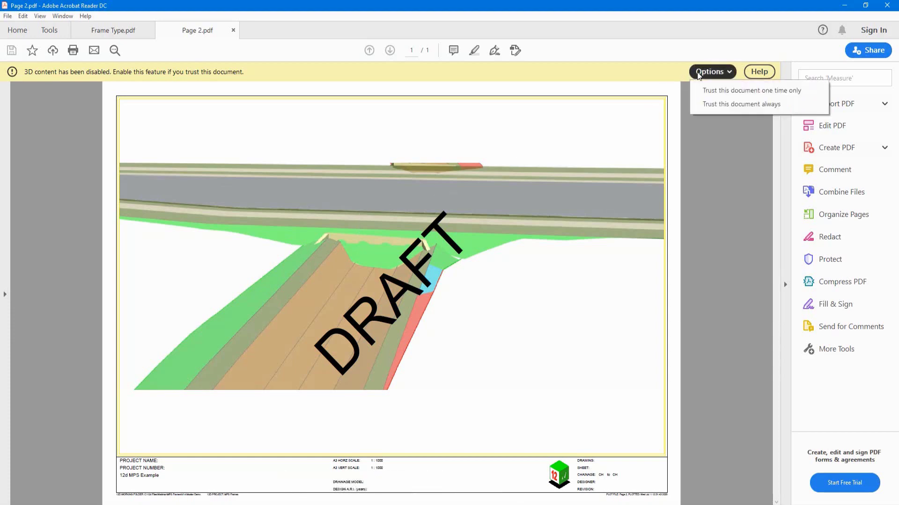
click(710, 91)
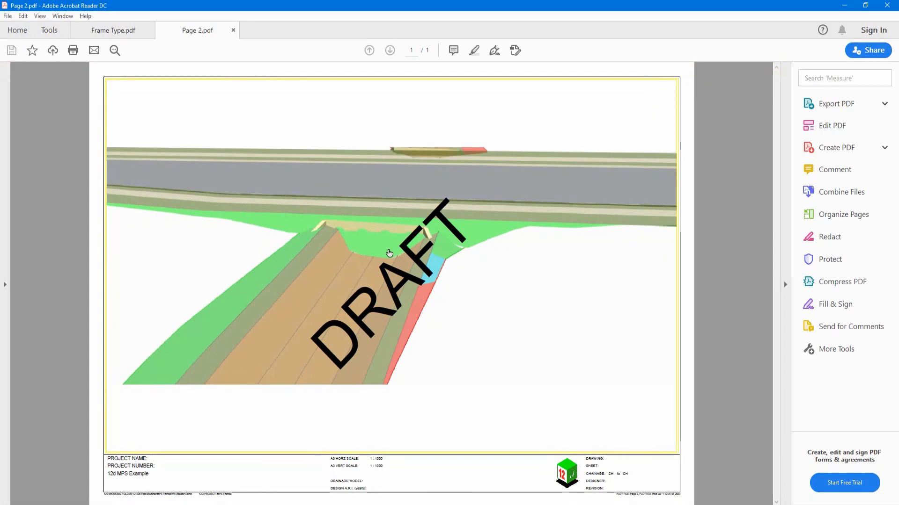
click(388, 252)
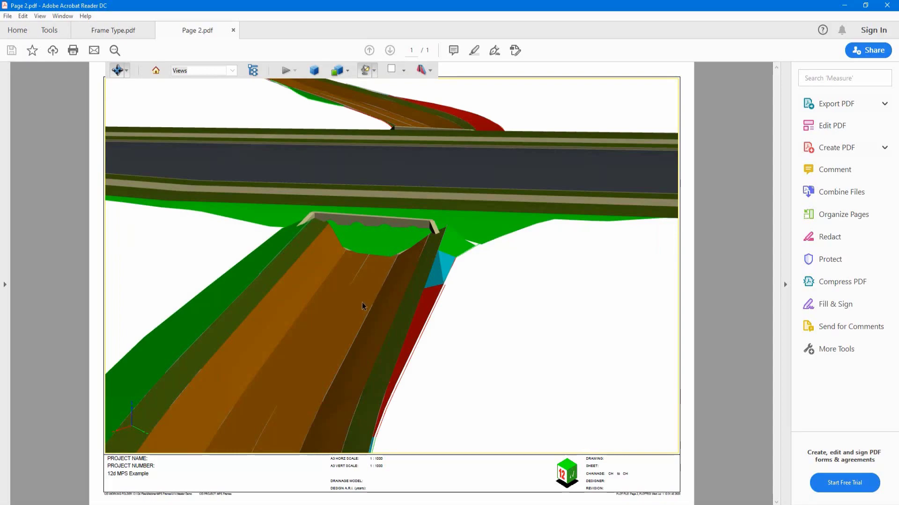
- Hide tin SUPER DESIGN in the PDF's 3D model to examine the culvert pipes and headwall, and return to the multipage plot setup
drag(361, 303, 388, 233)
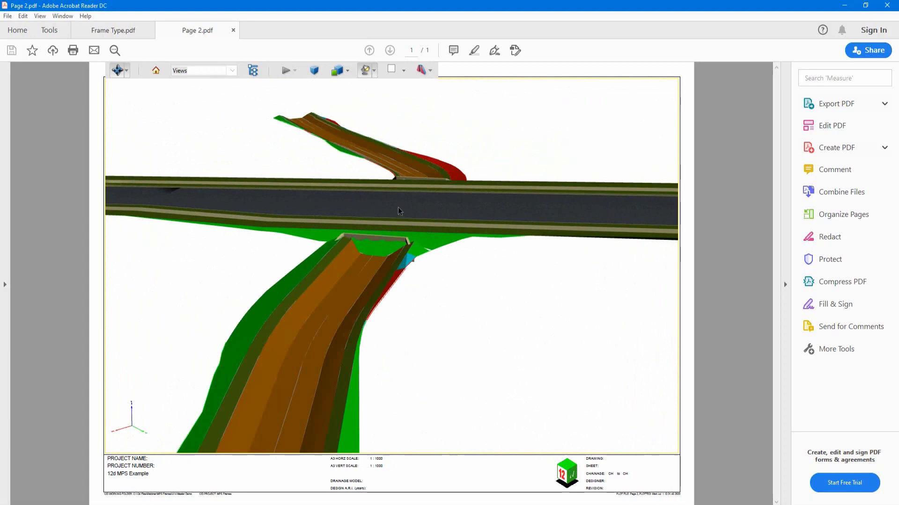
scroll(398, 207, up, 6)
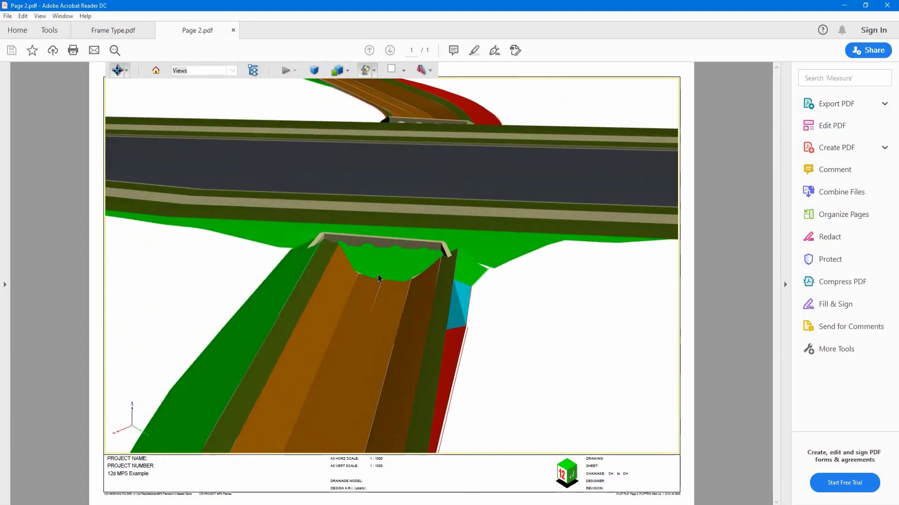
scroll(505, 118, up, 1)
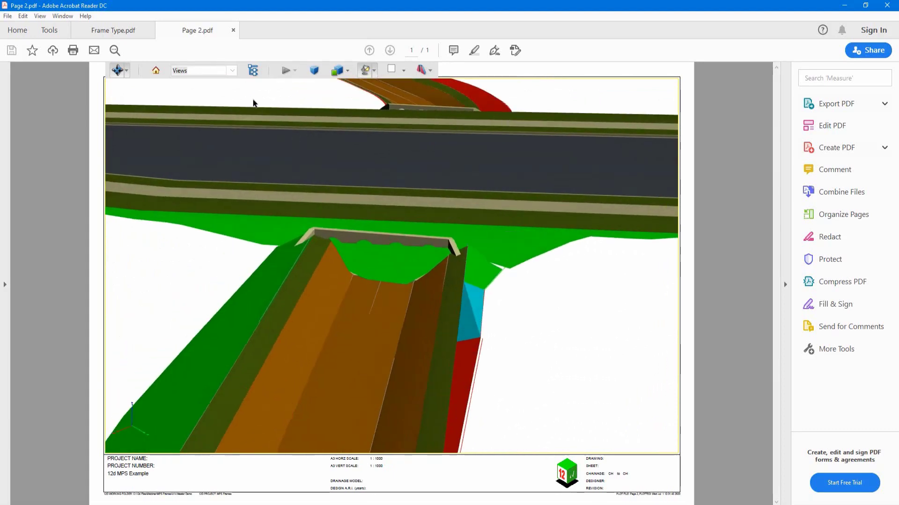
click(252, 71)
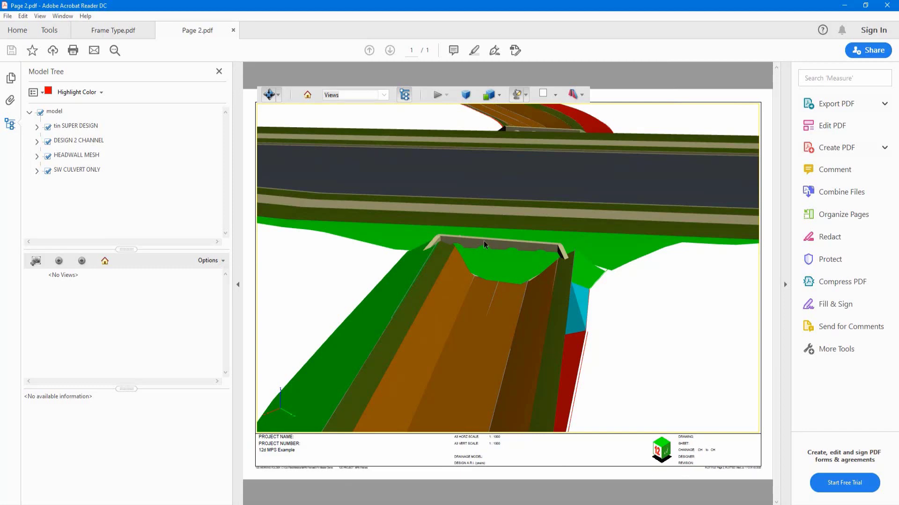
click(48, 128)
drag(464, 262, 527, 175)
scroll(522, 214, up, 3)
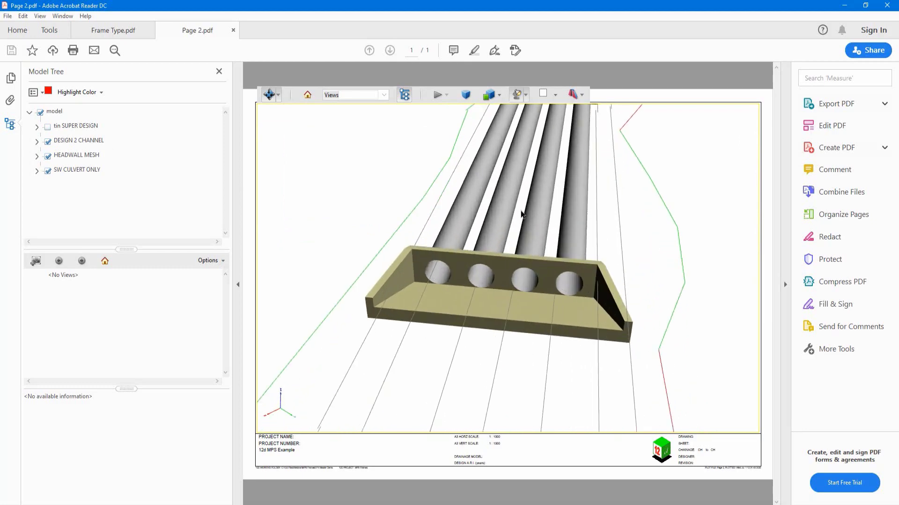
mouse_move(522, 214)
mouse_down()
mouse_move(522, 231)
mouse_move(526, 200)
mouse_up()
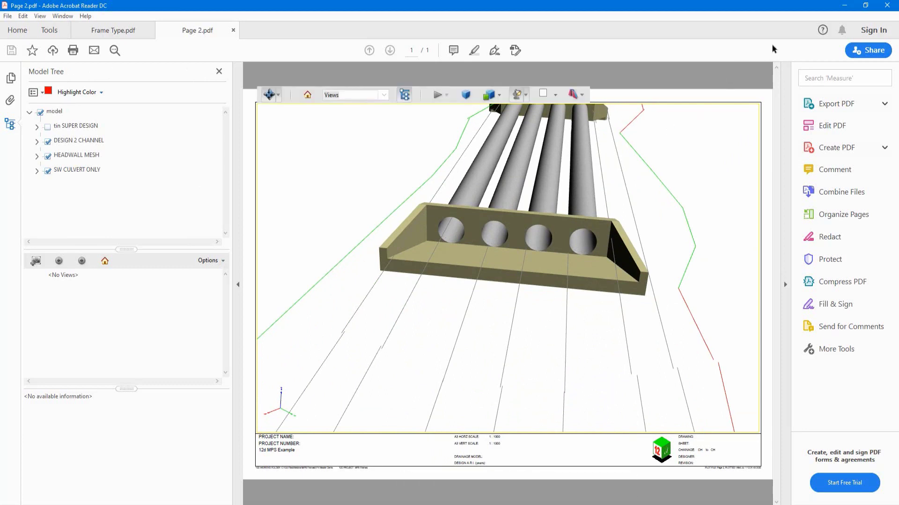
click(843, 6)
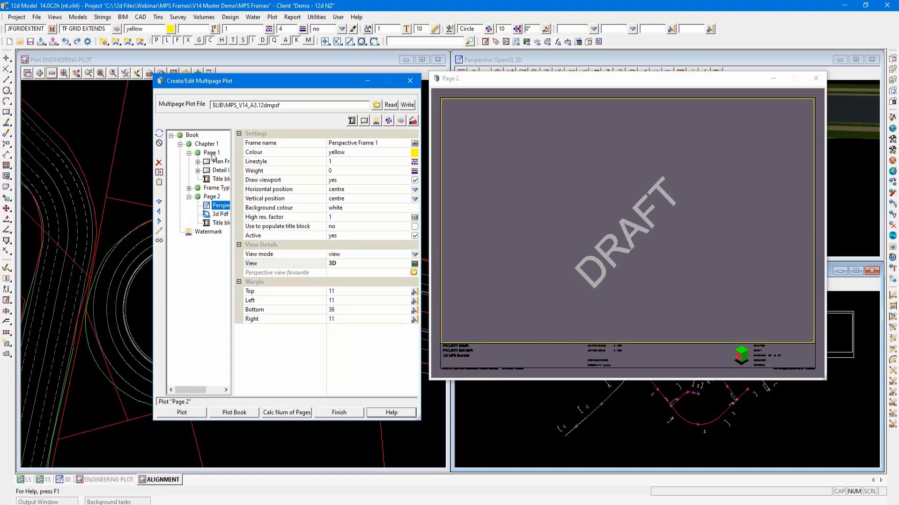
- Create a title block at the Book level, enable the use of a title file and apply it
click(191, 137)
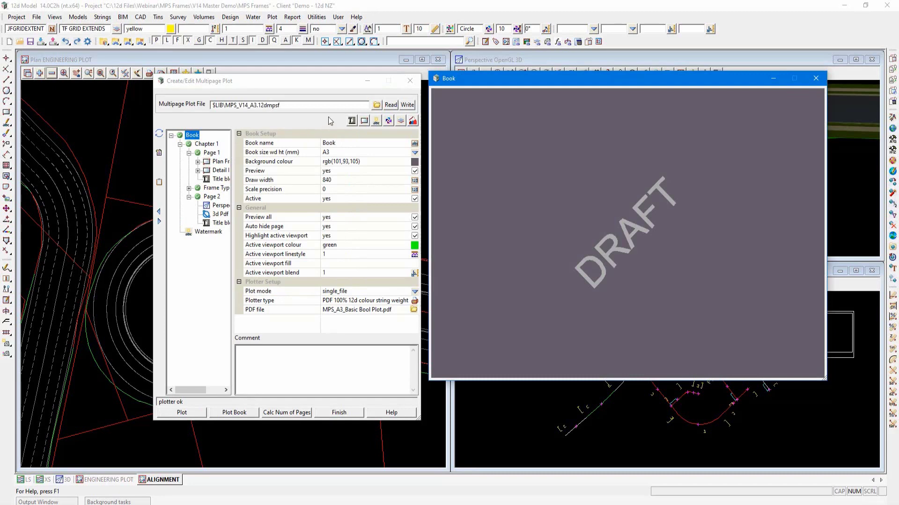
click(352, 122)
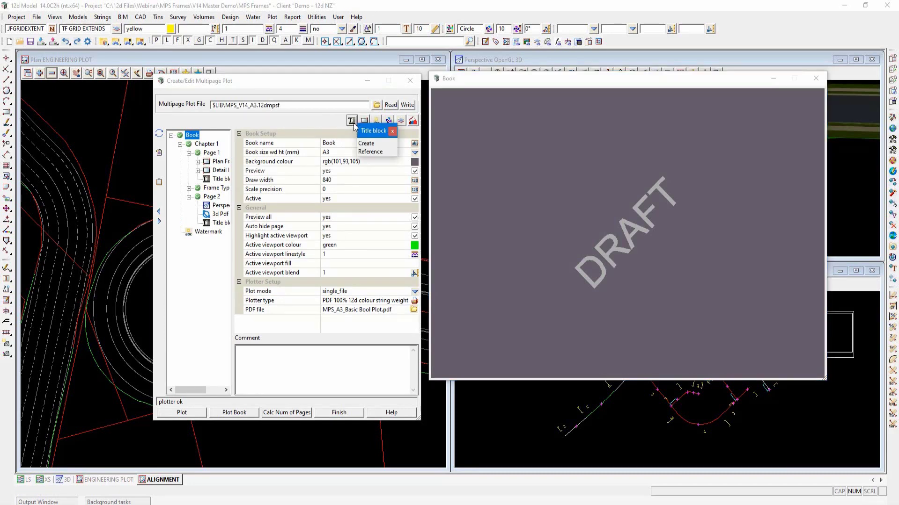
click(369, 145)
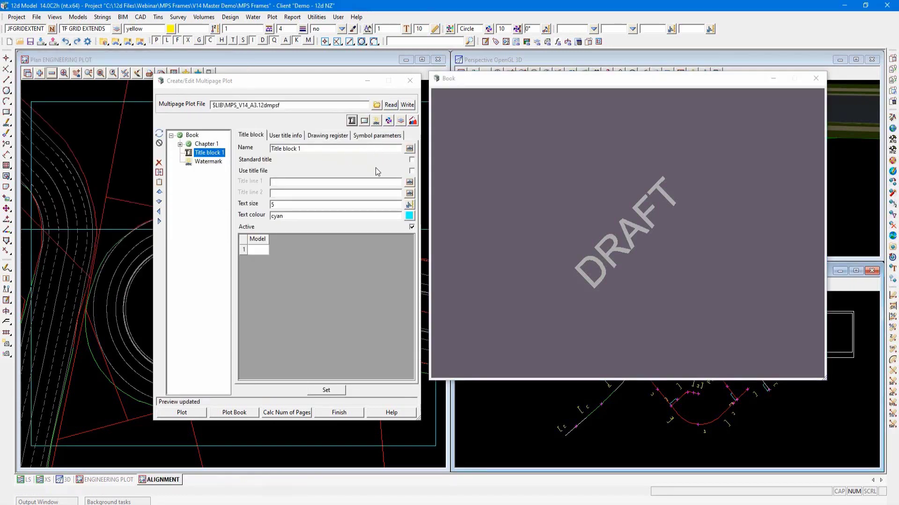
click(412, 172)
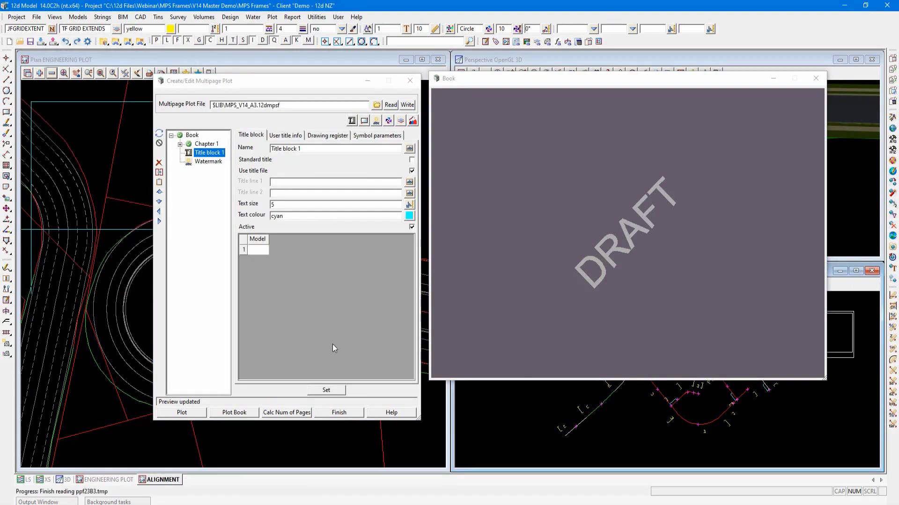
click(326, 390)
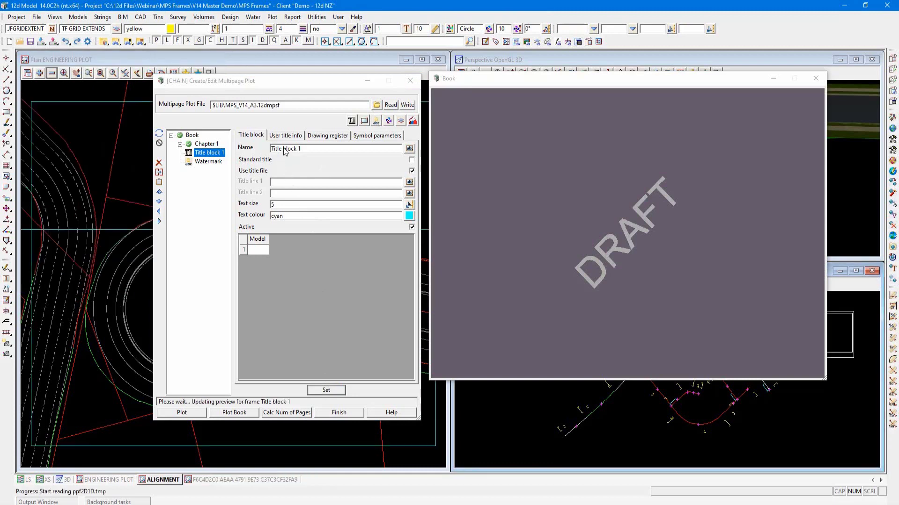
- Assign the library title file 12d_PW_A3_title_block.tbf to the book's title block, apply it and expand Chapter 1
click(286, 136)
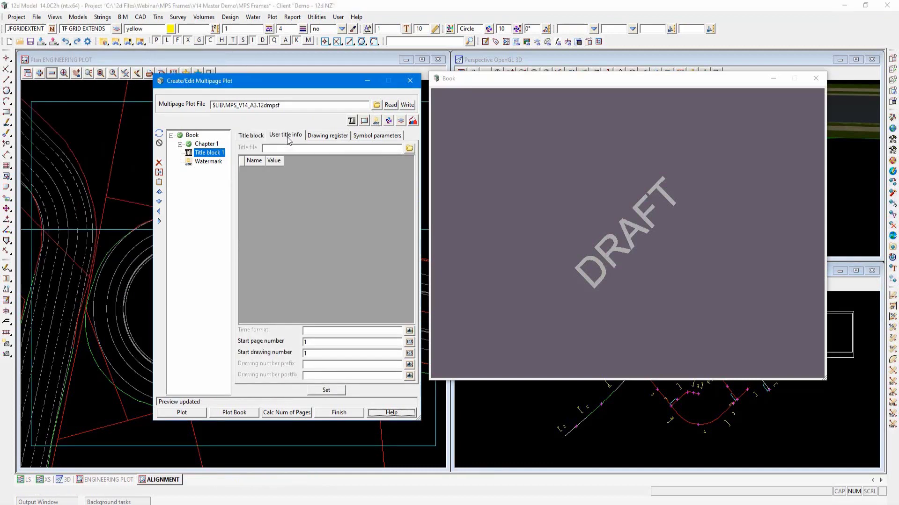
click(410, 149)
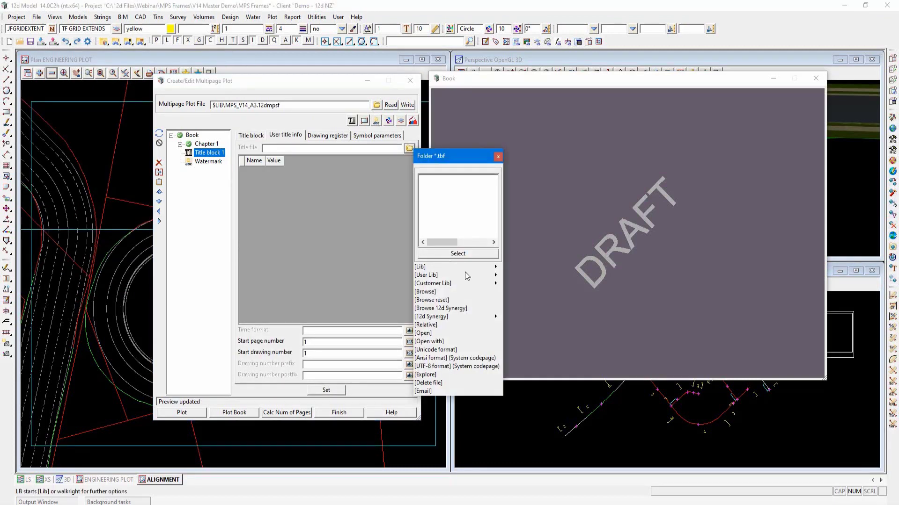
click(482, 269)
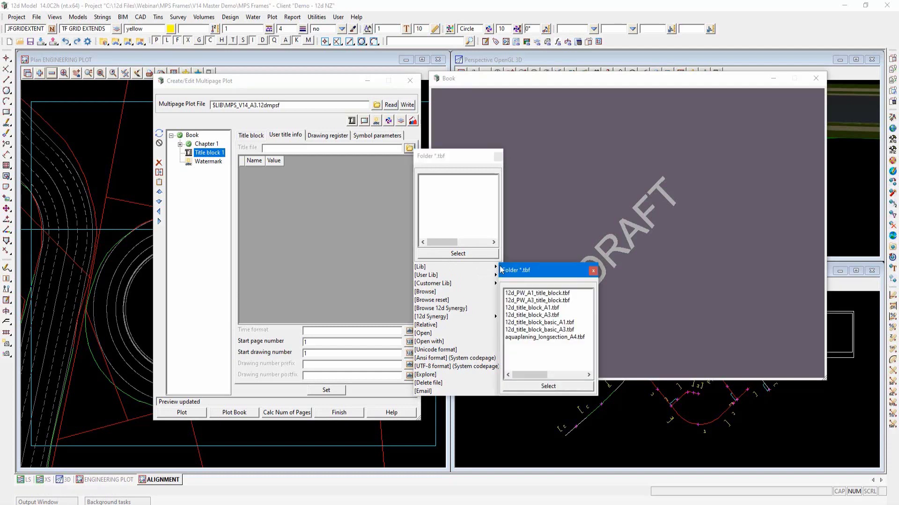
double_click(543, 301)
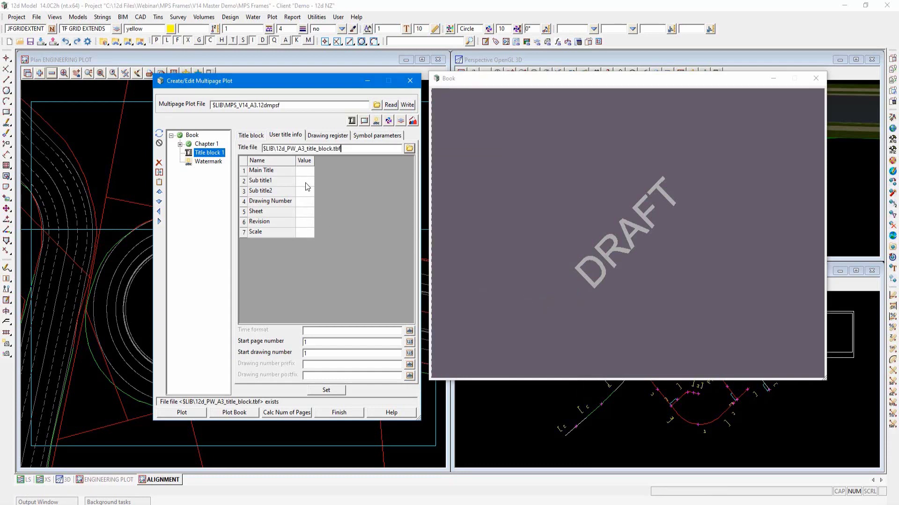
click(333, 392)
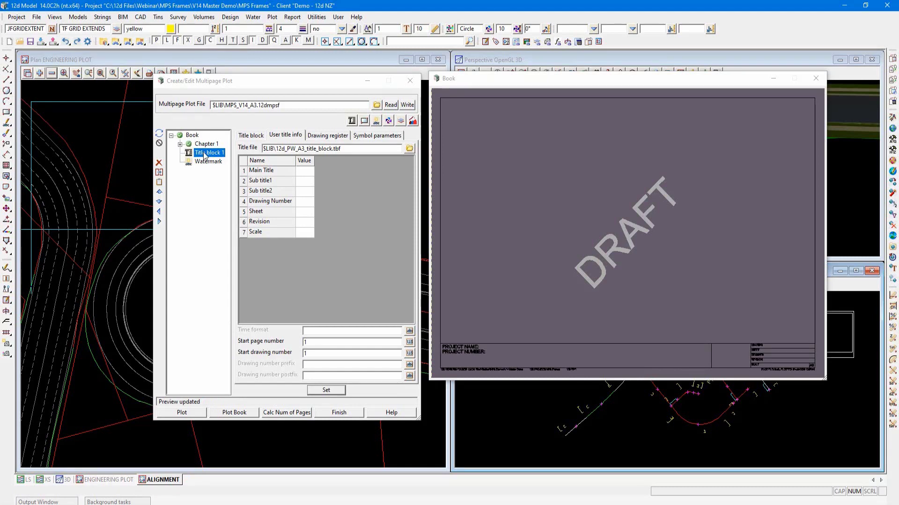
click(180, 145)
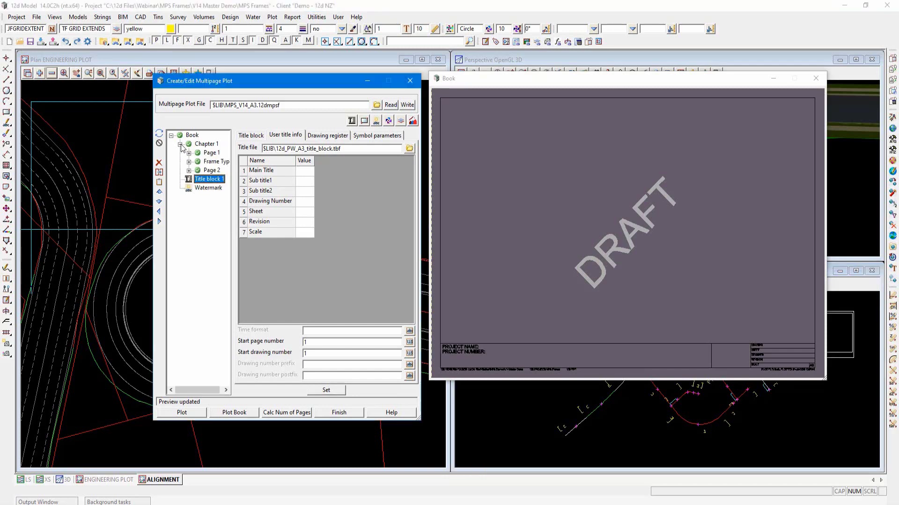
- Refresh the preview of Page 1 to check how the book-level title block shows on it, and return to the Book level
click(212, 153)
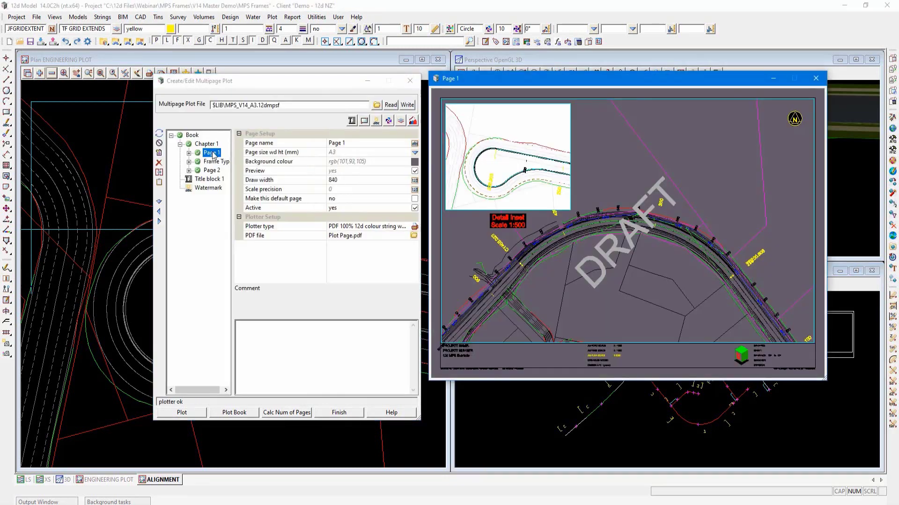
click(160, 134)
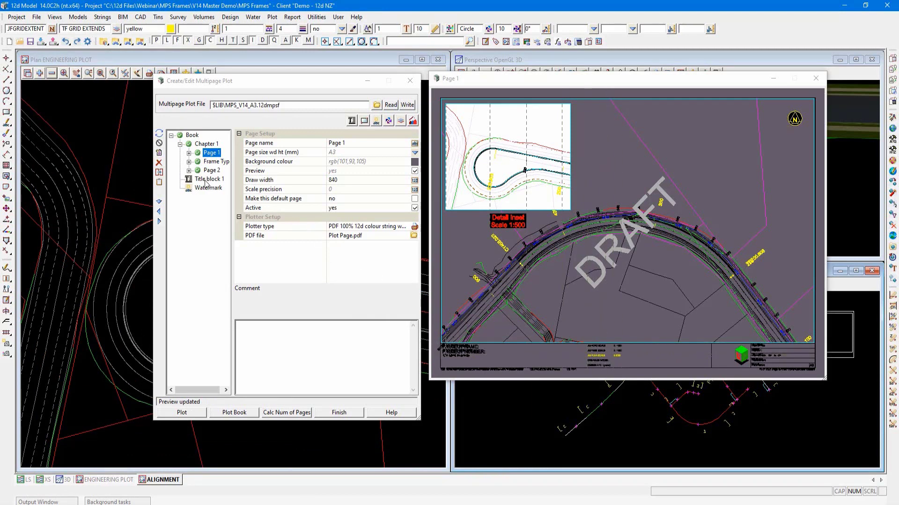
click(192, 135)
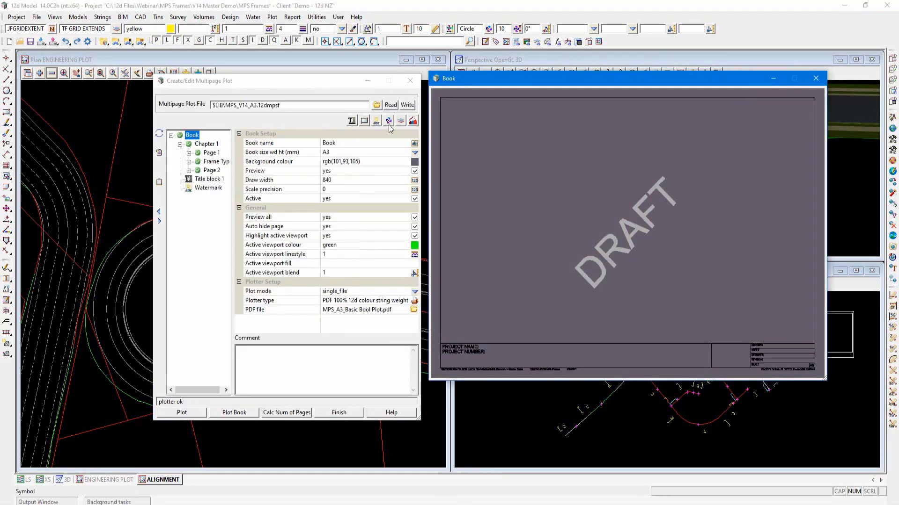
- Import Design Notes from the notes folder of the 12da Library into a model named notes, and close the library
click(54, 17)
mouse_move(38, 18)
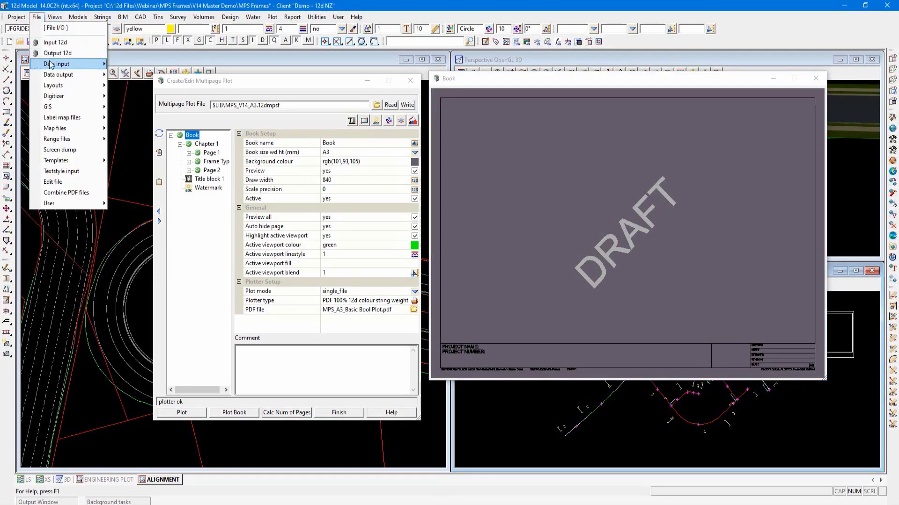
mouse_move(59, 63)
mouse_move(129, 78)
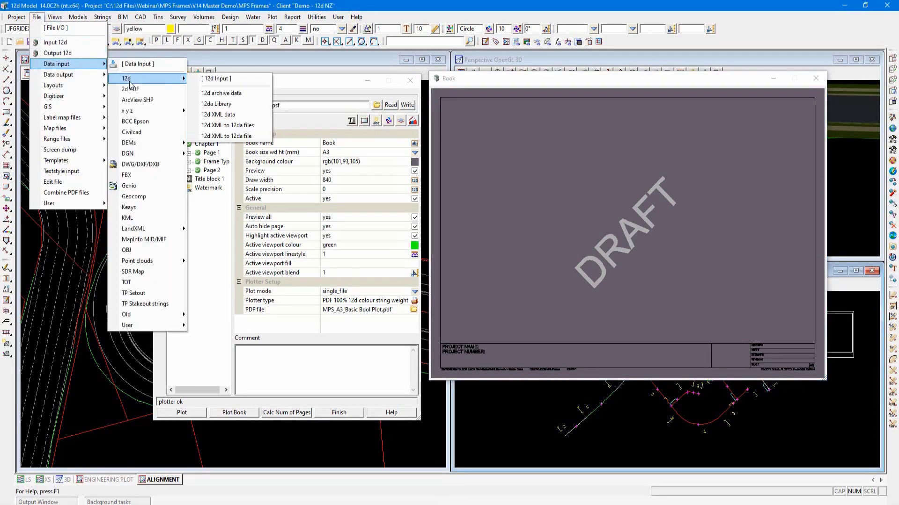
click(222, 104)
click(243, 227)
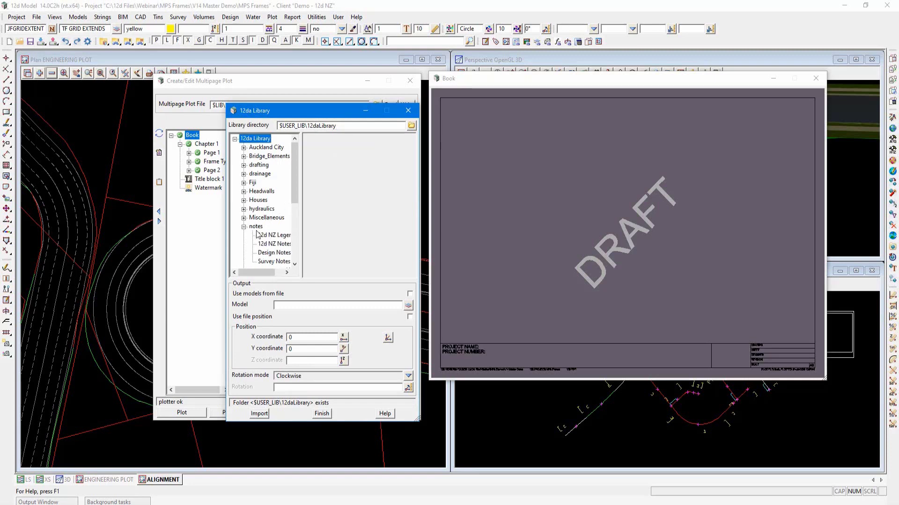
click(274, 254)
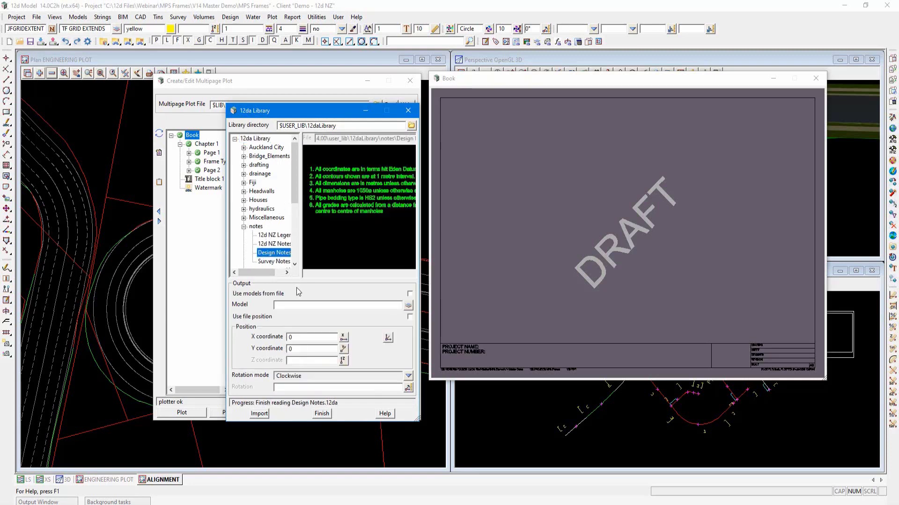
text(notes)
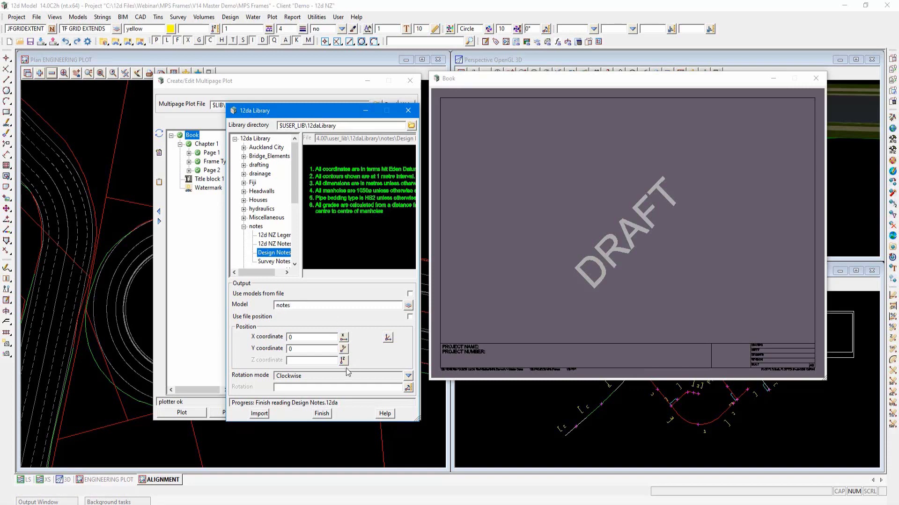
click(259, 414)
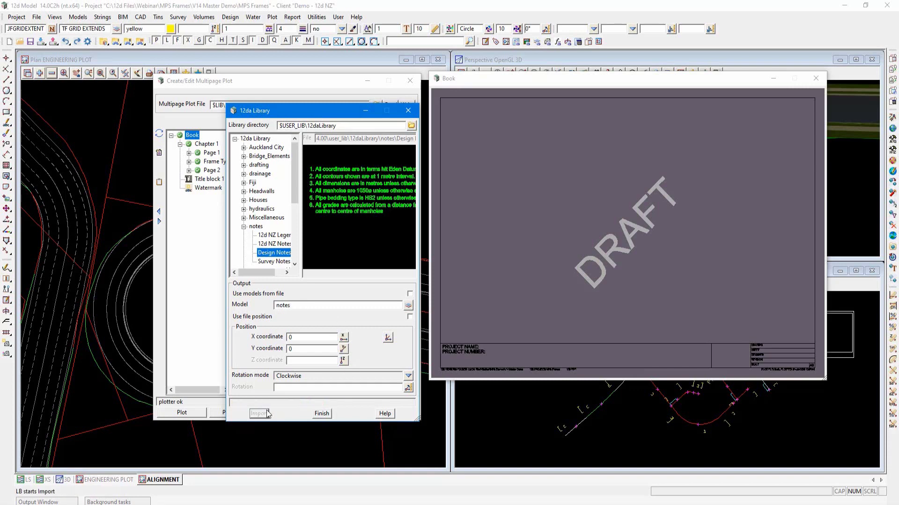
click(321, 415)
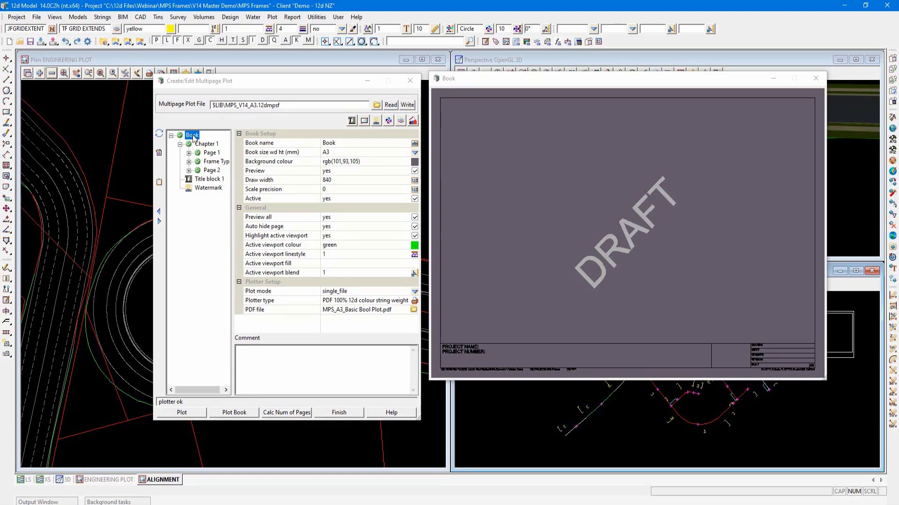
- Create a Book-level model item using the model notes and pan it to the sheet's upper-left corner, about shift x 81.5 and shift y 262.5
click(401, 121)
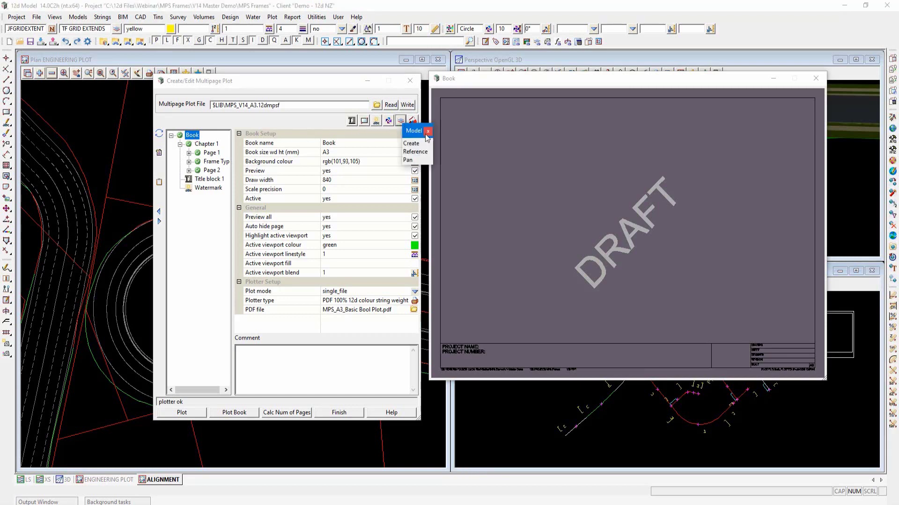
click(416, 146)
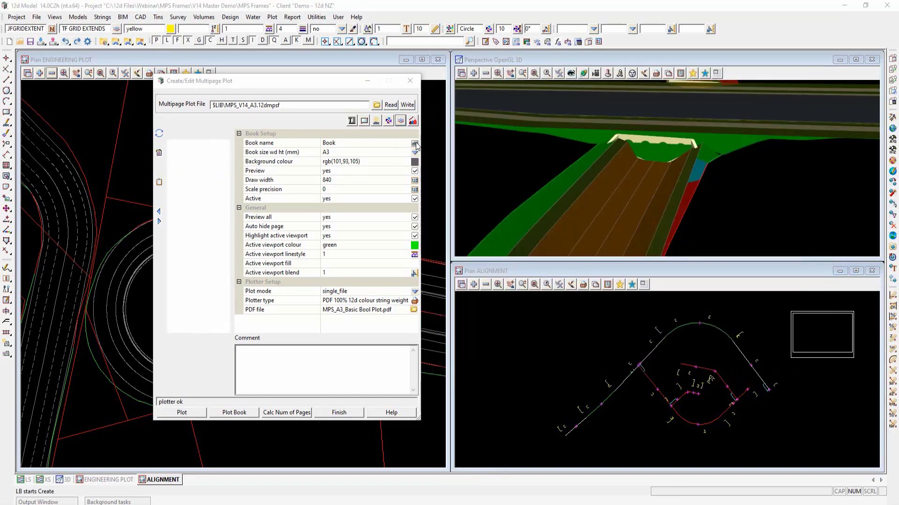
click(415, 153)
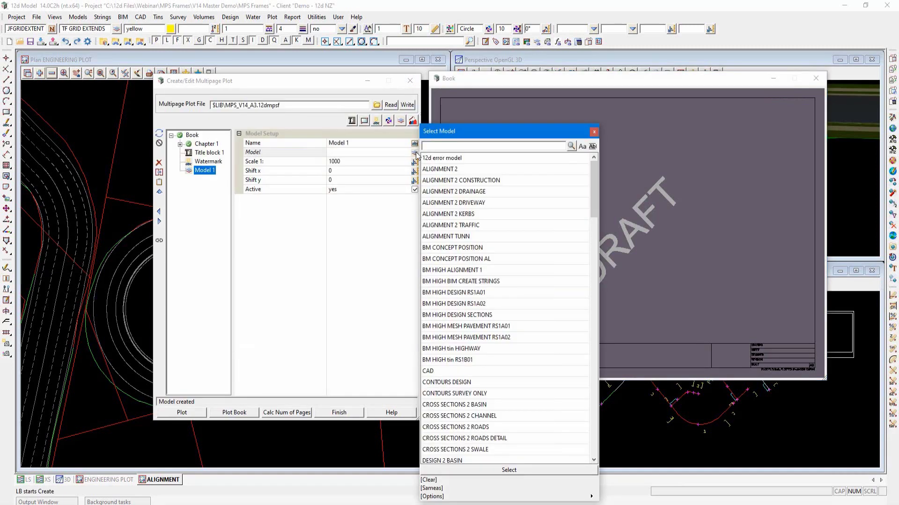
text(notes)
click(433, 158)
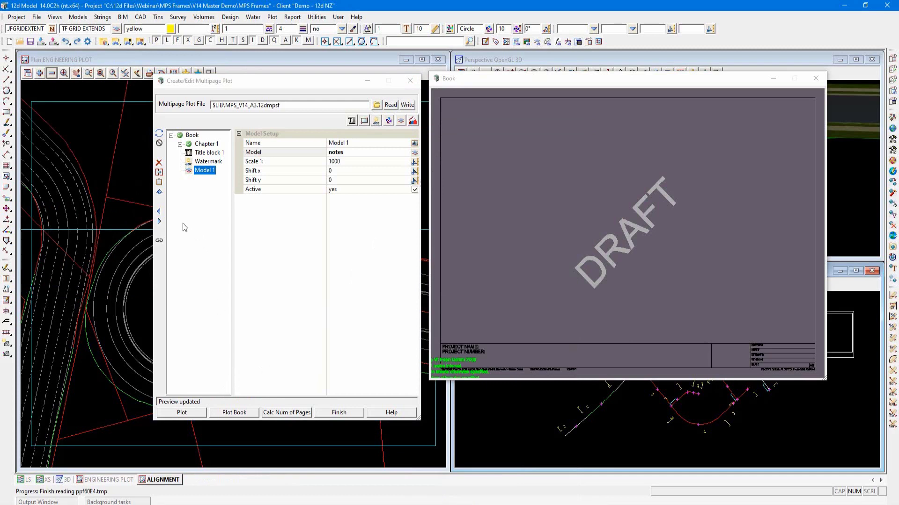
click(159, 242)
drag(448, 364, 523, 107)
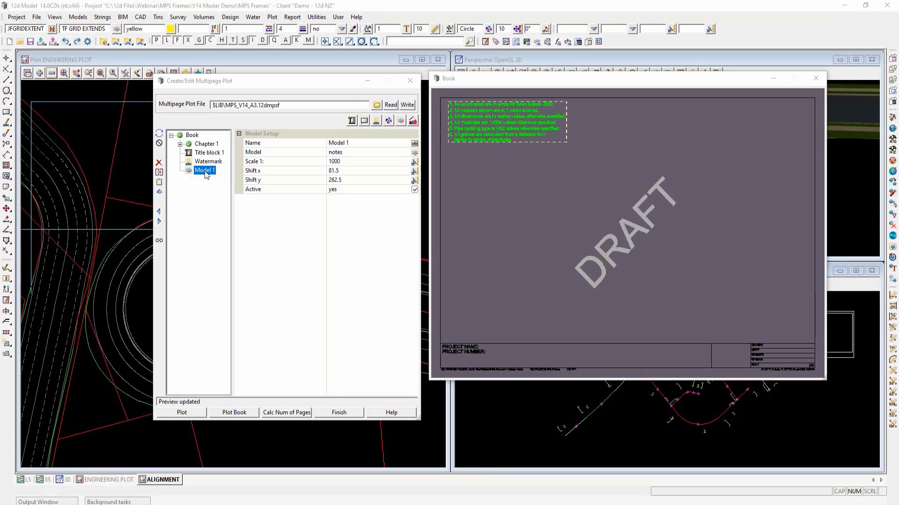
- Add a title block reference to Book->Title block 1 under Chapter 1 and deactivate it
click(179, 145)
click(204, 144)
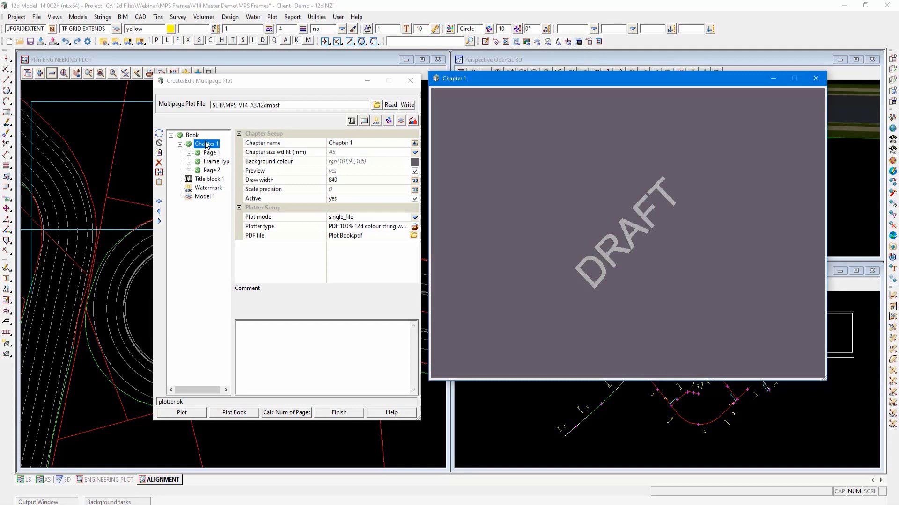
click(351, 121)
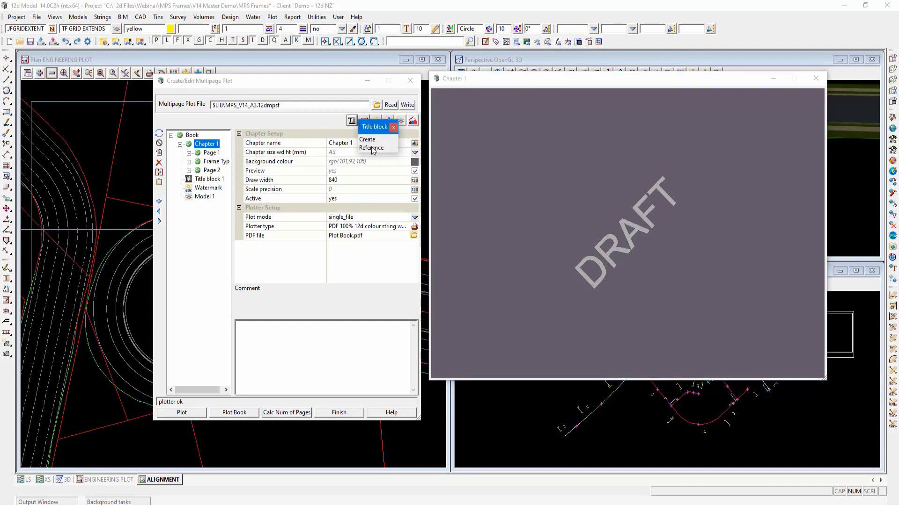
click(372, 148)
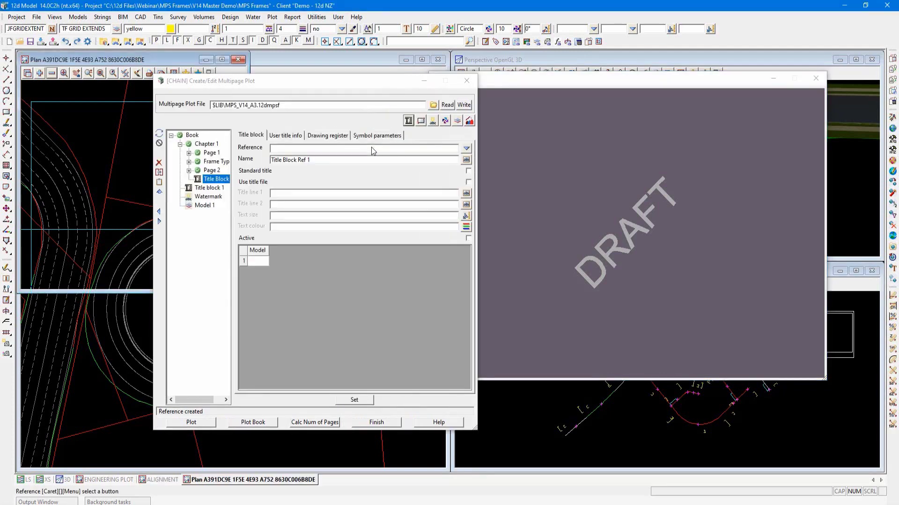
click(466, 148)
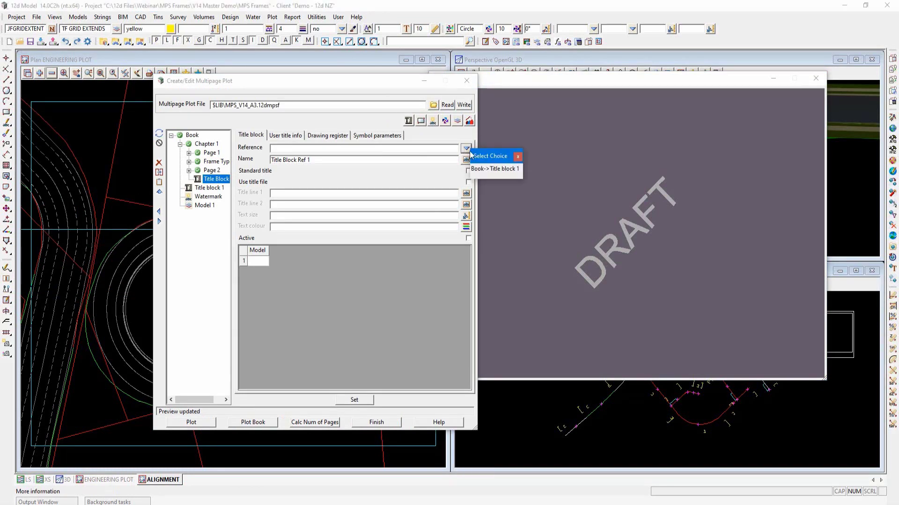
click(494, 169)
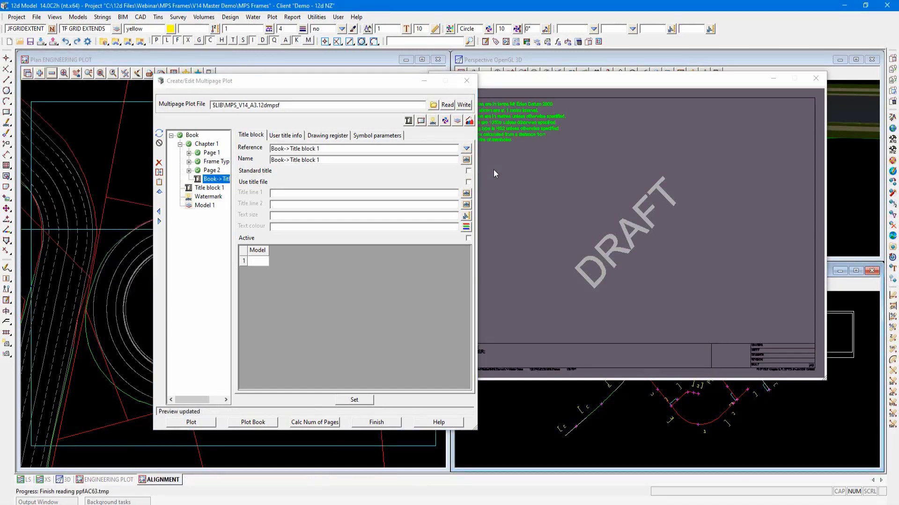
click(159, 144)
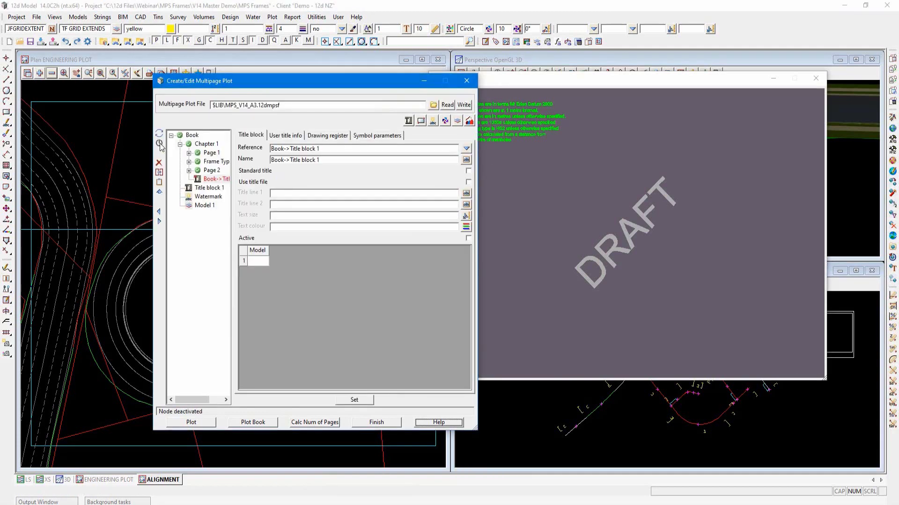
- Refresh the Page 1 preview to check the inherited notes, with the setup dialog moved clear of the preview
click(212, 154)
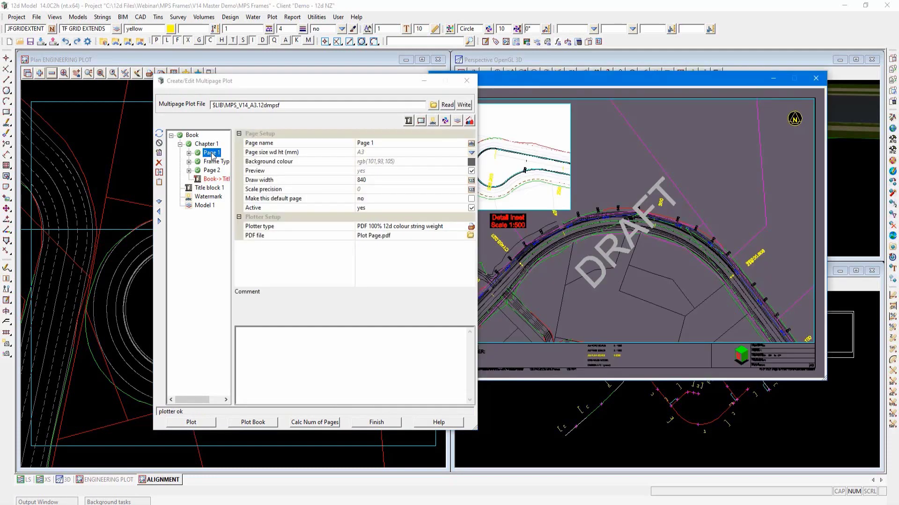
click(160, 134)
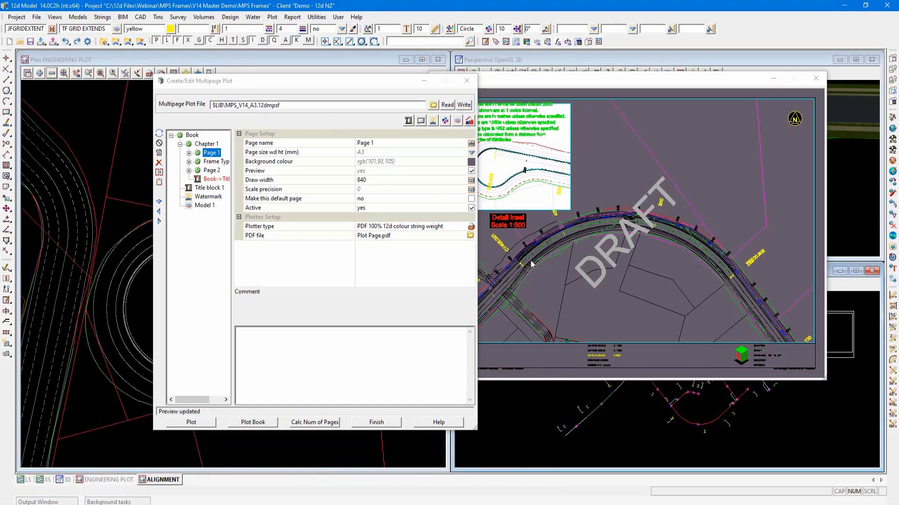
drag(375, 88, 325, 85)
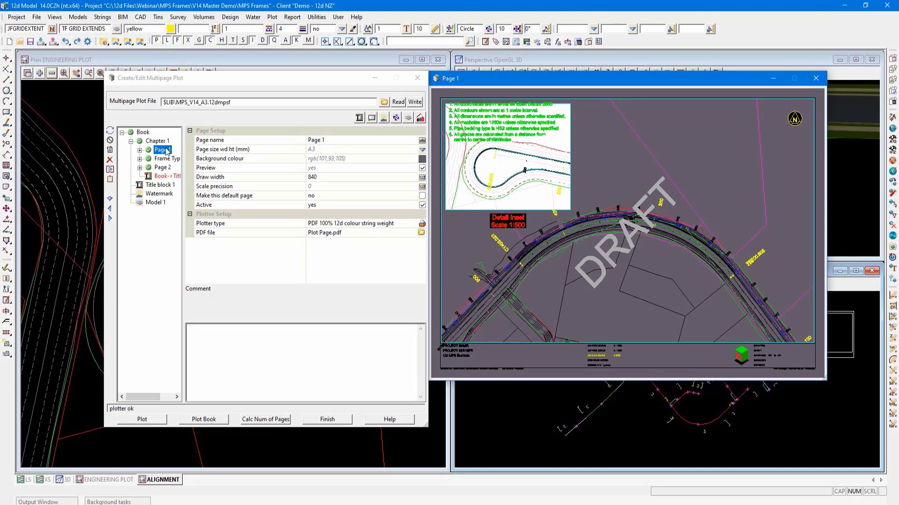
- Add a model reference to Book->Model 1 on Page 1 and pan the notes beside the north arrow, about shift x 293 and shift y 260
click(409, 120)
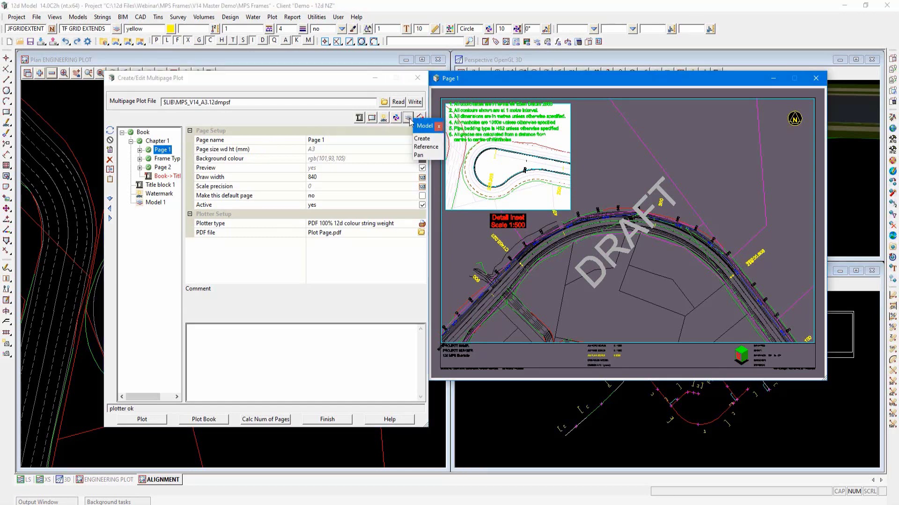
click(416, 147)
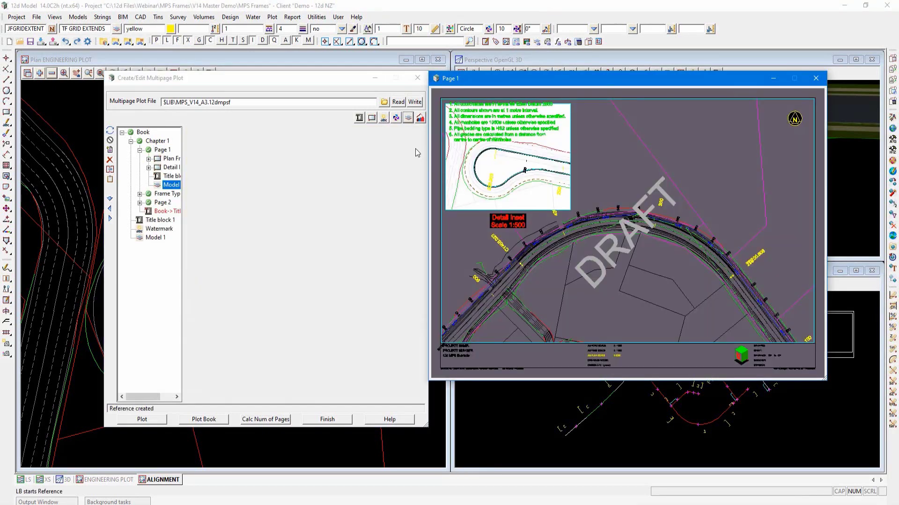
click(421, 140)
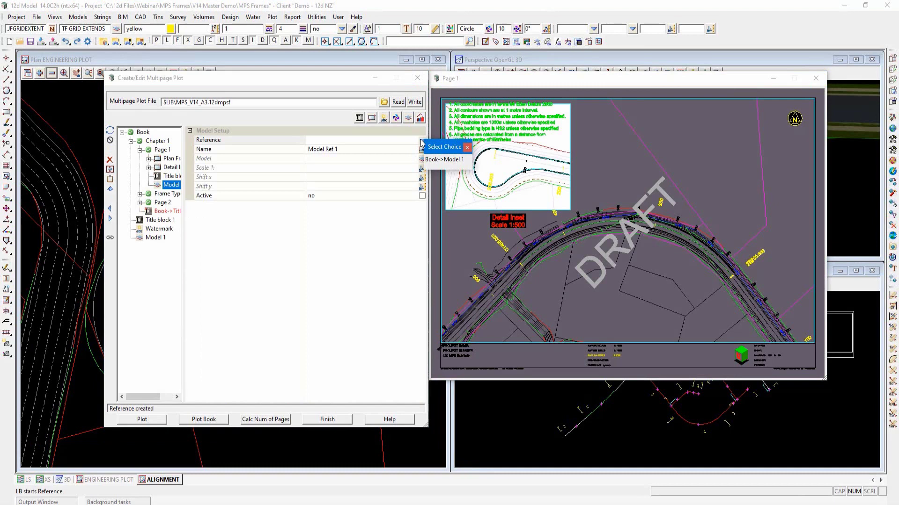
click(439, 161)
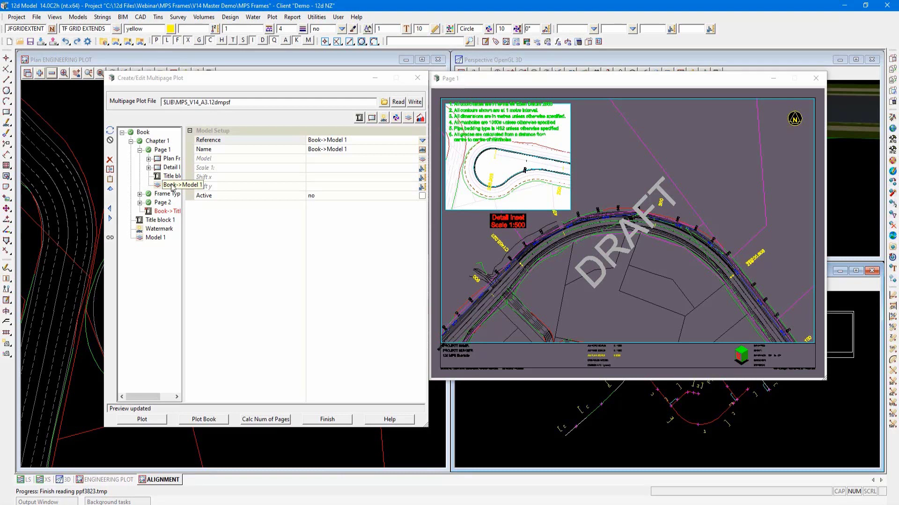
click(171, 186)
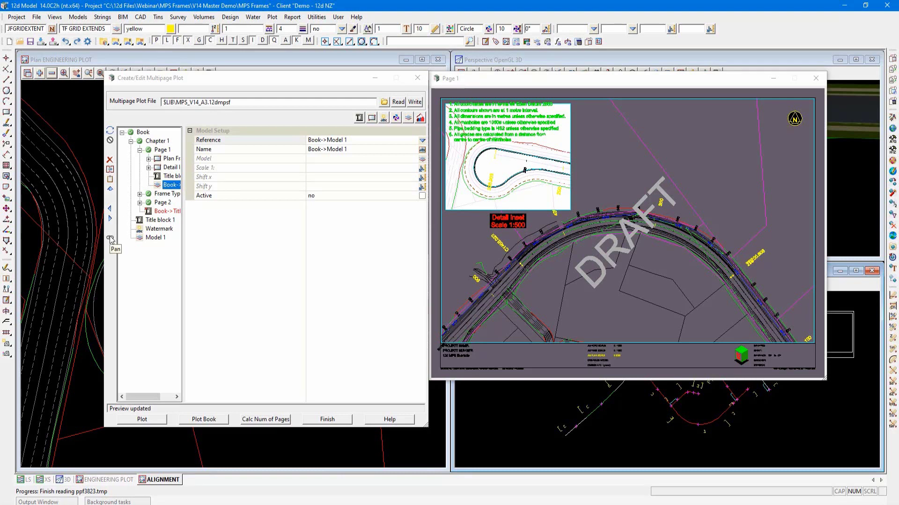
drag(494, 128, 688, 125)
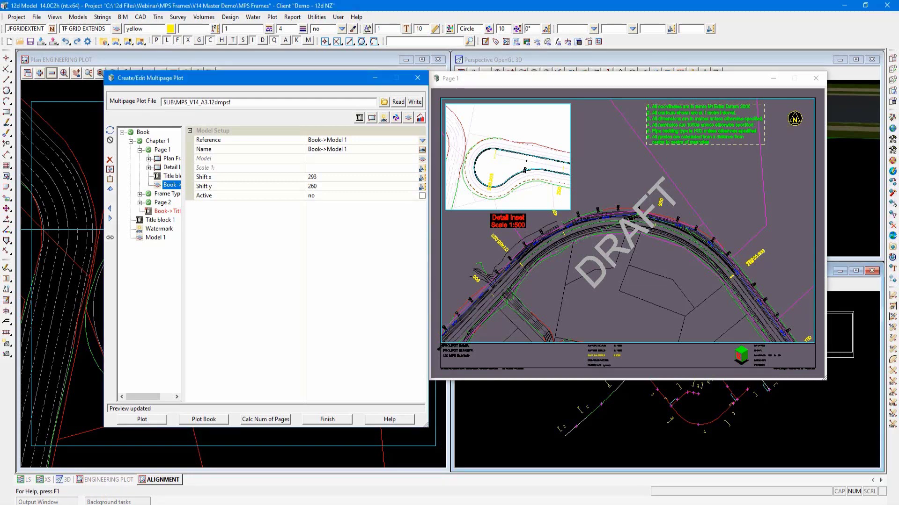
- Add a model reference to Book->Model 1 on Page 2 and deactivate it to suppress the notes there
click(162, 202)
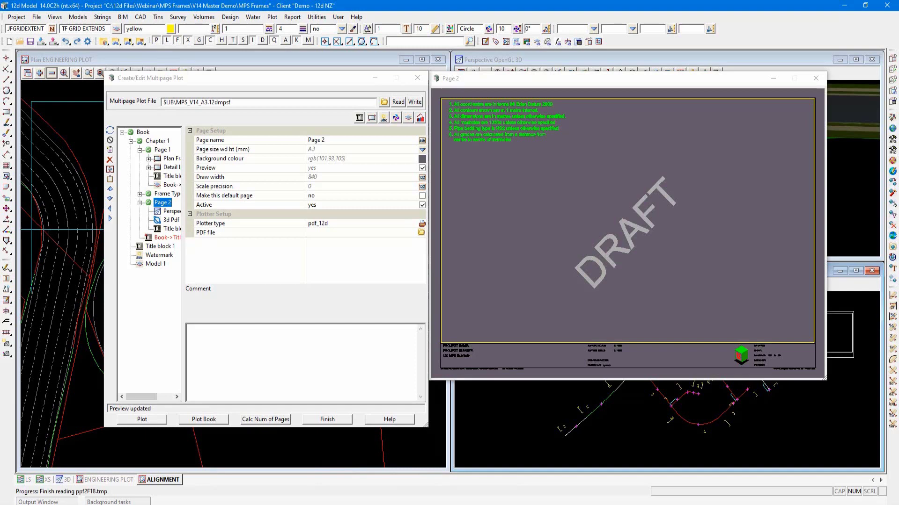
click(408, 118)
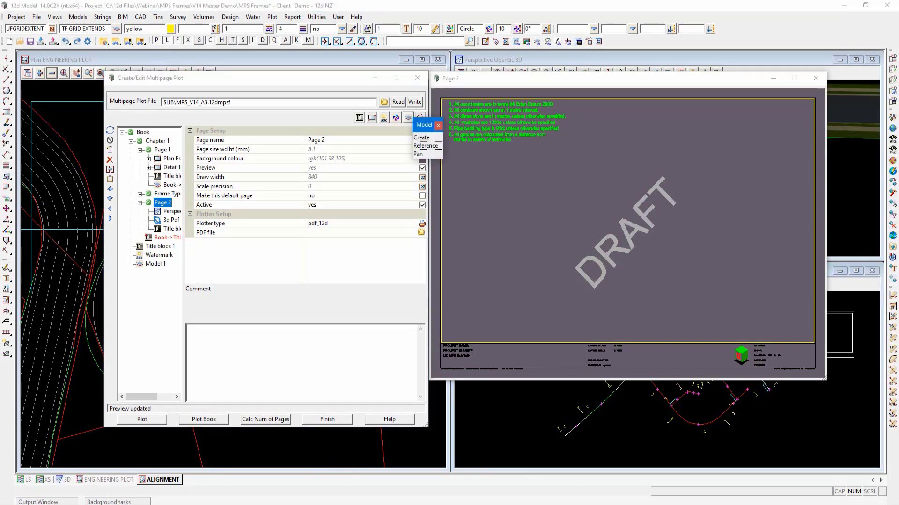
click(425, 146)
click(422, 140)
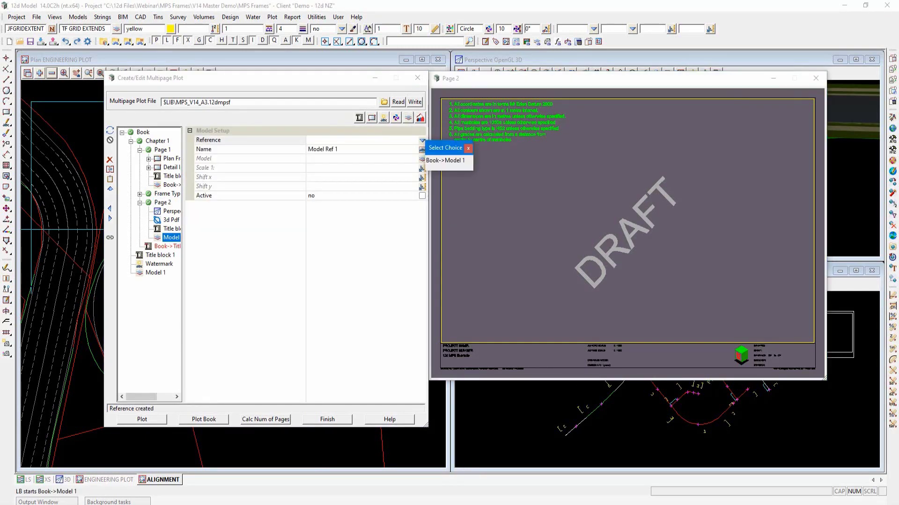
click(444, 162)
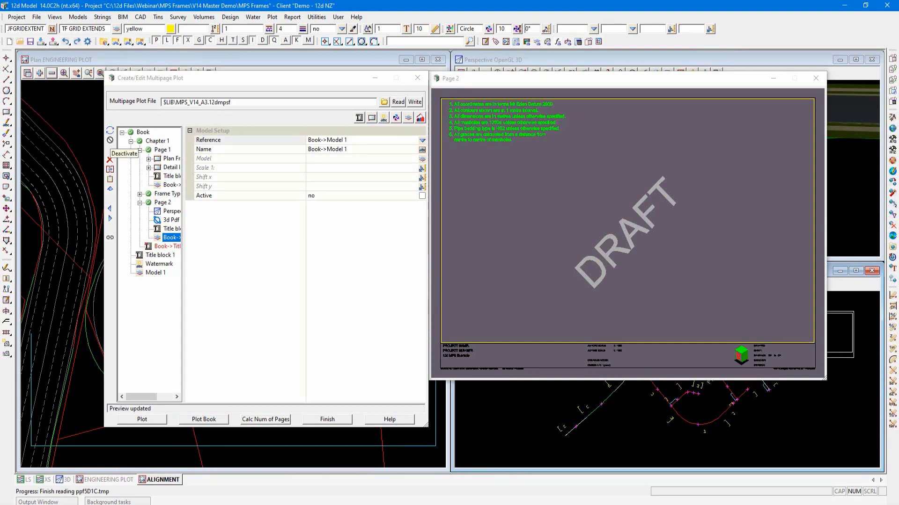
click(110, 140)
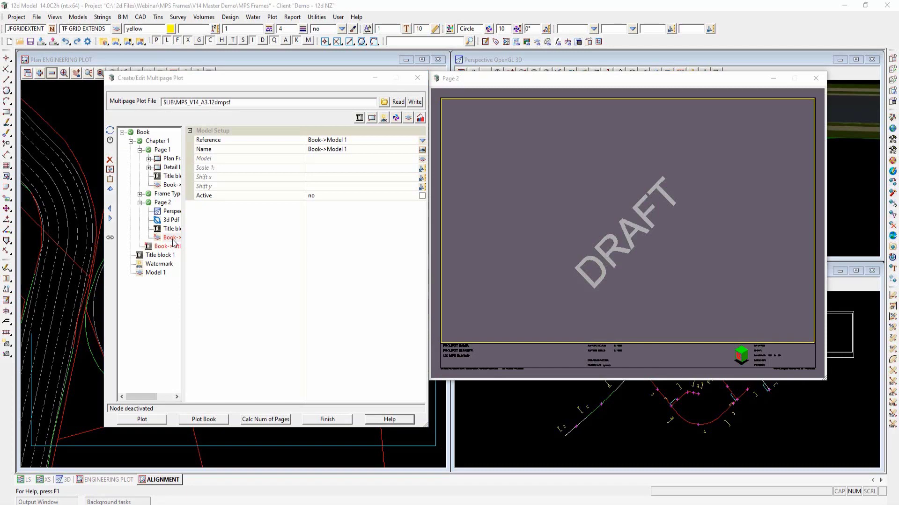
- Add a text reference under Chapter 1 that points to Book->Watermark
click(155, 142)
click(155, 141)
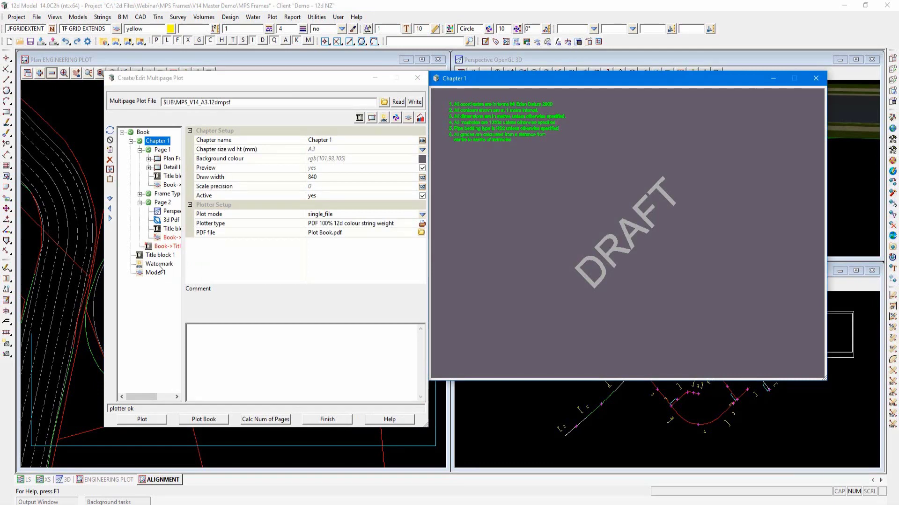
click(384, 119)
click(404, 161)
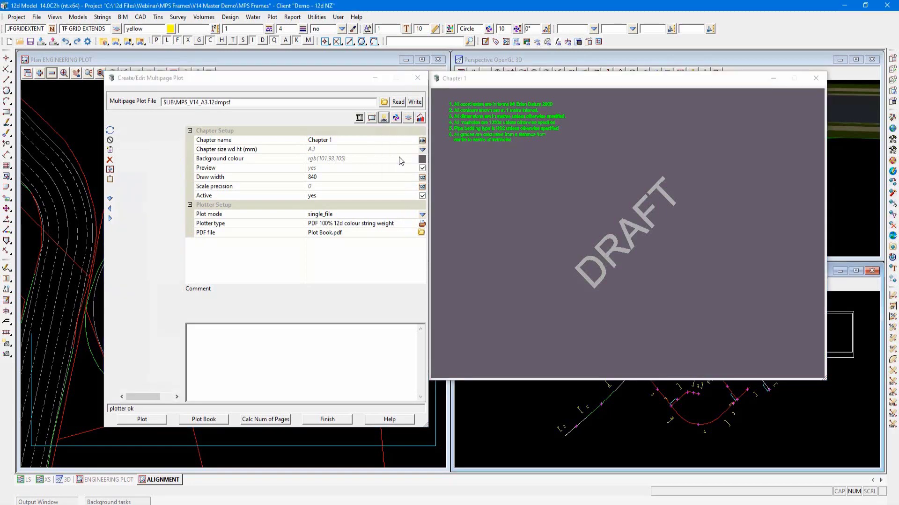
click(417, 140)
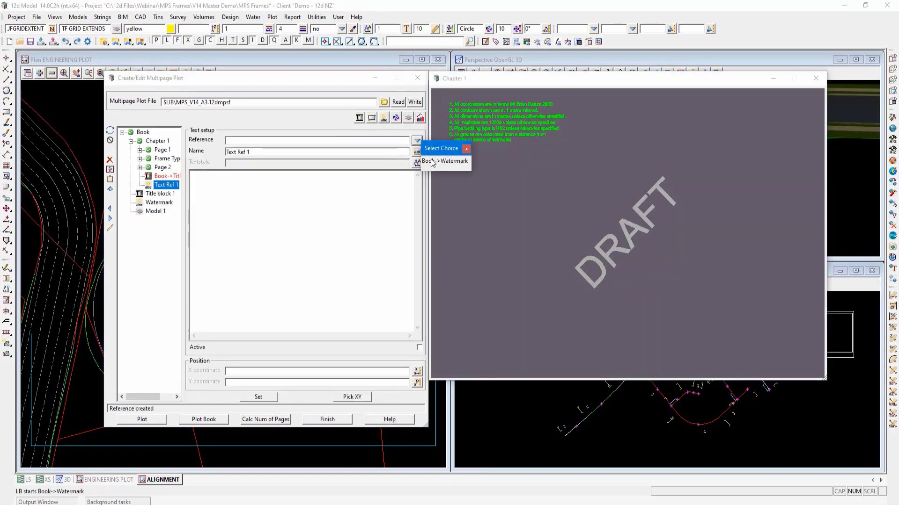
click(431, 163)
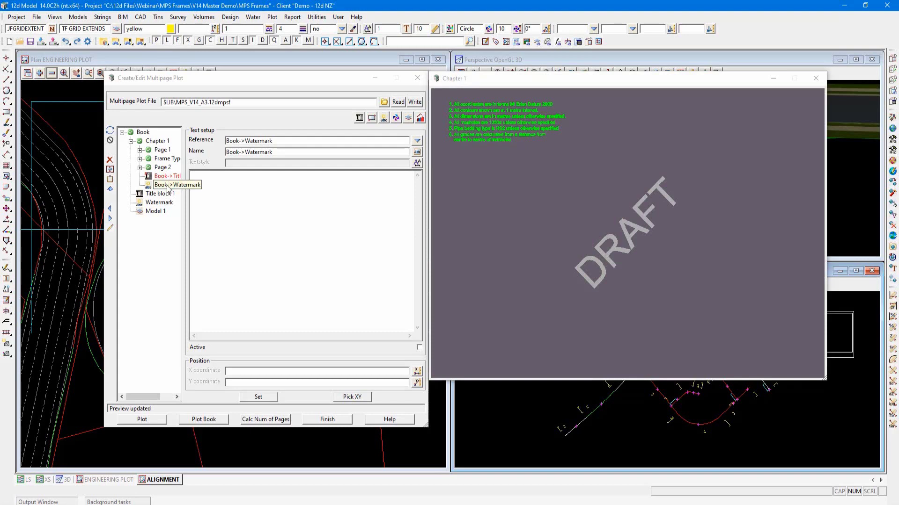
- Override the textstyle of Chapter 1's watermark reference with Text 7.0mm and apply it
click(168, 188)
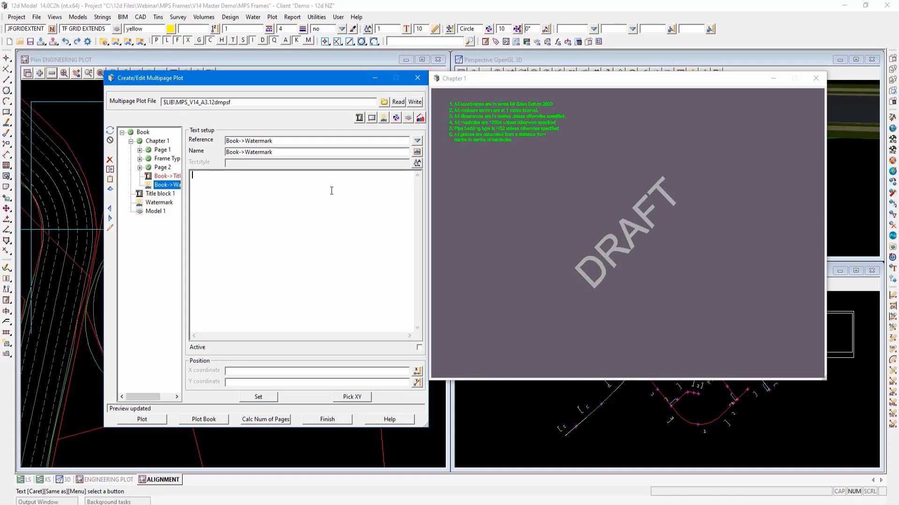
click(416, 162)
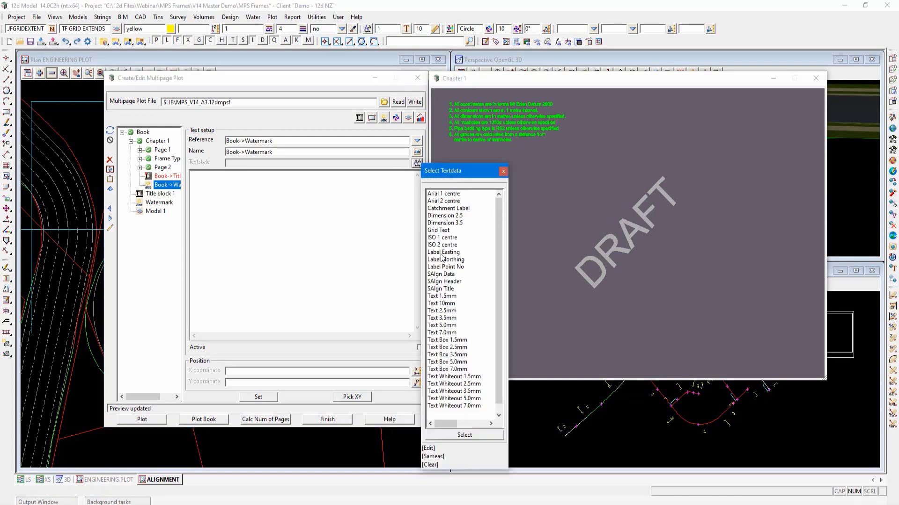
double_click(449, 332)
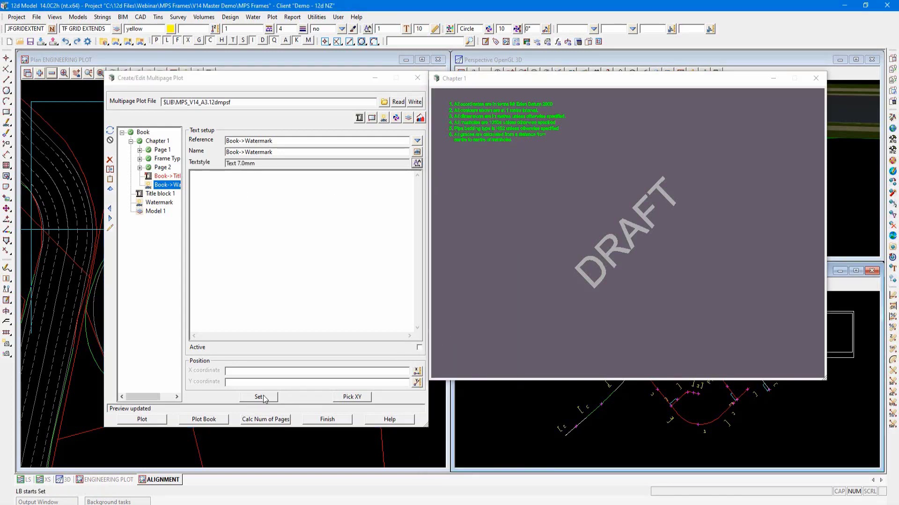
click(263, 398)
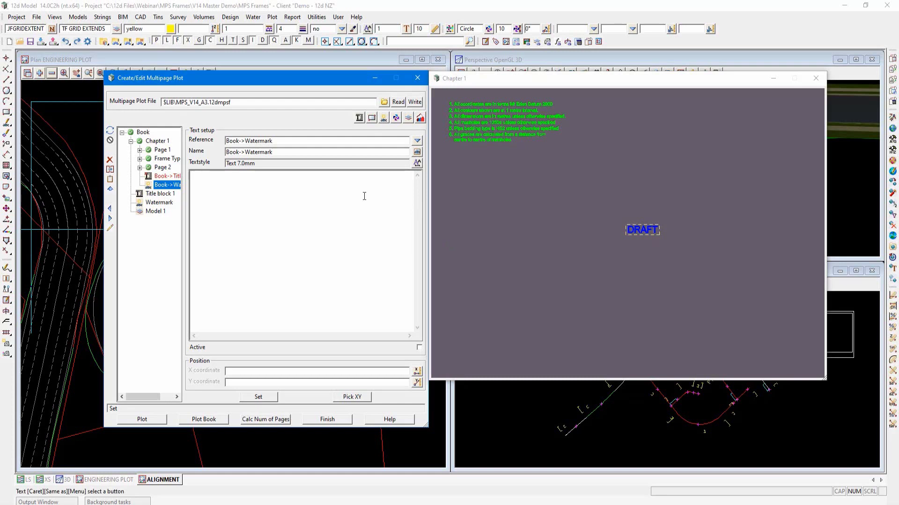
- Override the watermark reference's text with NOT FOR CONSTRUCTION and apply it
text(not)
key(BackSpace)
key(BackSpace)
key(BackSpace)
key(Caps_Lock)
text(NOT FOR CONSTRUCTION)
click(269, 397)
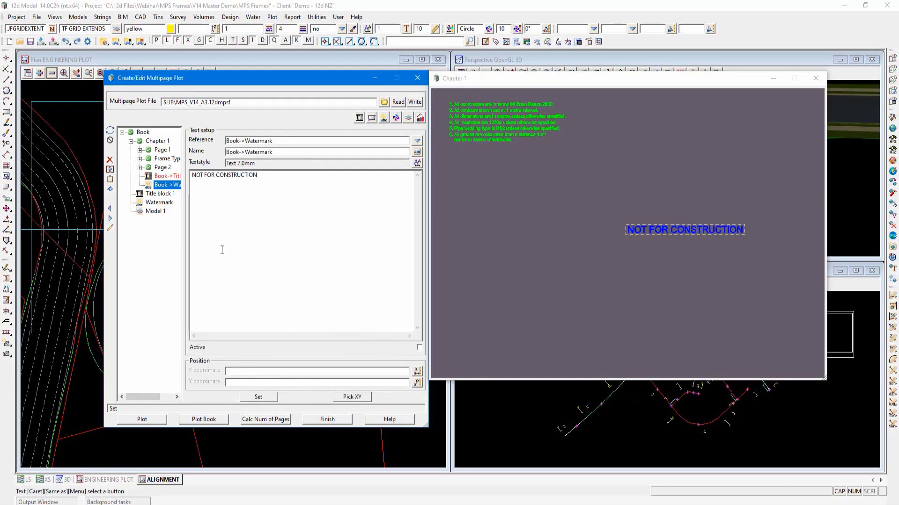
- Move the NOT FOR CONSTRUCTION text to the sheet's lower right, at about X 267 and Y 24
click(111, 230)
drag(653, 227, 692, 293)
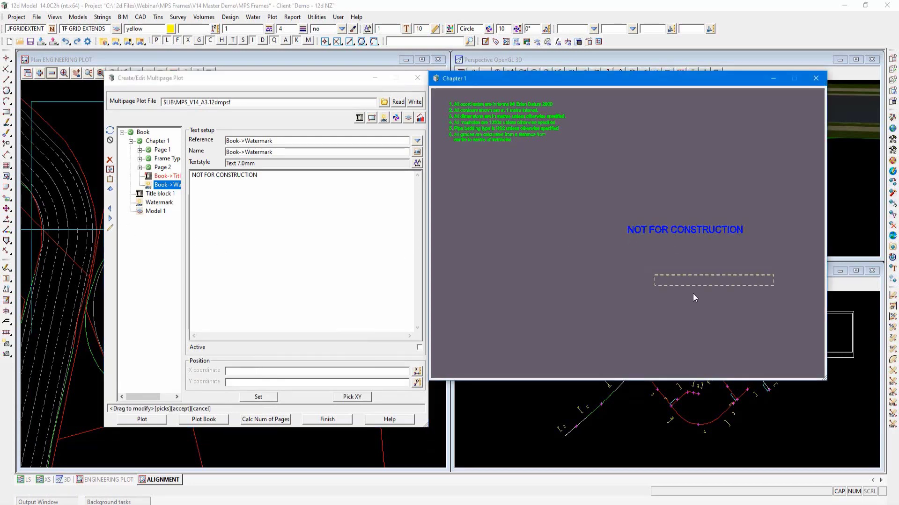
drag(705, 338, 711, 350)
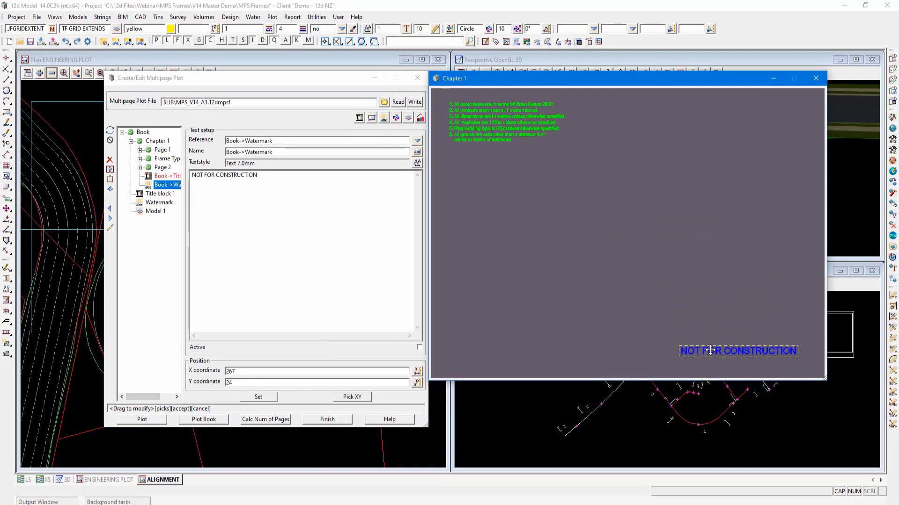
middle_click(721, 349)
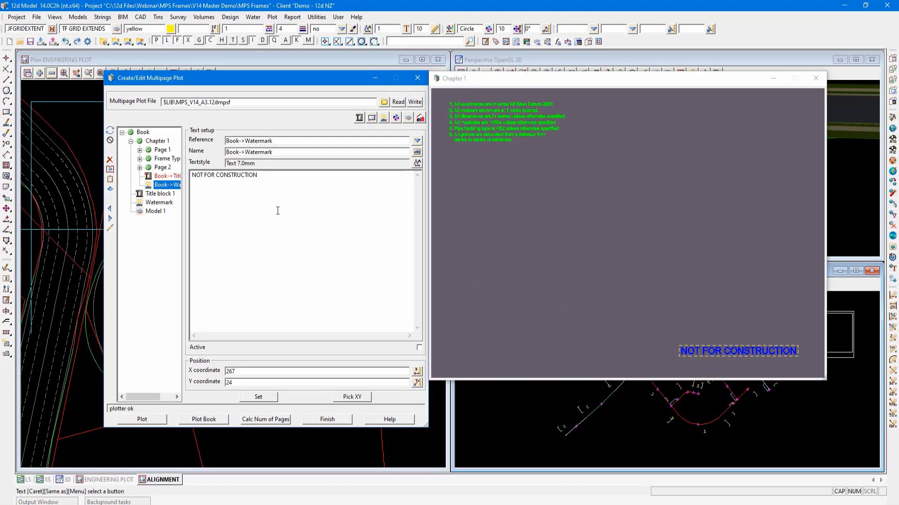
- Add a second chapter to the book and give it a deactivated model reference to Book->Model 1
click(143, 133)
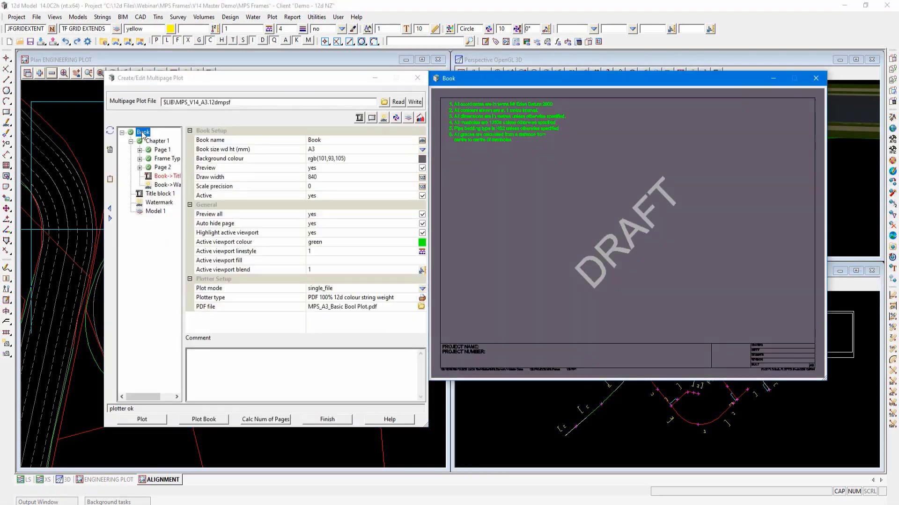
click(110, 151)
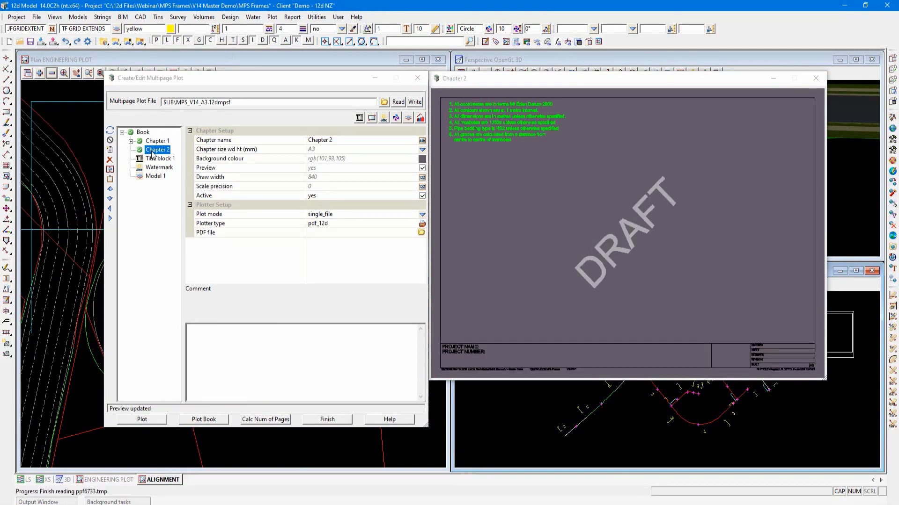
click(408, 117)
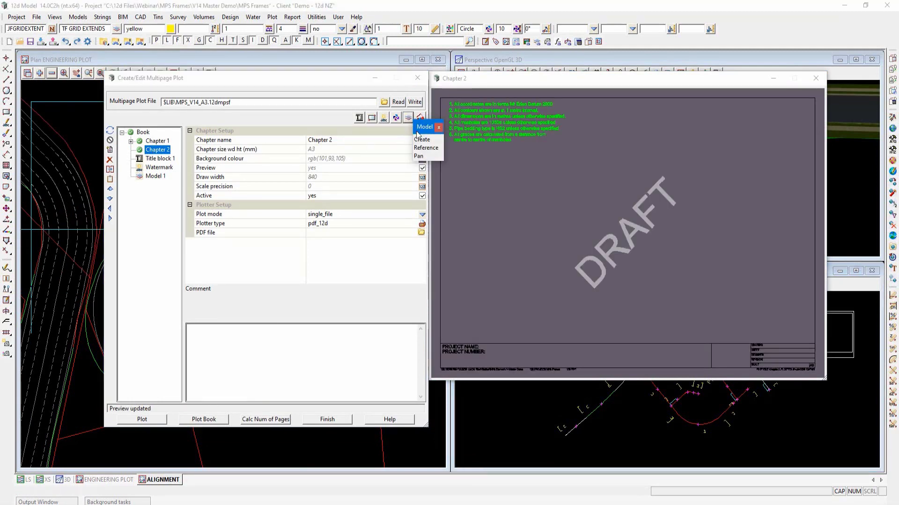
click(424, 148)
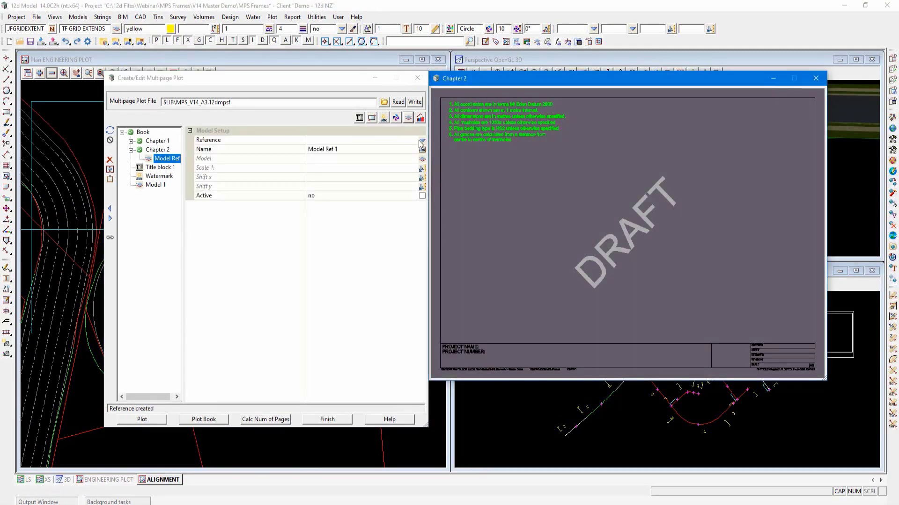
click(420, 141)
click(439, 159)
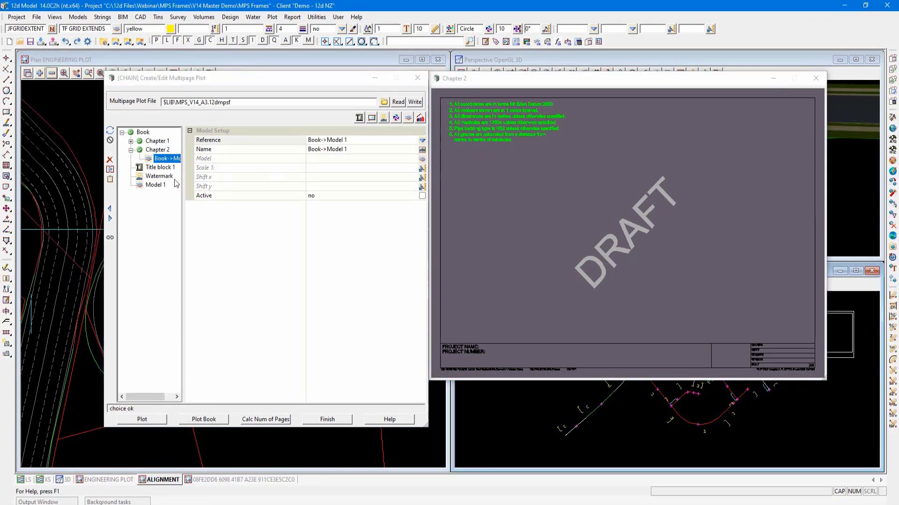
click(111, 141)
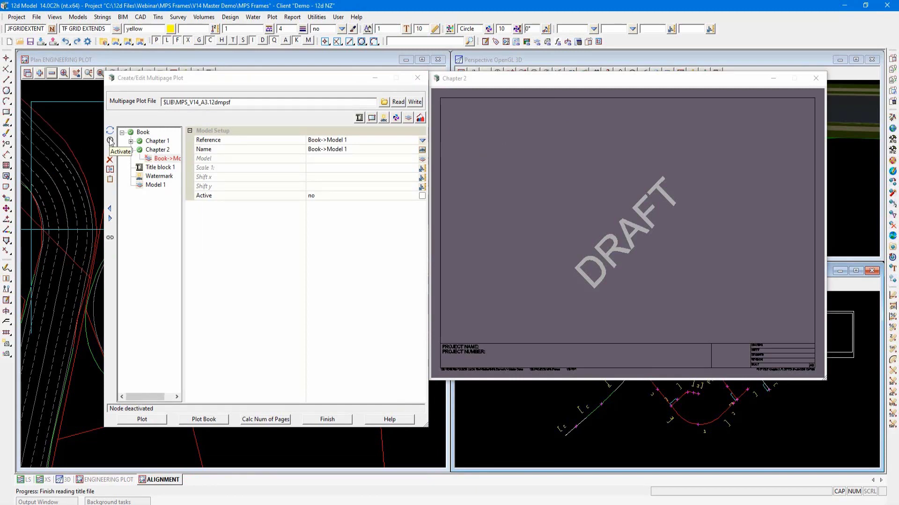
- Draw a plan frame on Chapter 2 filling the area above the title block, accept page reference frames, and assign the ENGINEERING PLOT view
click(159, 149)
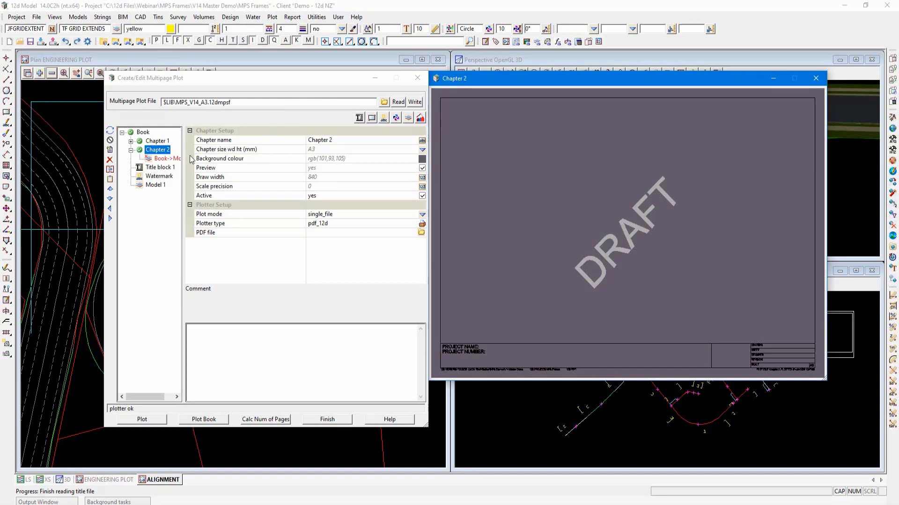
click(372, 118)
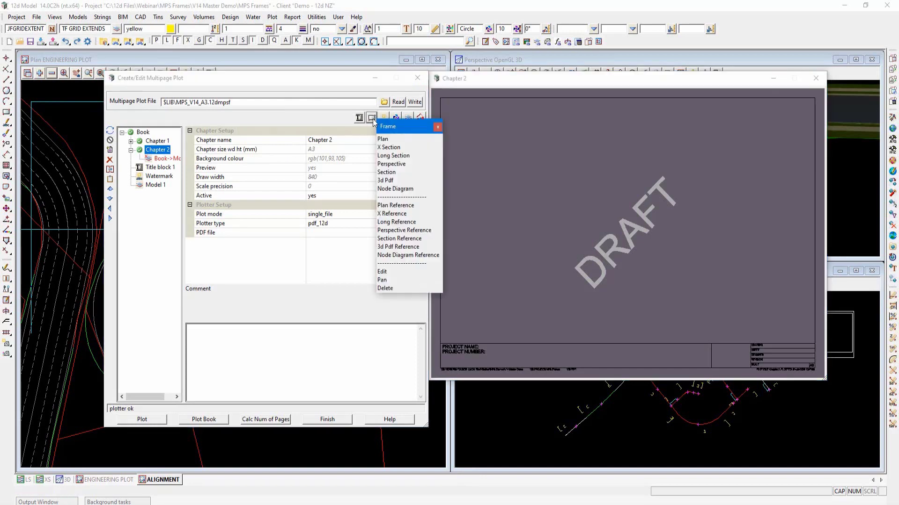
click(384, 139)
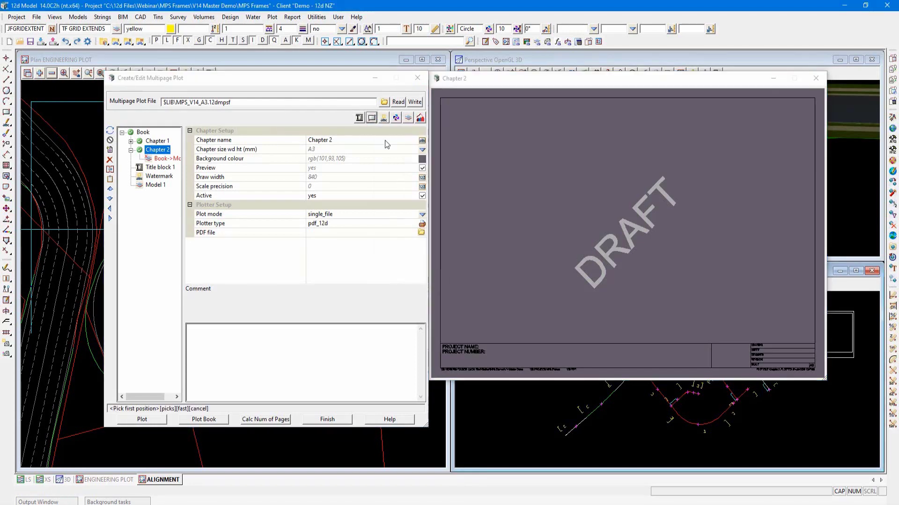
click(441, 101)
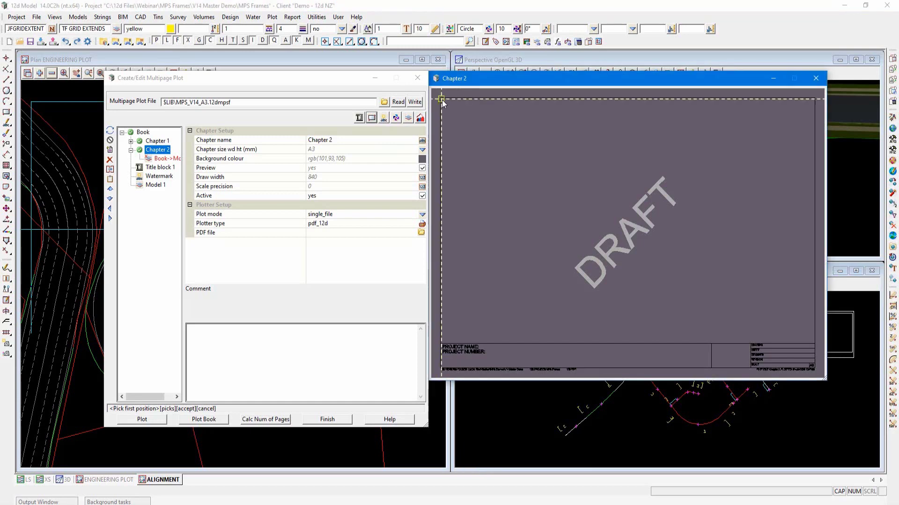
click(441, 101)
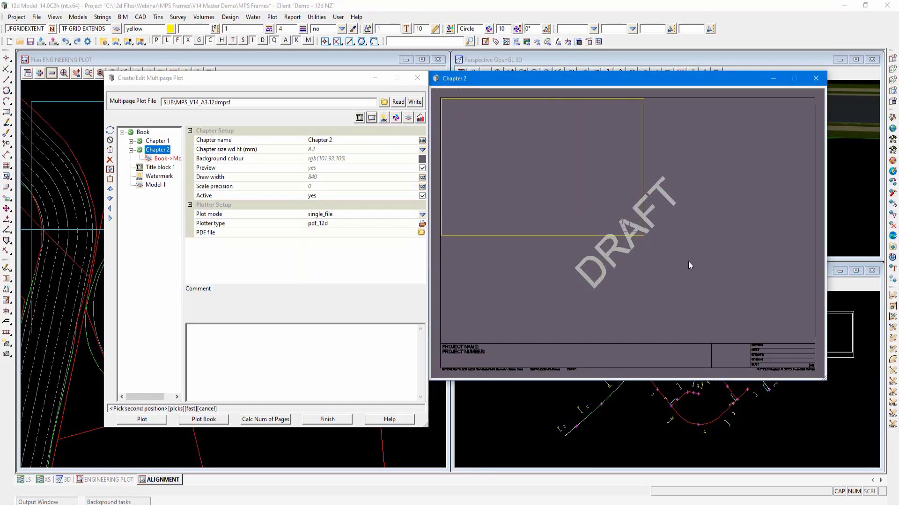
click(814, 344)
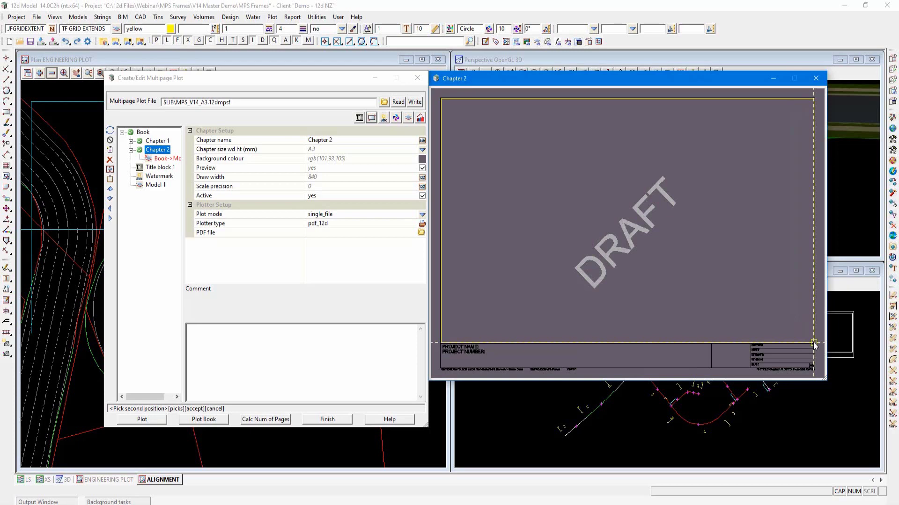
click(814, 345)
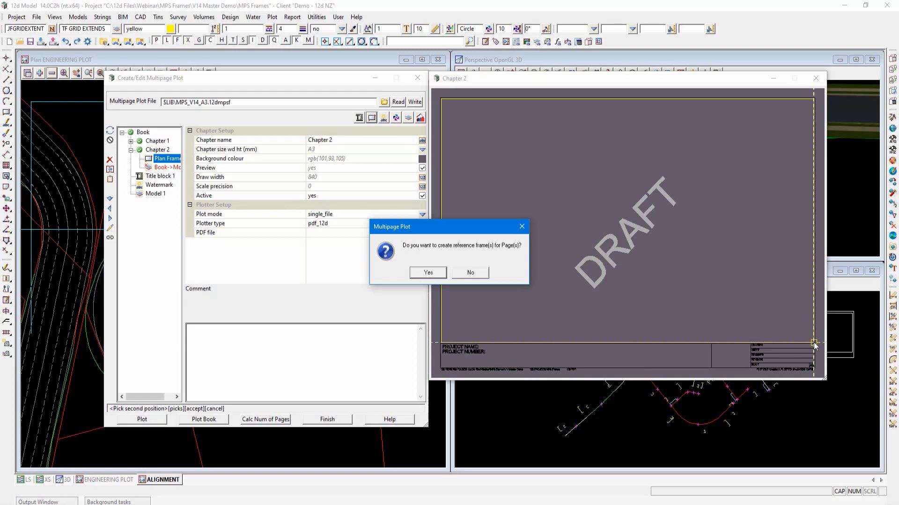
click(427, 276)
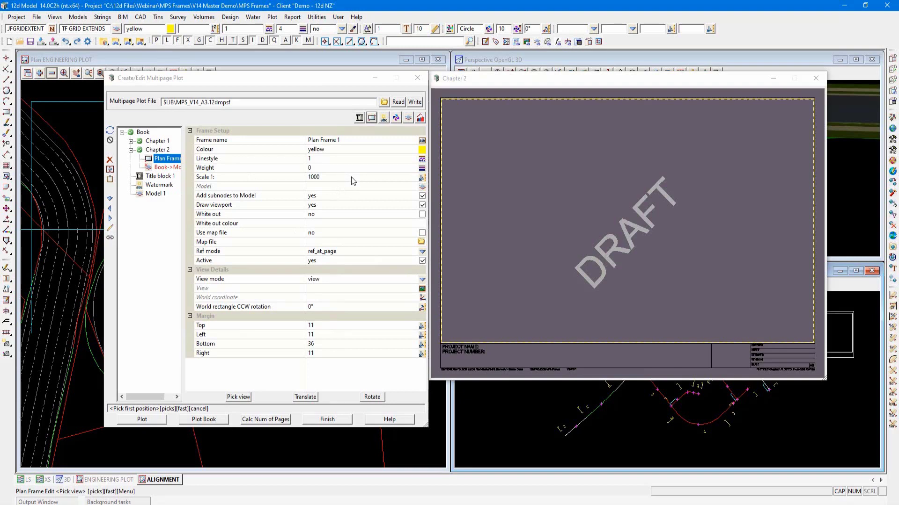
click(236, 397)
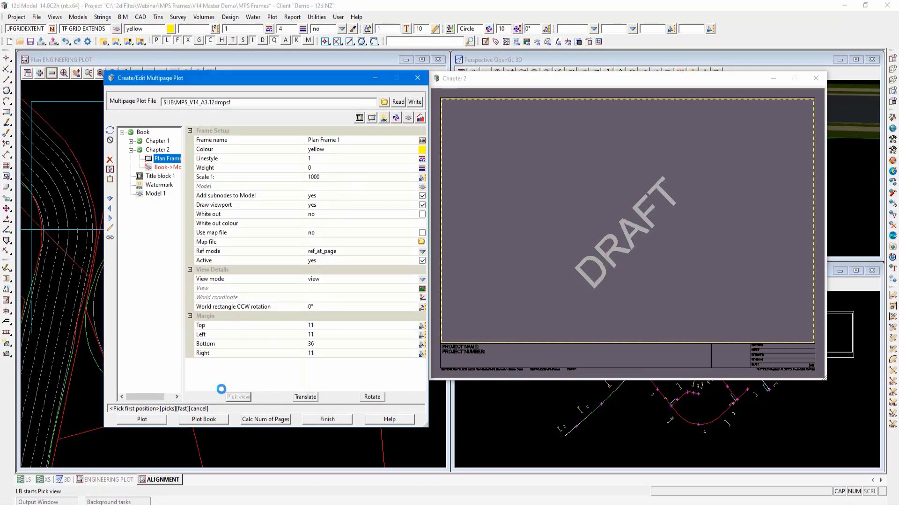
click(83, 242)
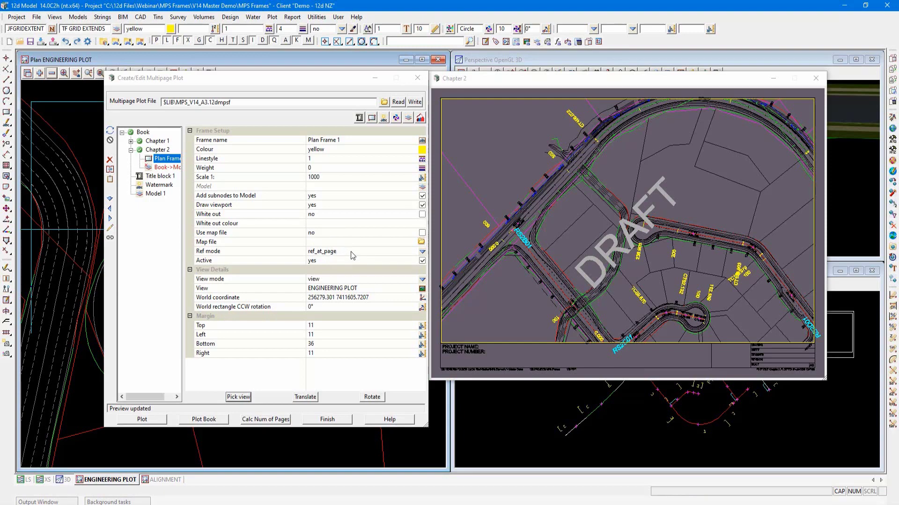
- Add a page under Chapter 2 and pan its referenced plan frame to world coordinate about 256284, 7411697
click(157, 149)
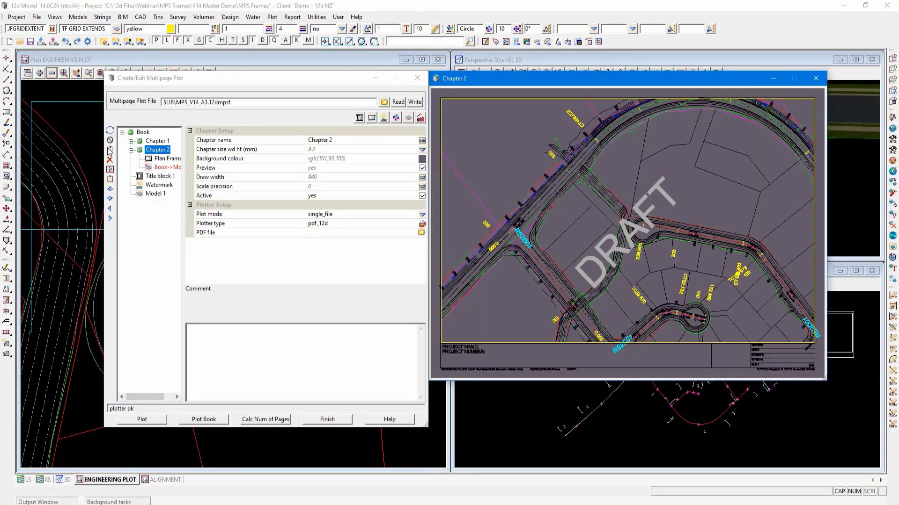
click(109, 151)
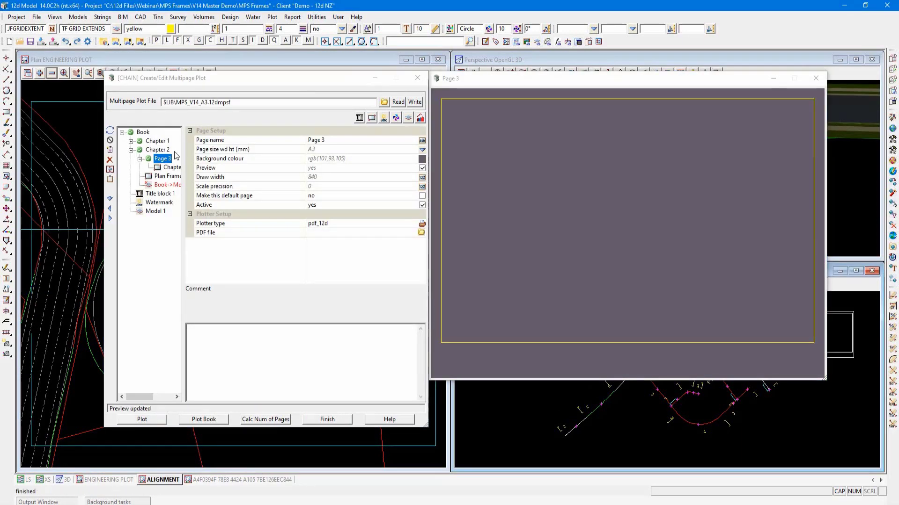
click(173, 168)
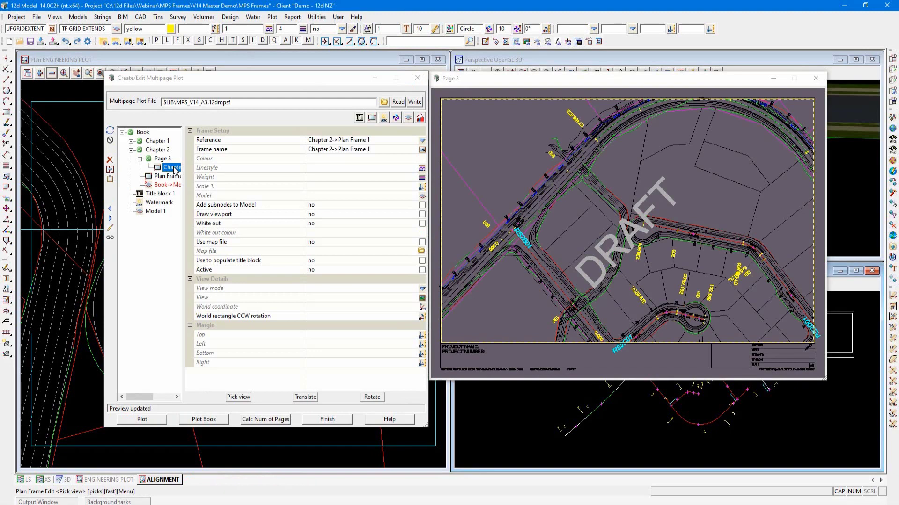
click(111, 238)
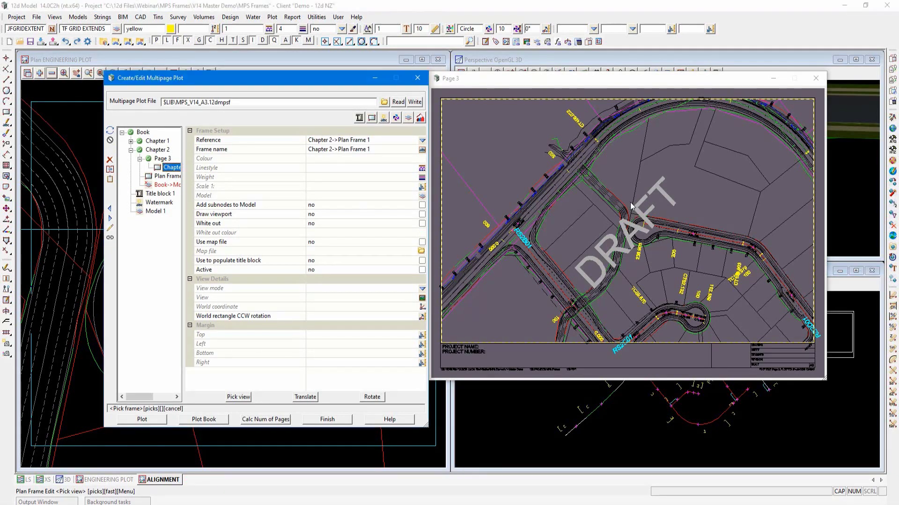
drag(631, 206, 625, 291)
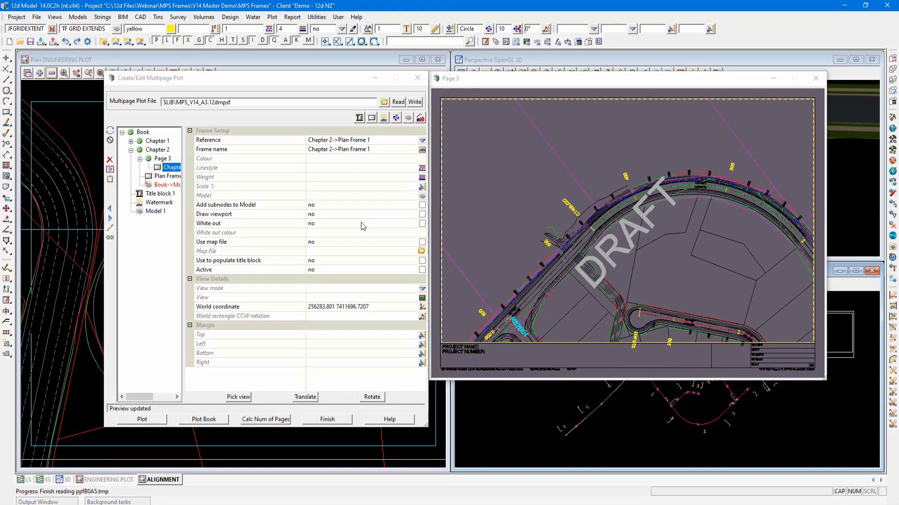
- Add a second page under Chapter 2 and pan its referenced plan frame to world coordinate about 256283, 7411530
click(157, 150)
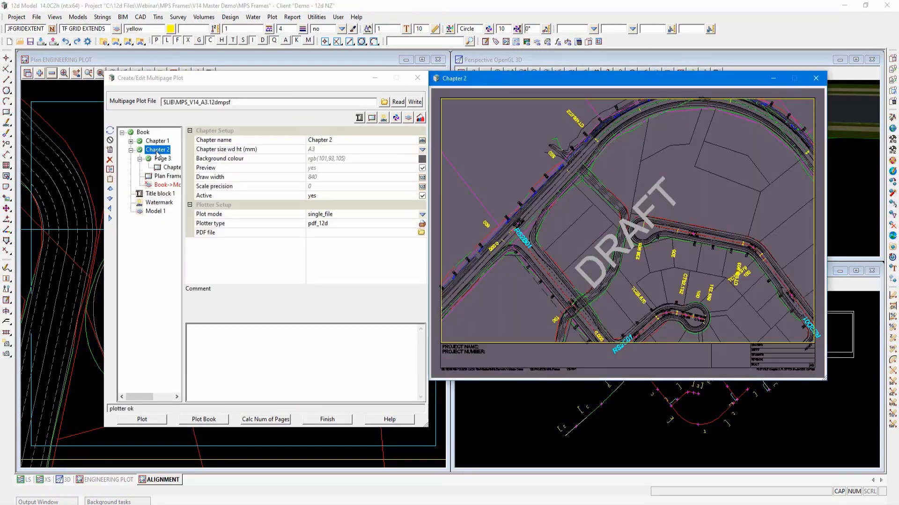
click(111, 150)
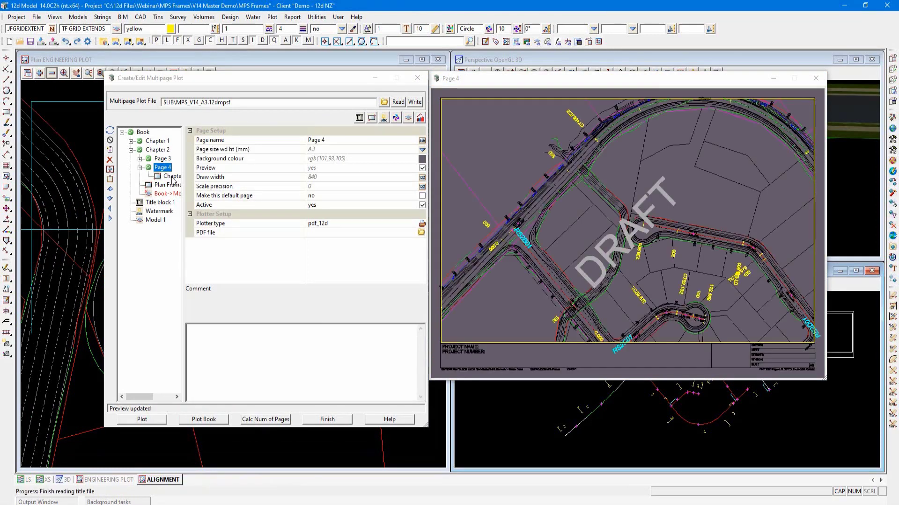
click(172, 177)
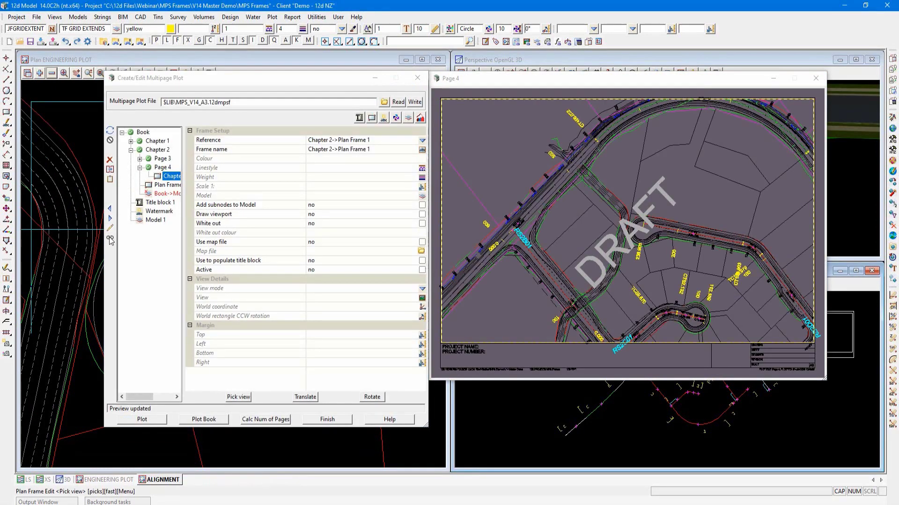
click(110, 238)
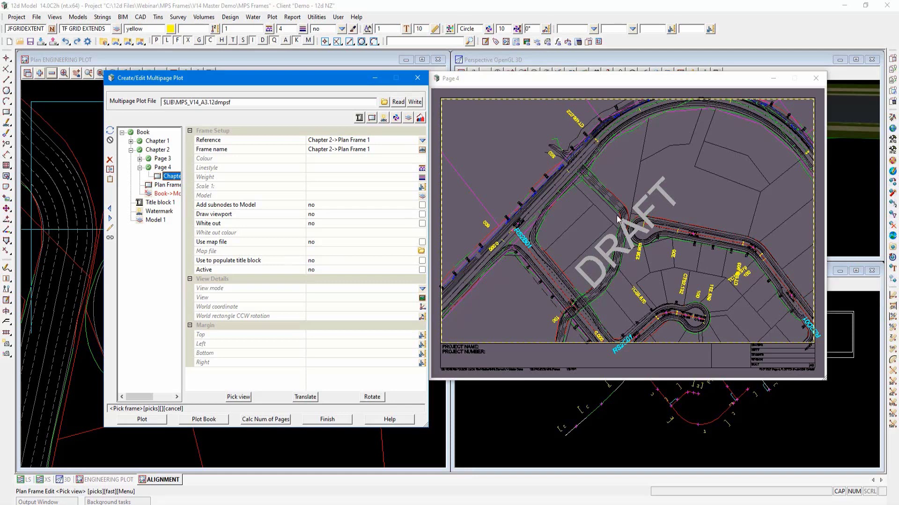
click(617, 180)
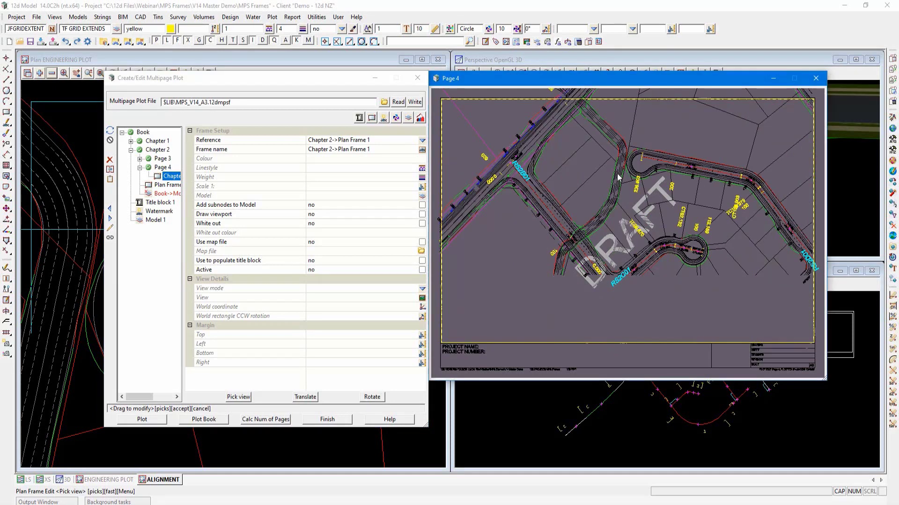
drag(618, 178, 612, 171)
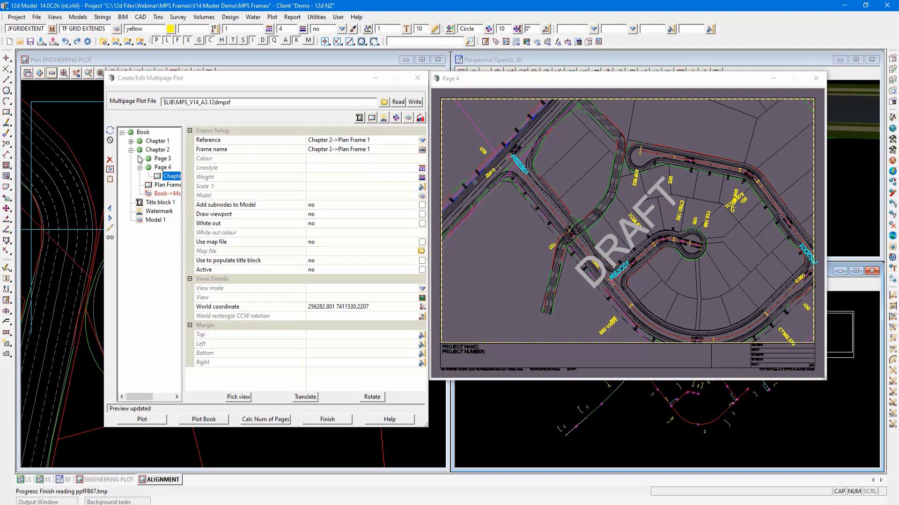
- Narrow Chapter 2's own Plan Frame 1 by pulling in its right edge to a right margin of about 37.5
click(159, 186)
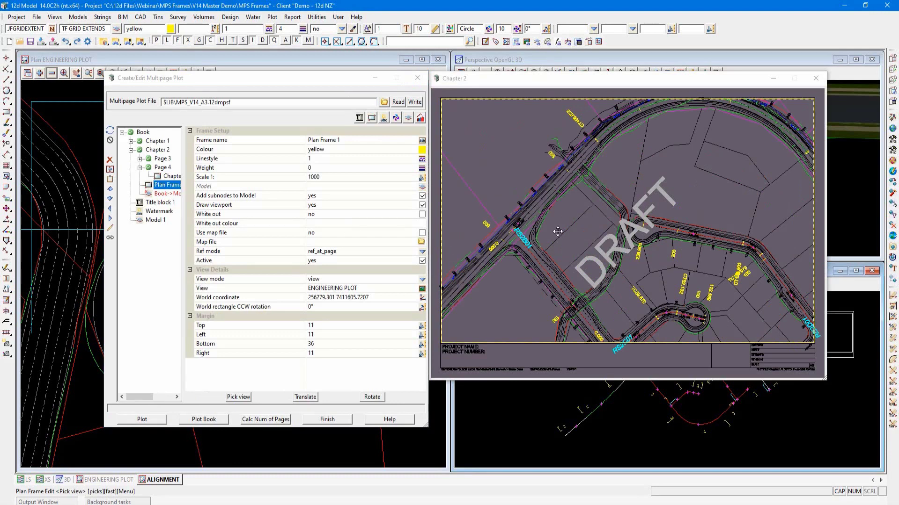
click(140, 159)
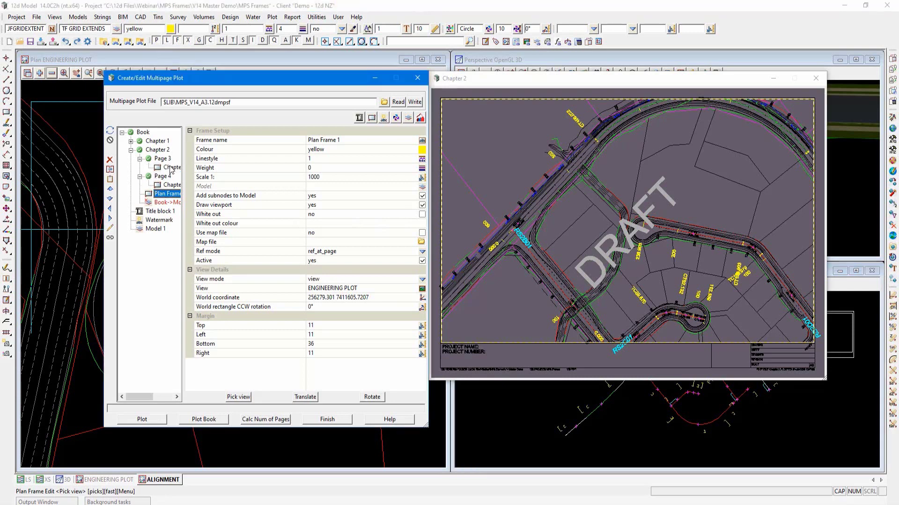
click(168, 197)
click(111, 229)
click(758, 241)
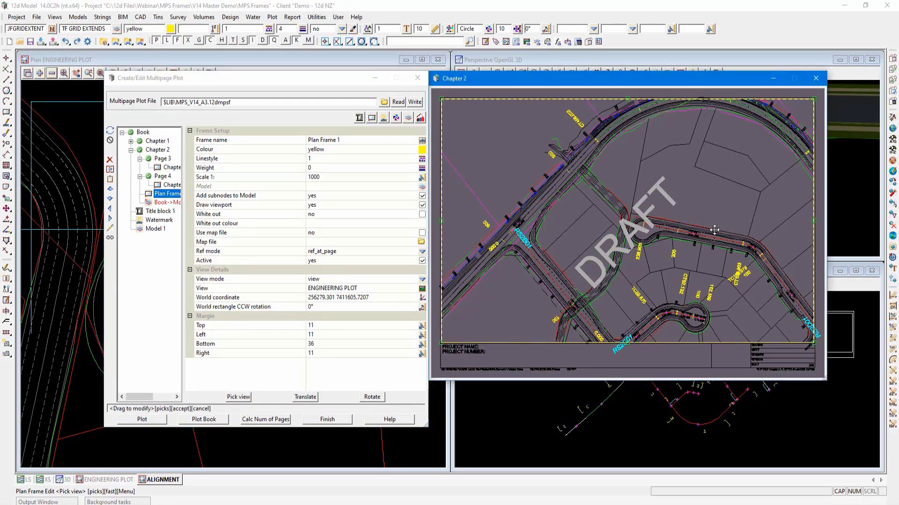
drag(810, 219, 794, 222)
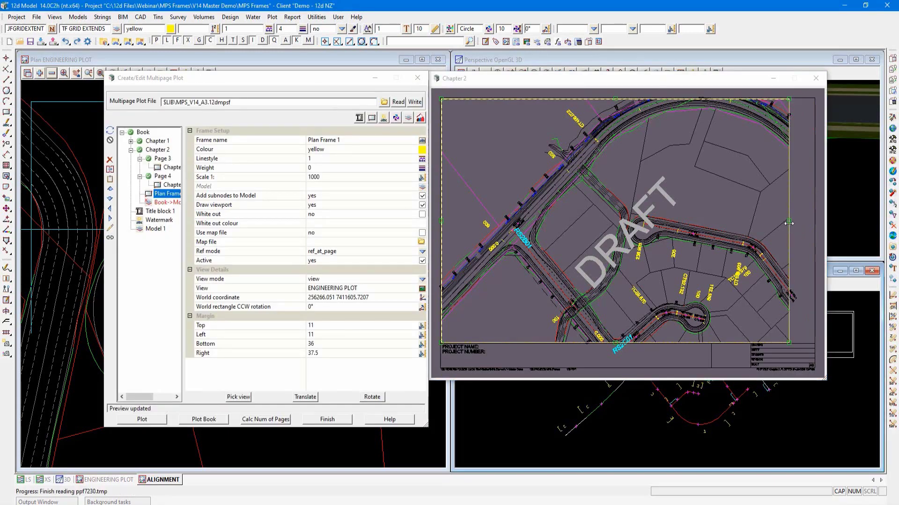
- Narrow Chapter 2's Plan Frame 1 to a right margin of about 209 and refresh the previews of Page 3 and Page 4
drag(788, 221, 628, 234)
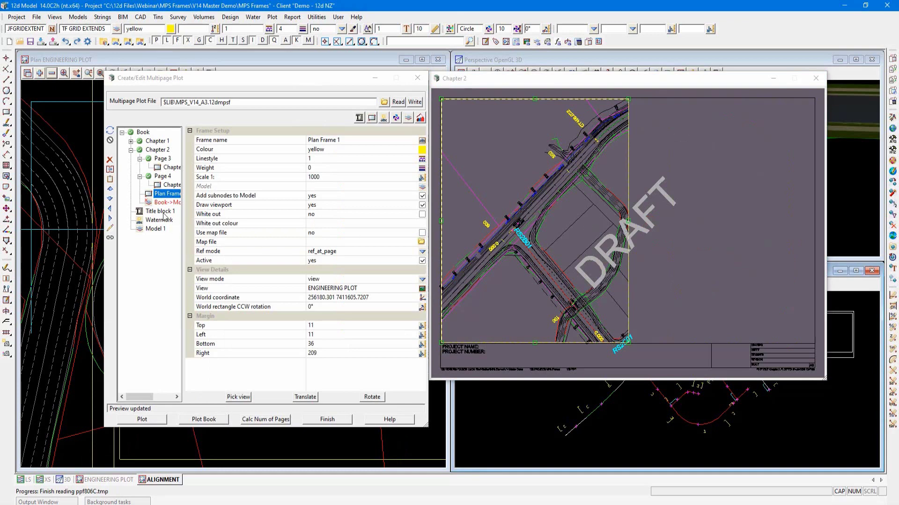
click(162, 159)
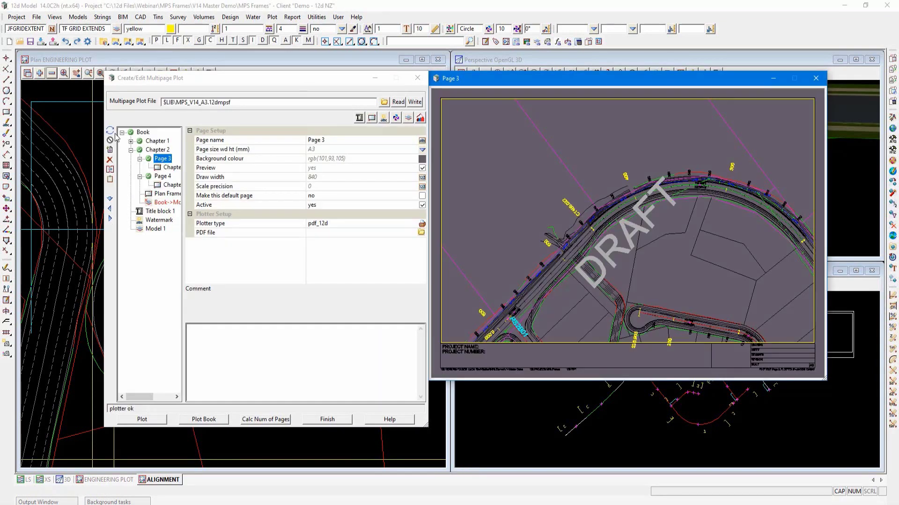
click(110, 131)
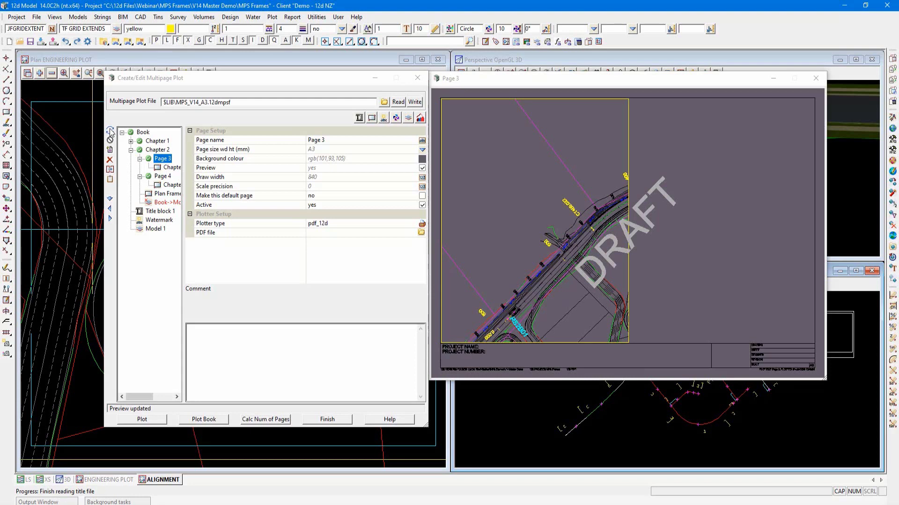
click(162, 176)
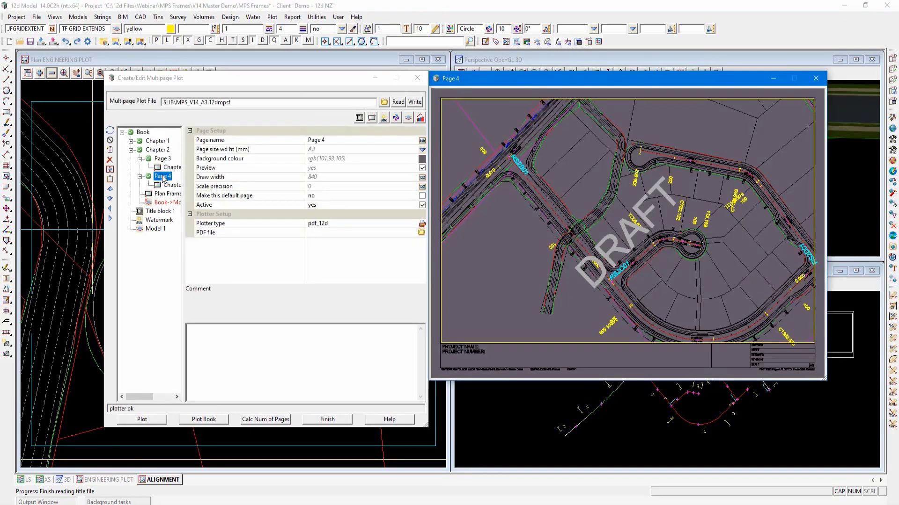
click(110, 130)
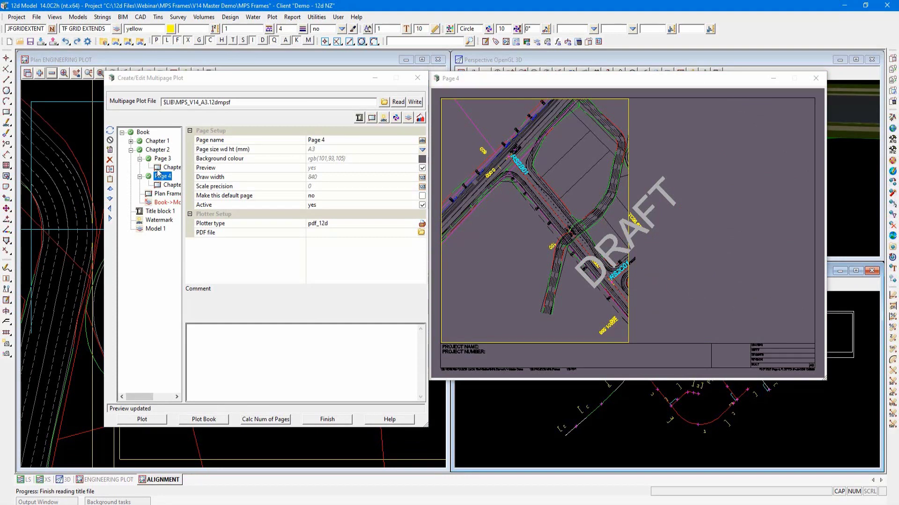
- Add a new page to Chapter 2 after Page 4 and deactivate its referenced plan frame
click(171, 185)
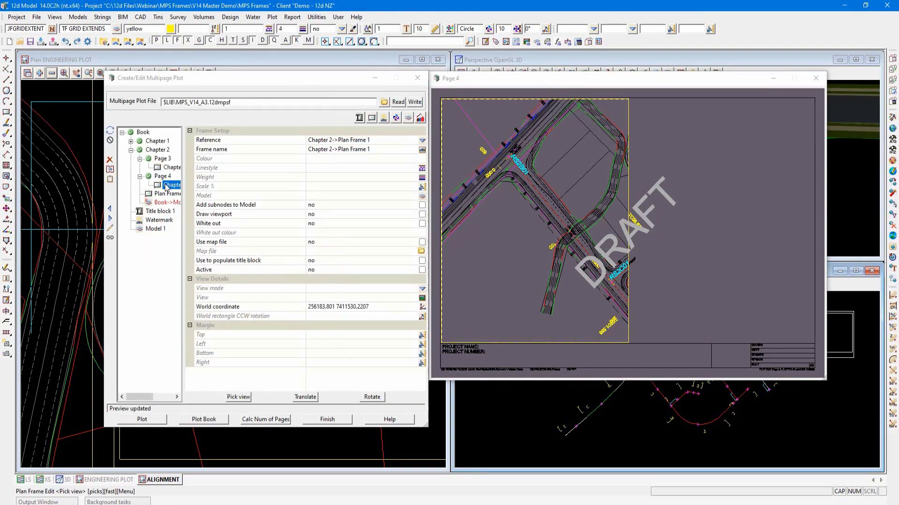
click(173, 185)
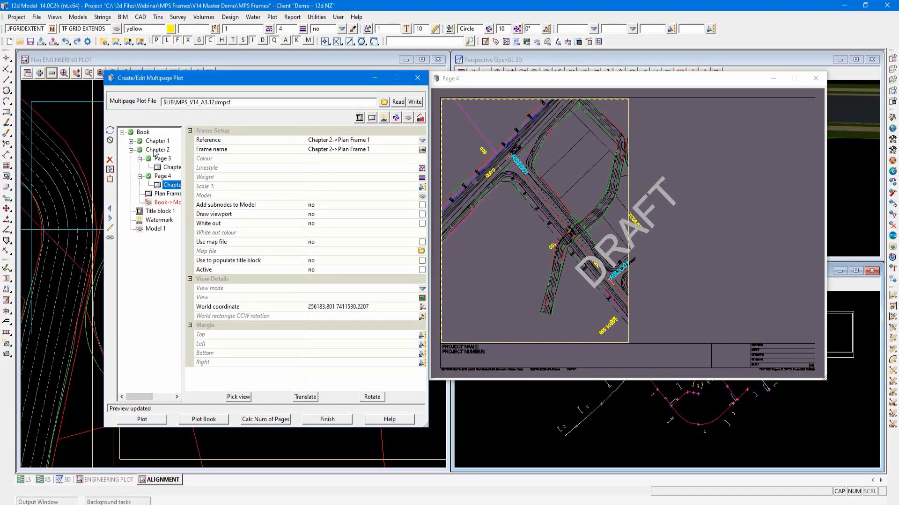
click(155, 150)
click(161, 176)
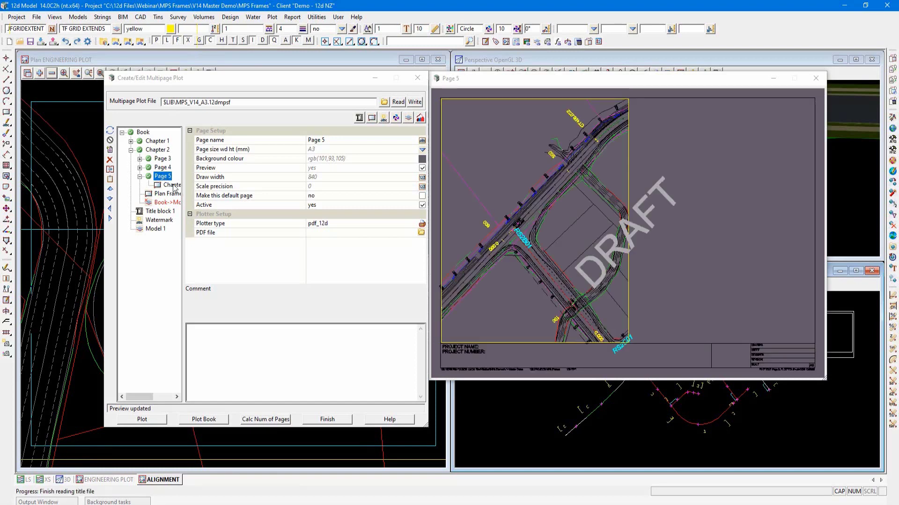
click(171, 185)
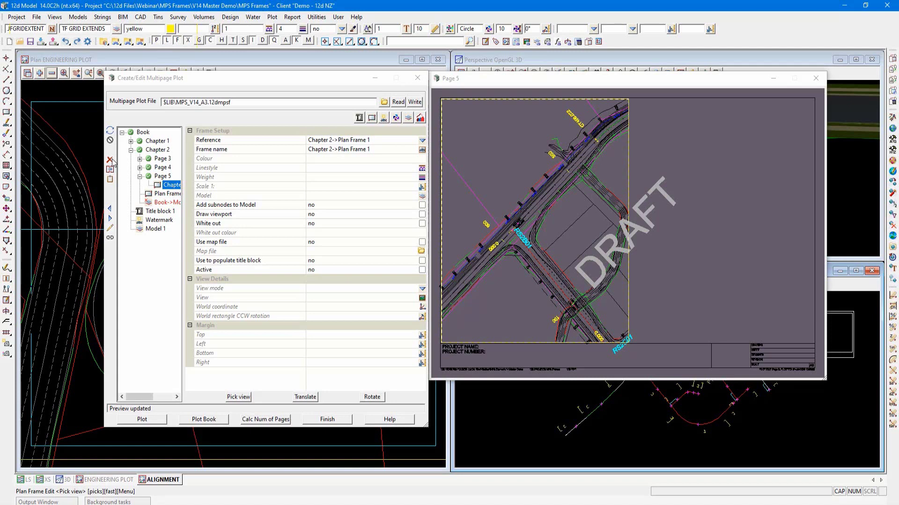
click(110, 142)
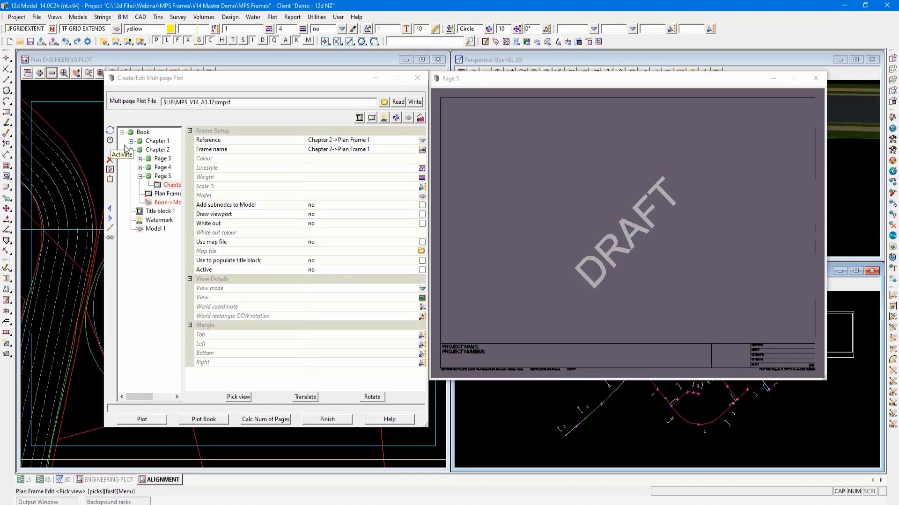
- Draw a node diagram frame over the left half of Page 5, with margins about 11 top, 13.5 left, 39.5 bottom and 212 right
click(162, 176)
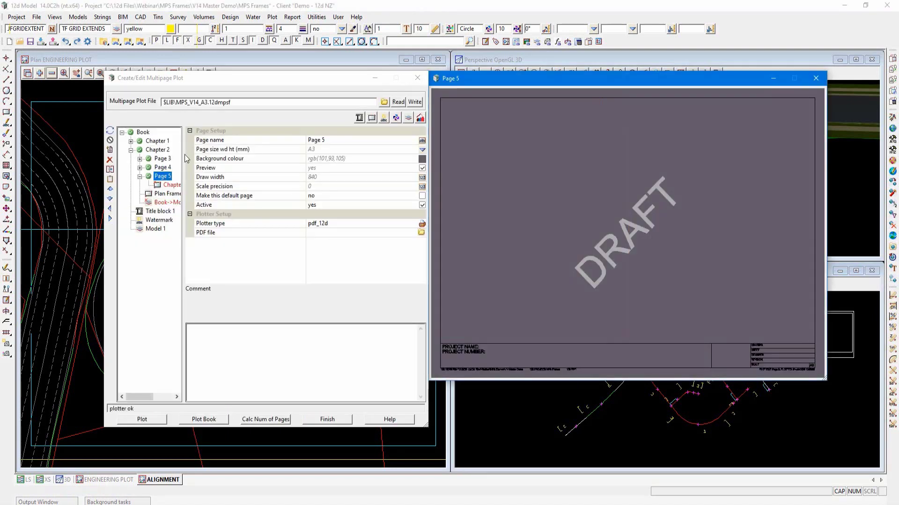
click(241, 83)
drag(241, 82, 228, 79)
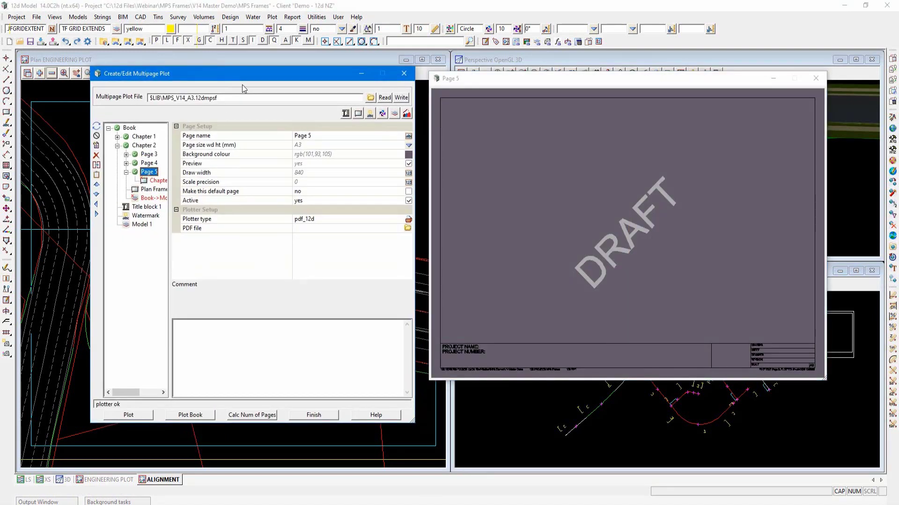
click(358, 114)
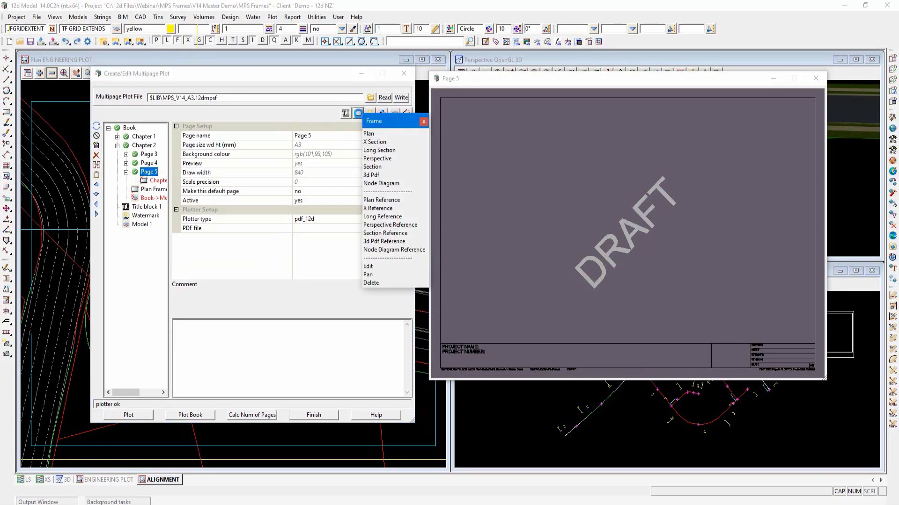
click(381, 184)
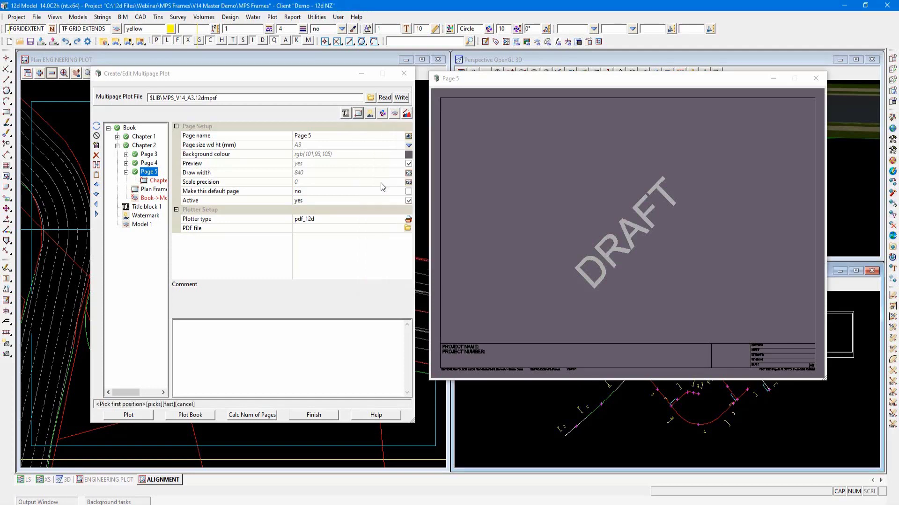
click(444, 99)
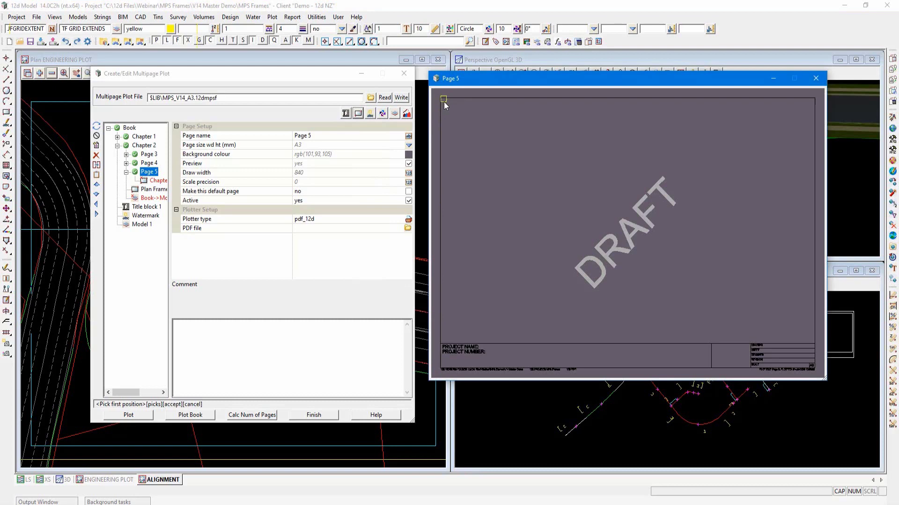
click(444, 99)
click(625, 339)
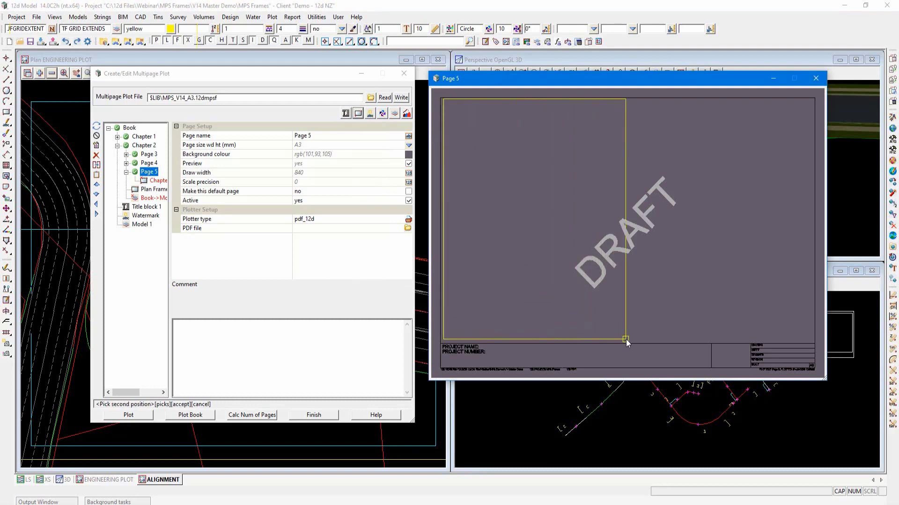
middle_click(625, 339)
- Assign the library file water_structures_PW_A3.waternodeppf to the node diagram frame and set its scale to 50
click(403, 147)
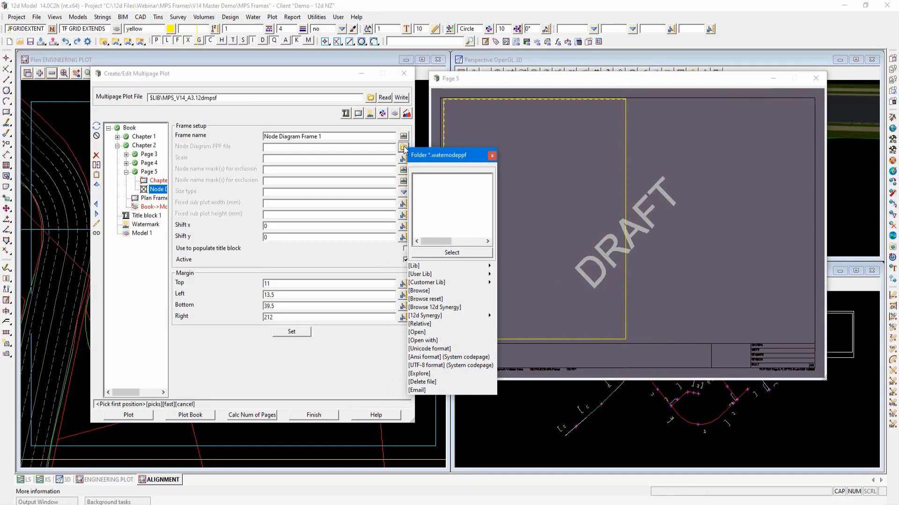
click(488, 269)
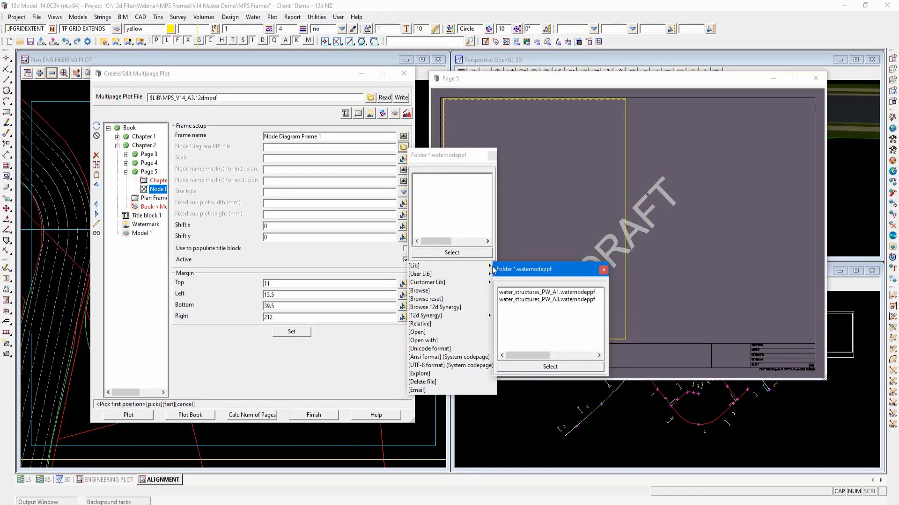
double_click(548, 300)
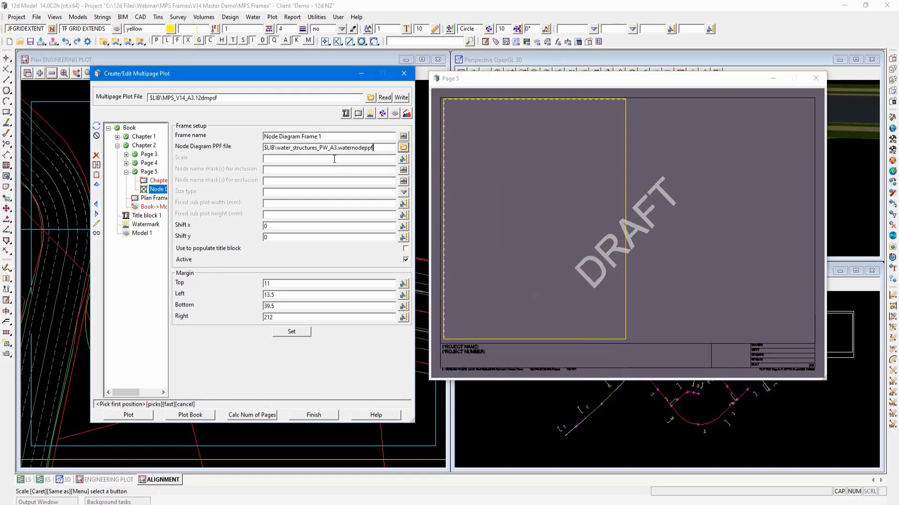
text(50)
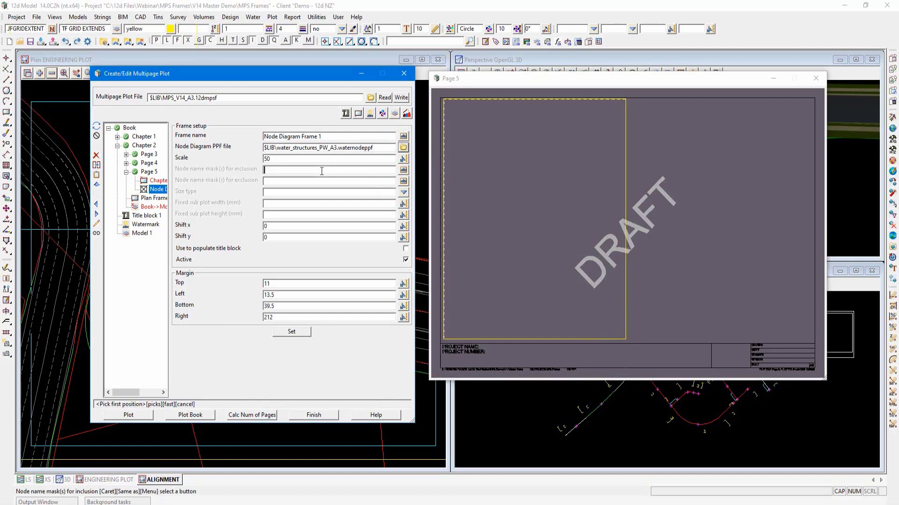
- Set the frame's node name inclusion mask to *M2 and its size type to "from diagram", and apply the settings
text(8)
key(BackSpace)
text(*)
click(403, 192)
click(421, 213)
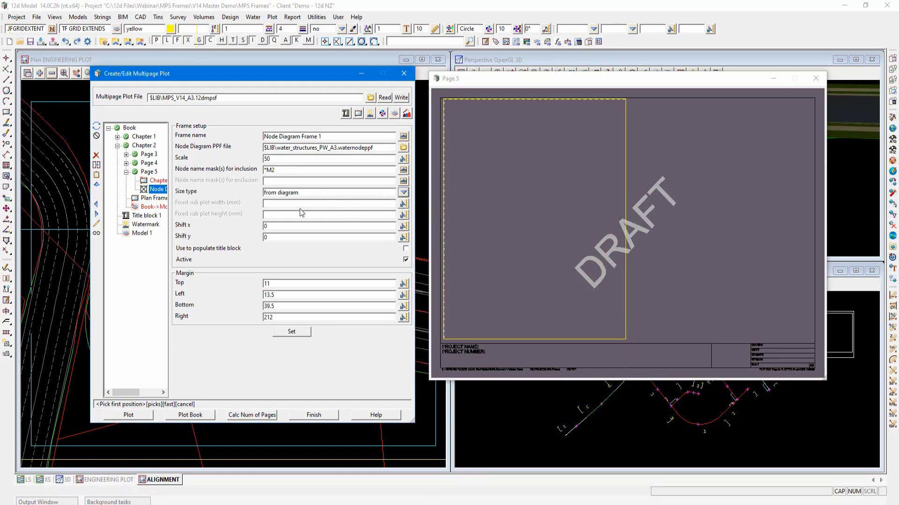
click(294, 205)
click(285, 334)
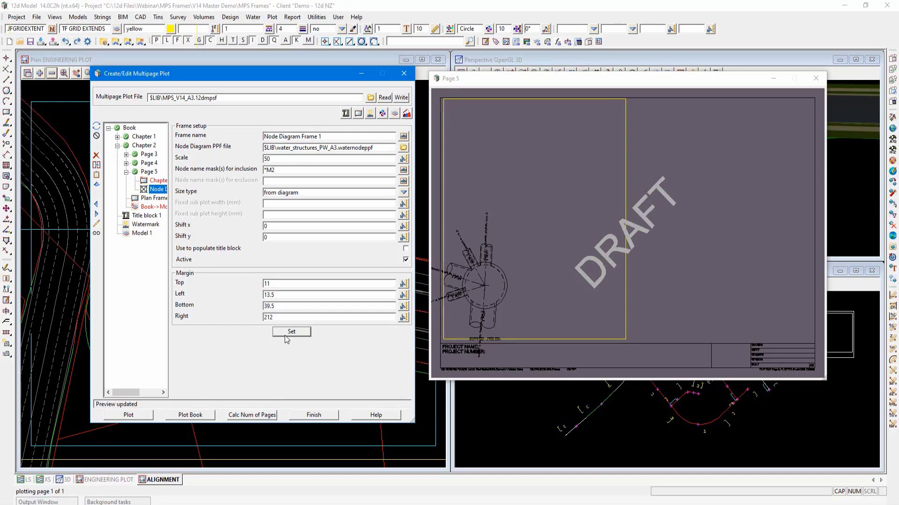
- Reposition the node diagram inside its frame to a shift of about 40.5 in x and 85.5 in y
click(155, 190)
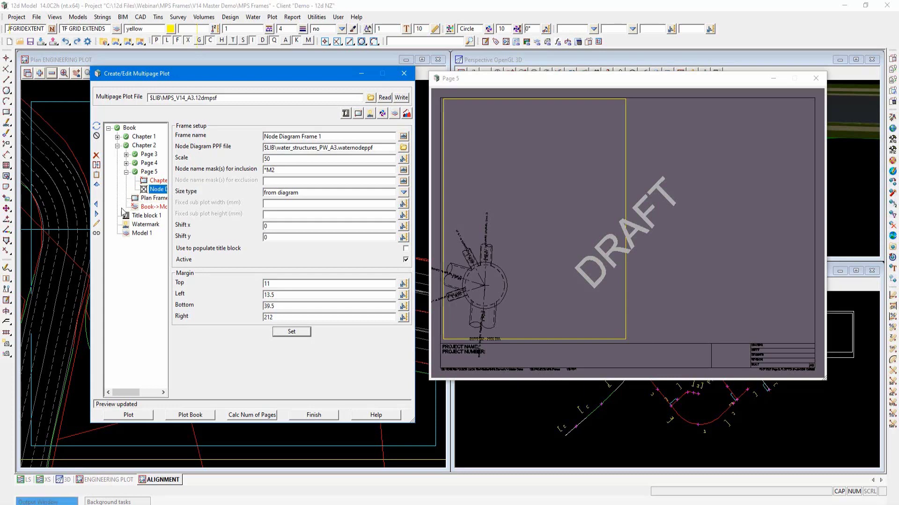
click(96, 232)
drag(493, 243, 506, 172)
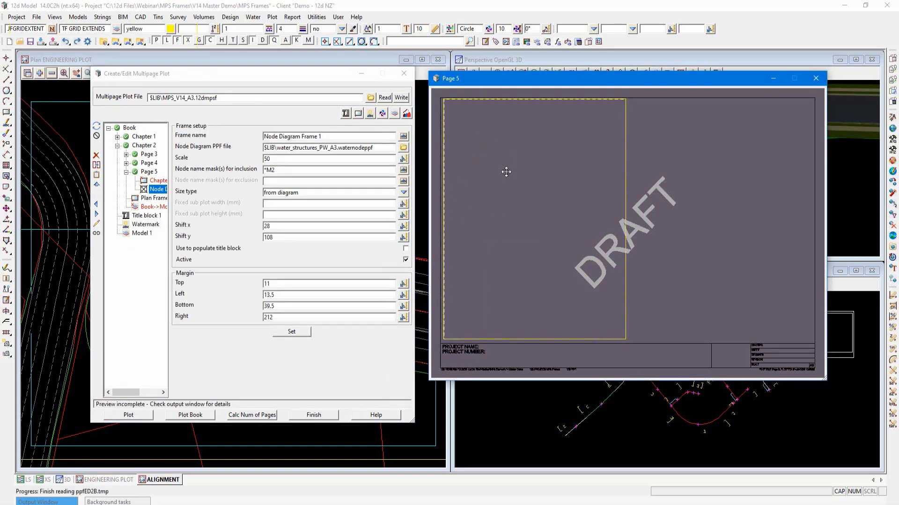
drag(506, 171, 518, 196)
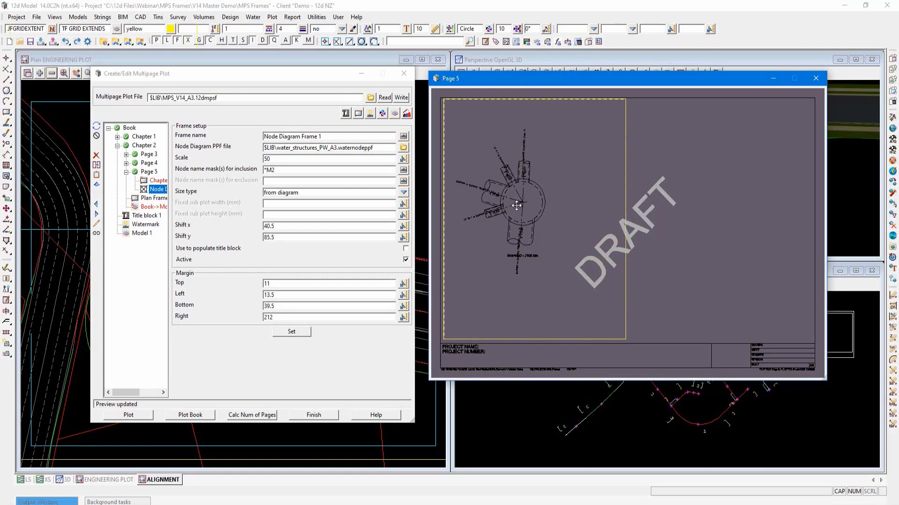
- Duplicate the node diagram frame on Page 5 and move the copy to the right half, with margins about 208 left and 17.5 right
click(96, 166)
click(96, 175)
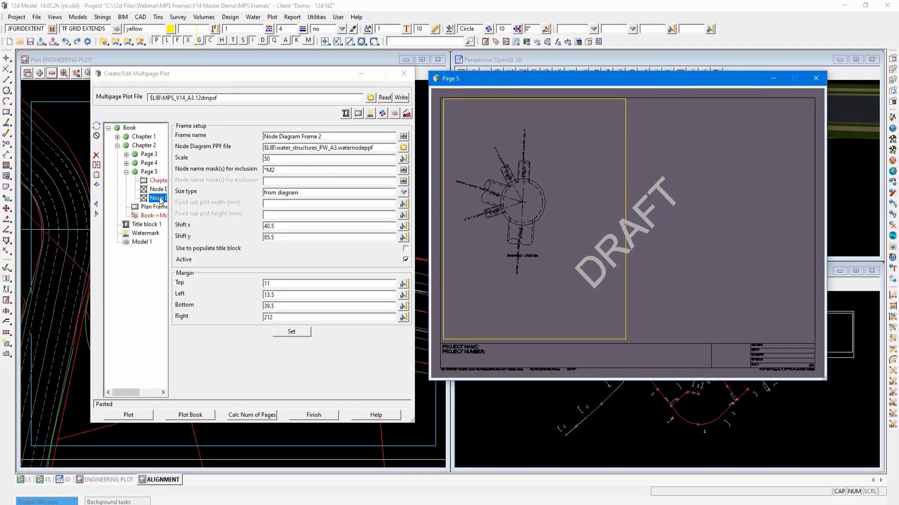
click(160, 200)
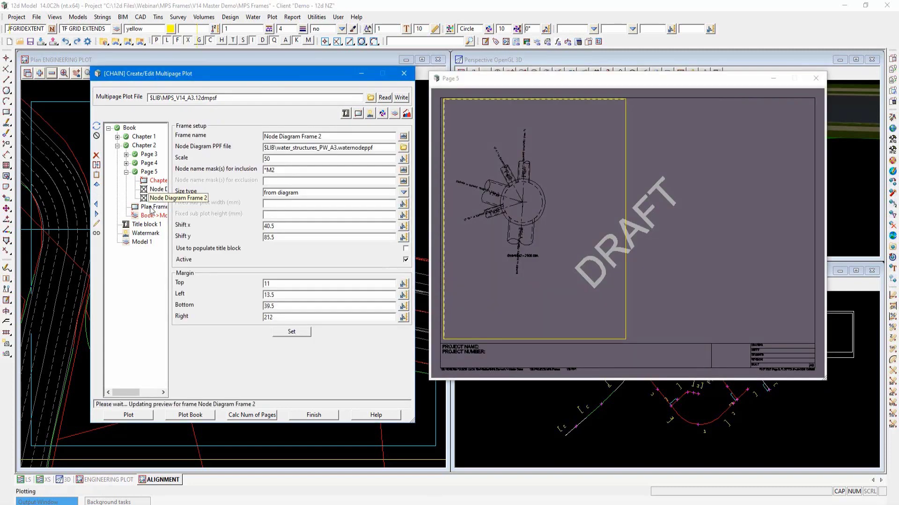
click(96, 225)
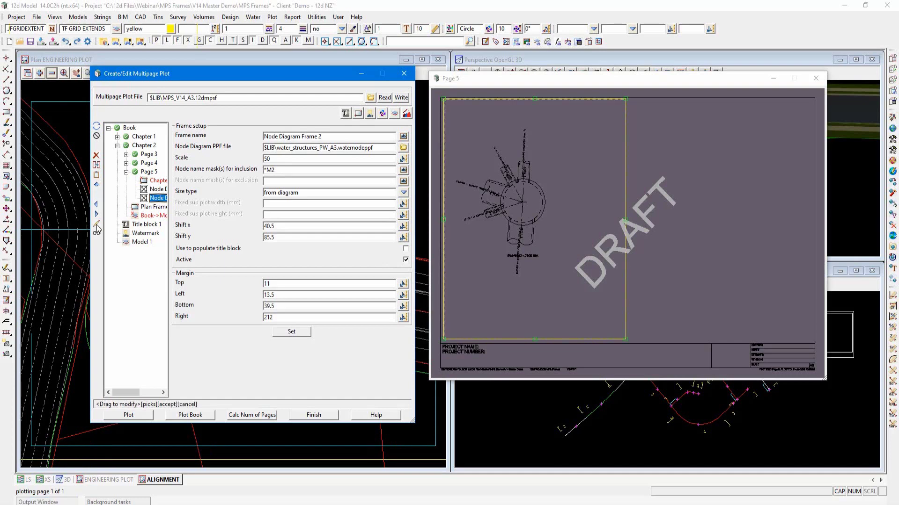
drag(535, 213, 716, 212)
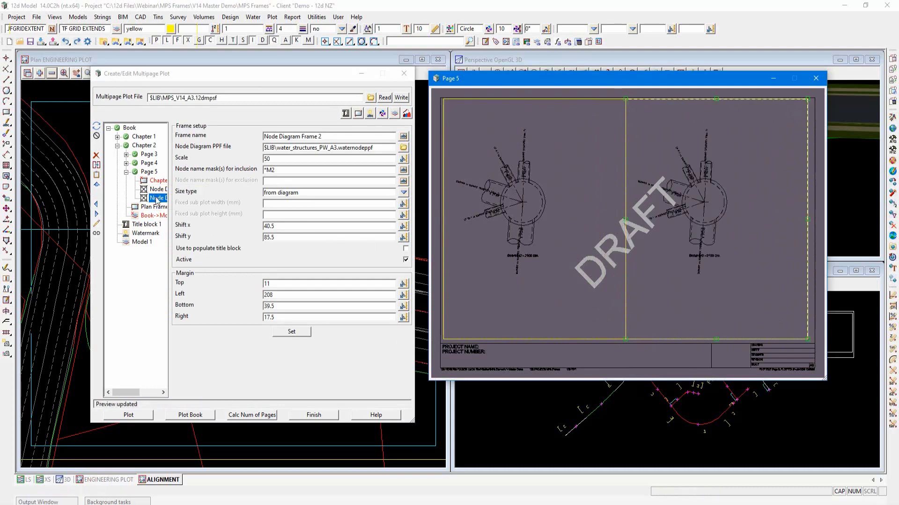
- Set the duplicated frame's node name inclusion mask to *M3 and apply it to the preview
click(282, 170)
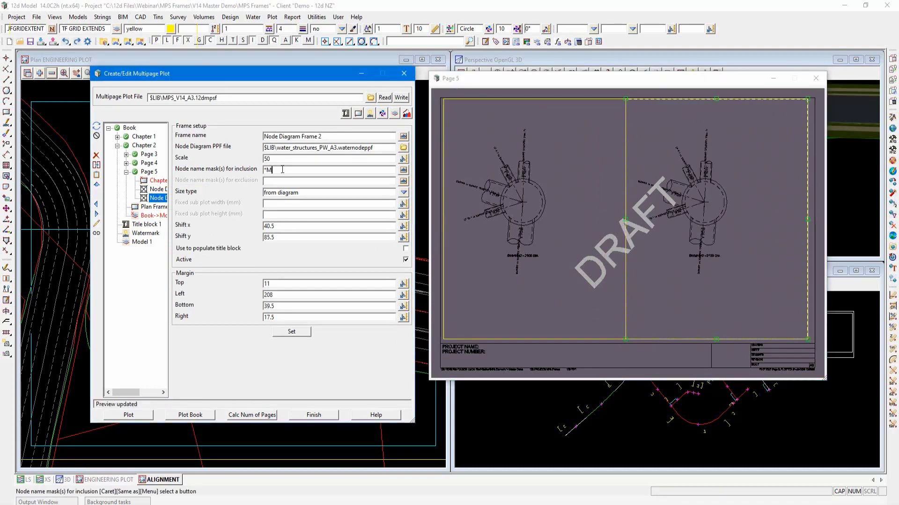
text(3)
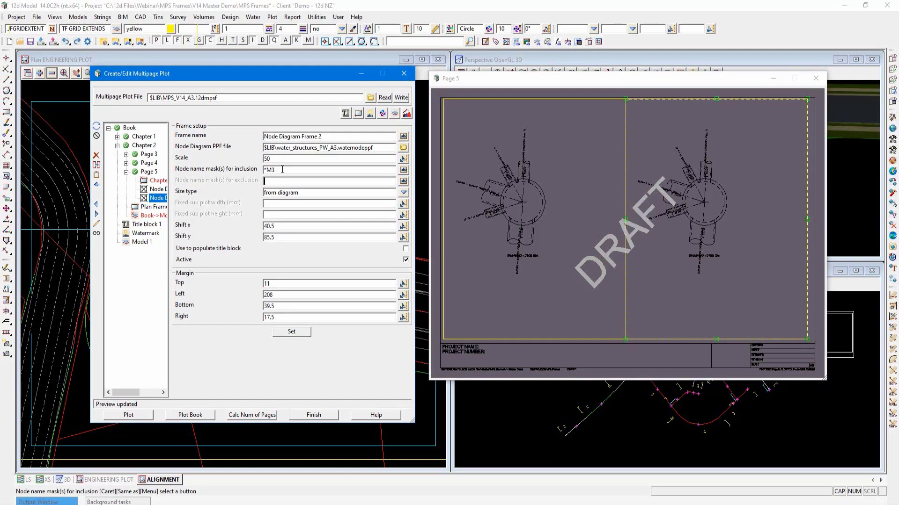
key(Tab)
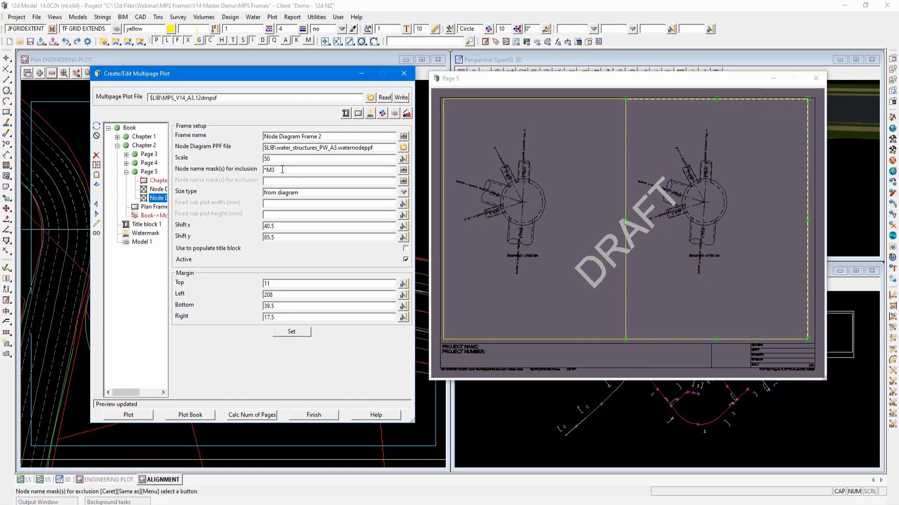
click(300, 332)
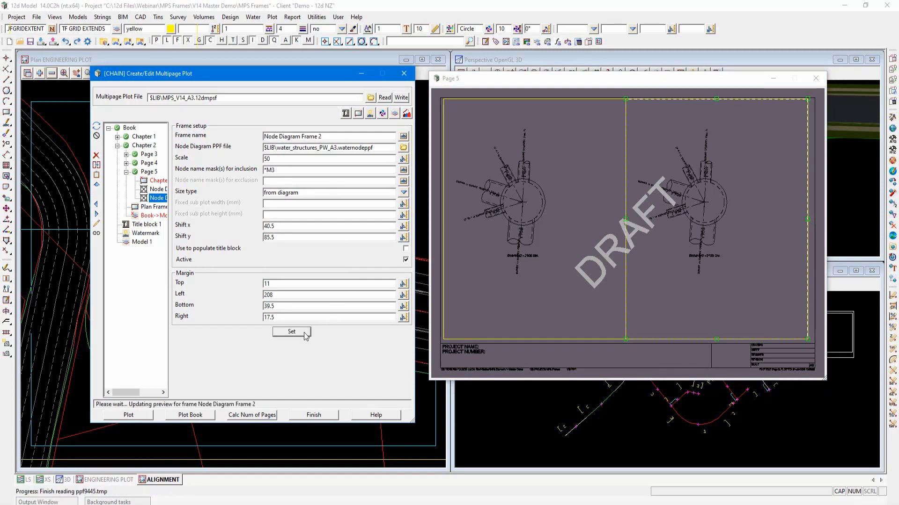
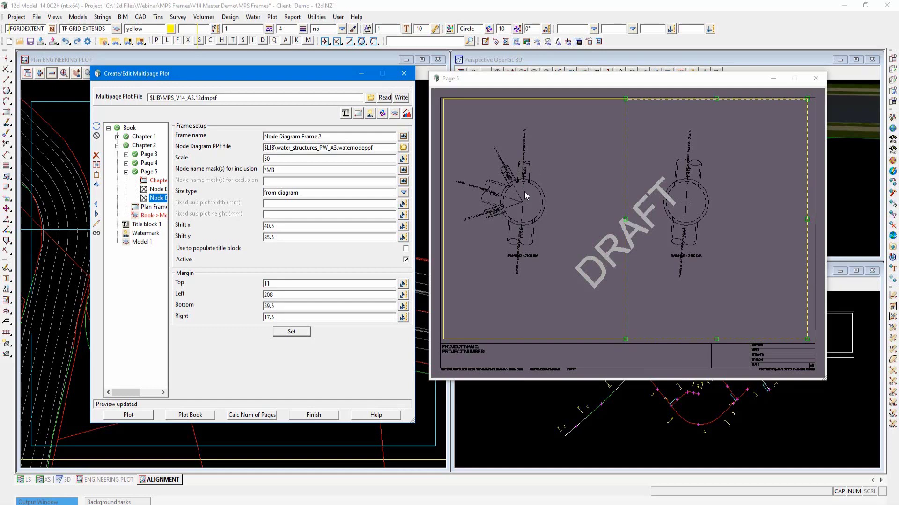
click(524, 192)
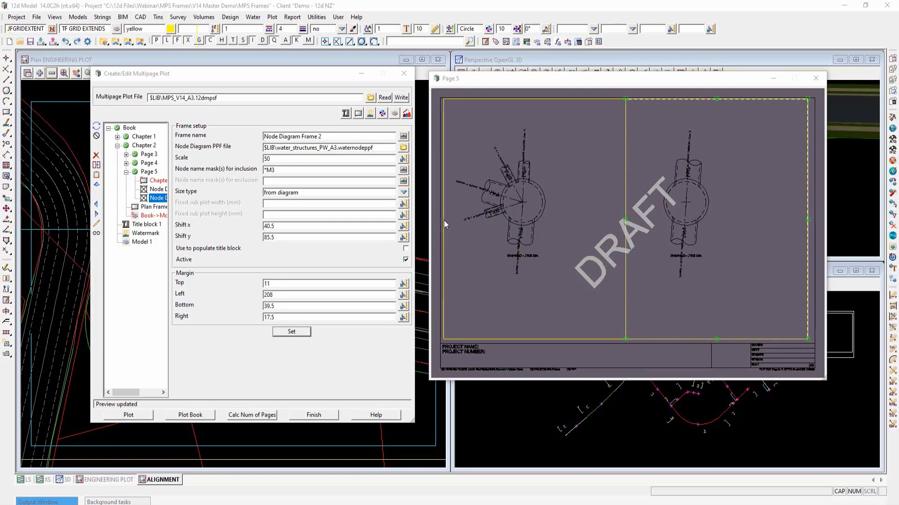
- Save the book configuration to a new multipage plot file named Frame Types
click(244, 98)
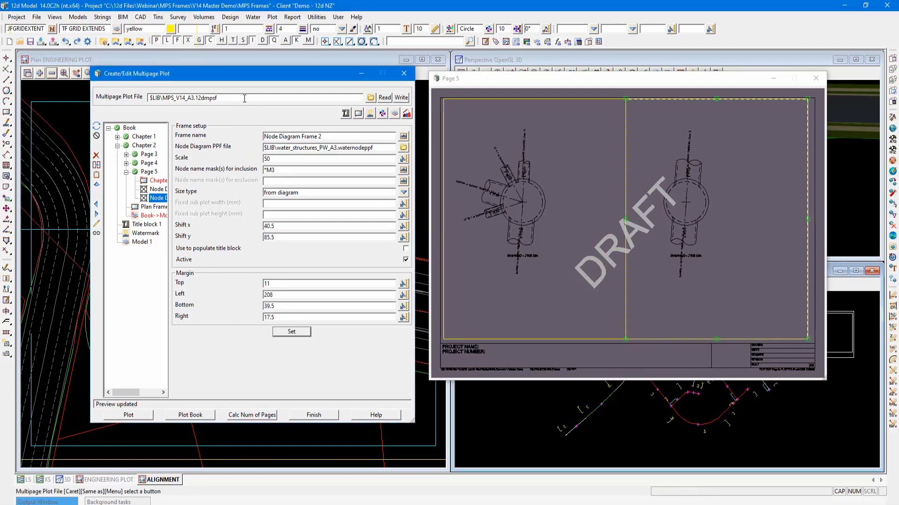
drag(244, 99, 149, 101)
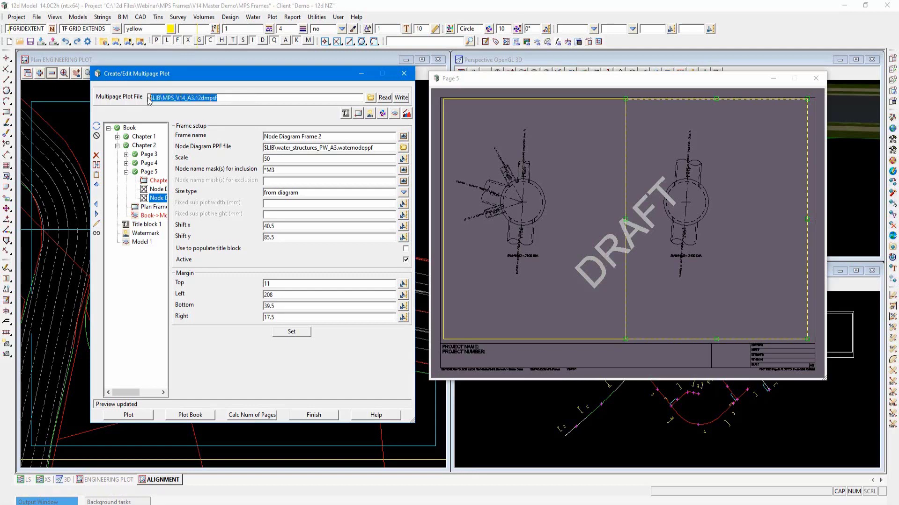
text(fRAM)
key(BackSpace)
key(BackSpace)
key(BackSpace)
key(BackSpace)
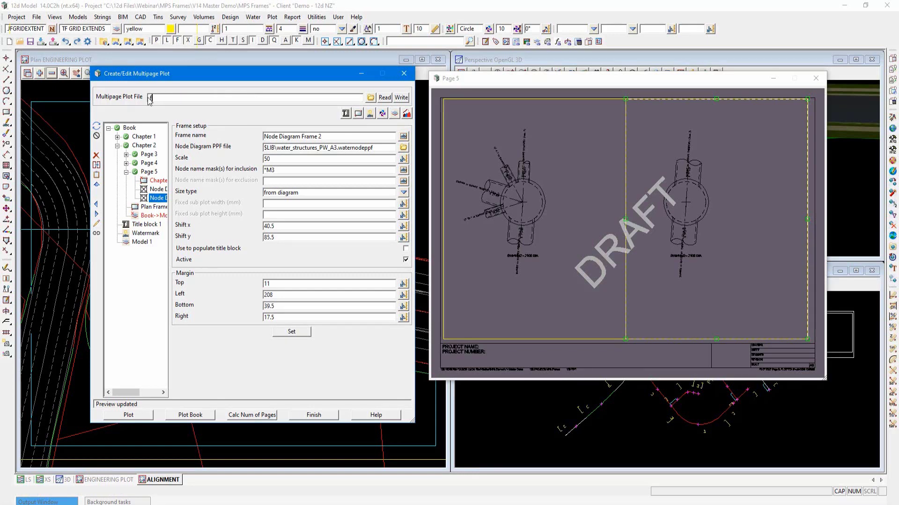
text(D)
key(BackSpace)
text(Frame Types)
click(396, 100)
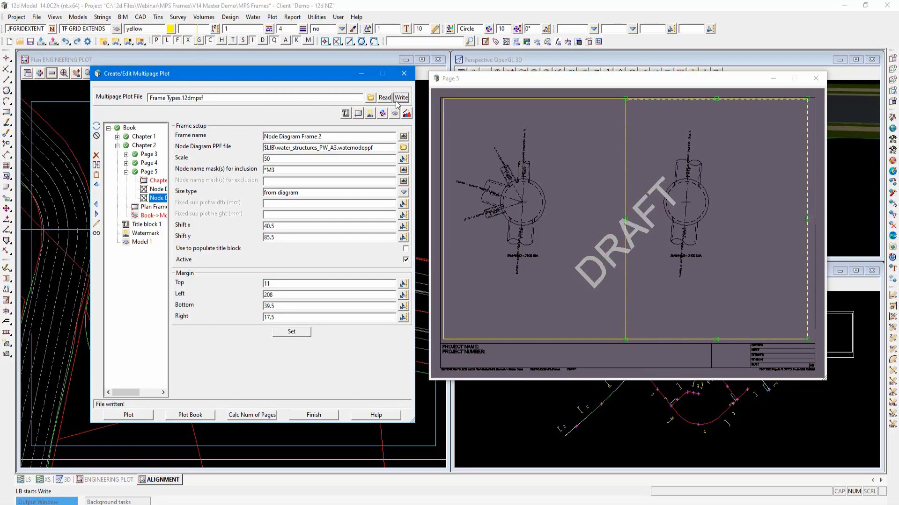
- Close the multipage plot setup, saving its configuration and replacing the existing Frame Types.12dmpsf file
click(404, 78)
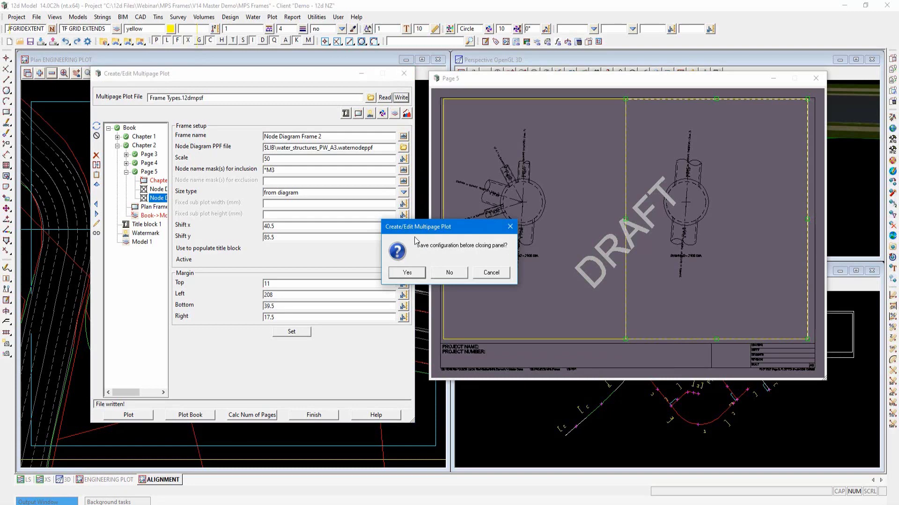
click(407, 273)
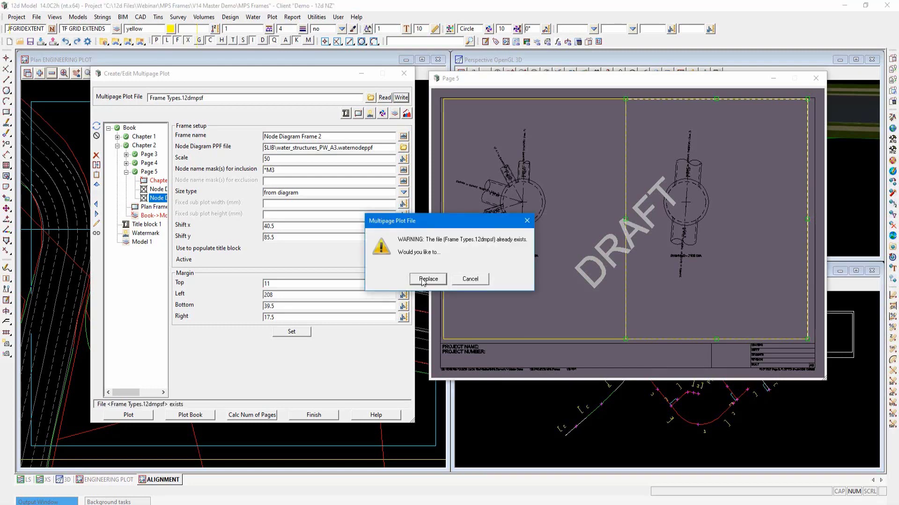
click(421, 280)
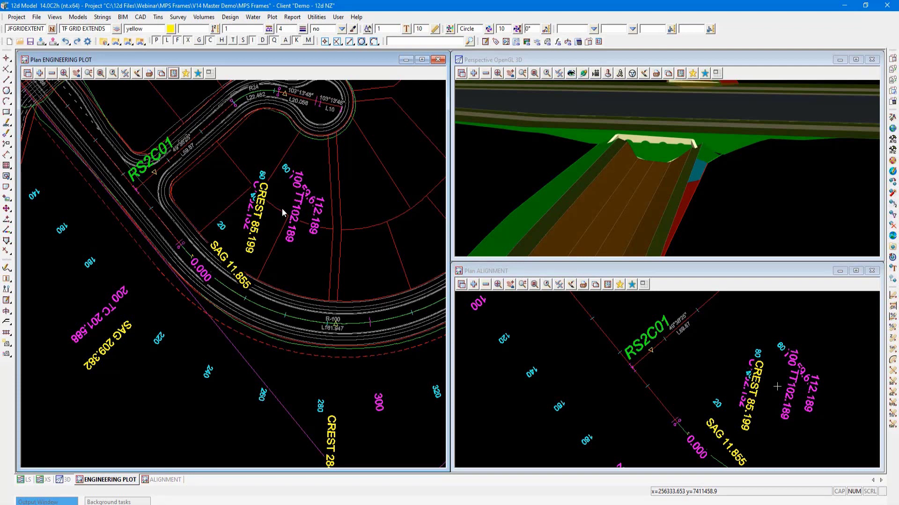
- Start a new multipage plot setup and load MPS_V14_CSV_A3.12dmpsf from the library, arranging the setup and preview windows side by side
click(273, 17)
mouse_move(283, 94)
click(379, 109)
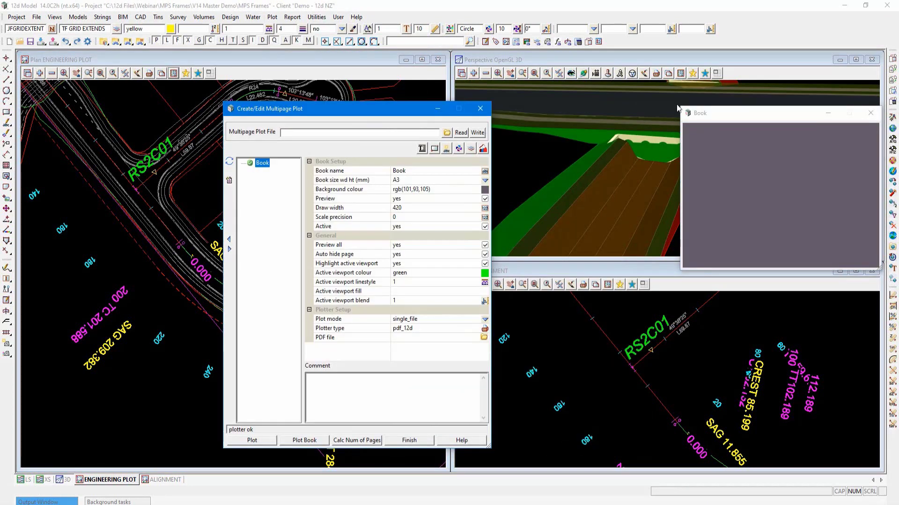
mouse_move(678, 109)
mouse_down()
mouse_move(691, 136)
mouse_move(532, 136)
mouse_move(512, 118)
mouse_up()
click(442, 133)
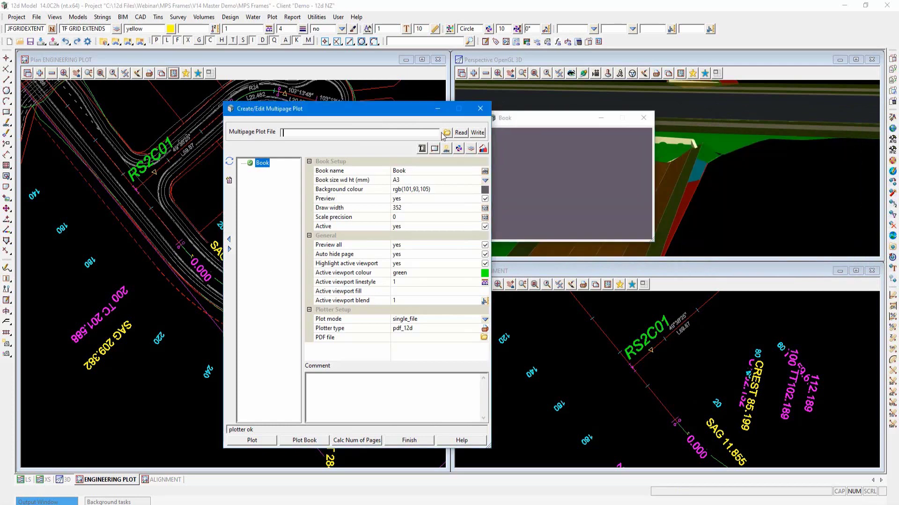
click(446, 133)
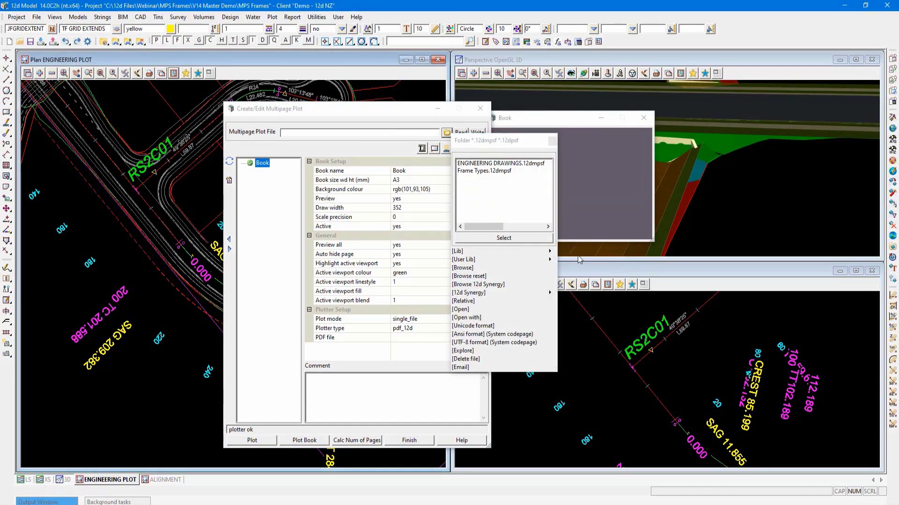
mouse_move(554, 253)
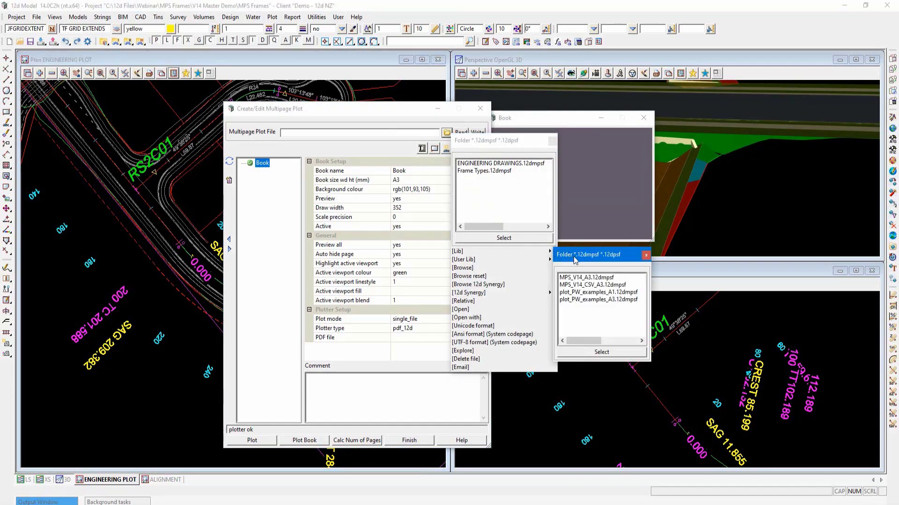
double_click(591, 284)
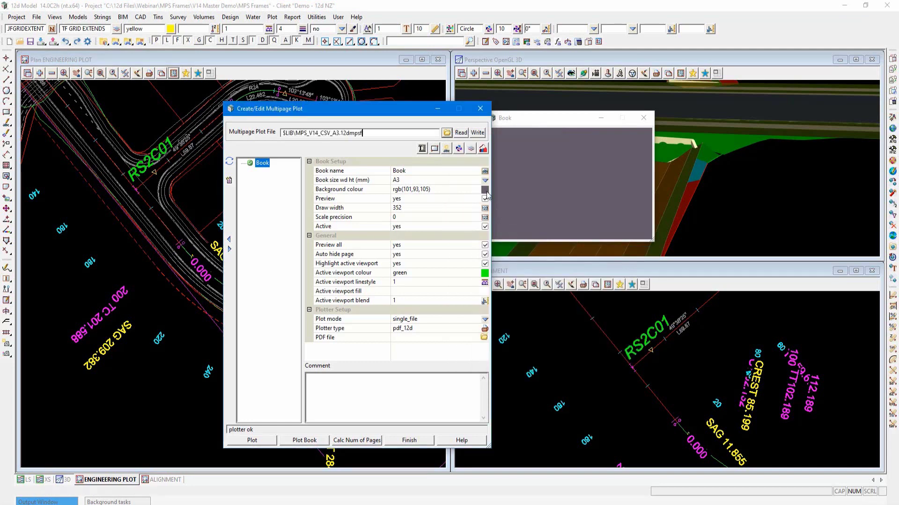
click(461, 134)
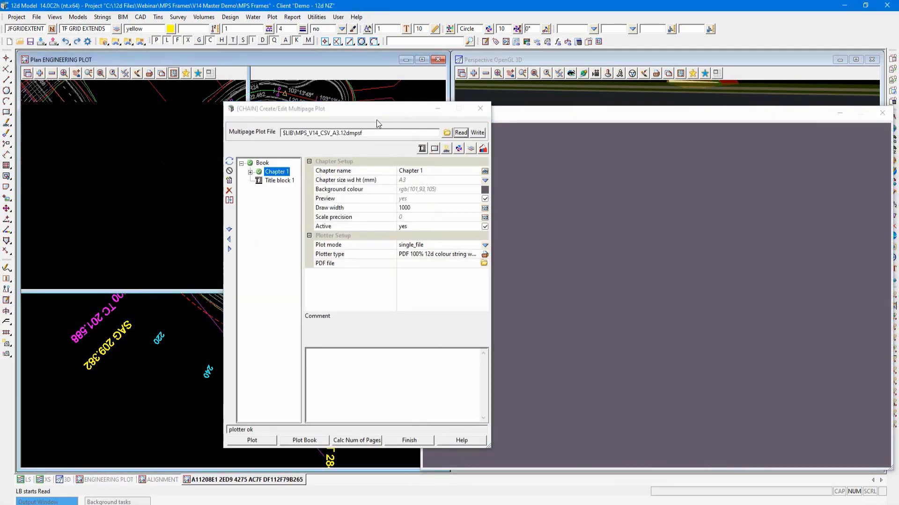
drag(374, 116, 263, 108)
drag(509, 112, 479, 97)
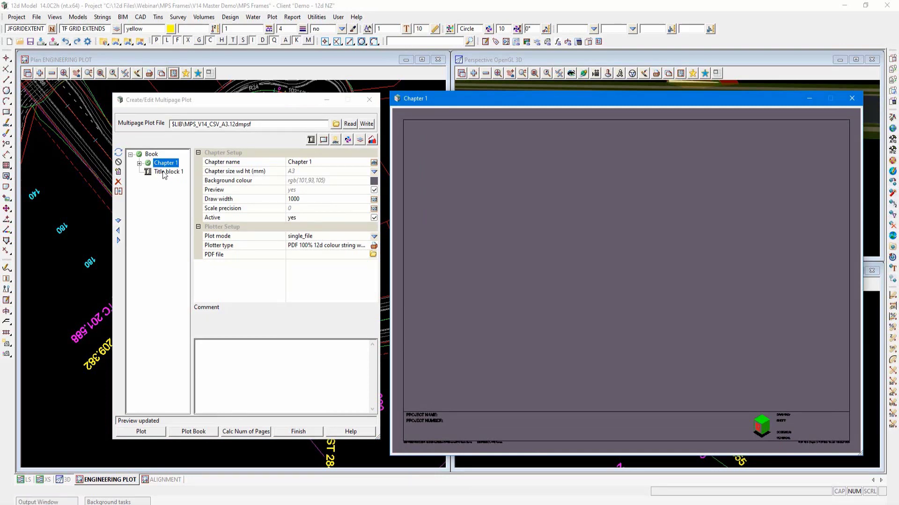
- Set the drawing register file of Title block 1 to the library's MPS_V14_CSV_A3.csv and apply it
click(139, 163)
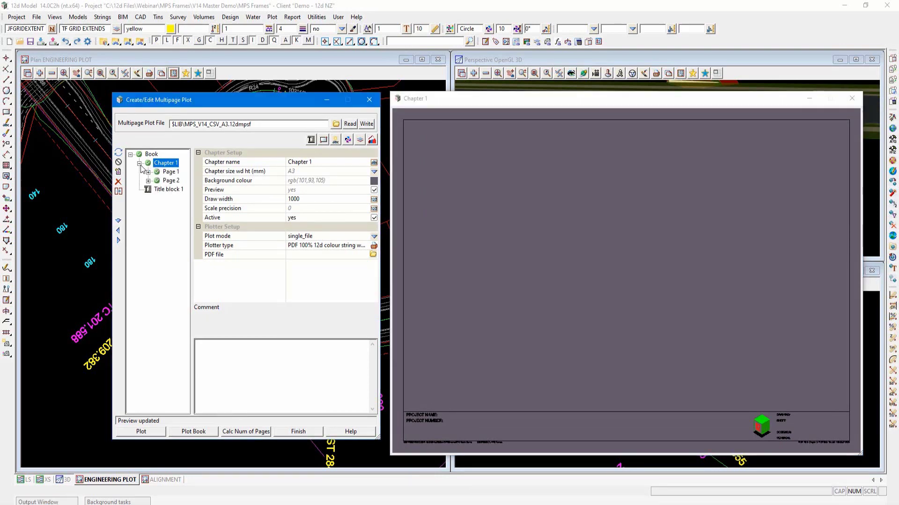
click(167, 189)
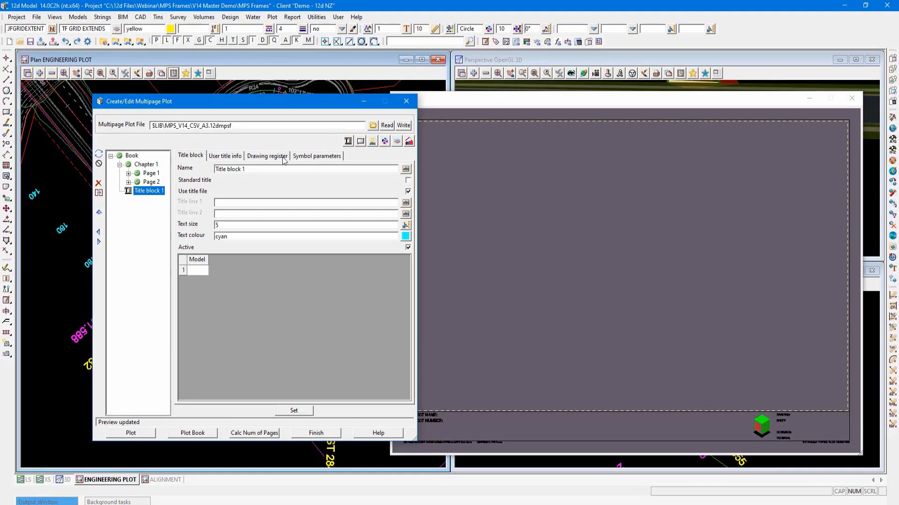
click(275, 157)
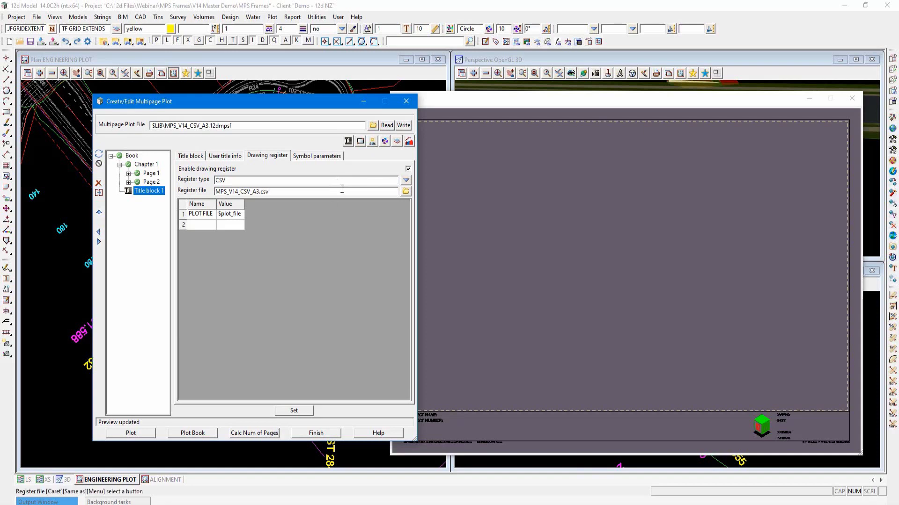
click(405, 191)
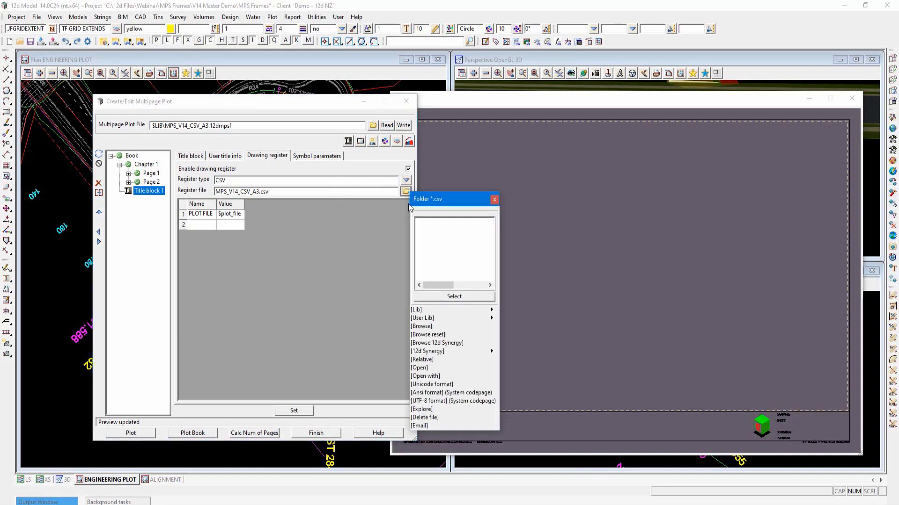
click(489, 311)
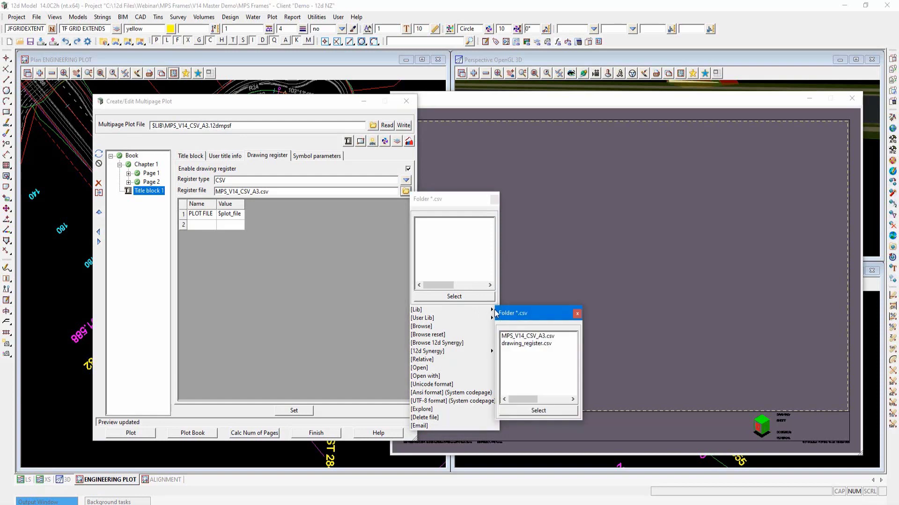
double_click(518, 337)
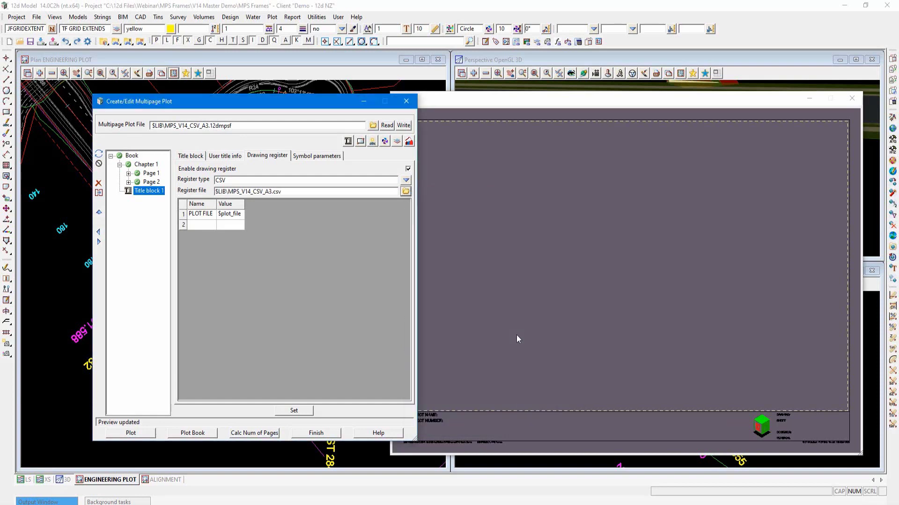
click(311, 411)
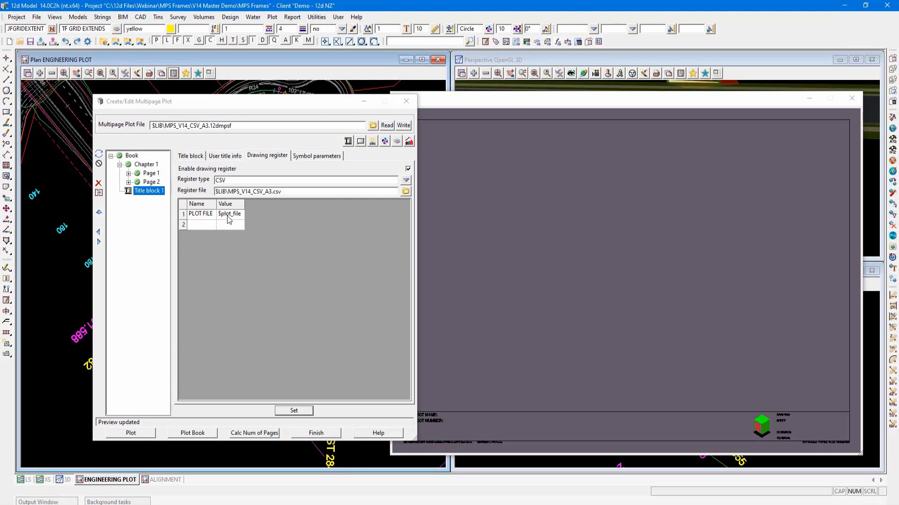
- Open the drawing register CSV in Excel and fit its column widths to examine the headings and plot file entries
click(406, 191)
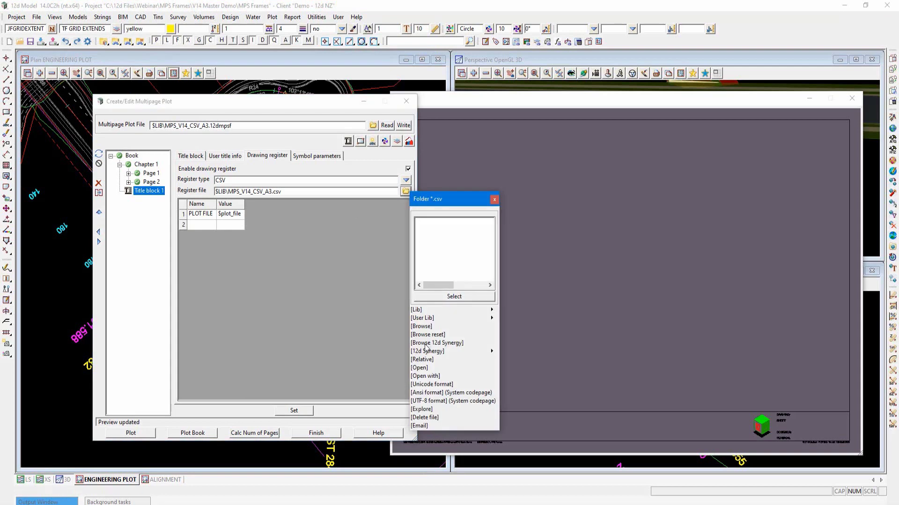
click(419, 368)
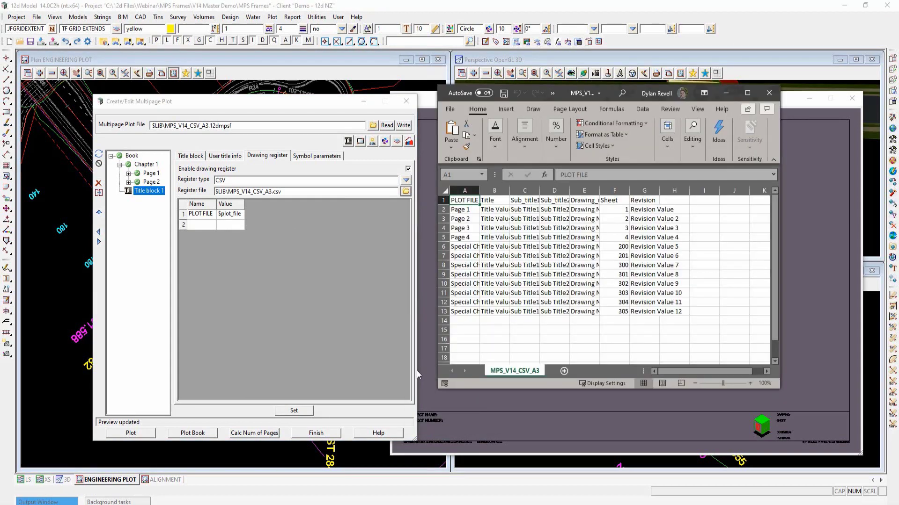
click(445, 191)
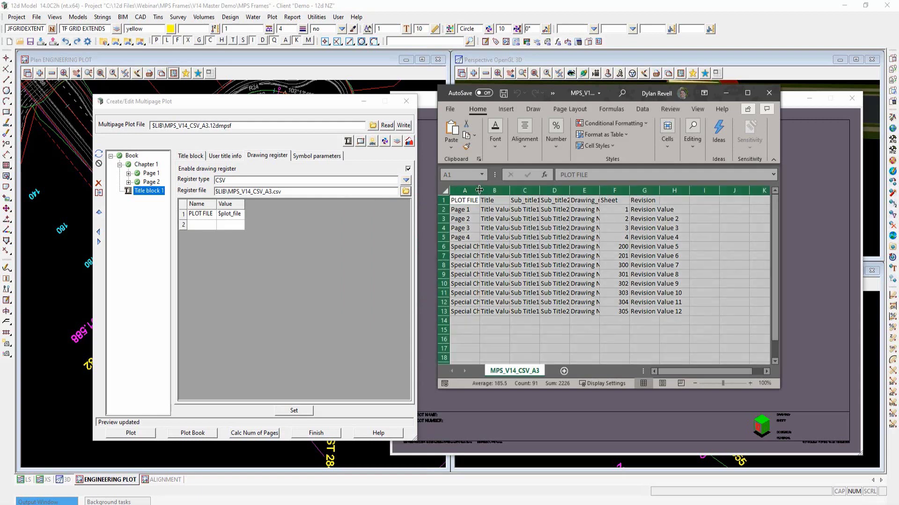
double_click(479, 189)
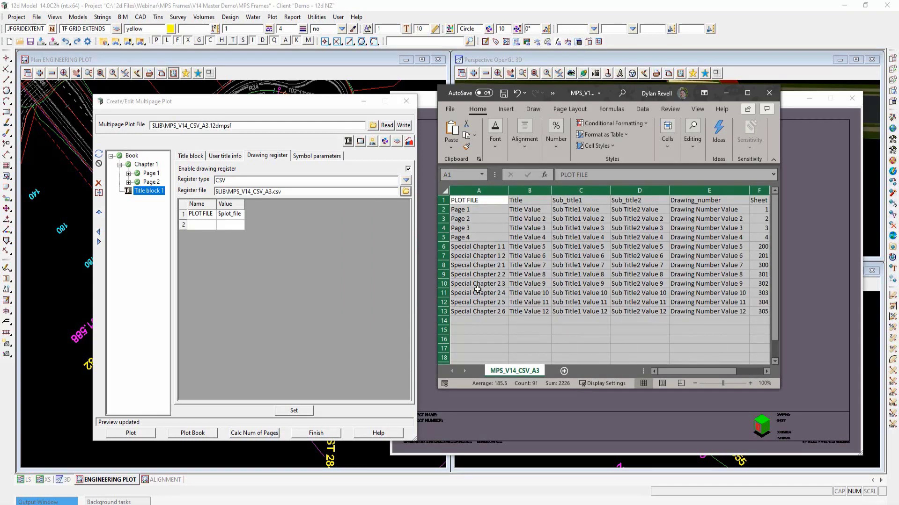
click(478, 308)
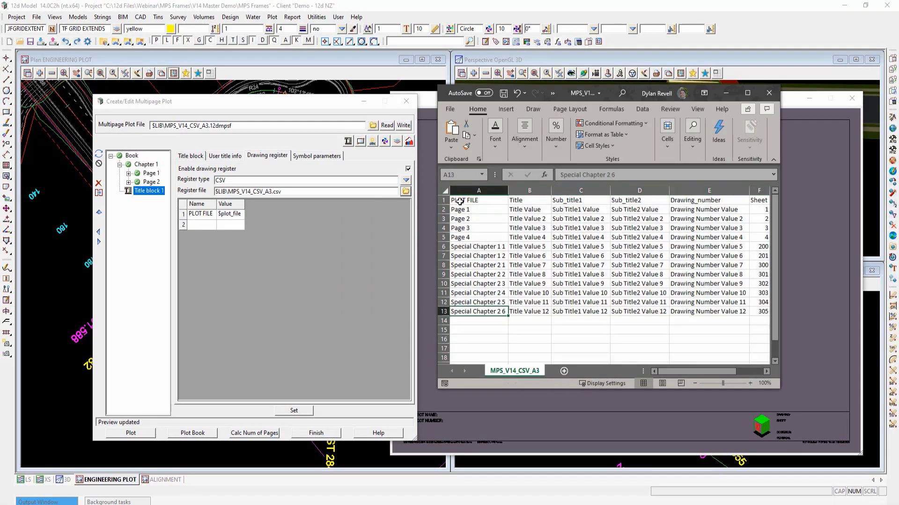
click(673, 200)
click(497, 198)
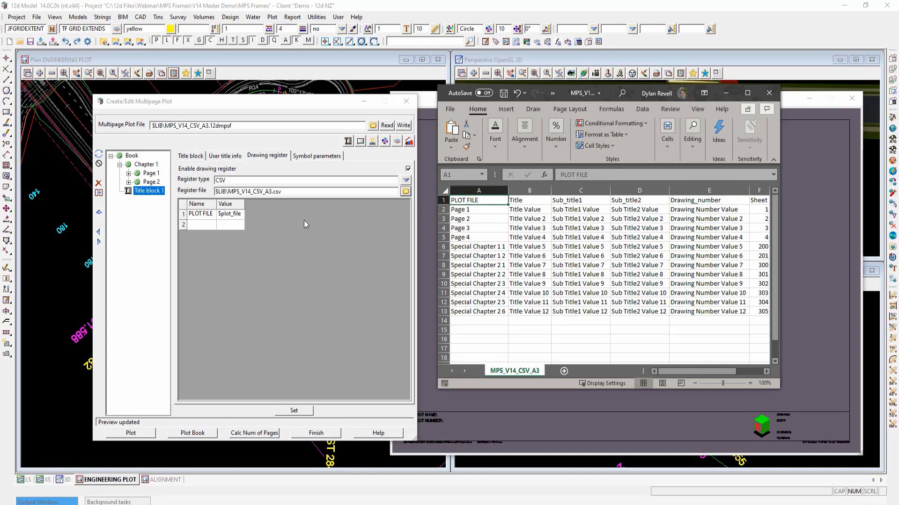
- Compare the title block's user title info values with the register's column headings, and apply the title block settings
click(238, 221)
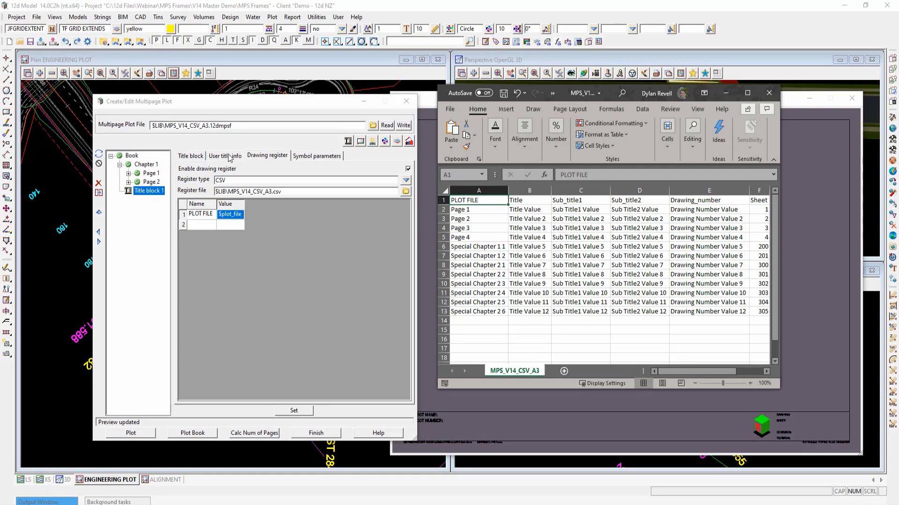
click(227, 169)
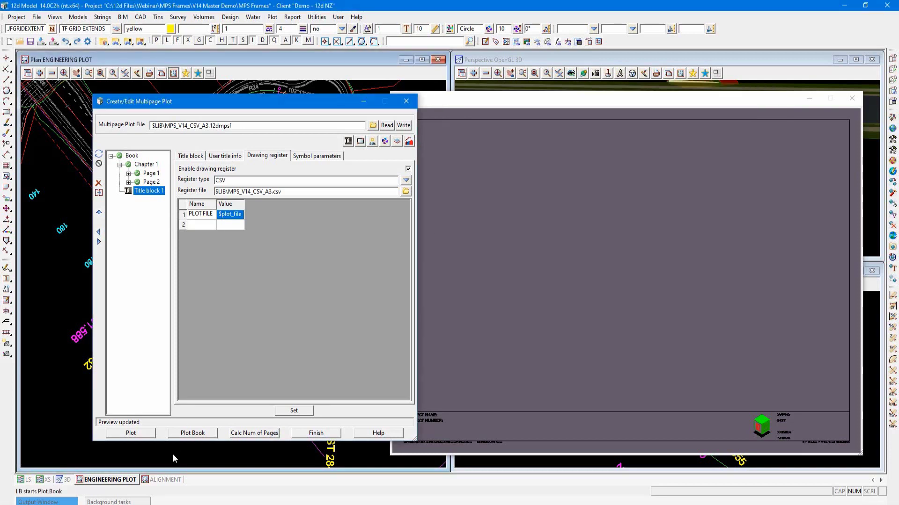
click(225, 156)
key(alt+Tab)
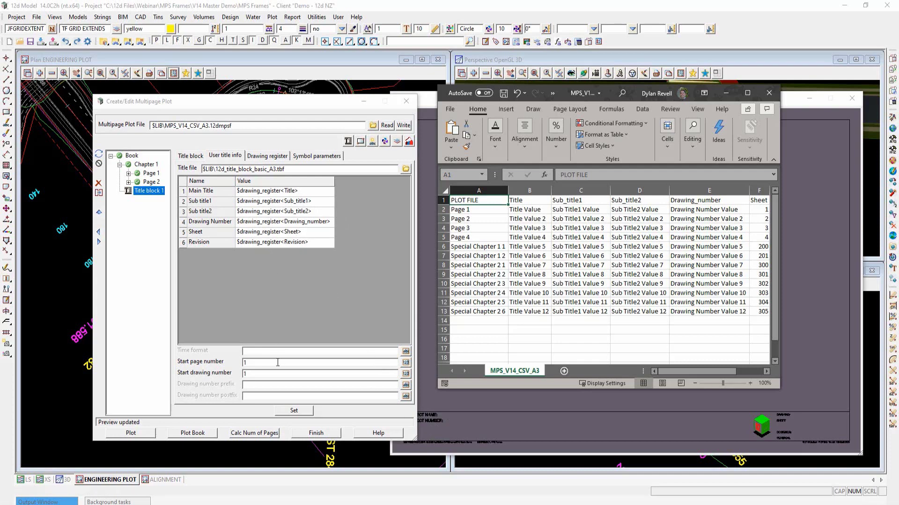
click(289, 412)
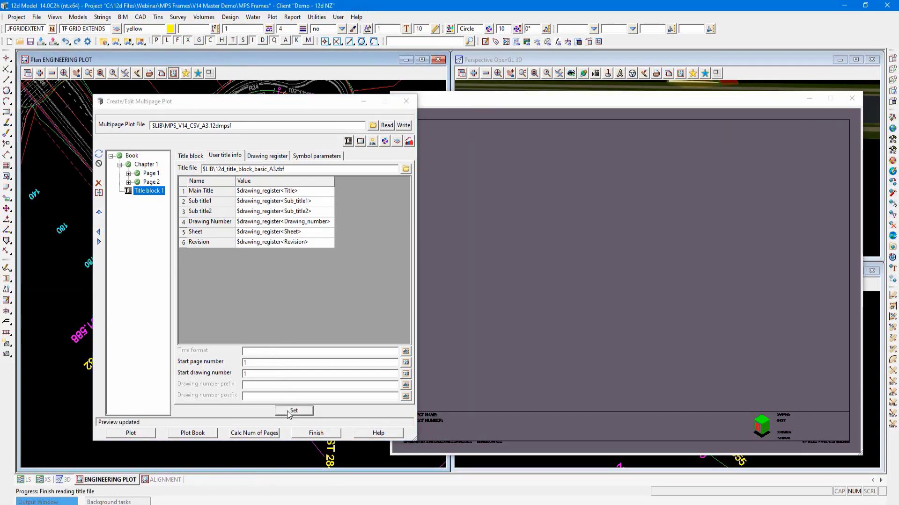
- Preview Page 1 and examine the title block values filled in from the drawing register
click(157, 174)
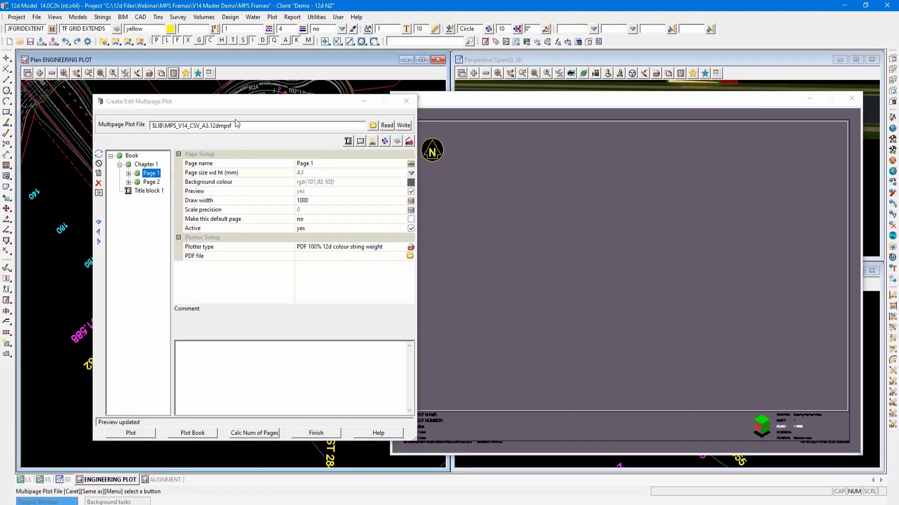
drag(242, 102, 210, 99)
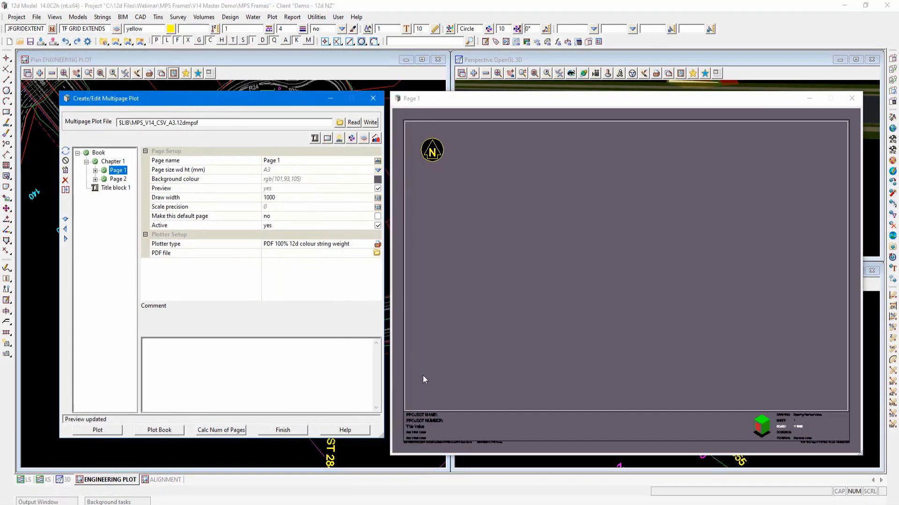
click(417, 434)
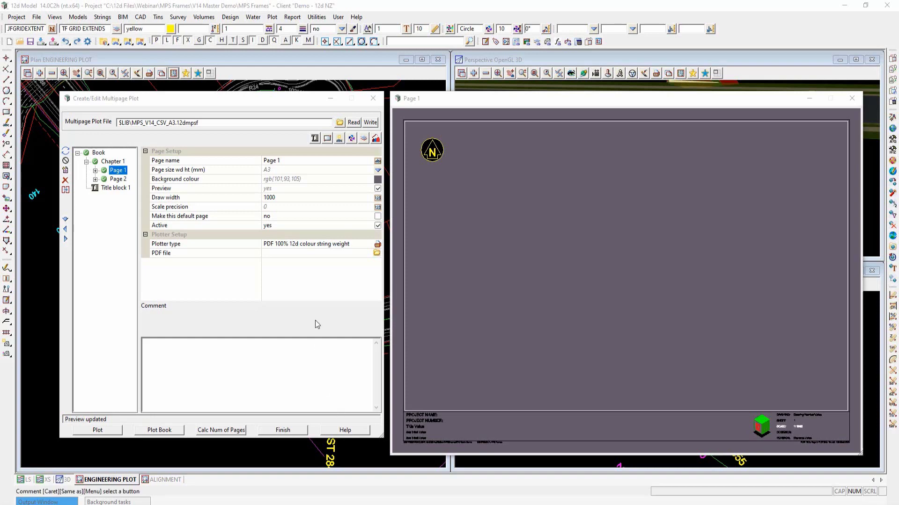
- Add a long section special chapter to the book and set its PPF file to the library's longsection_PW_A3_basic.lplotppf
click(376, 138)
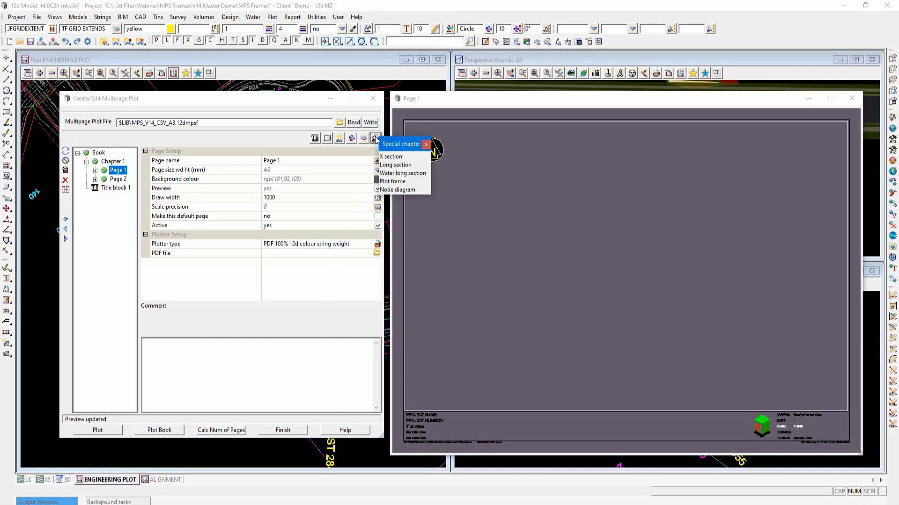
click(393, 165)
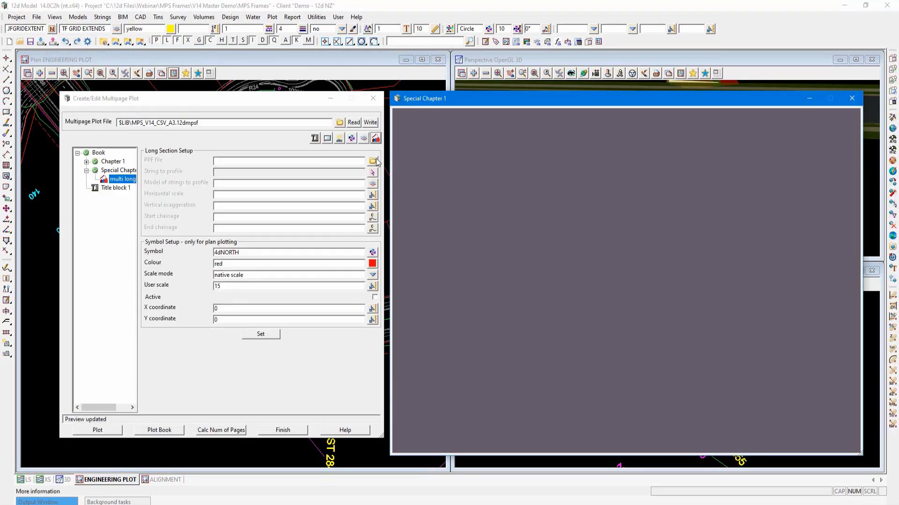
click(373, 161)
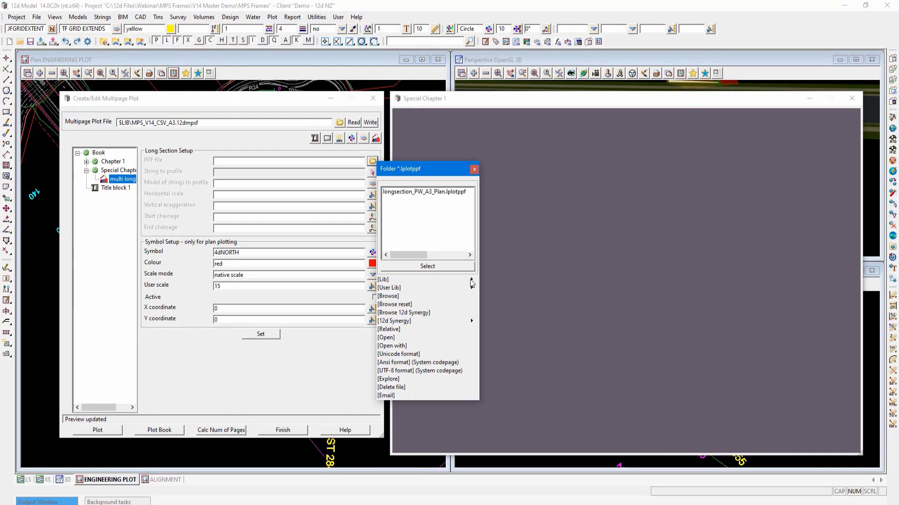
mouse_move(470, 279)
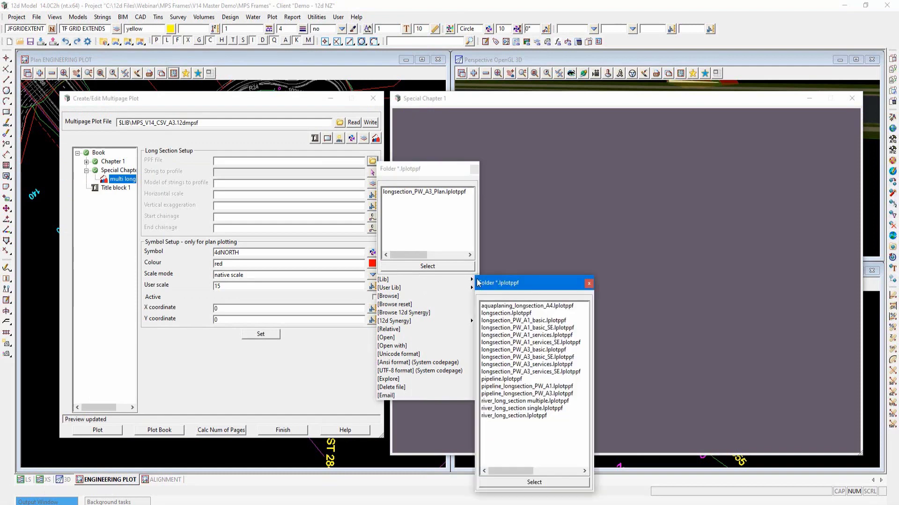
click(515, 350)
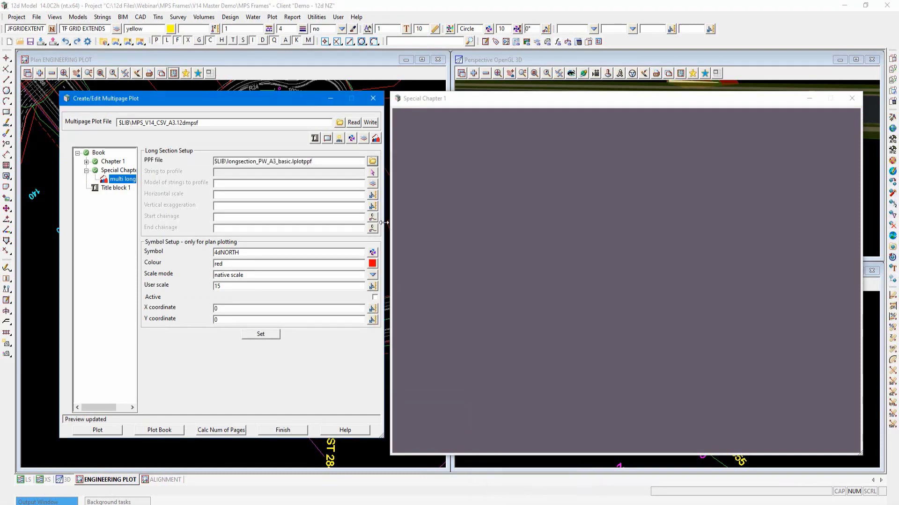
- Profile the RS2B01 alignment string at horizontal scale 1000 with vertical exaggeration 2, and apply the long section settings
click(373, 172)
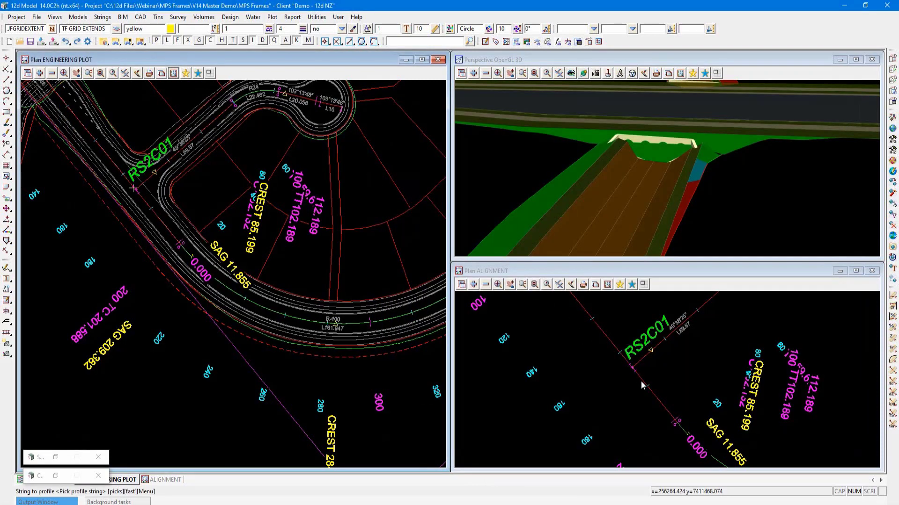
click(641, 381)
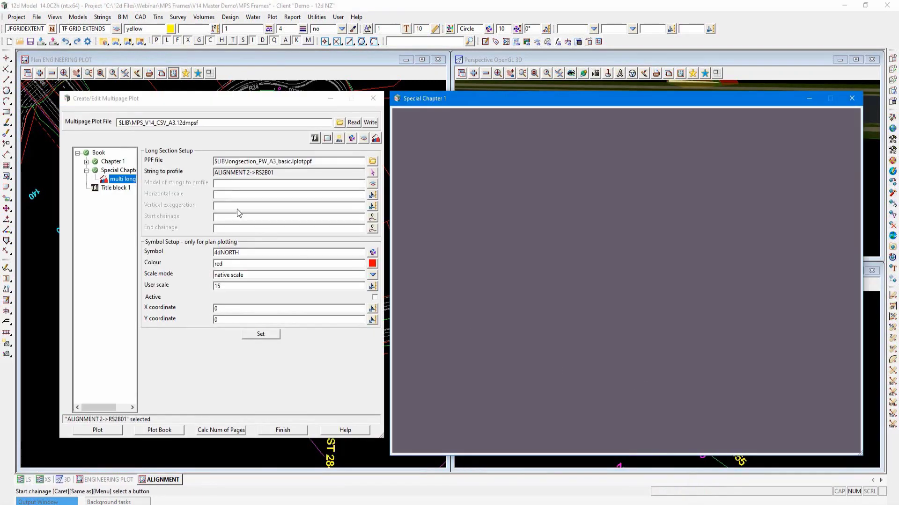
click(227, 194)
text(10)
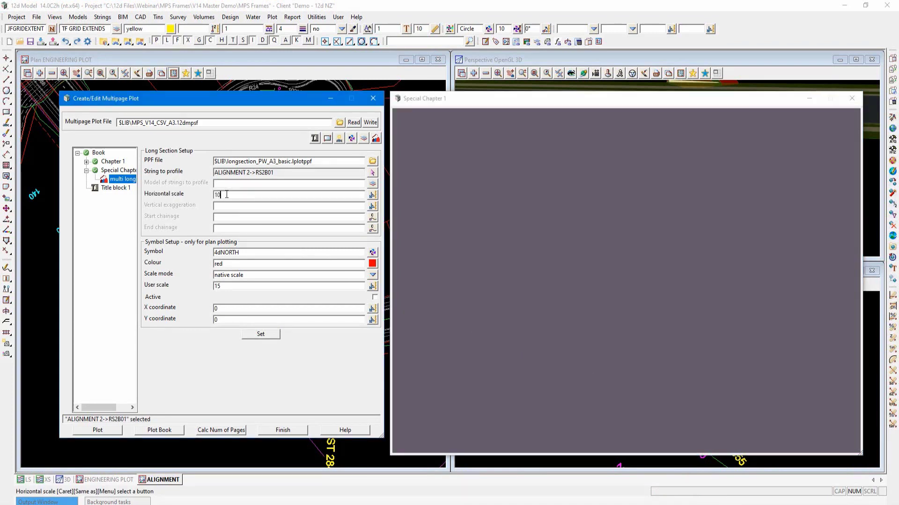
text(00)
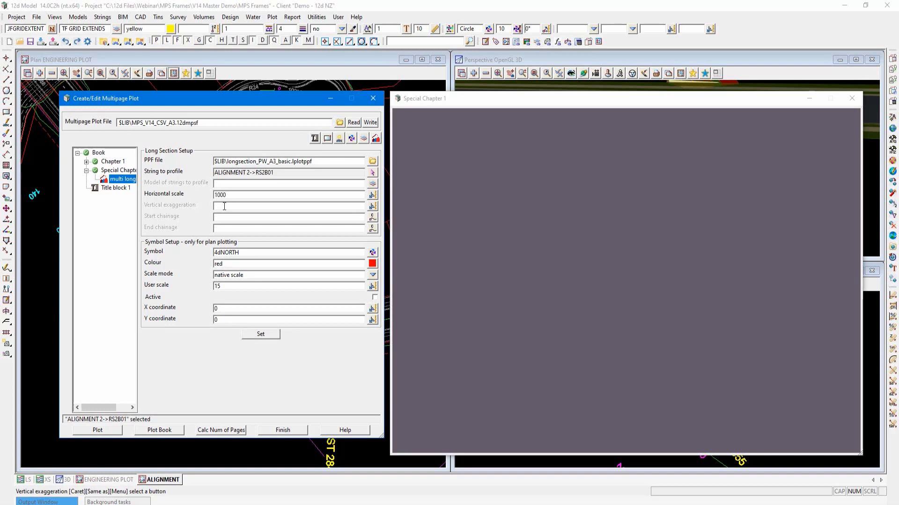
text(2)
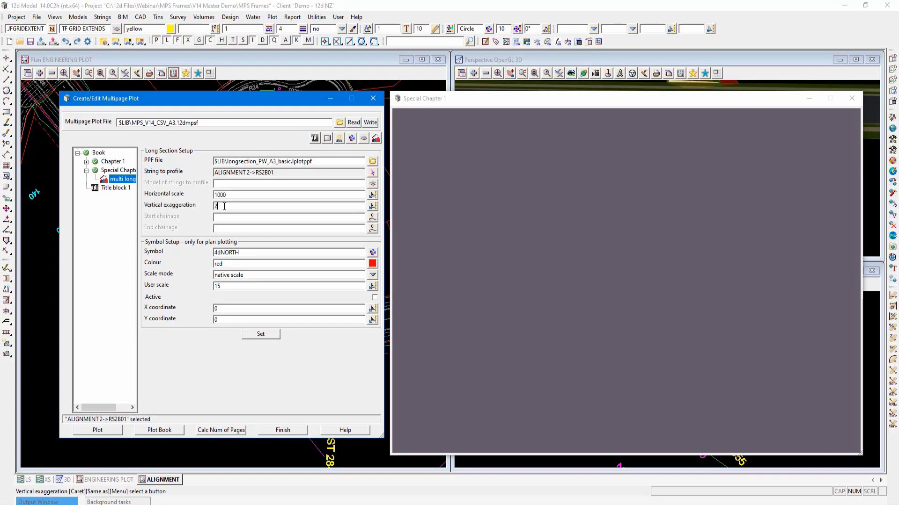
click(251, 335)
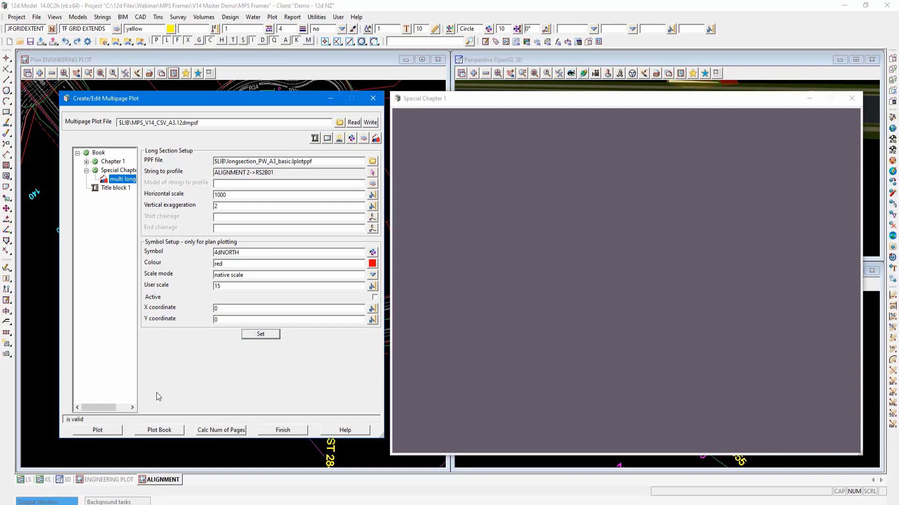
- Plot Special Chapter 1 to PDF, review both long section pages and their title blocks, and close the PDF
click(100, 432)
click(100, 431)
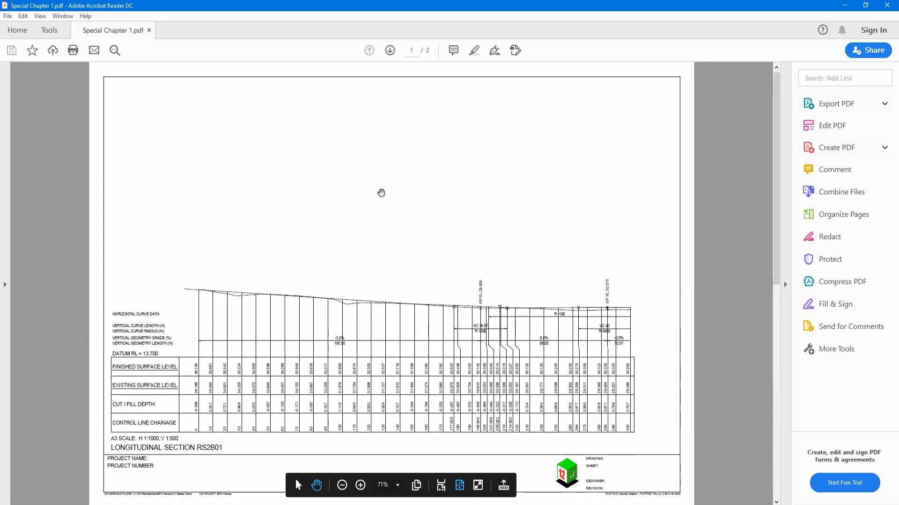
scroll(381, 193, down, 1)
scroll(381, 193, up, 1)
scroll(381, 193, down, 1)
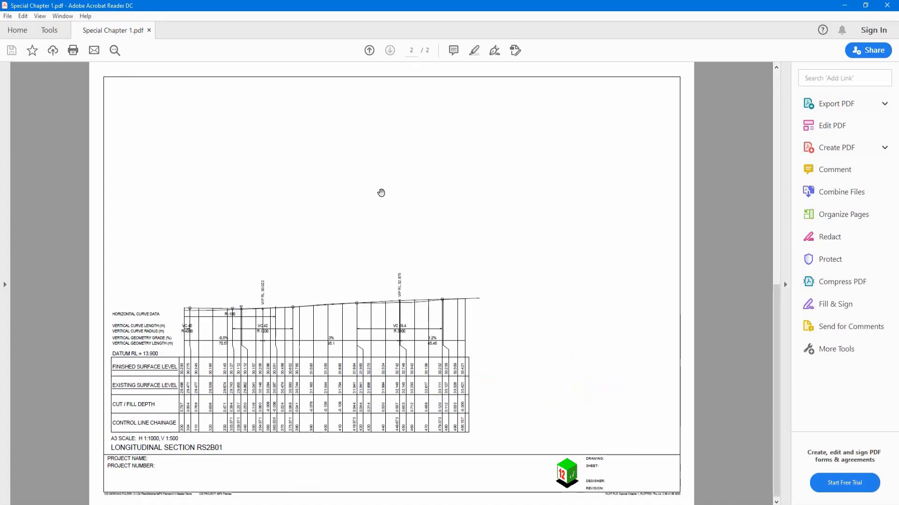
scroll(381, 193, up, 1)
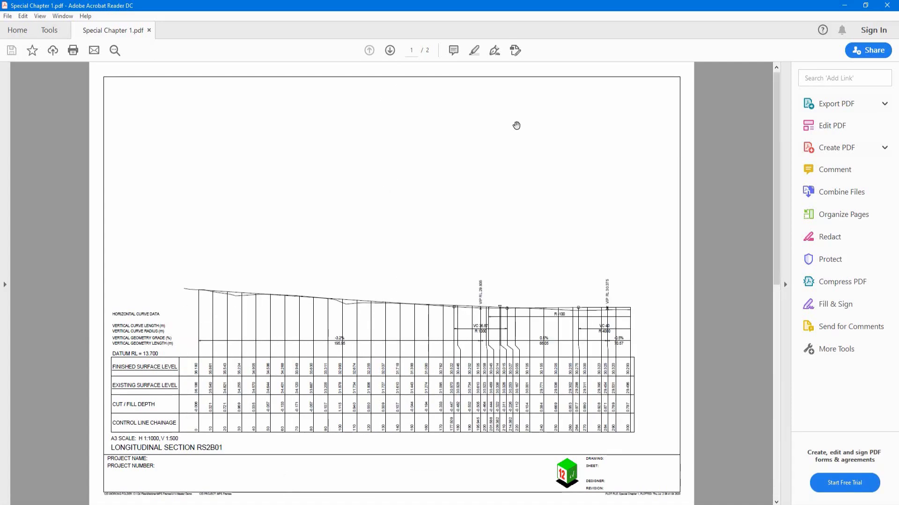
click(887, 5)
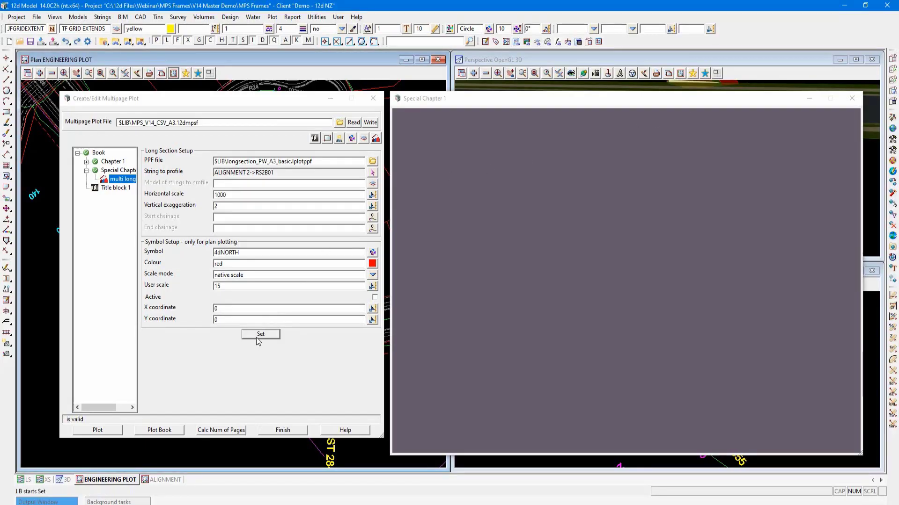
- Check Special Chapter 1's plot file names and sheet numbers in the Excel drawing register, and enable adding chapter page numbers to the plot file
click(259, 335)
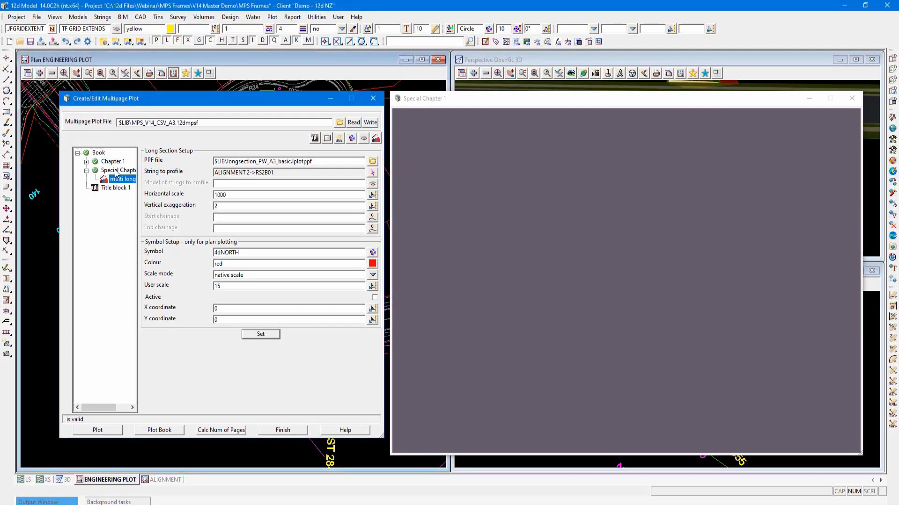
click(116, 171)
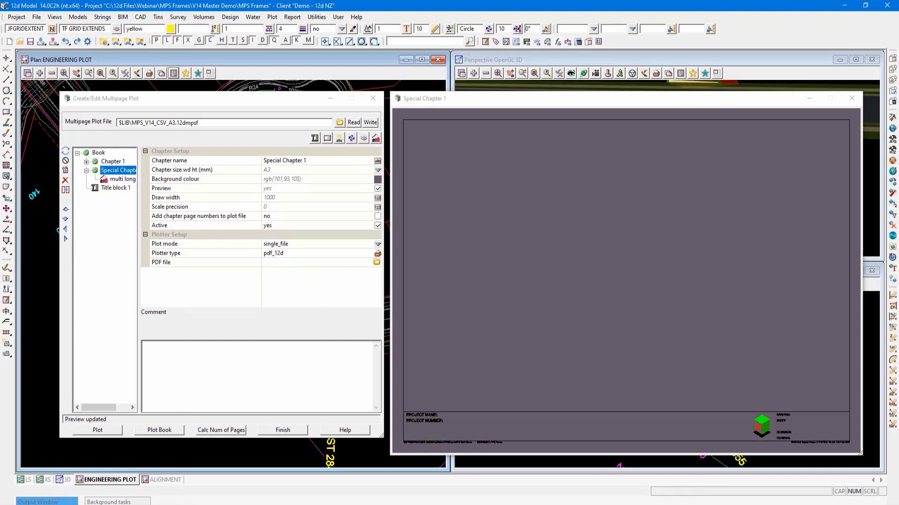
click(176, 504)
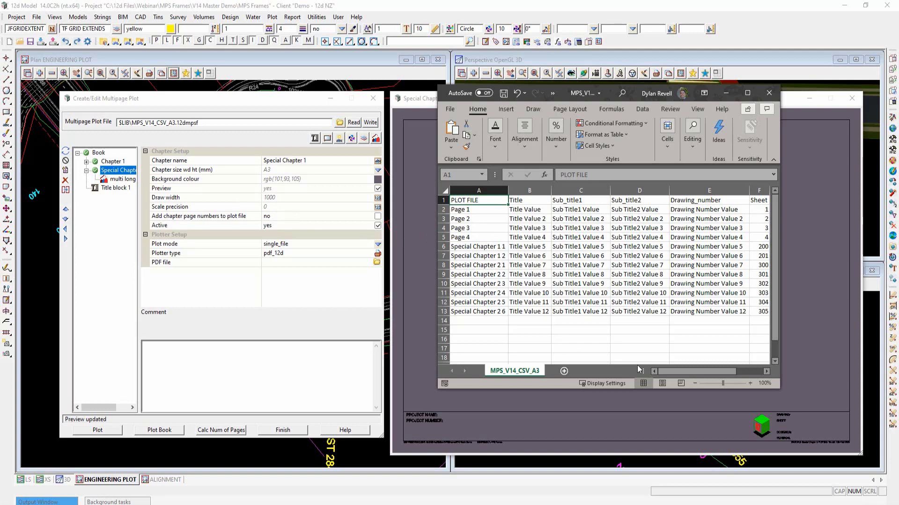
drag(670, 372, 698, 373)
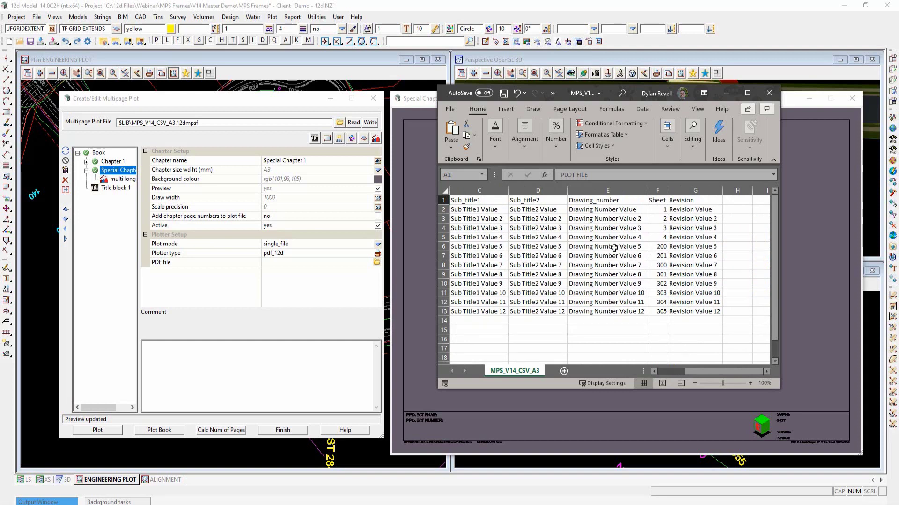
click(659, 246)
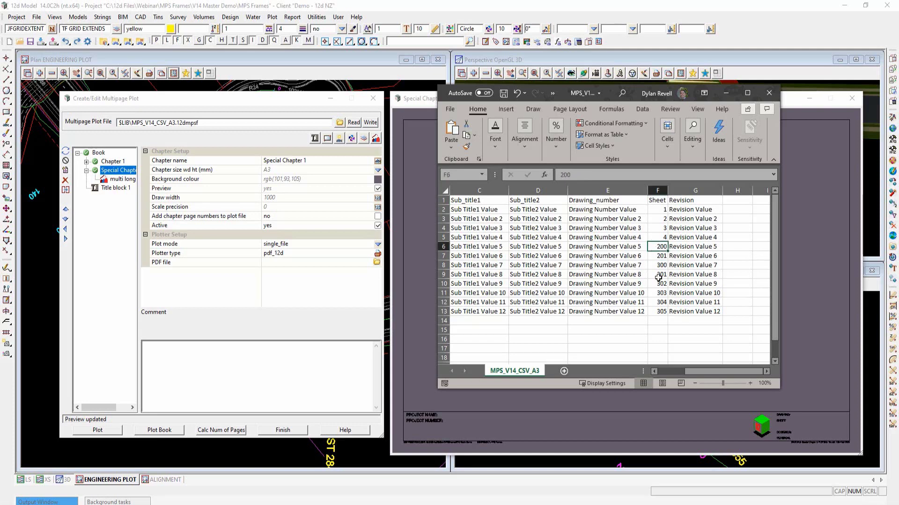
drag(697, 372, 662, 368)
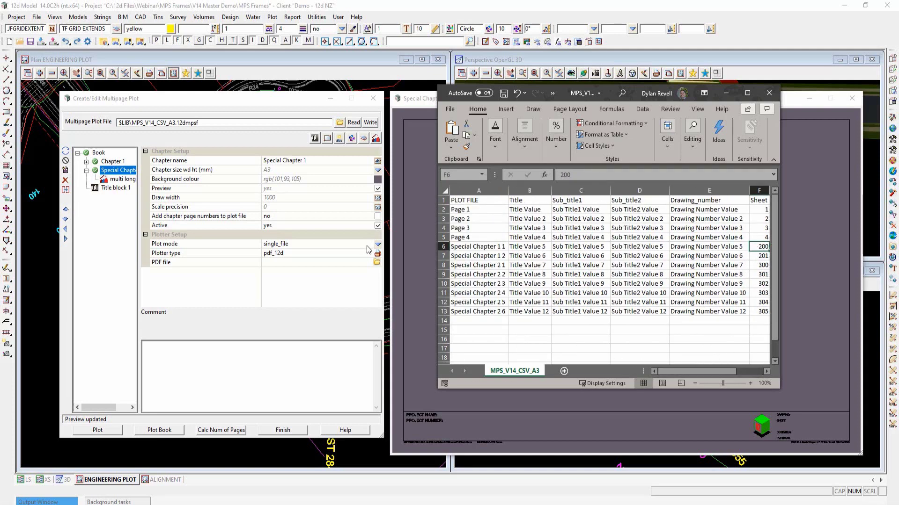
click(379, 223)
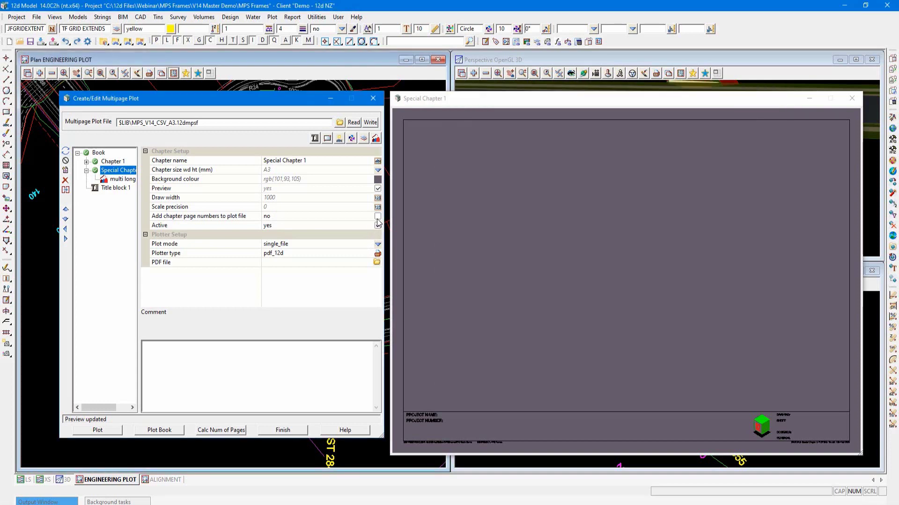
click(378, 217)
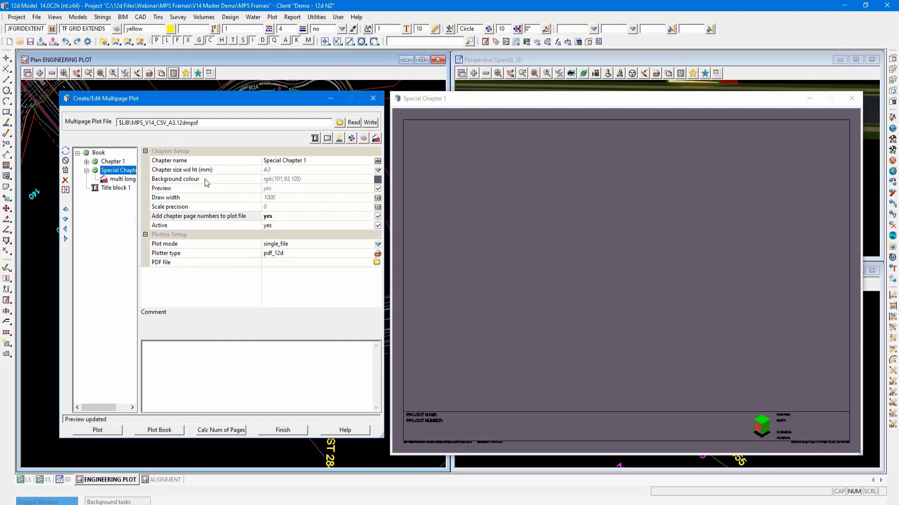
- Try a plan frame across the upper half of the Special Chapter 1 page showing the ENGINEERING PLOT view, and delete it
click(327, 138)
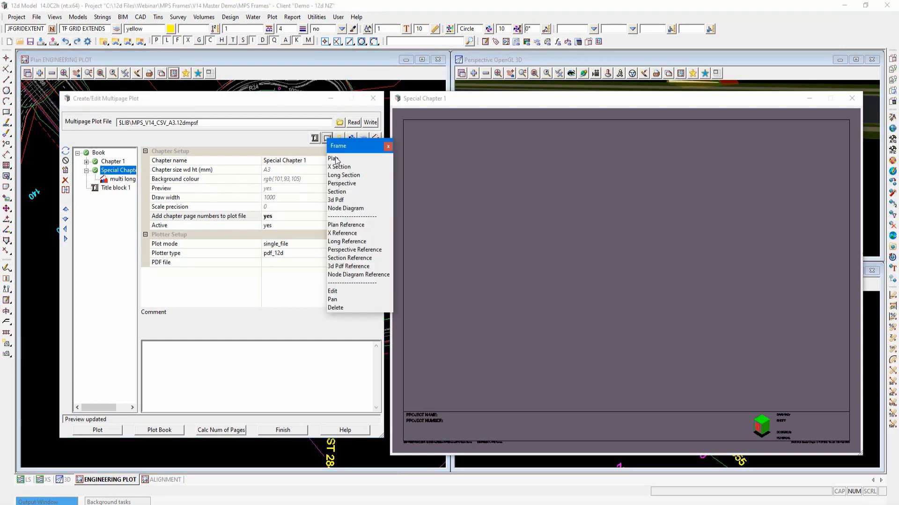
click(334, 159)
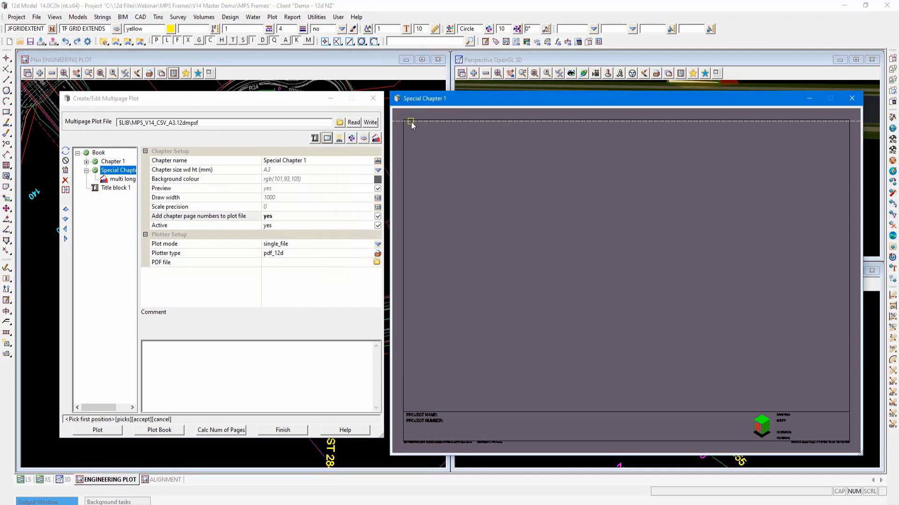
click(411, 122)
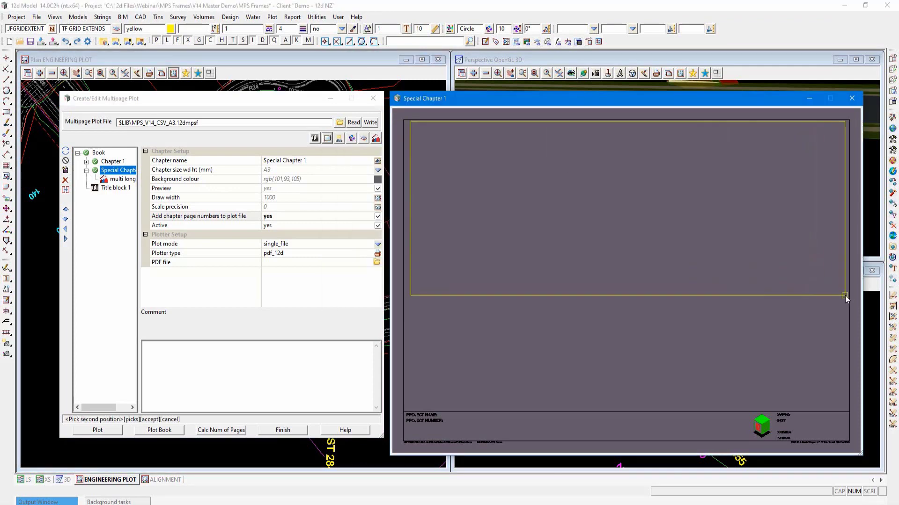
click(845, 296)
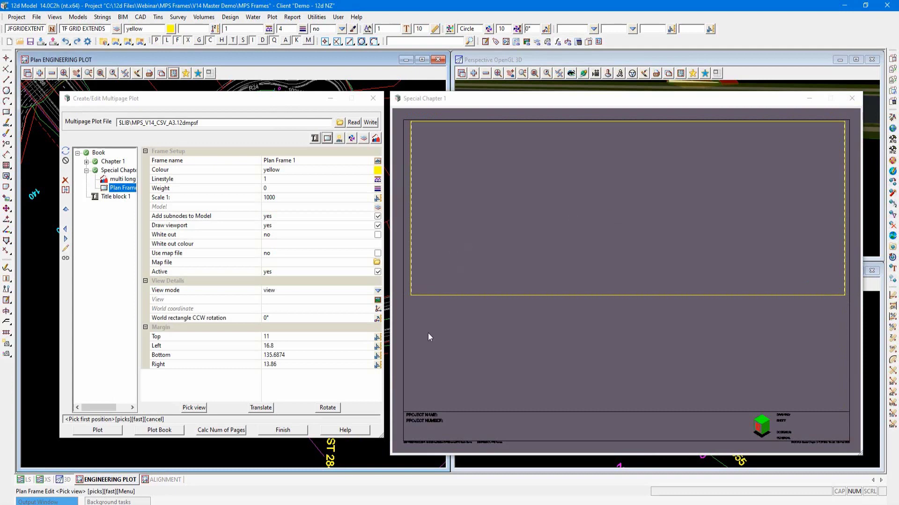
click(194, 408)
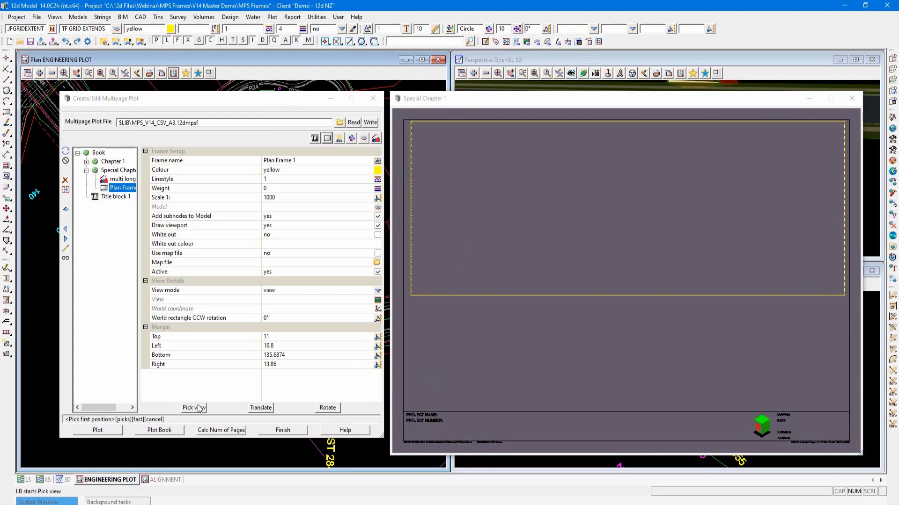
click(54, 100)
middle_click(54, 100)
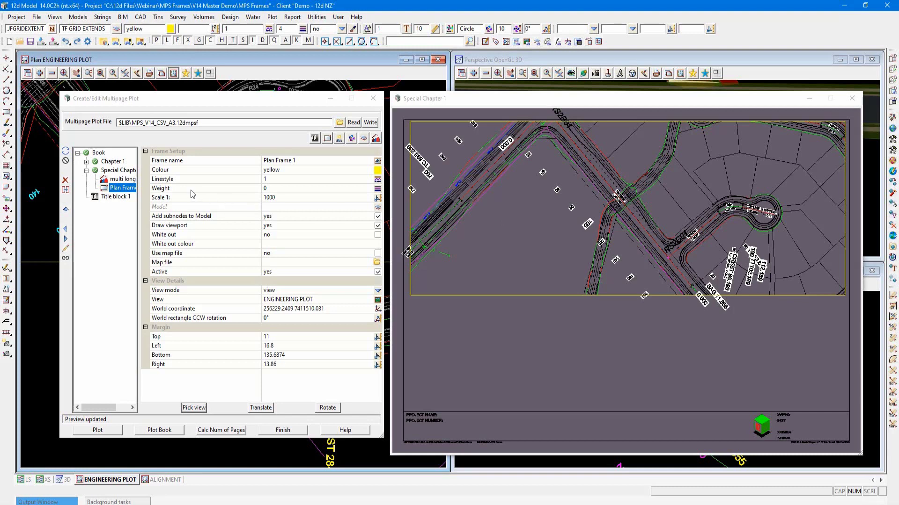
click(65, 181)
click(416, 271)
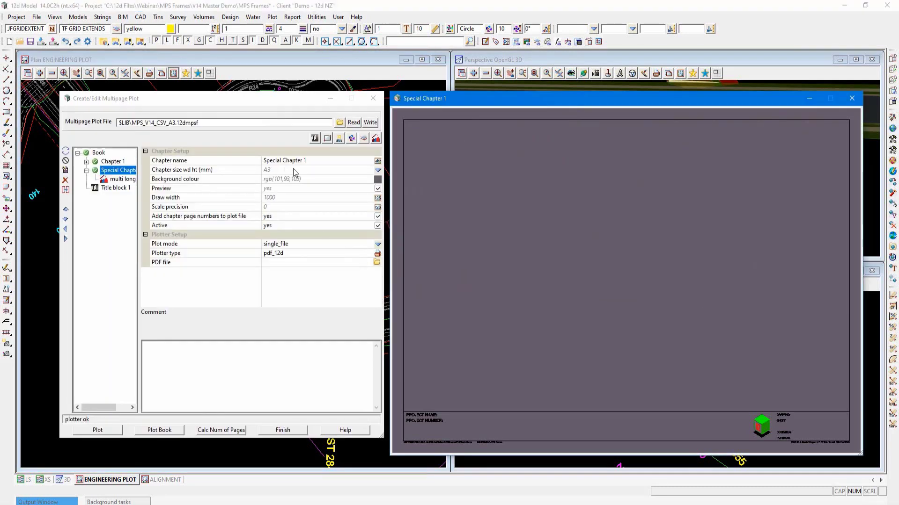
- Change the long section's PPF file to longsection_PW_A3_Plan.lplotppf from the working folder
click(123, 179)
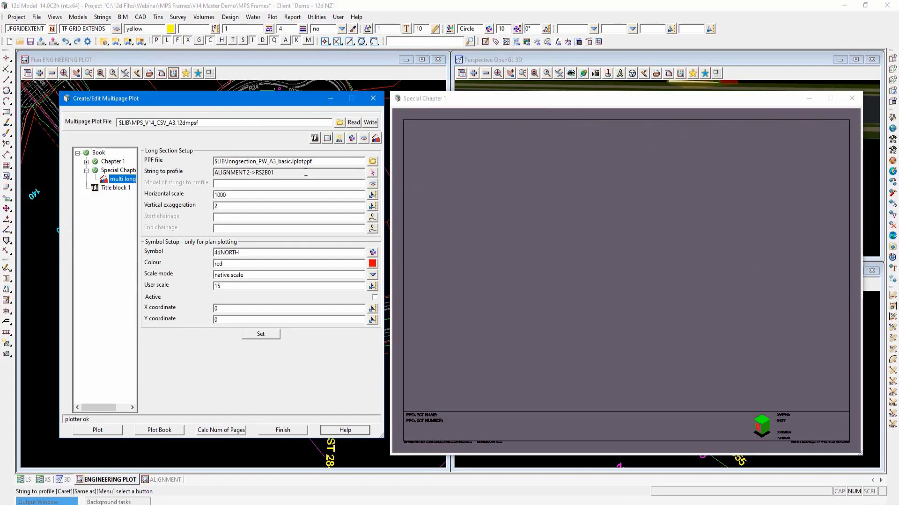
click(372, 161)
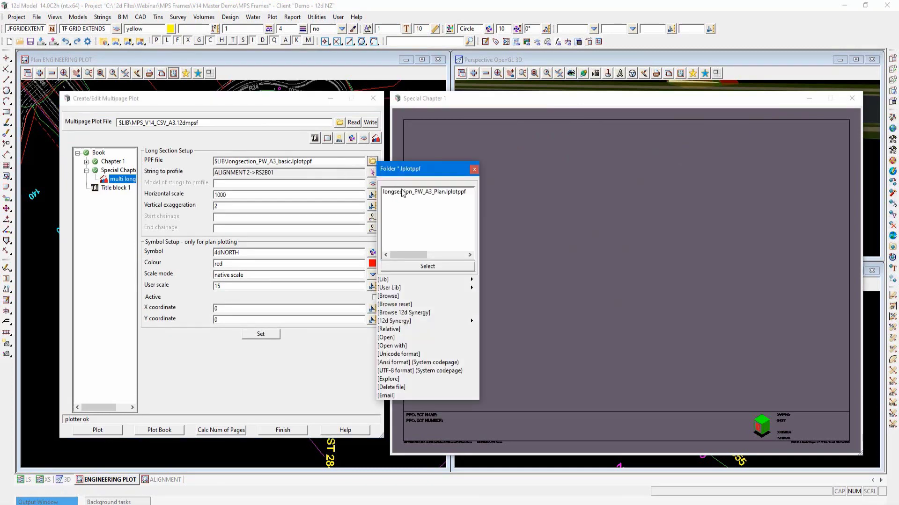
double_click(401, 192)
- Open the selected PPF in the Section Long Plot PPF Editor and examine its plan plotting parameters
click(375, 161)
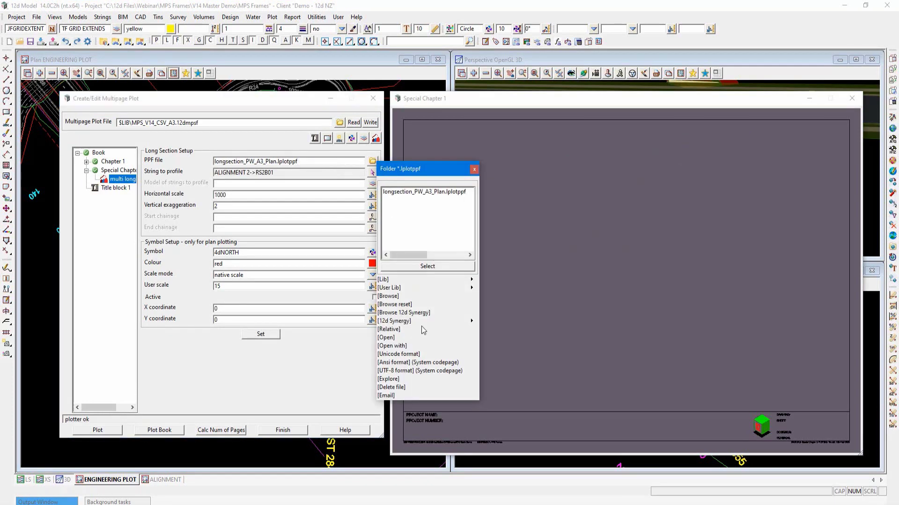
click(386, 340)
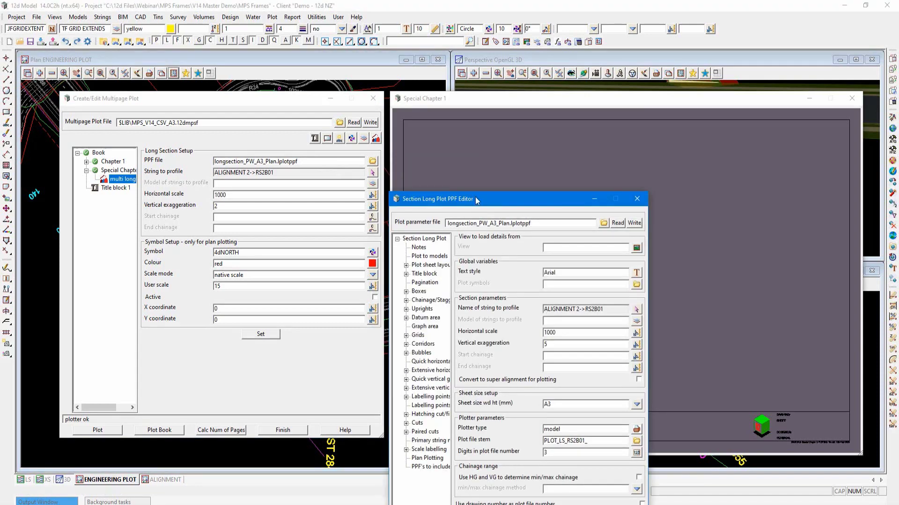
click(427, 341)
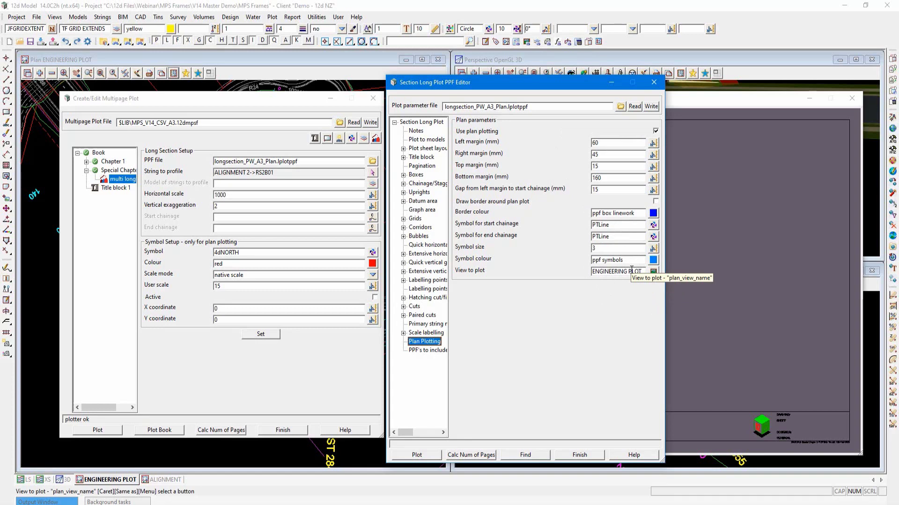
- Close the PPF editor, activate the long section's plan symbol, and set it to north with a user scale of 5
click(652, 83)
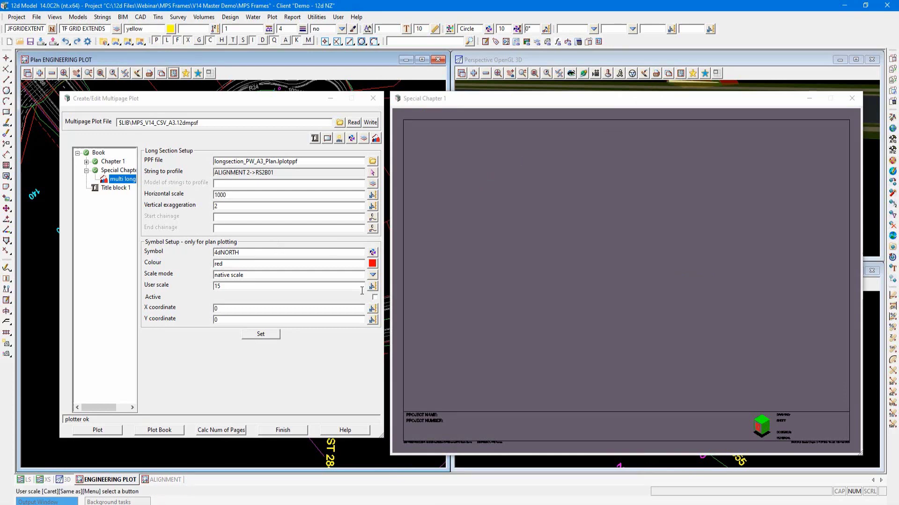
click(375, 298)
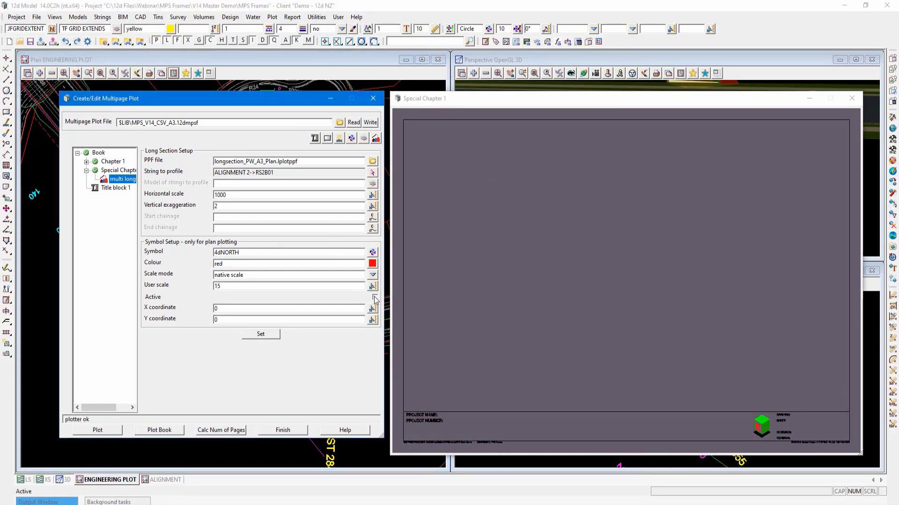
double_click(228, 253)
text(north)
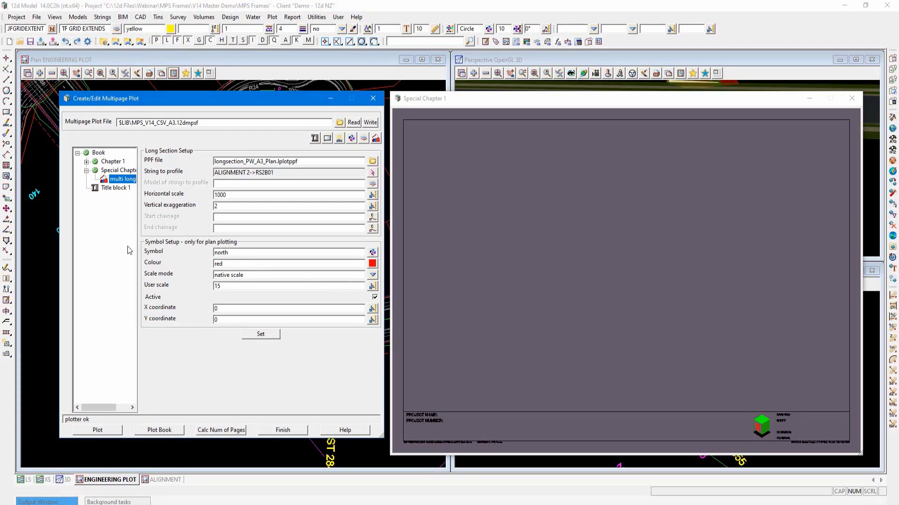
click(230, 263)
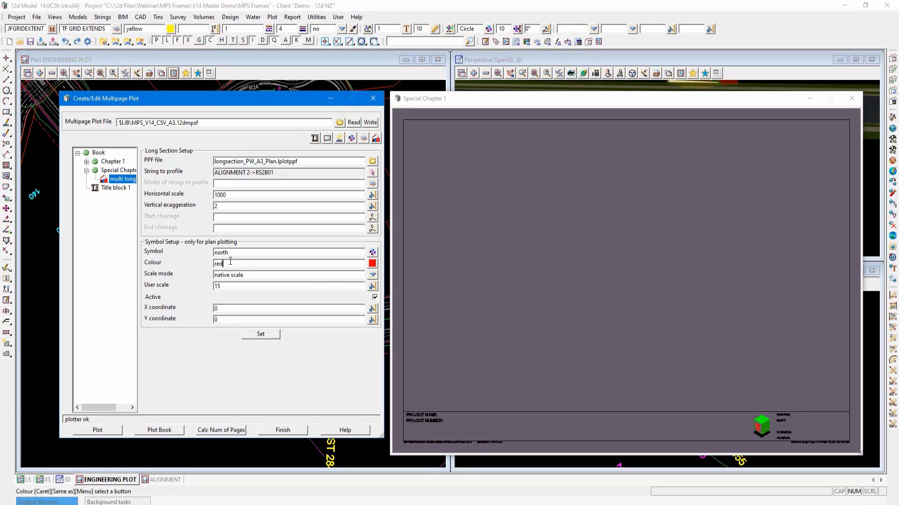
double_click(243, 287)
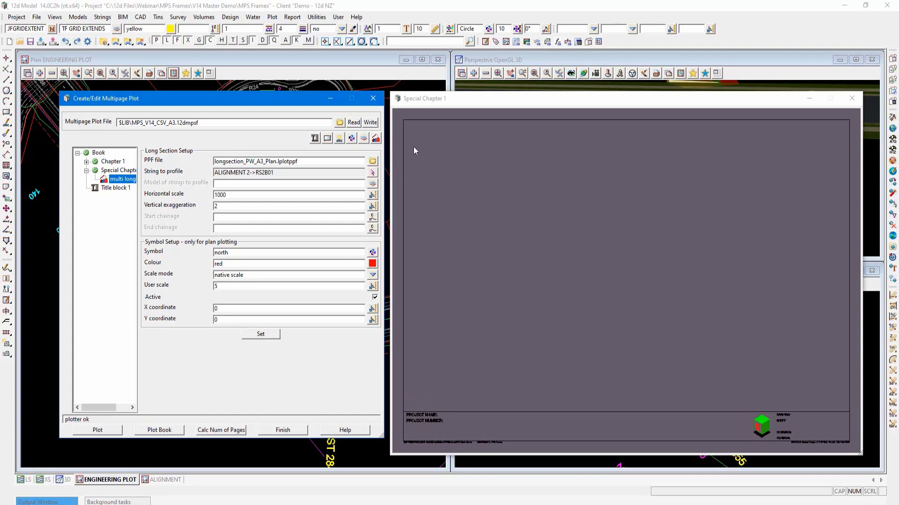
- Position the plan's north symbol at X 30, Y 260, apply the long section setup, and plot the chapter to check its PDF
double_click(231, 308)
text(30)
key(Tab)
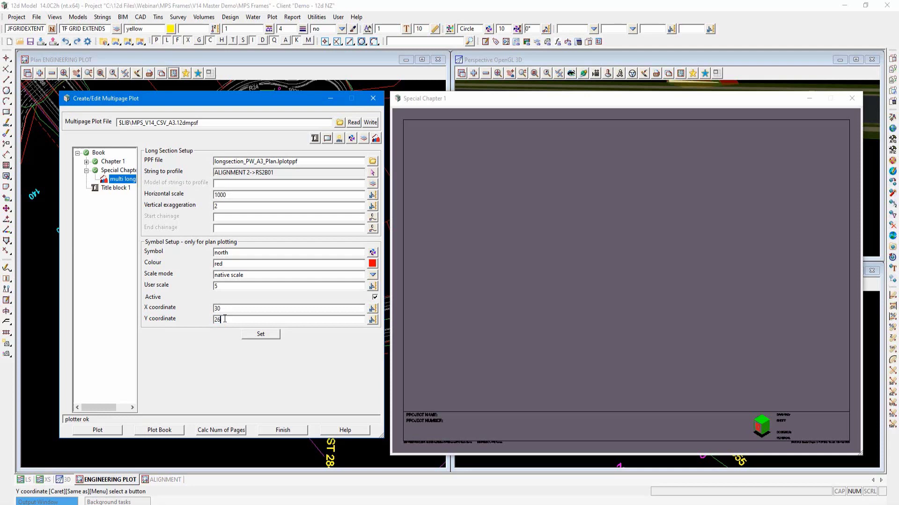
click(254, 335)
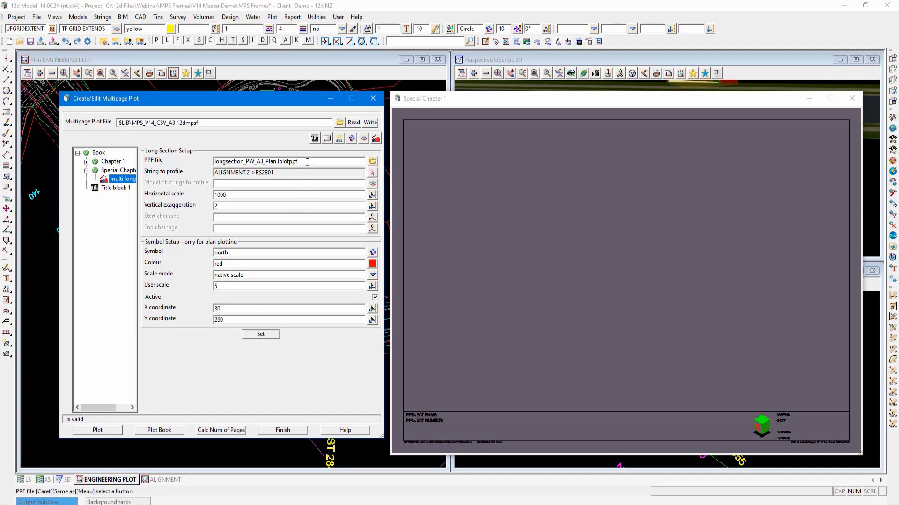
click(110, 433)
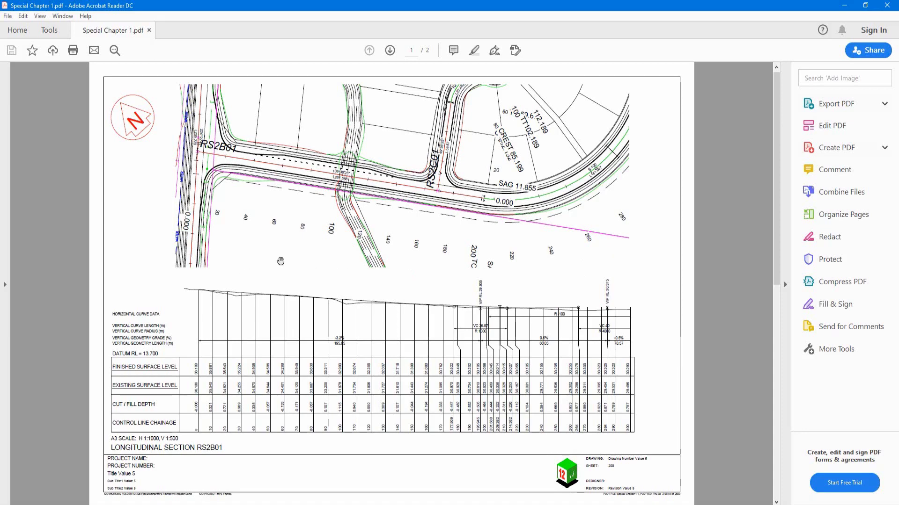
click(884, 5)
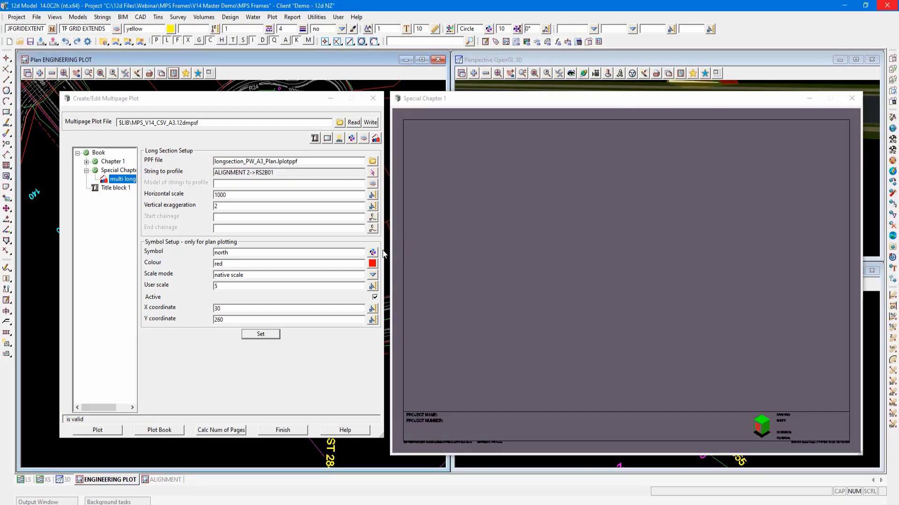
click(117, 171)
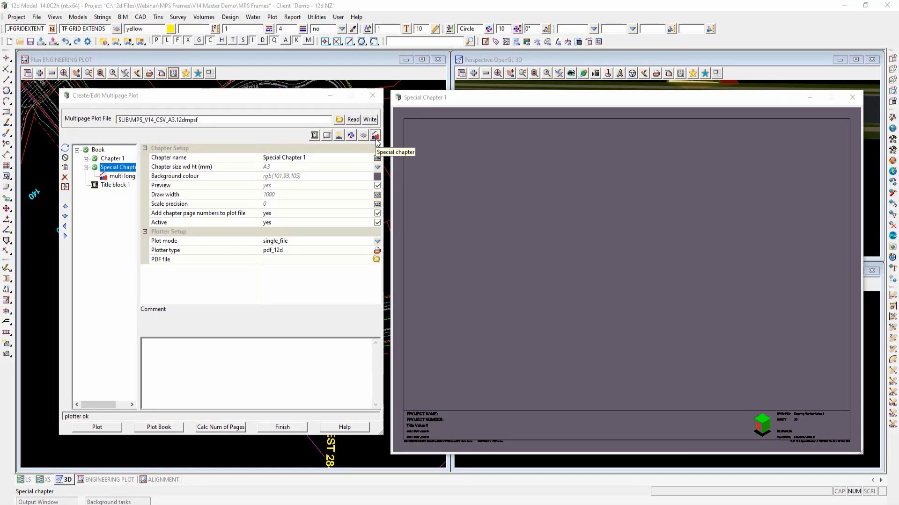
click(375, 137)
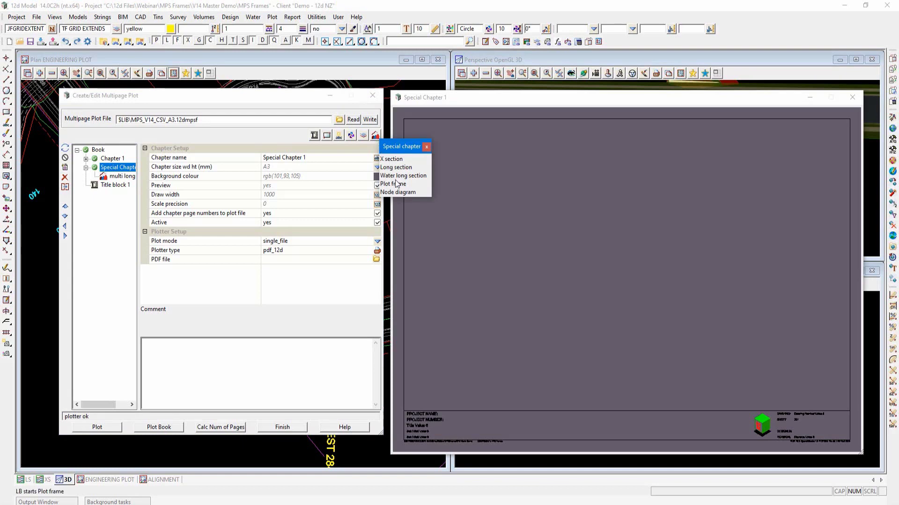
click(426, 147)
- Start creating plot frames along the long RS2A alignment string, using the A3 plot frame beside the alignments as the seed
click(330, 99)
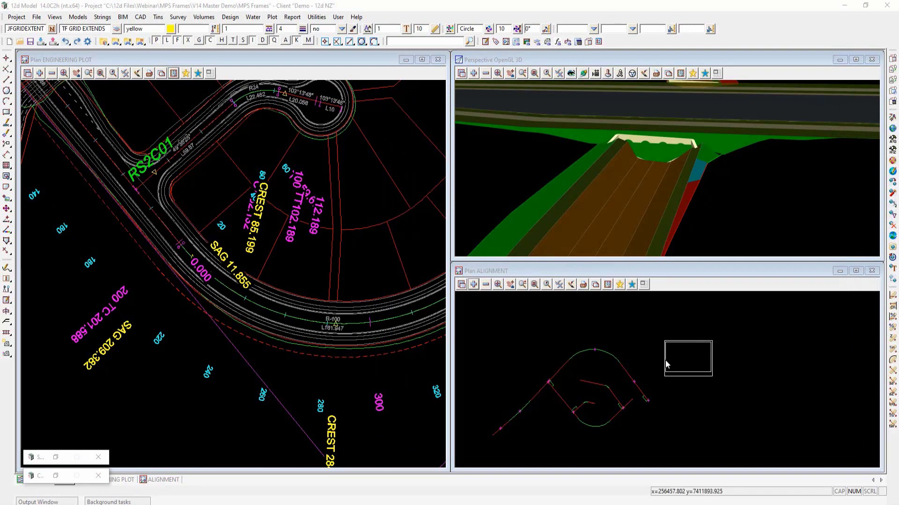
scroll(686, 354, up, 2)
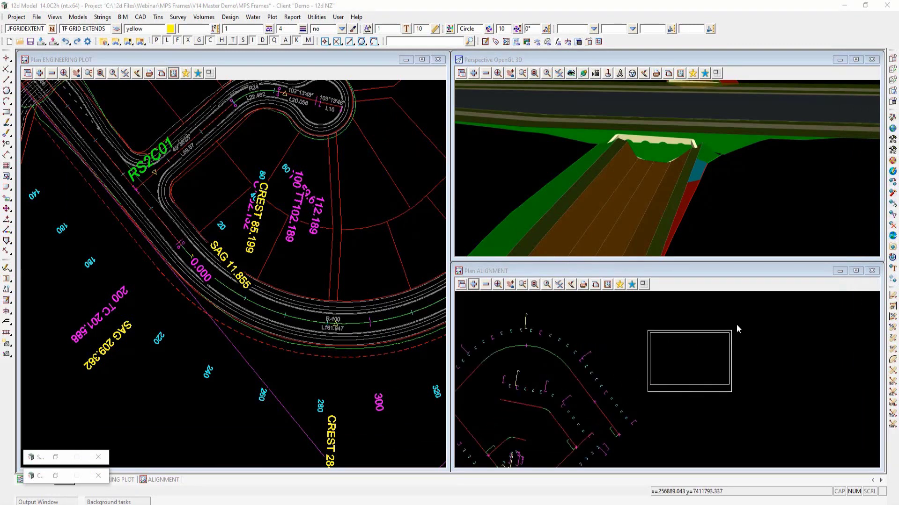
scroll(737, 324, down, 1)
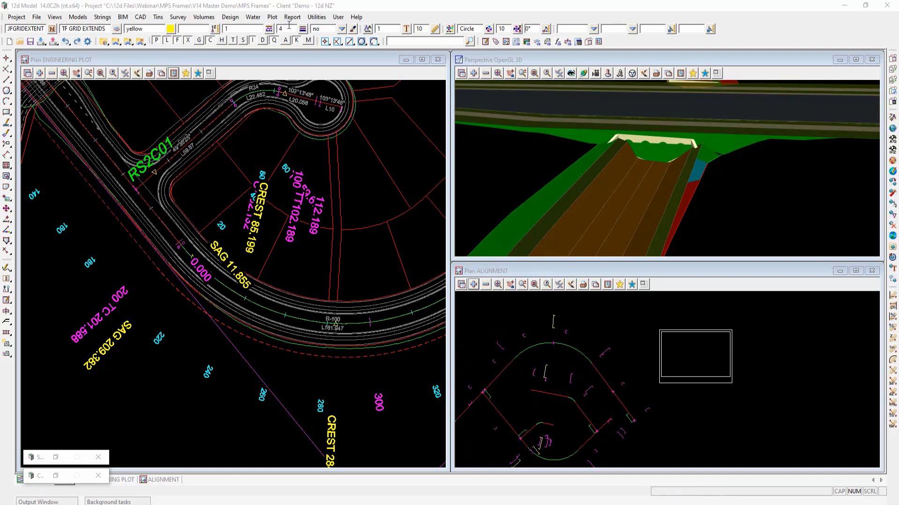
click(272, 17)
mouse_move(304, 104)
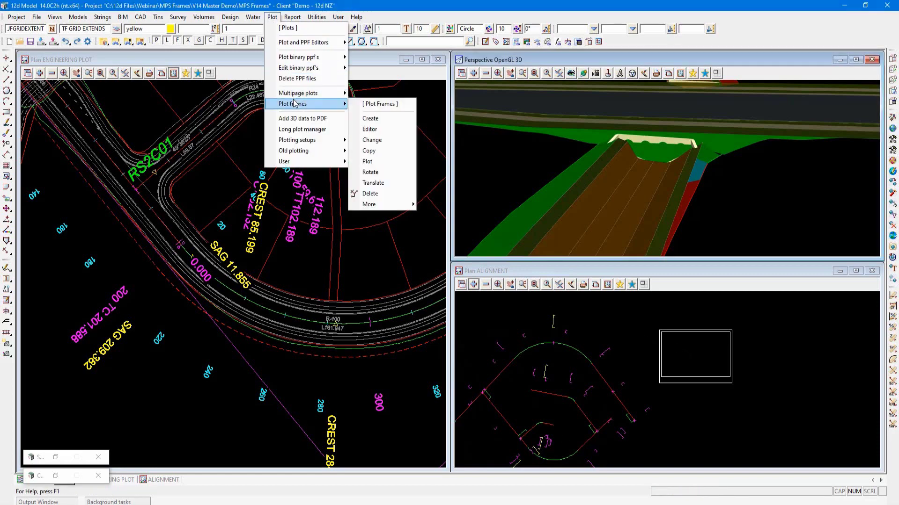
mouse_move(379, 207)
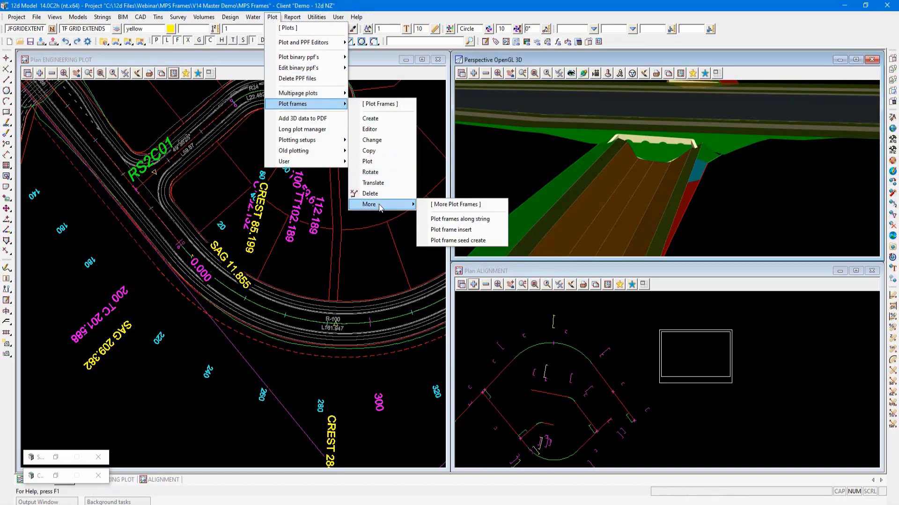
click(438, 220)
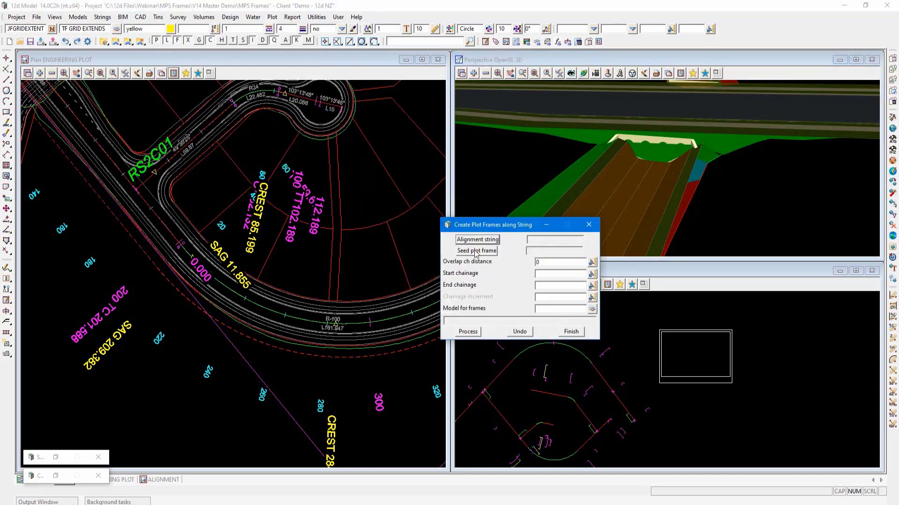
click(582, 352)
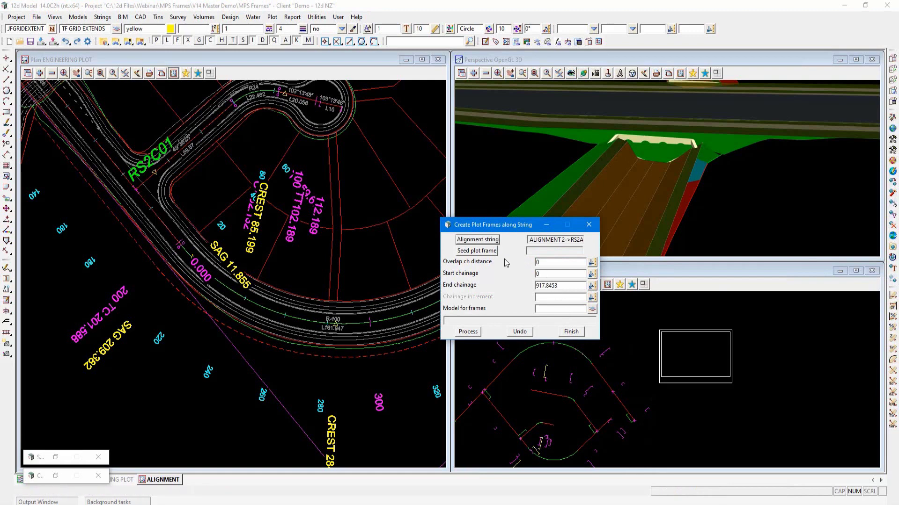
click(670, 332)
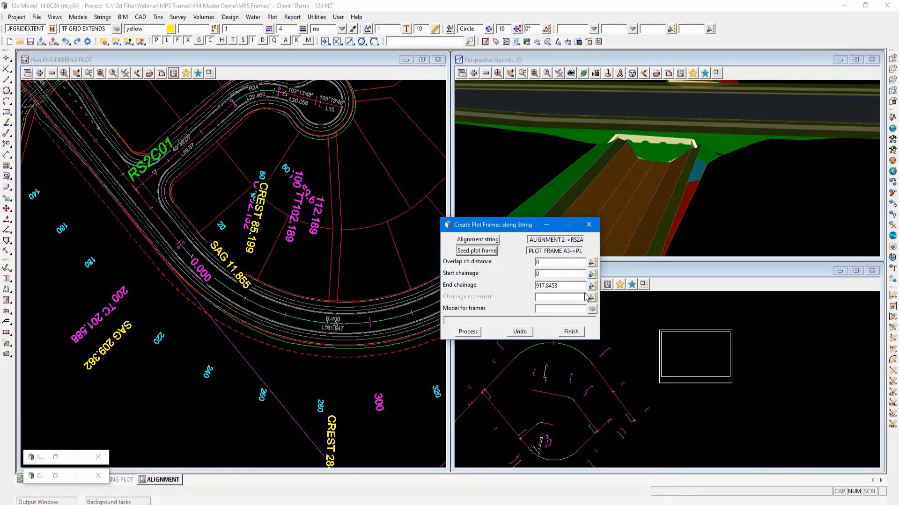
- Set the overlap chainage distance to 10 and the model for frames to "frames alignment", and generate the plot frames
double_click(550, 262)
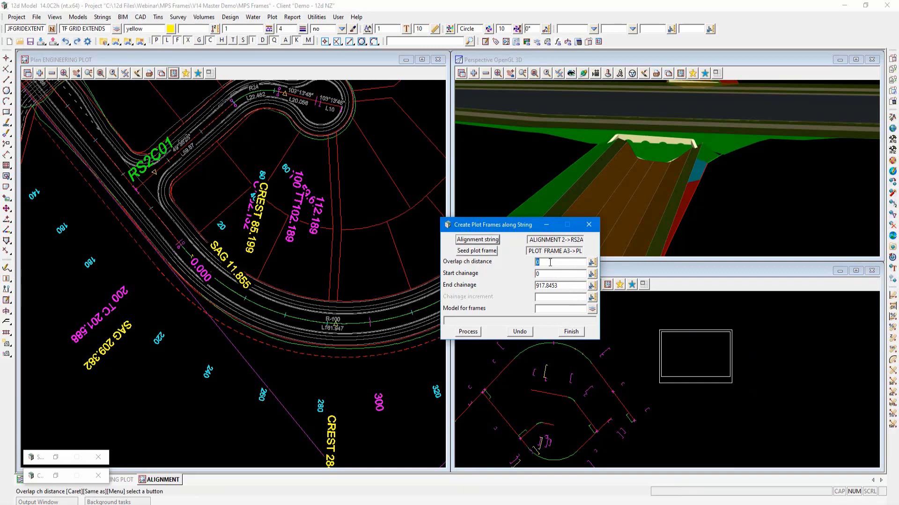
click(555, 309)
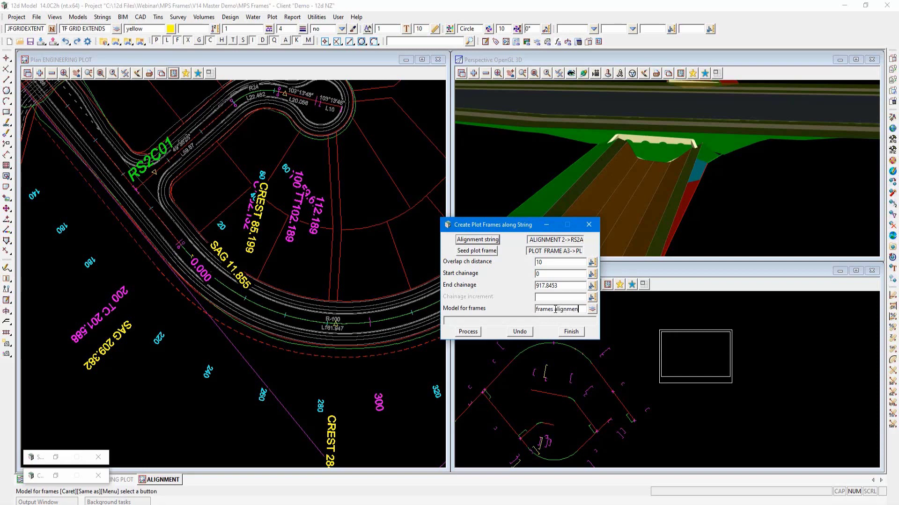
text(frames alignment)
key(Return)
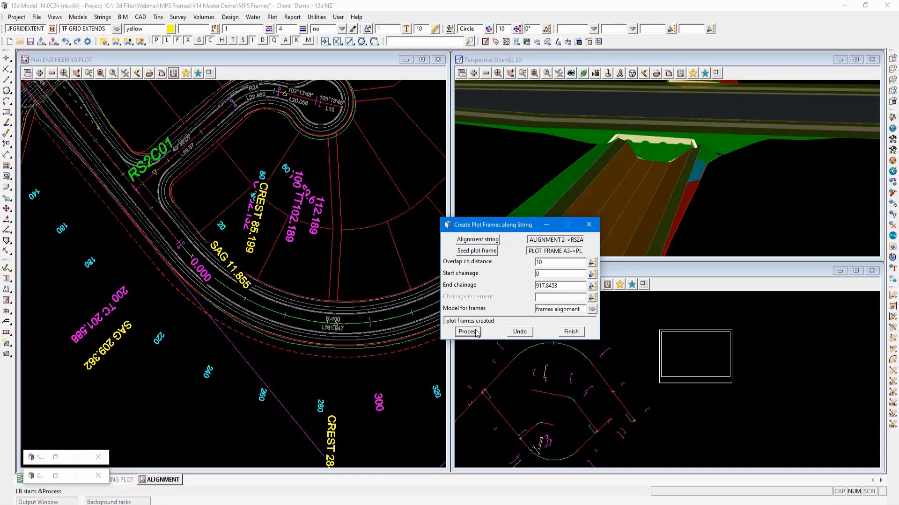
click(571, 331)
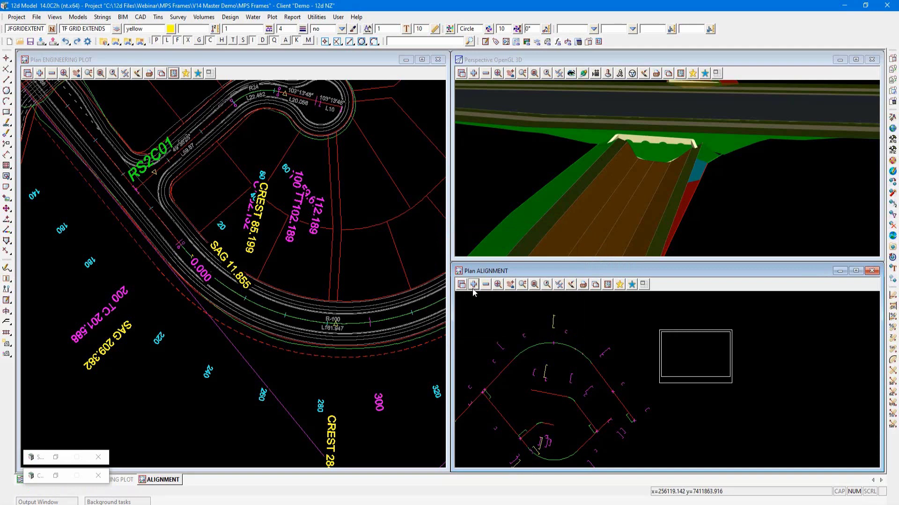
- Add the "frames alignment" model to the ALIGNMENT plan view and check the frames' layout along the road
click(473, 284)
text(fram)
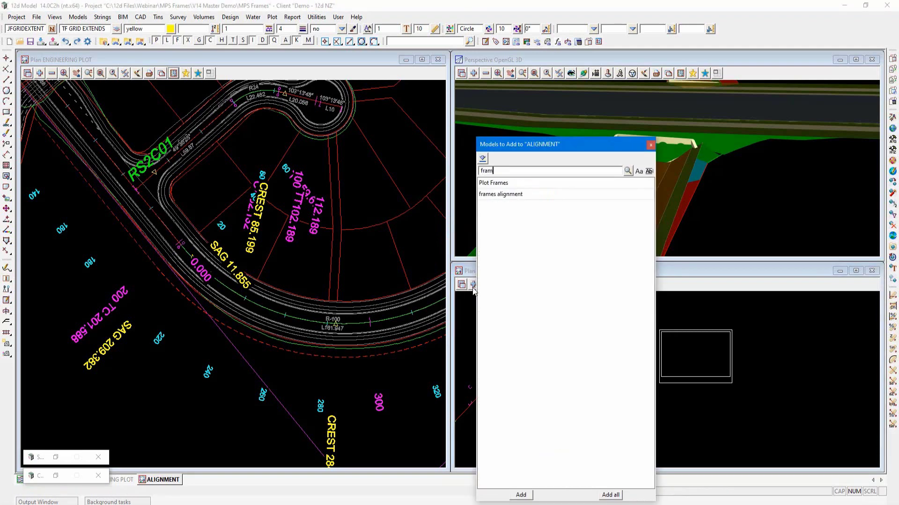
double_click(518, 196)
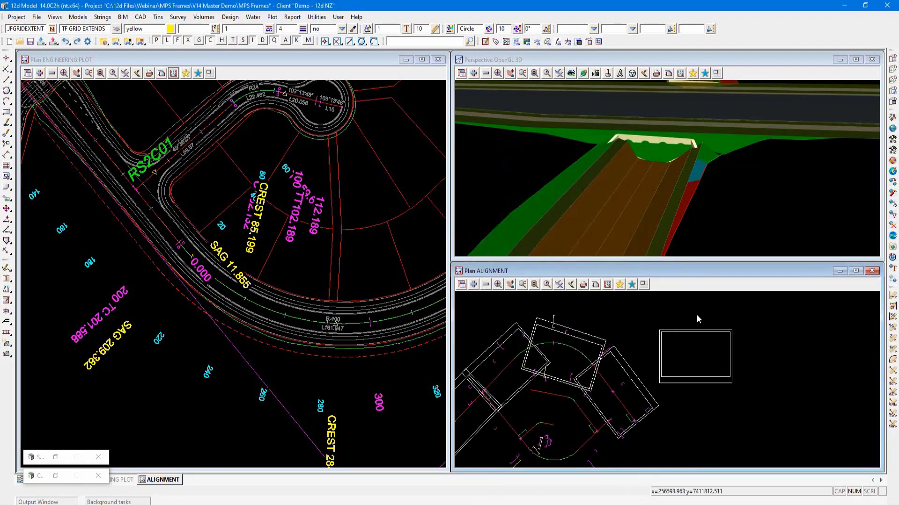
scroll(697, 315, down, 2)
scroll(613, 355, down, 1)
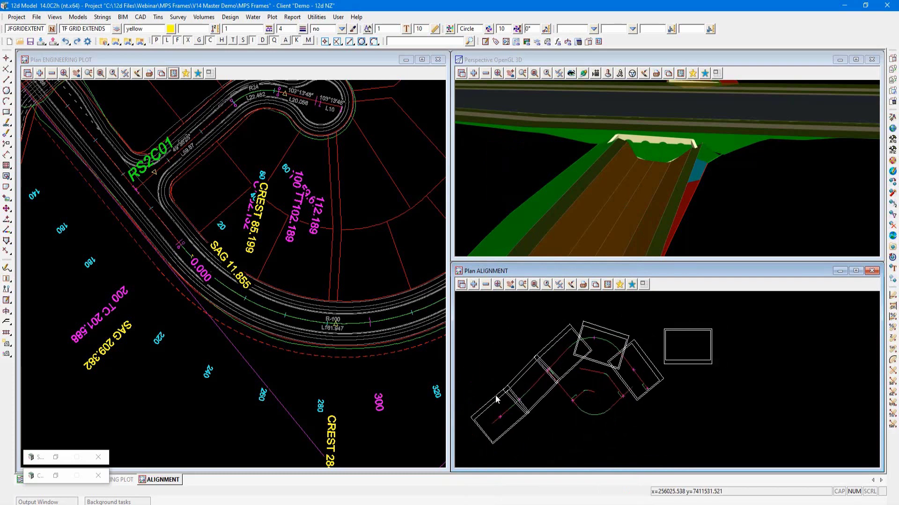
scroll(496, 399, up, 1)
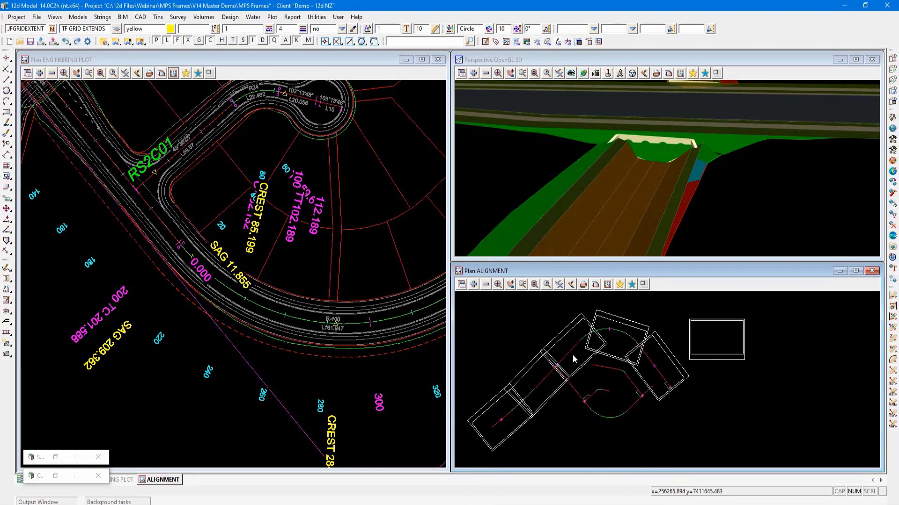
- Return to the multipage plot setup and add a plot frame special chapter after Special Chapter 1
click(56, 458)
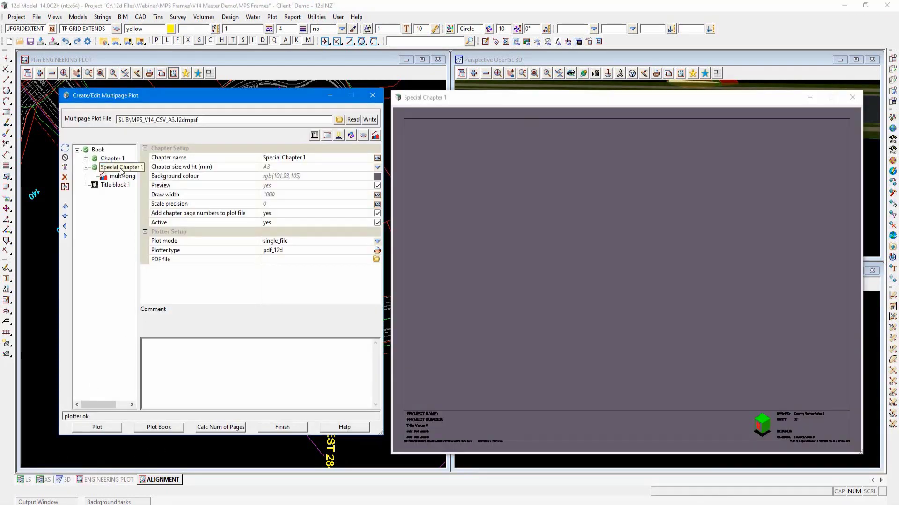
click(120, 169)
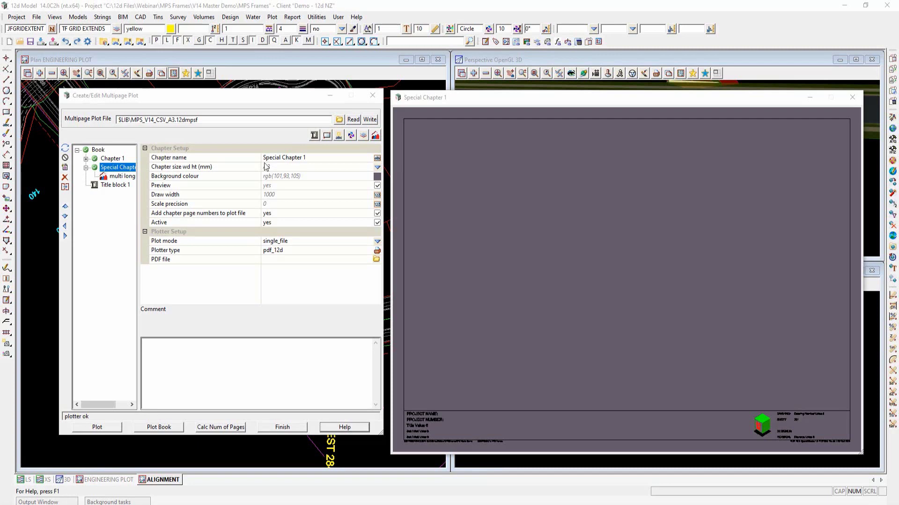
click(378, 134)
click(378, 135)
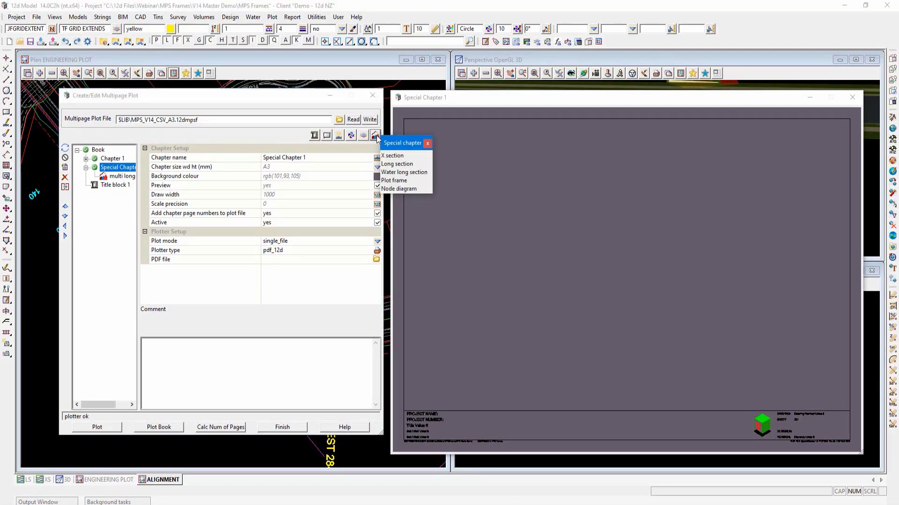
click(394, 181)
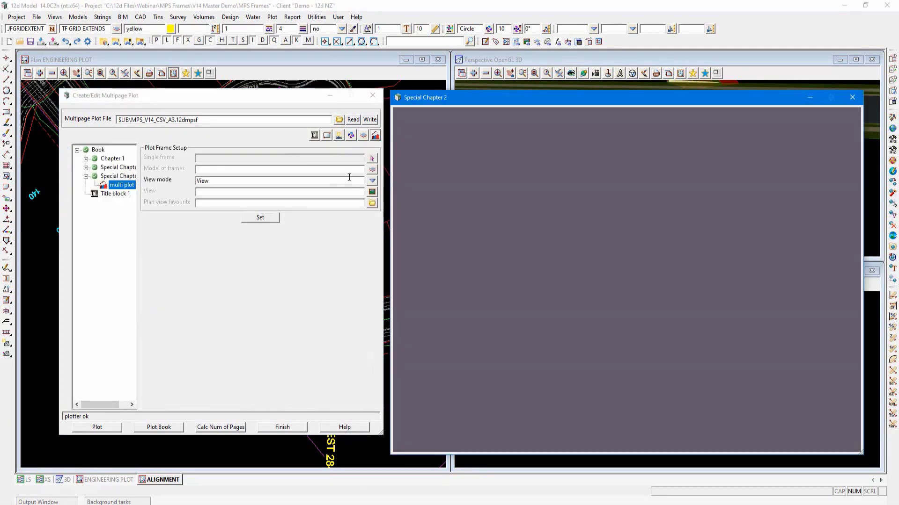
- Set the new chapter's model of frames to "frames alignment" and its view to ENGINEERING PLOT, and apply the setup
click(372, 169)
text(fram)
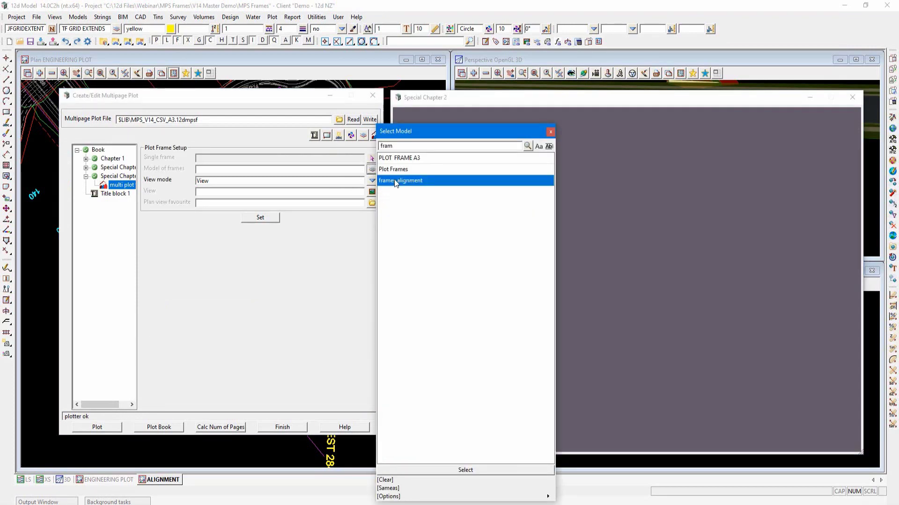
click(394, 181)
click(371, 192)
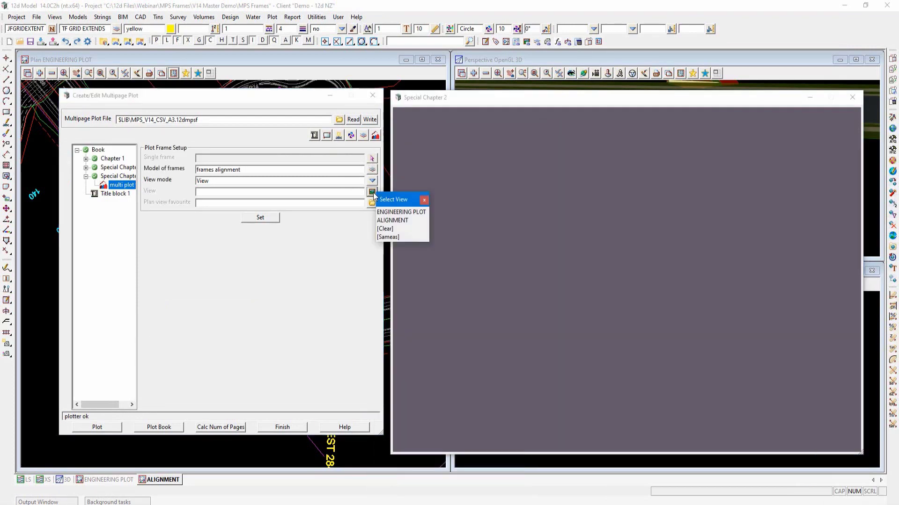
click(388, 214)
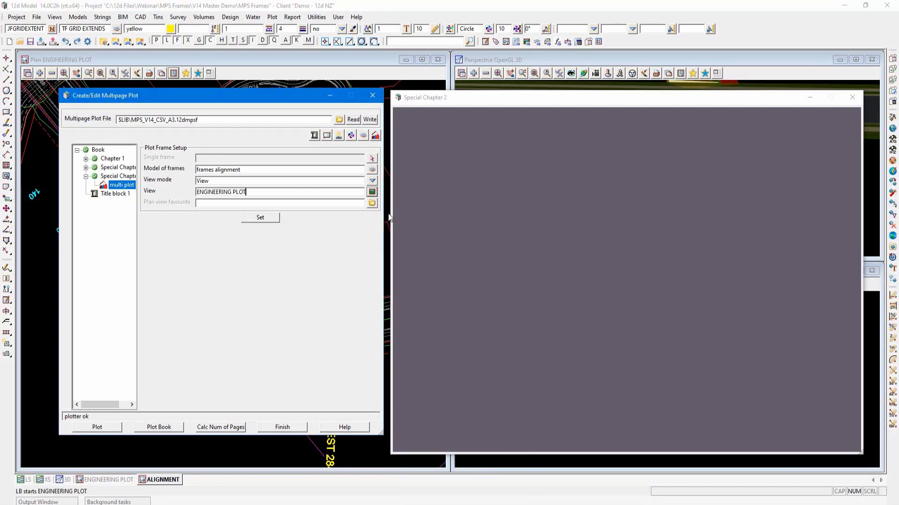
click(261, 218)
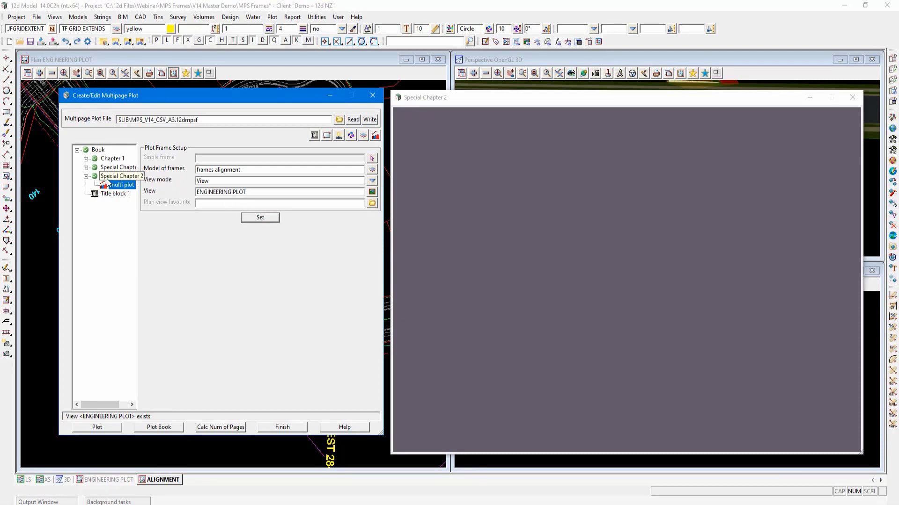
- Apply the plot frame setup and add a title block reference to Book->Title block 1 in Special Chapter 2
click(255, 218)
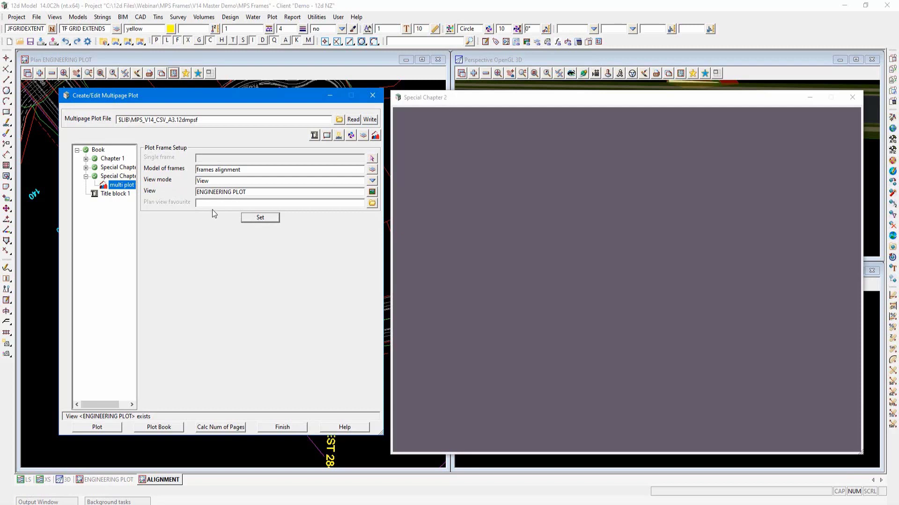
click(123, 177)
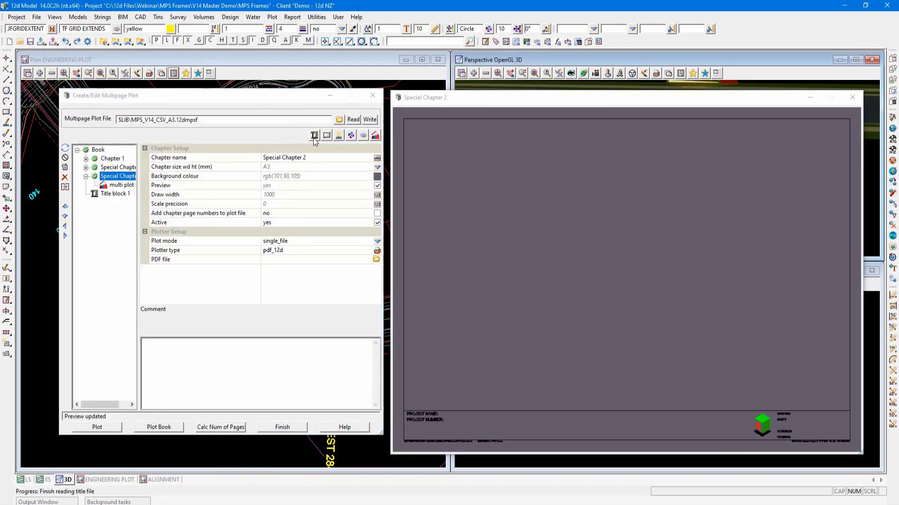
click(314, 135)
click(328, 166)
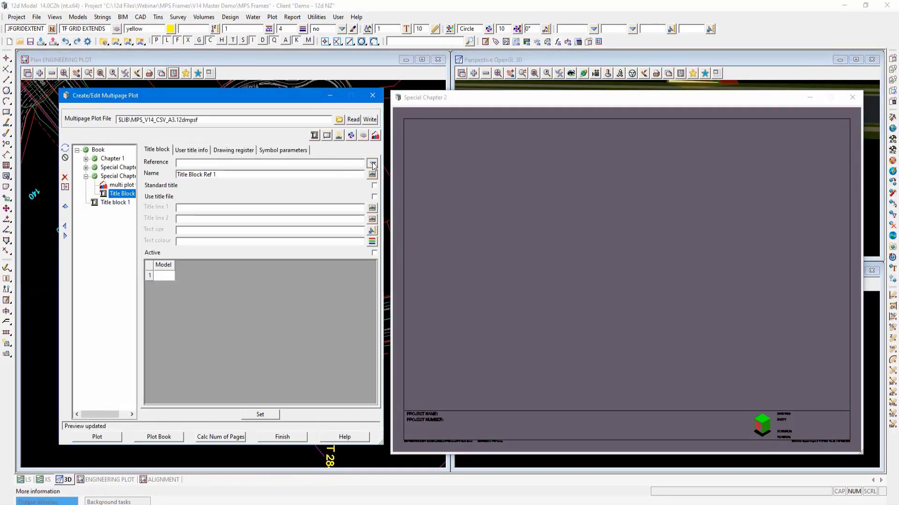
click(372, 163)
click(402, 183)
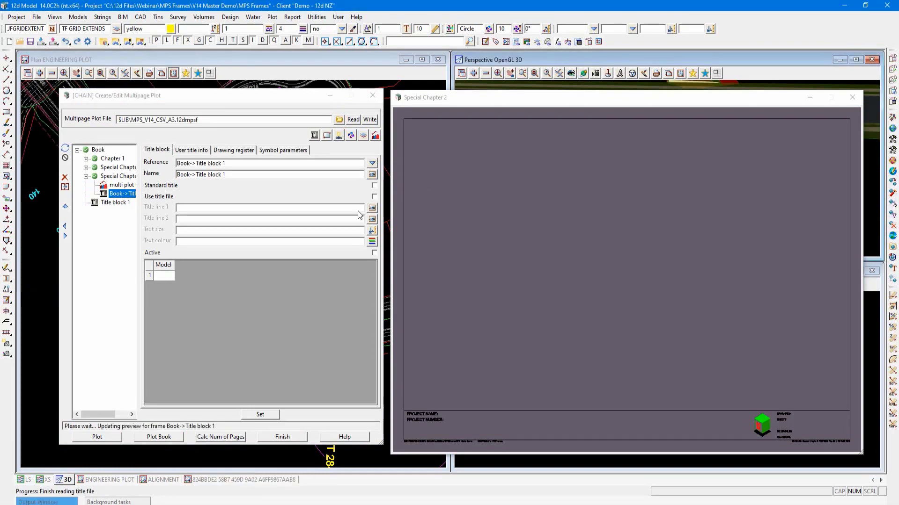
click(260, 414)
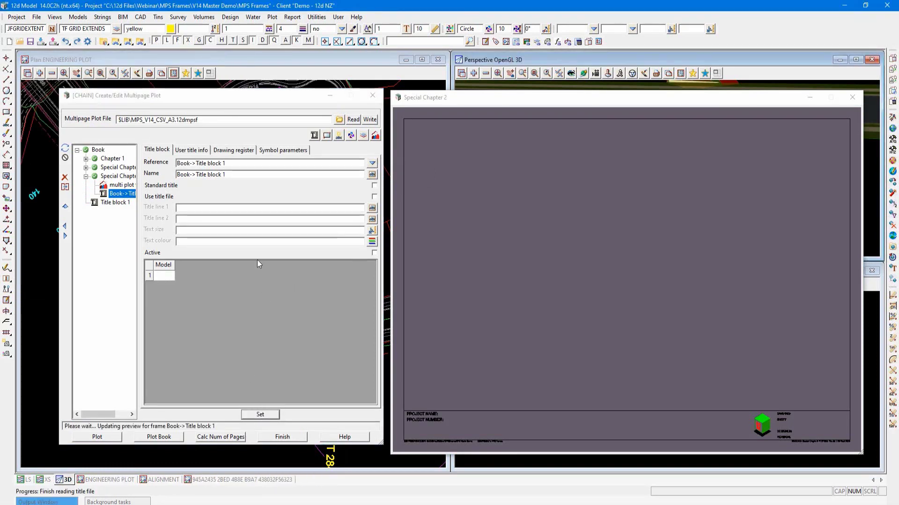
- Define a "north" symbol for the title block with User scale mode, scale 10 and rotate with plot set to yes
click(263, 150)
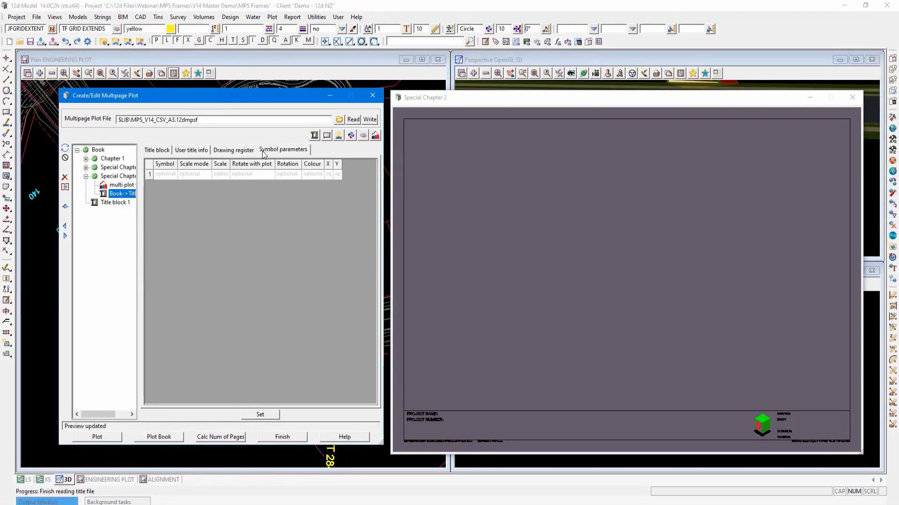
click(172, 176)
text(north)
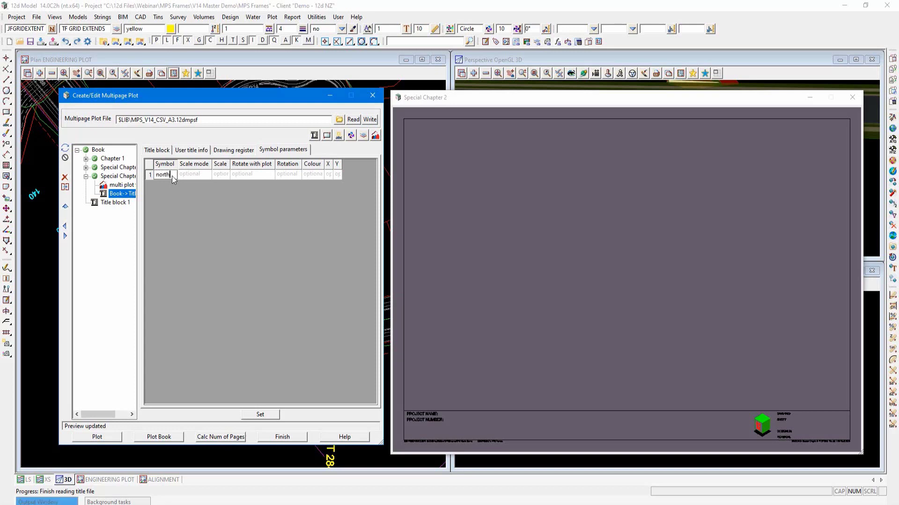
right_click(214, 178)
right_click(207, 177)
click(223, 205)
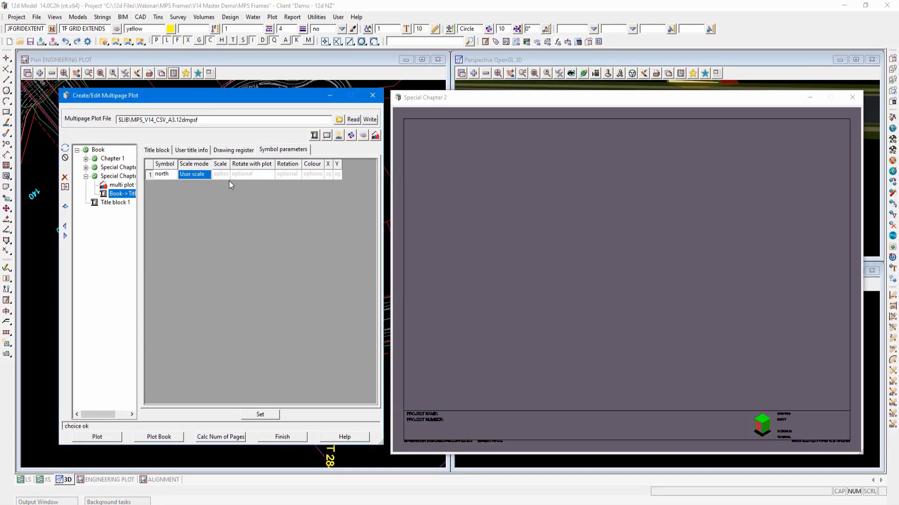
click(224, 176)
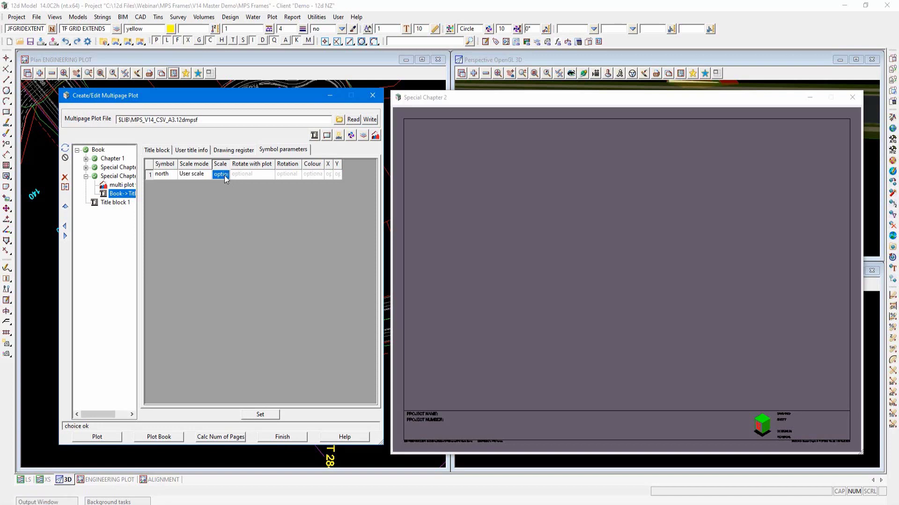
text(10)
right_click(255, 176)
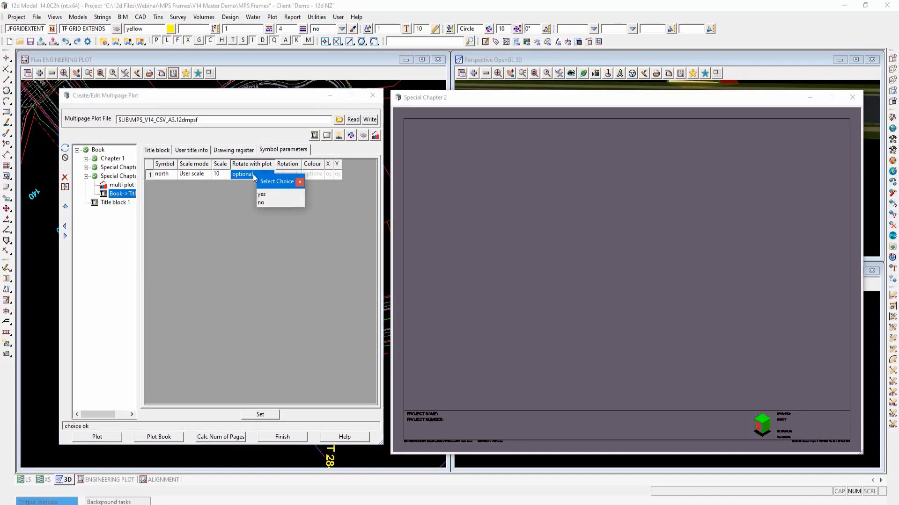
click(262, 194)
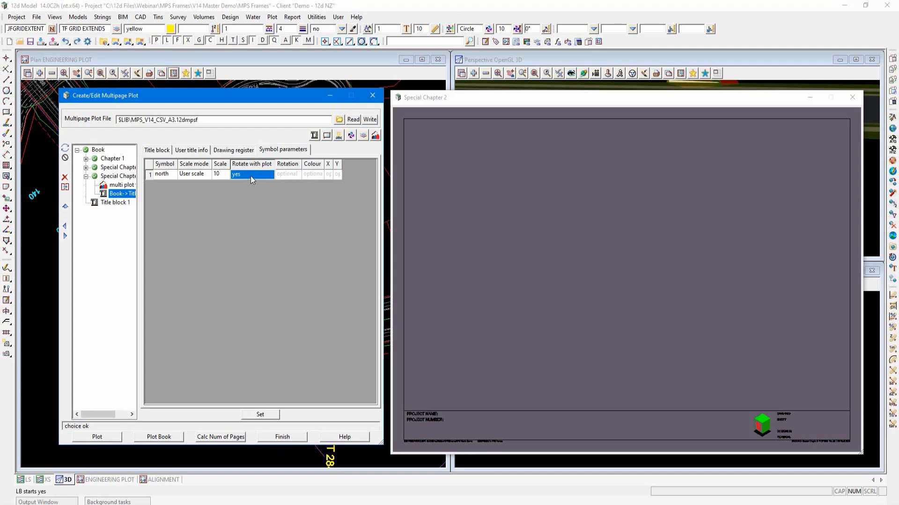
- Colour the north symbol red, enter its X position and a Y position of 250, and apply the title block settings
click(316, 174)
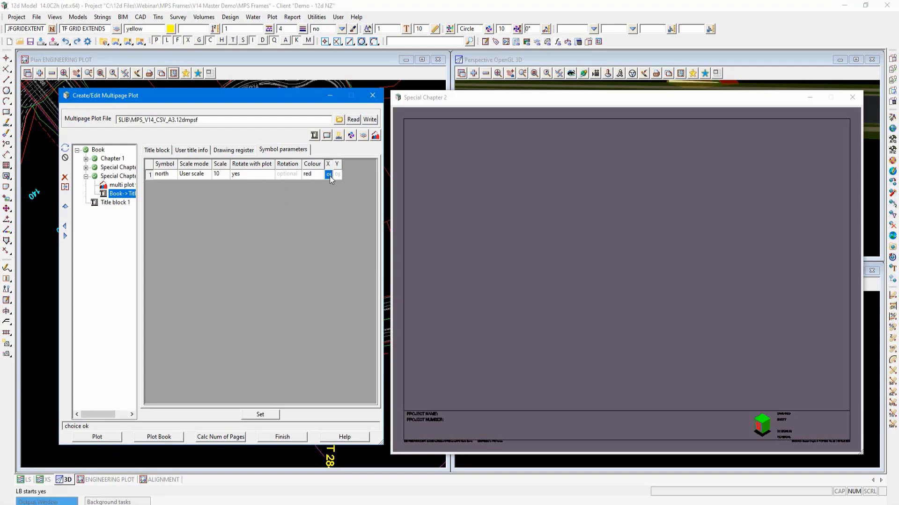
text(25)
key(Tab)
text(250)
click(261, 415)
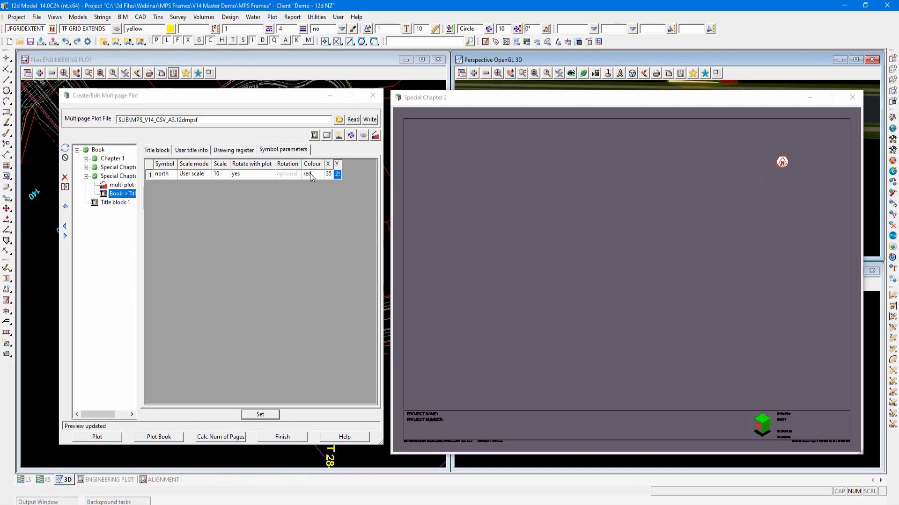
- Set the north symbol's scale to 15 and its position to X 375, Y 260, and apply the changes
click(221, 177)
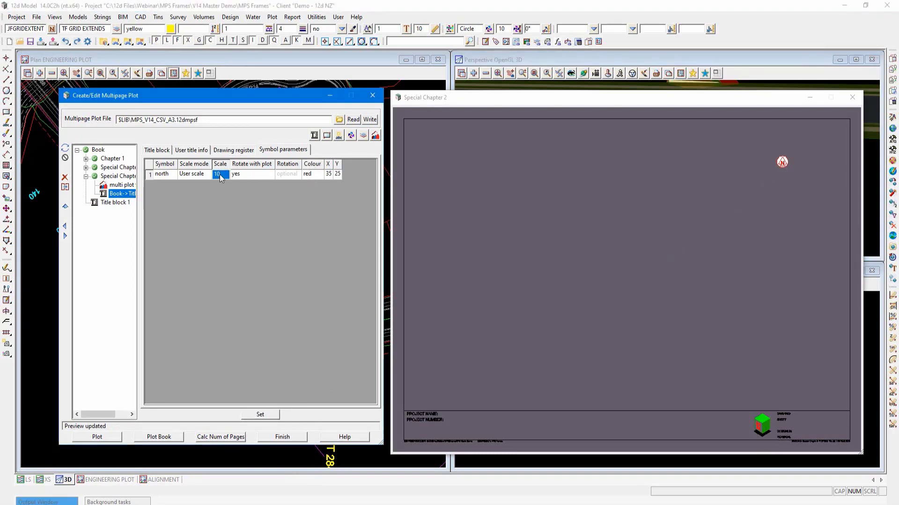
text(15)
click(331, 175)
text(375)
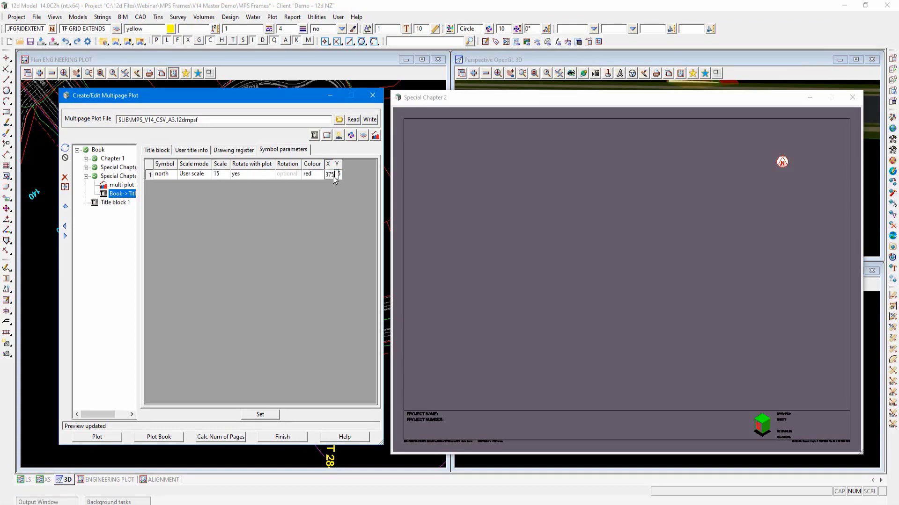
click(339, 175)
text(260)
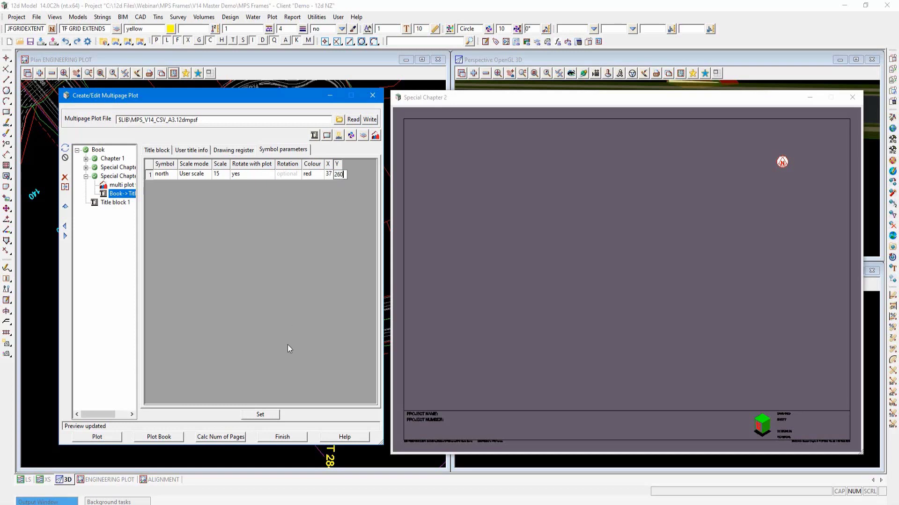
click(267, 414)
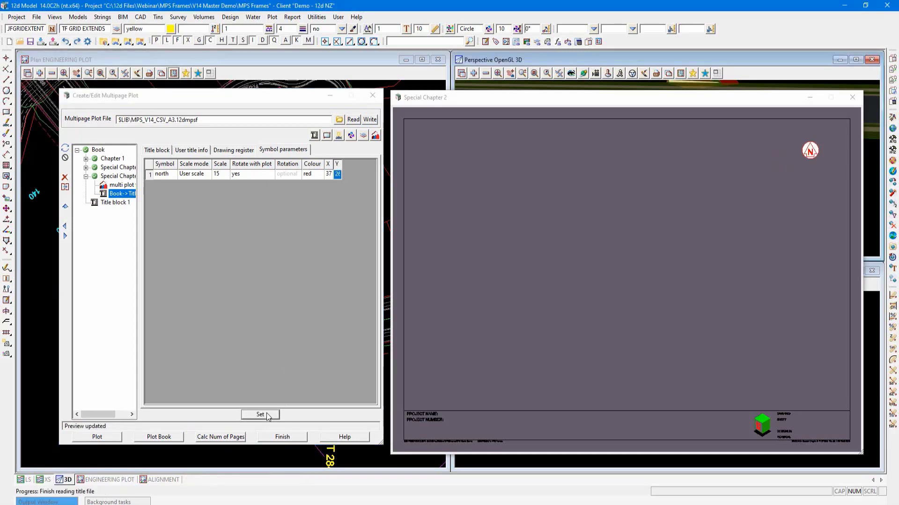
- Turn on adding chapter page numbers to the plot file for Special Chapter 2, and plot the chapter after consulting the CSV register
click(118, 177)
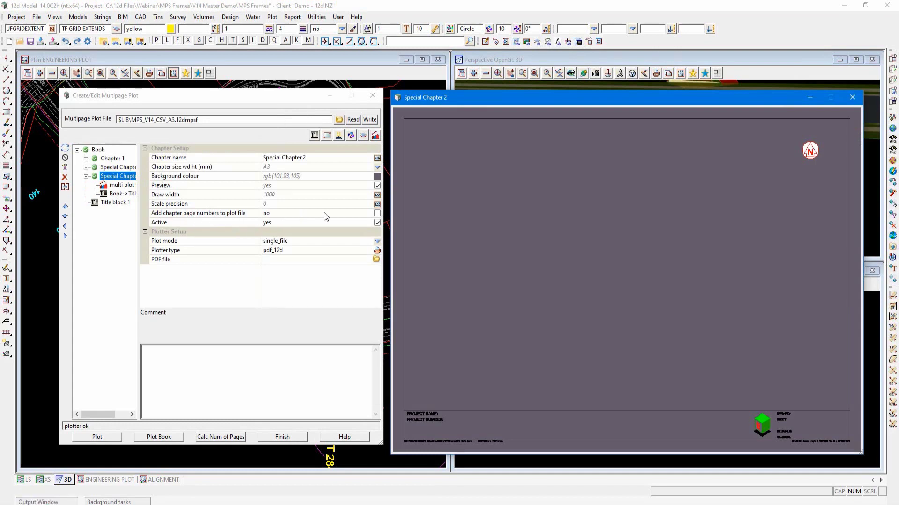
click(377, 213)
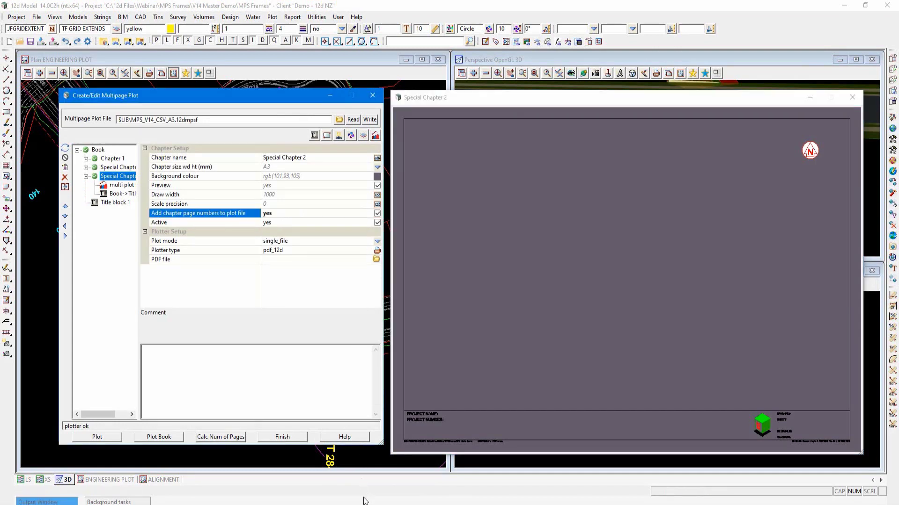
click(403, 504)
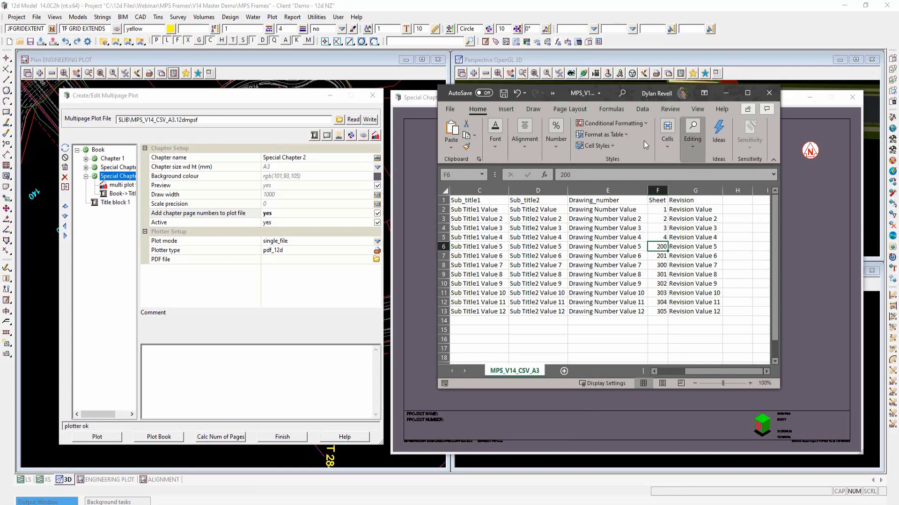
click(520, 8)
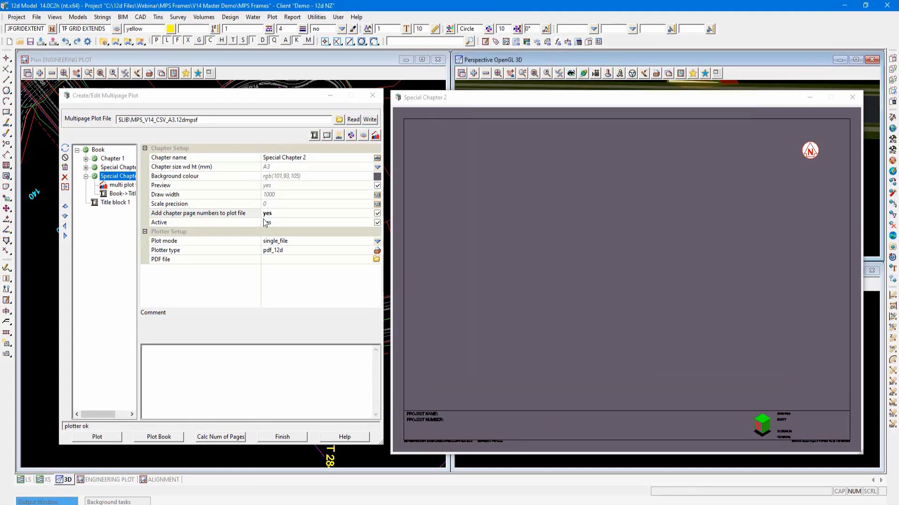
click(98, 437)
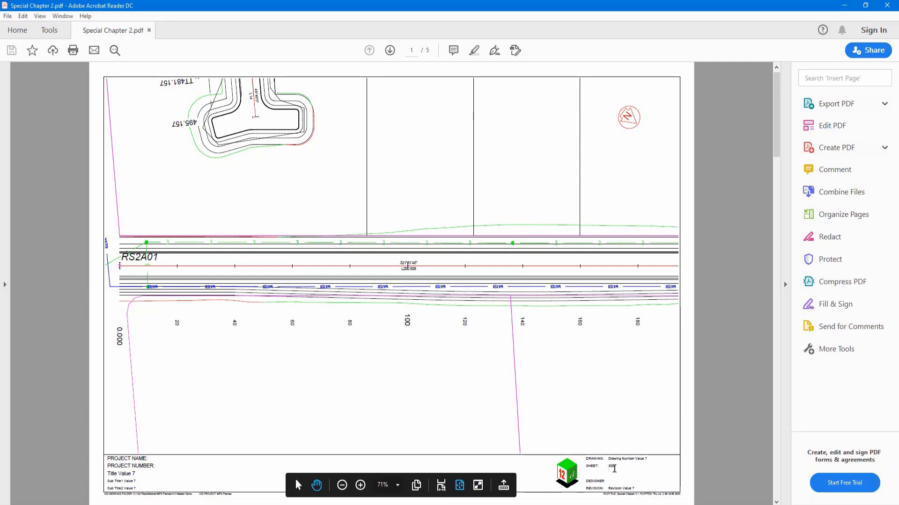
- Page through the plotted Special Chapter 2 PDF to check the frames, north arrow rotation and sheet details, and close it
scroll(337, 183, down, 1)
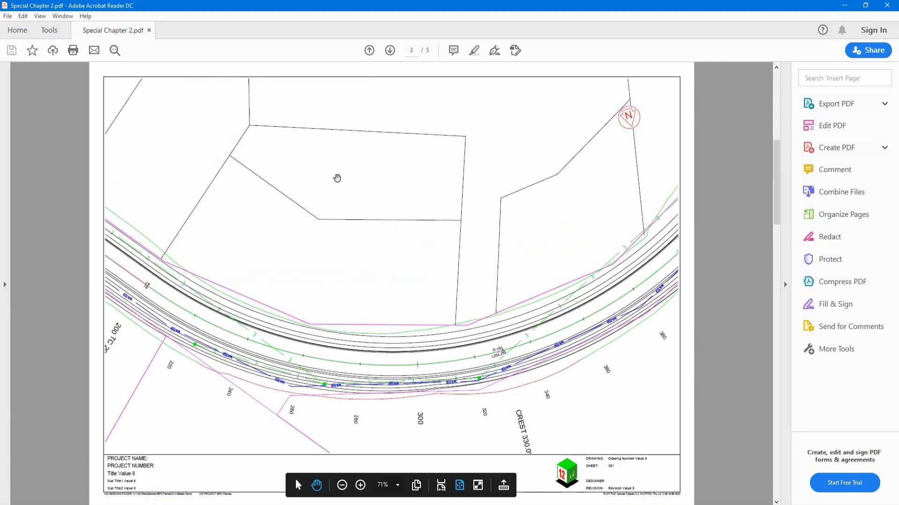
scroll(337, 180, down, 1)
scroll(337, 180, down, 1)
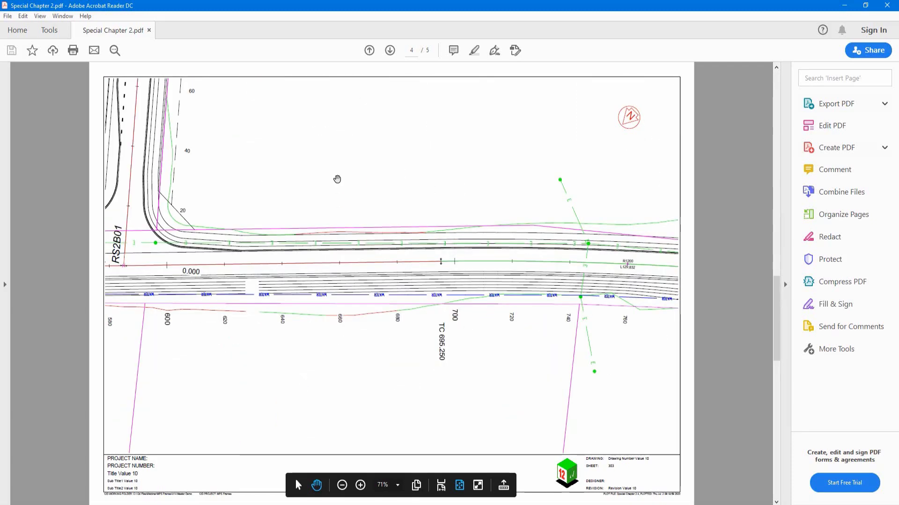
scroll(337, 179, down, 1)
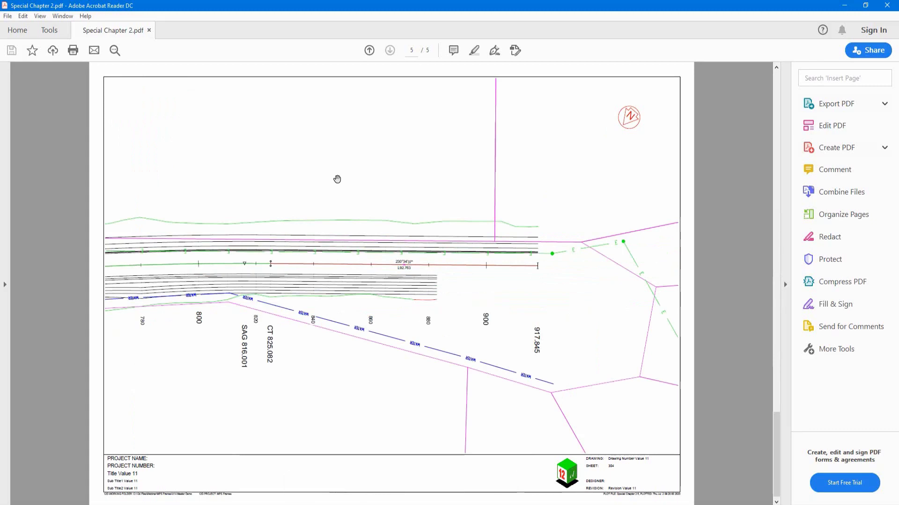
scroll(337, 179, up, 1)
scroll(337, 179, up, 3)
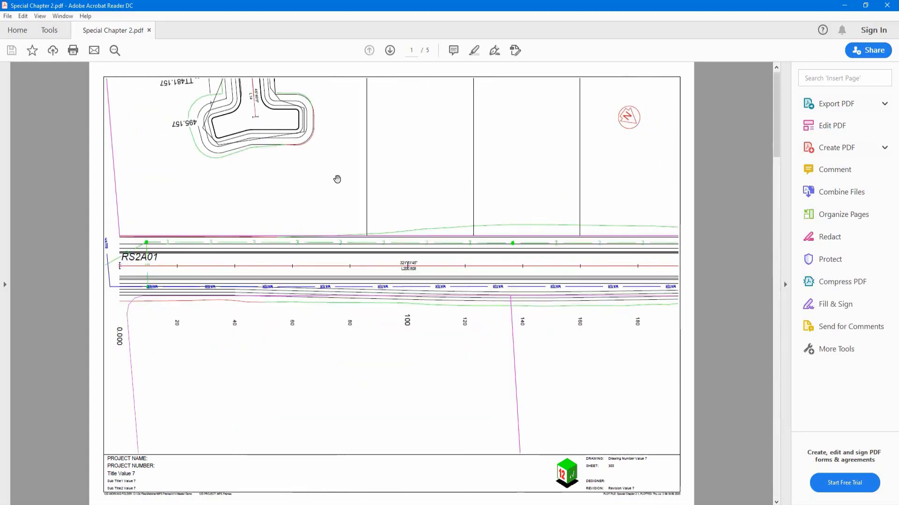
scroll(337, 180, down, 1)
scroll(337, 179, down, 3)
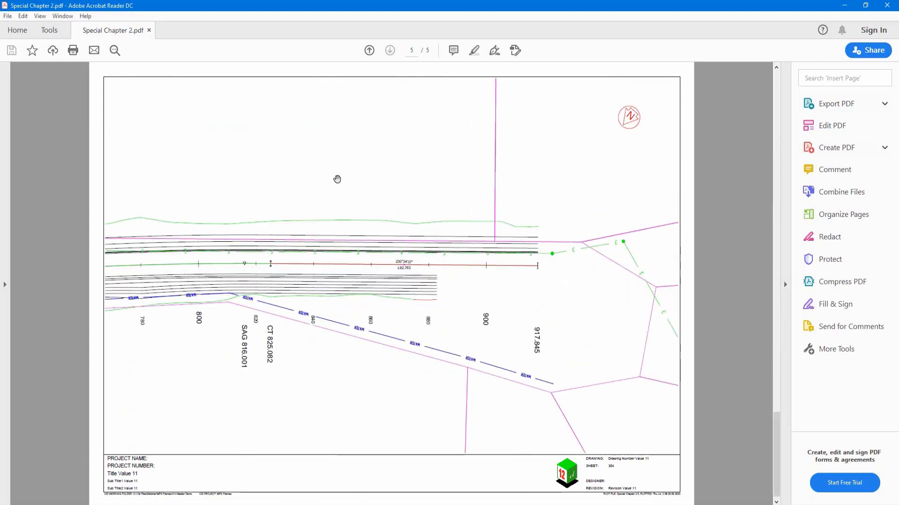
scroll(337, 179, up, 2)
scroll(337, 179, up, 1)
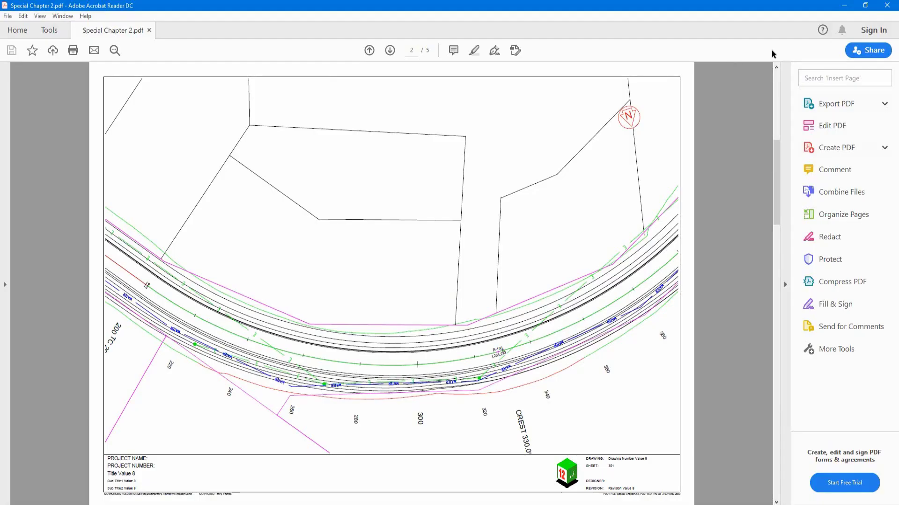
click(891, 6)
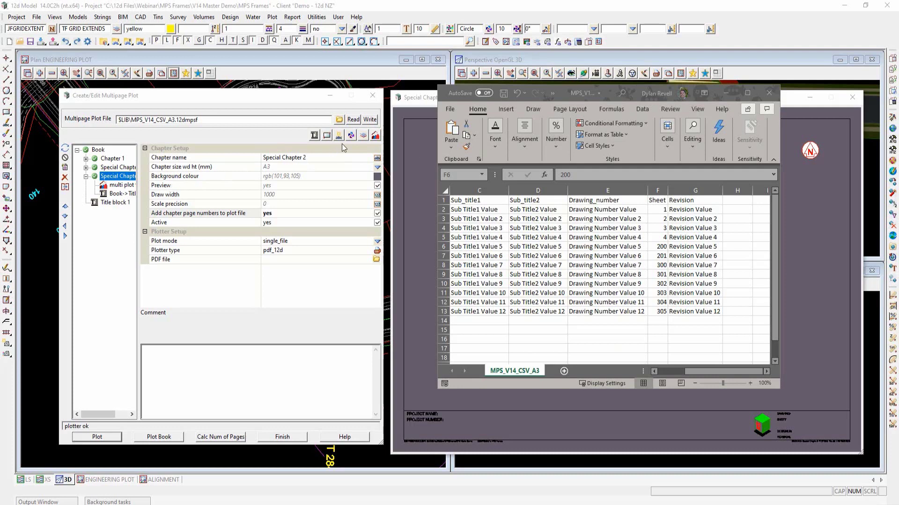
- Add a water long section special chapter using the library PPF file drainage_longsection_PW_A3.drainppf and the network model SW
click(376, 136)
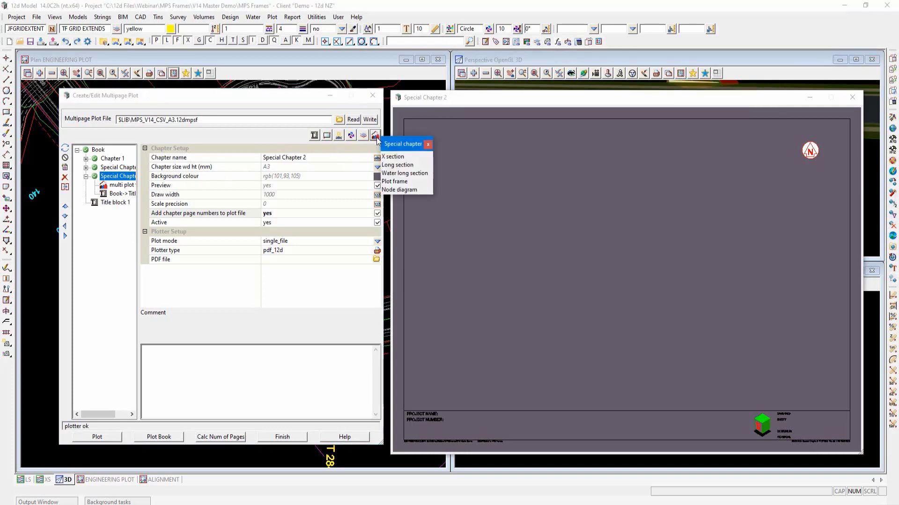
click(393, 174)
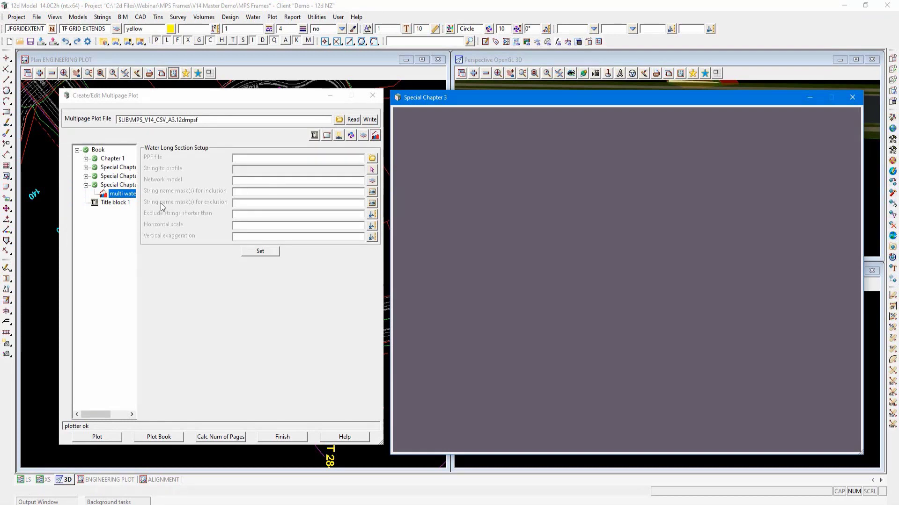
click(372, 158)
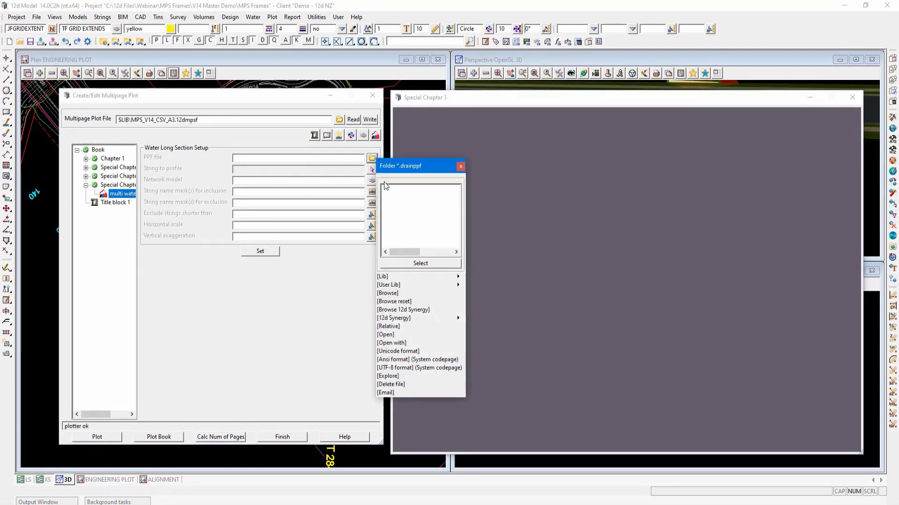
click(447, 276)
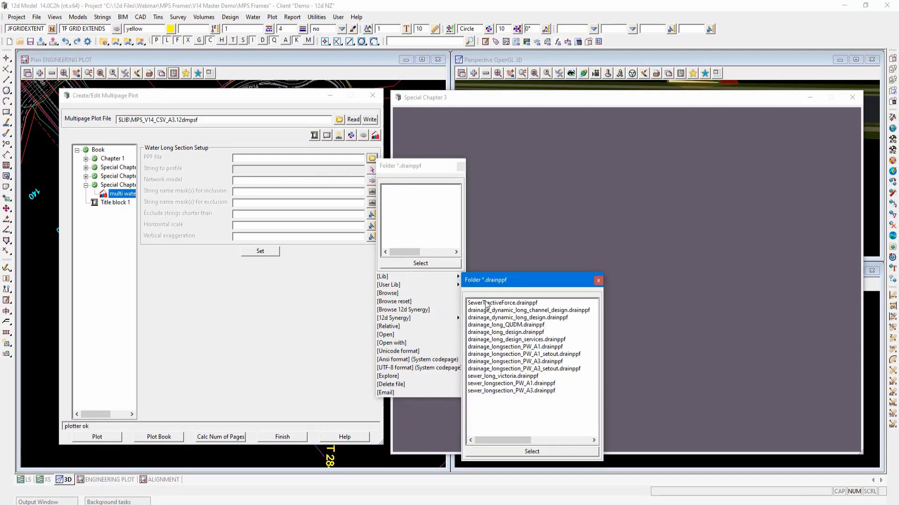
double_click(524, 362)
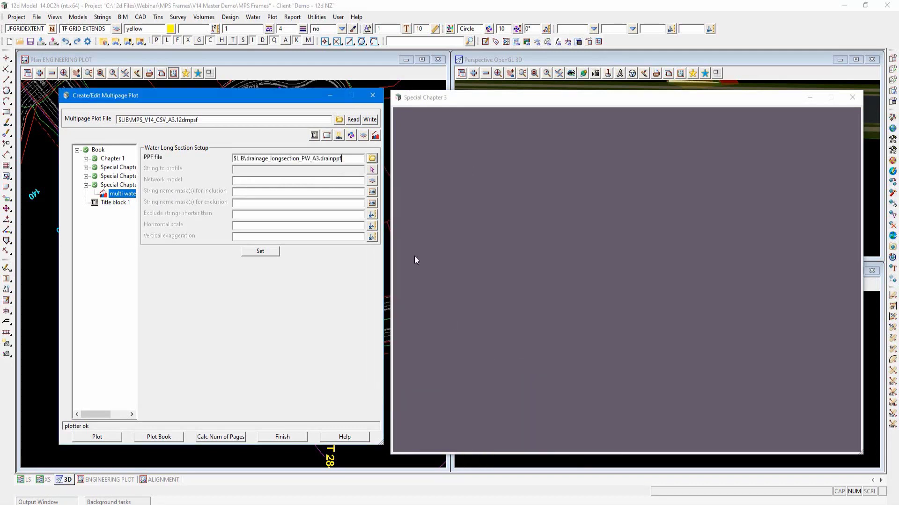
click(372, 182)
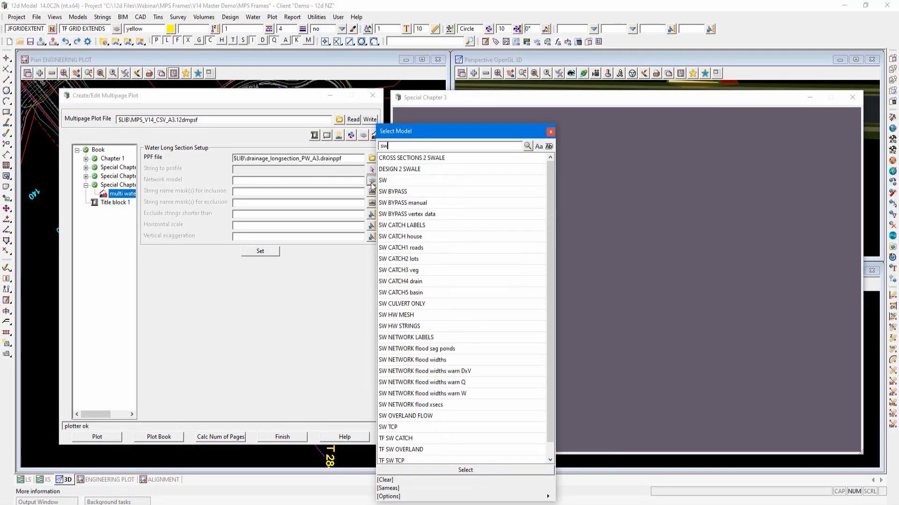
text(sw)
click(394, 181)
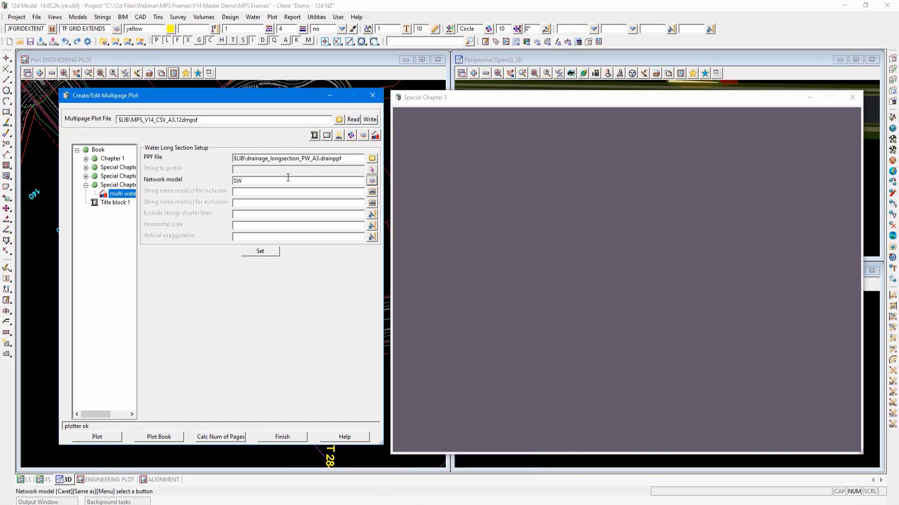
- Set the water long section's horizontal scale to 1000 and vertical exaggeration to 5, apply the settings, and plot the chapter
click(265, 224)
text(1)
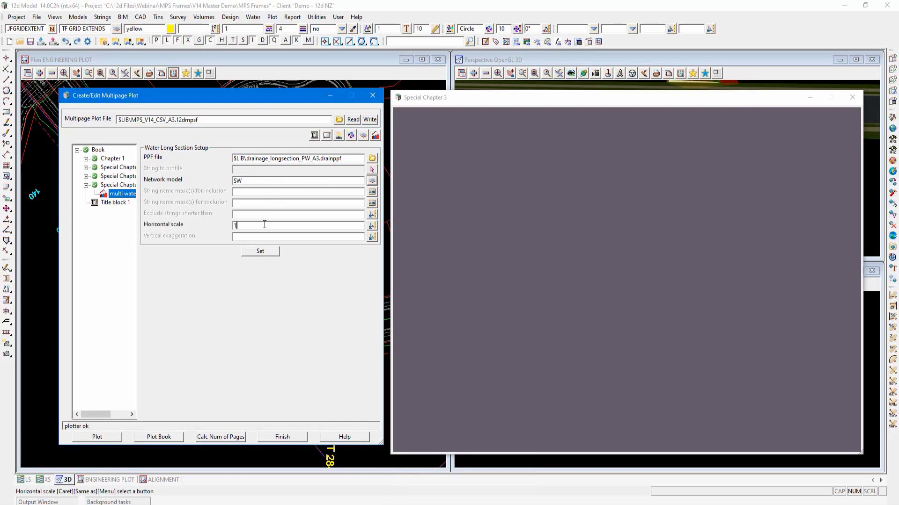
text(000)
click(259, 237)
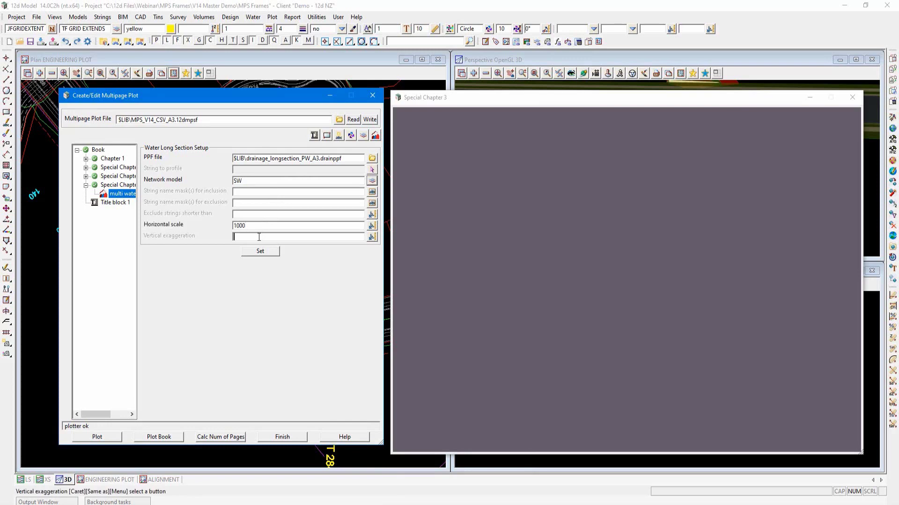
text(5)
click(265, 253)
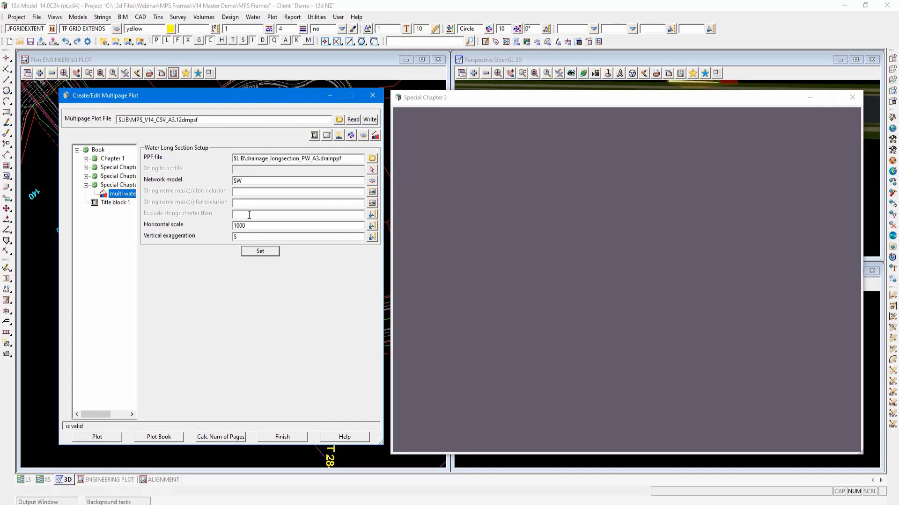
click(261, 252)
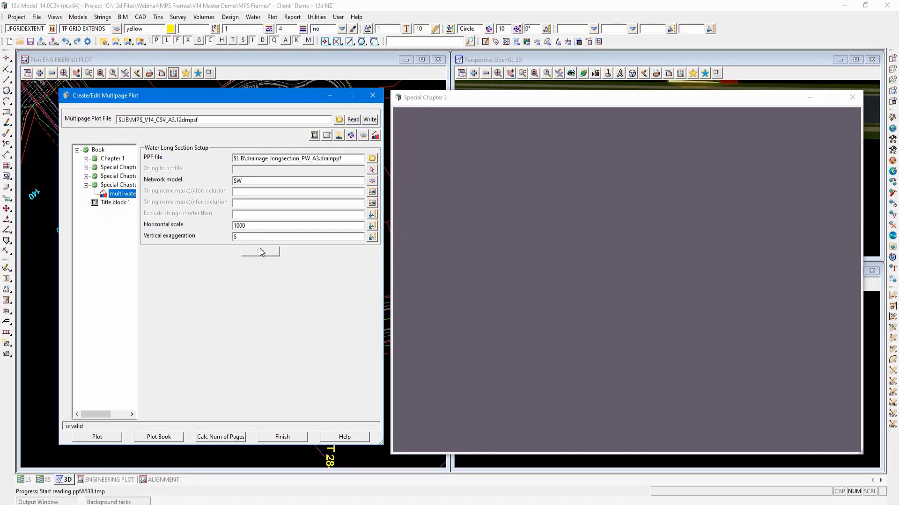
click(112, 438)
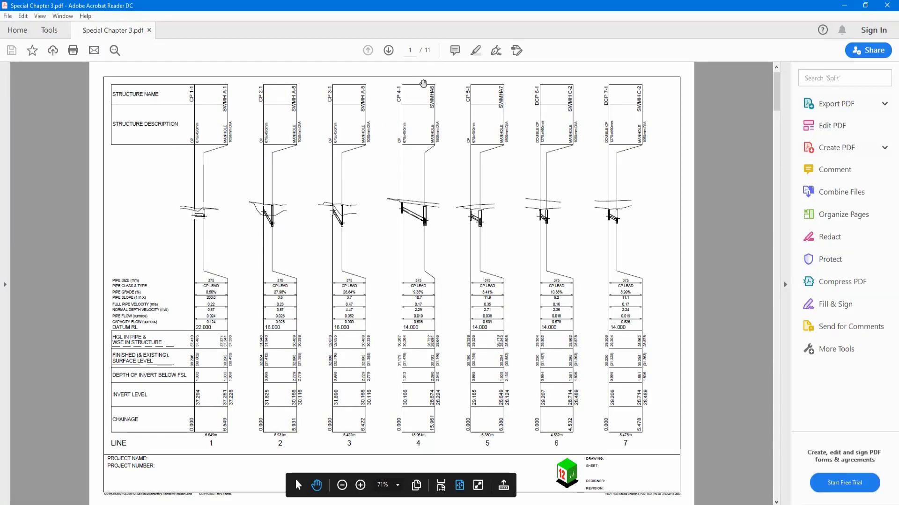
- Page through the plotted Special Chapter 3 PDF to check the drainage long sections, and close it
scroll(368, 201, down, 1)
scroll(368, 200, down, 4)
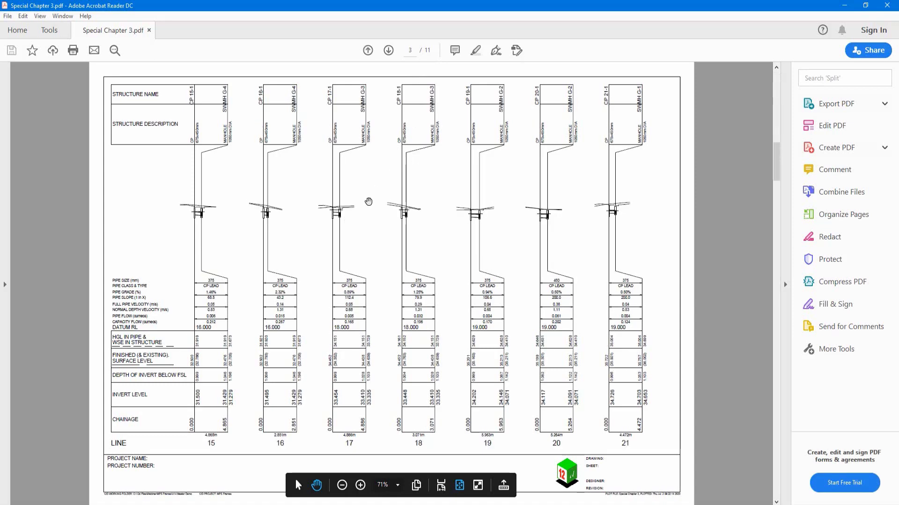
scroll(369, 204, down, 5)
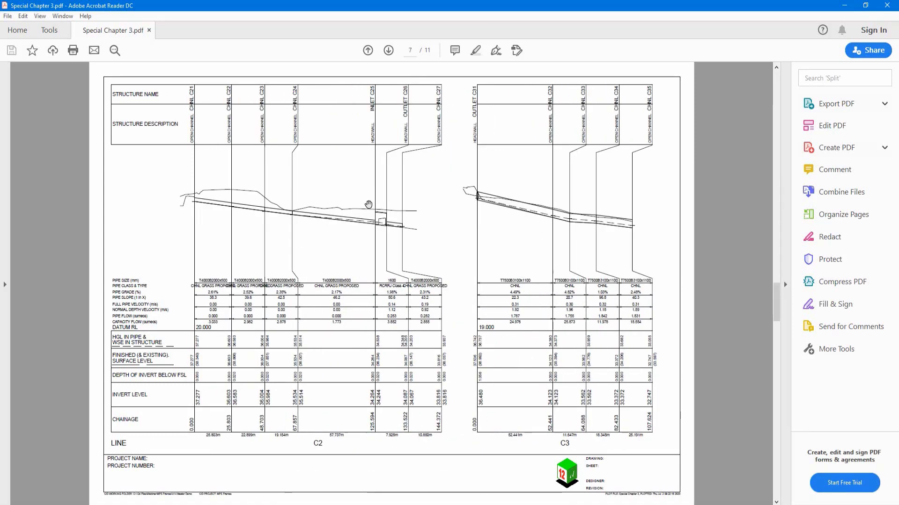
scroll(369, 209, up, 8)
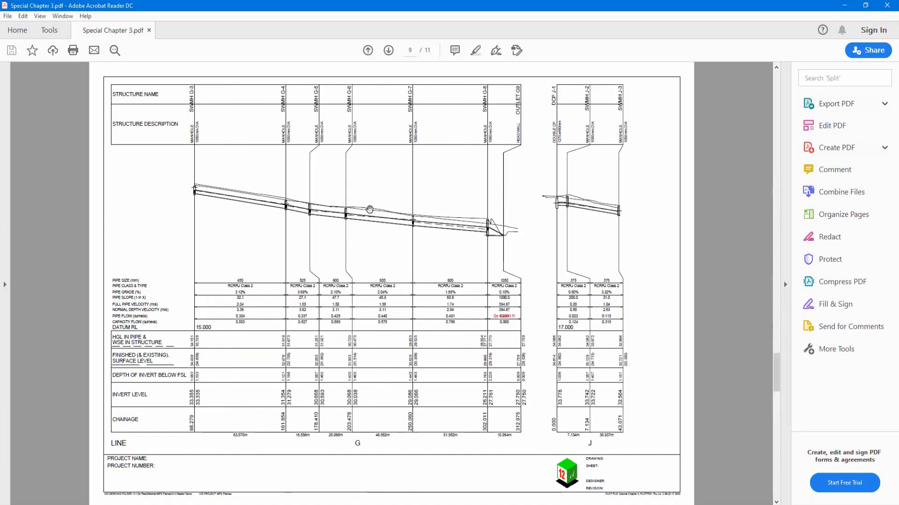
scroll(370, 209, up, 1)
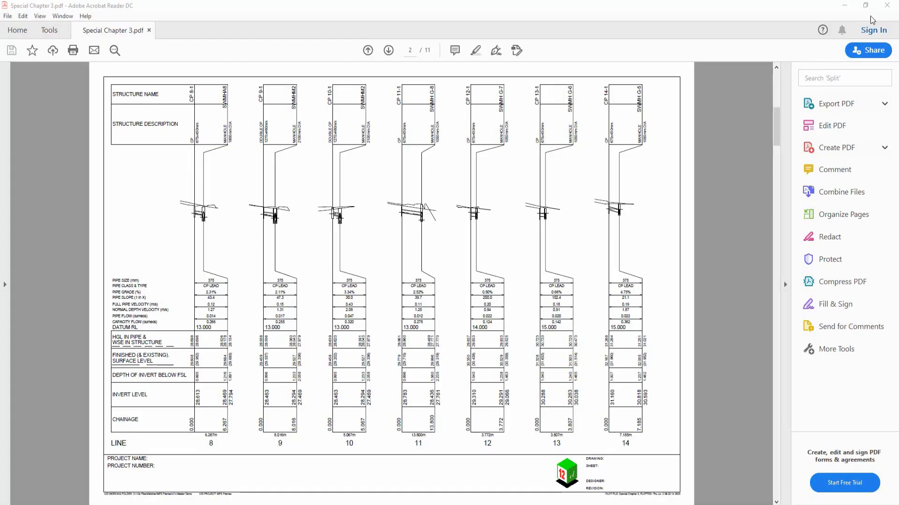
click(887, 6)
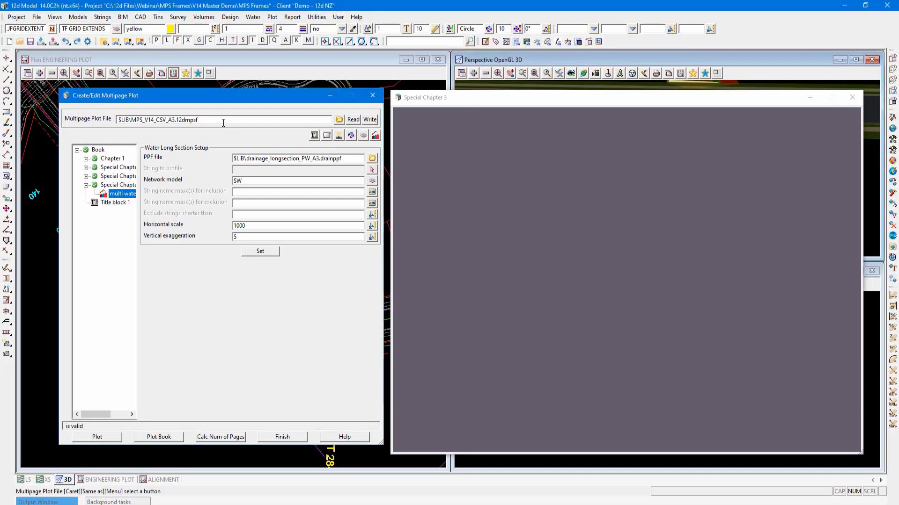
- Write the multipage plot file under the name Special Chapters and open the setup of Special Chapter 3
drag(155, 135, 97, 136)
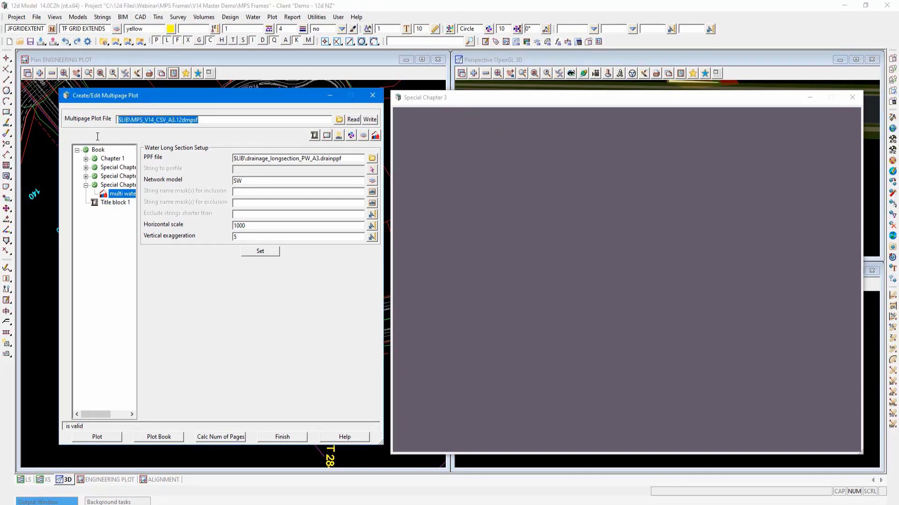
text(Sp)
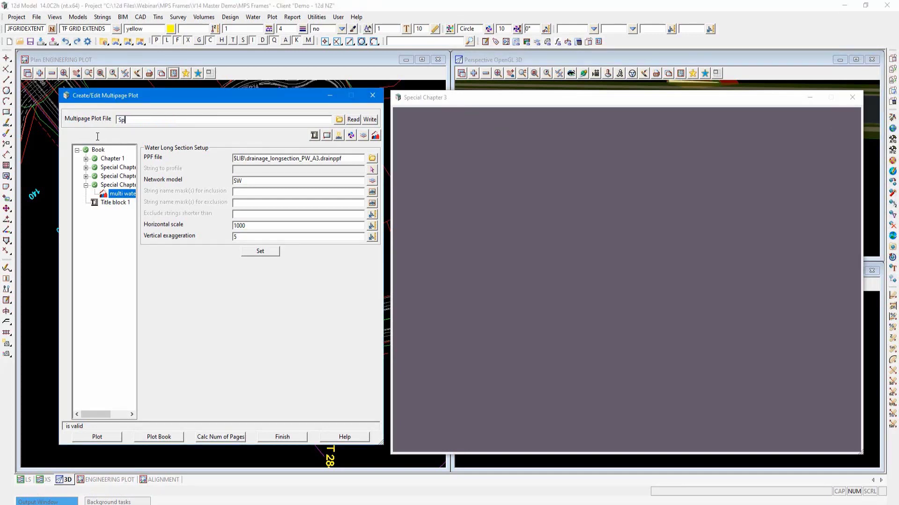
text(ecial Chapters)
click(367, 119)
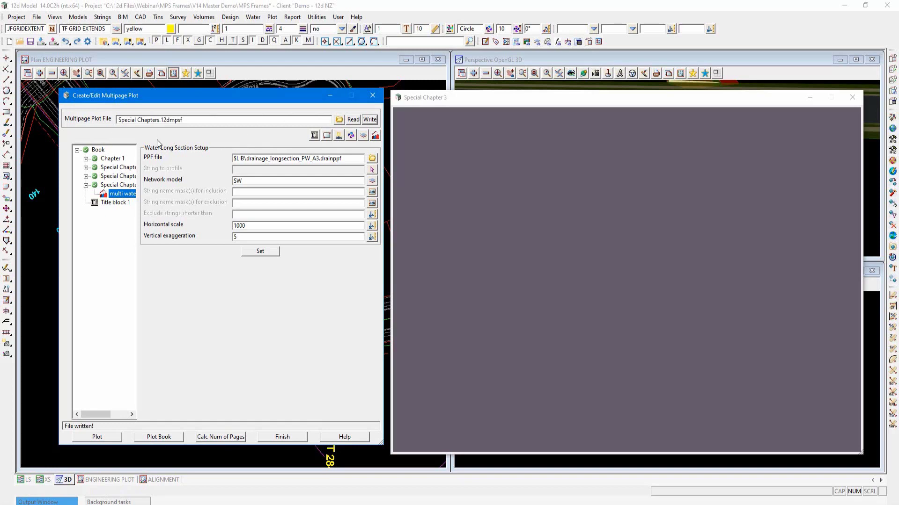
click(105, 185)
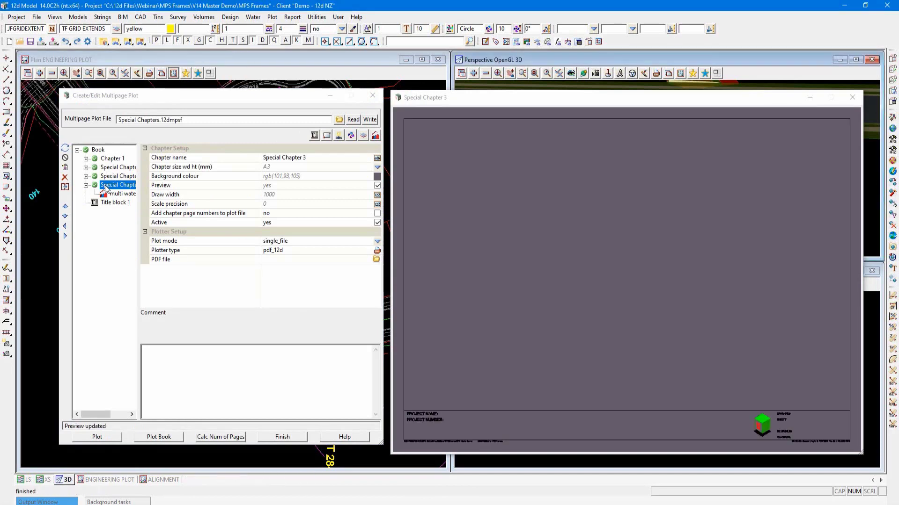
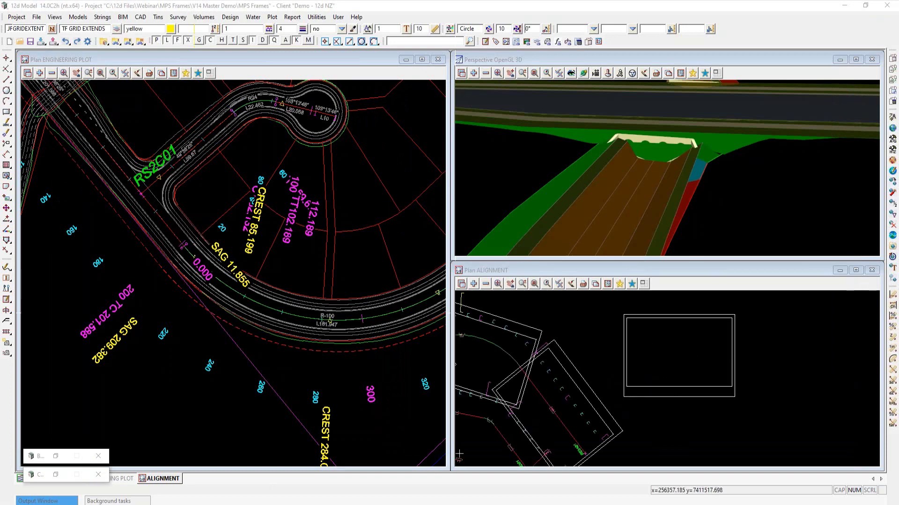
- Start a new plot frame based on the library title file 12d_title_block_A3.tbf
click(272, 17)
mouse_move(298, 95)
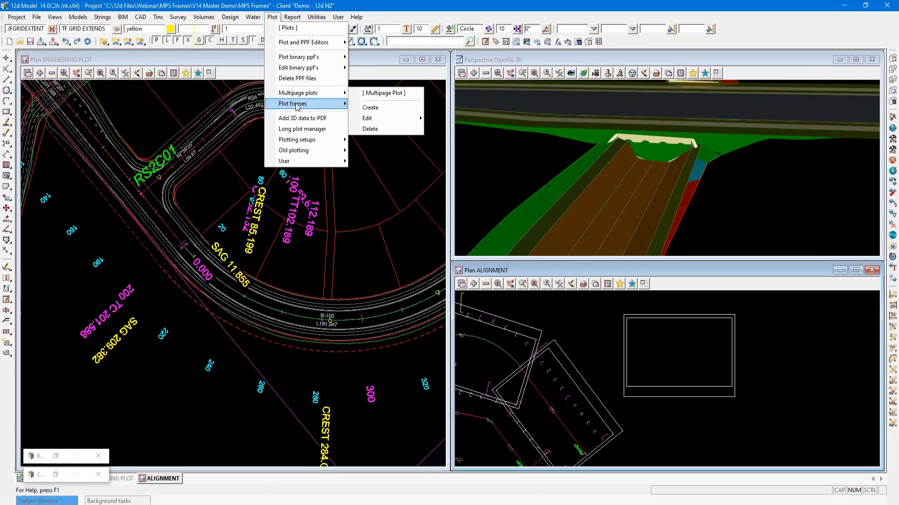
click(382, 118)
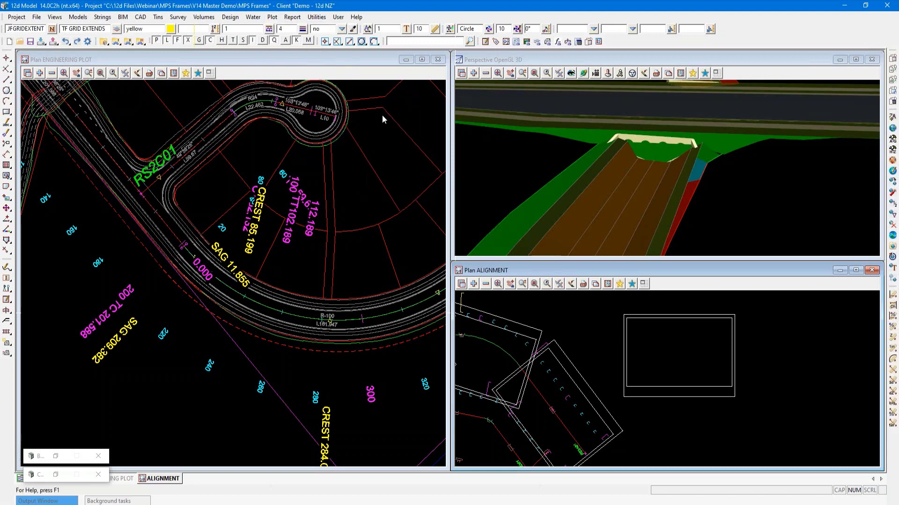
click(516, 137)
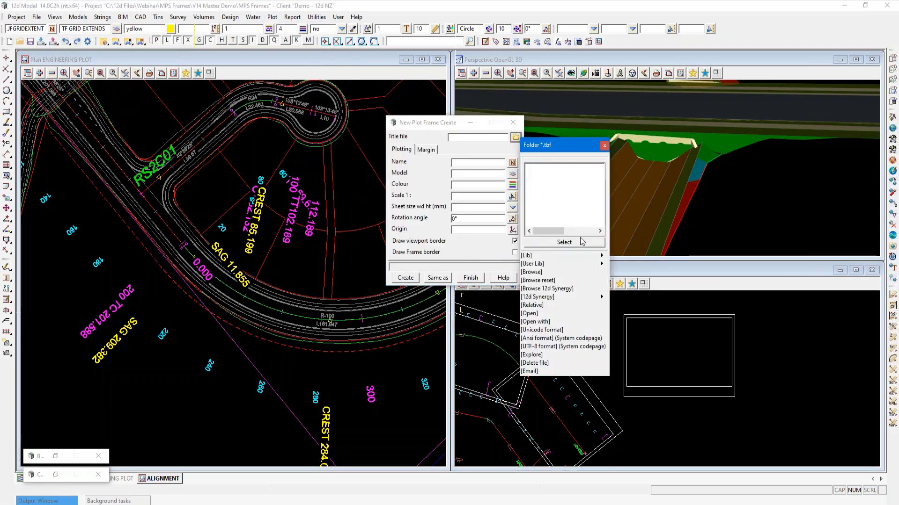
mouse_move(600, 255)
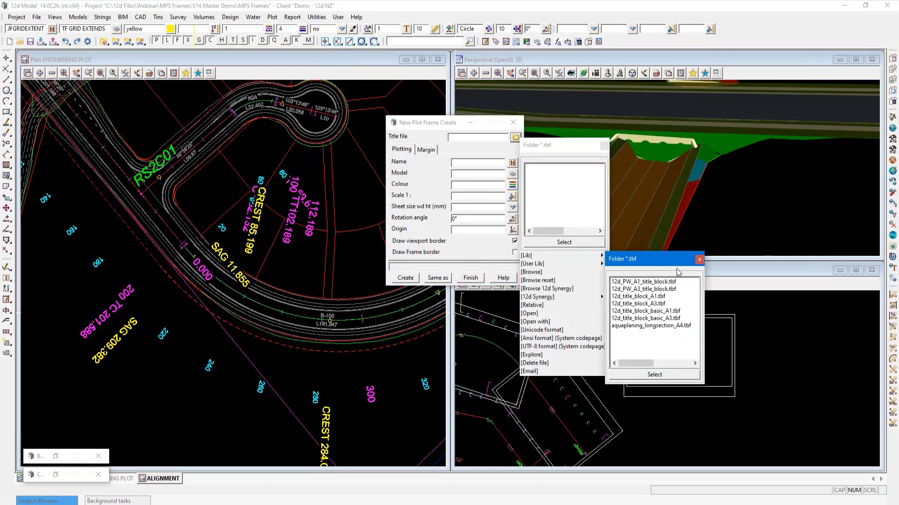
double_click(651, 304)
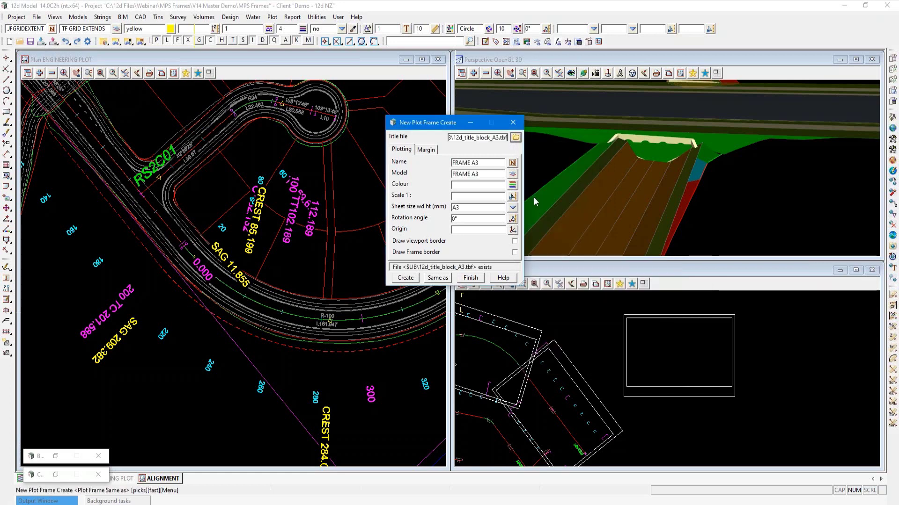
- Create the plot frame in red at scale 1:750, with name and model FRAME A3 2 and its origin beside the existing frames
click(456, 186)
text(red)
key(Return)
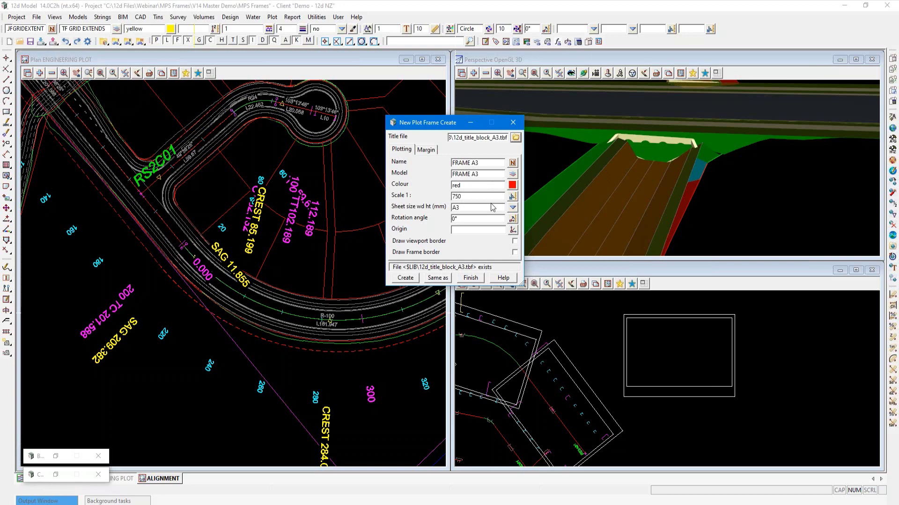
click(512, 230)
click(759, 305)
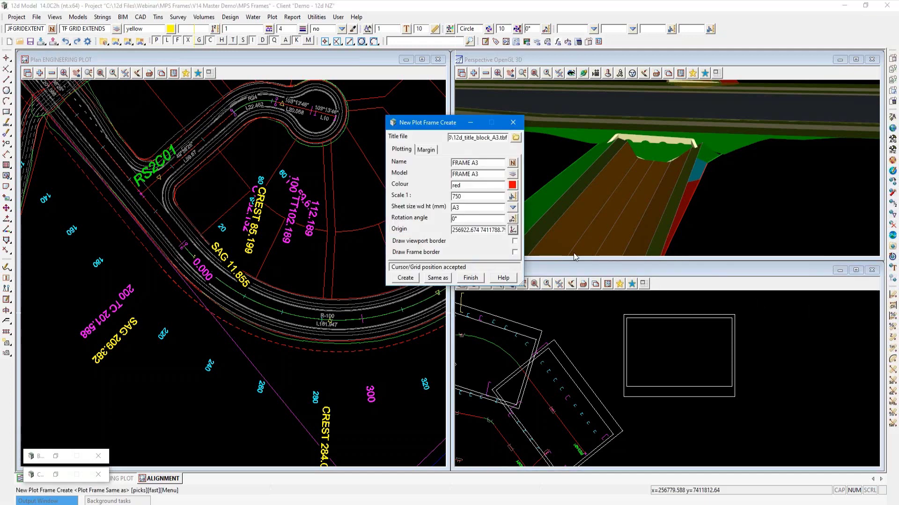
text(2 2)
click(405, 278)
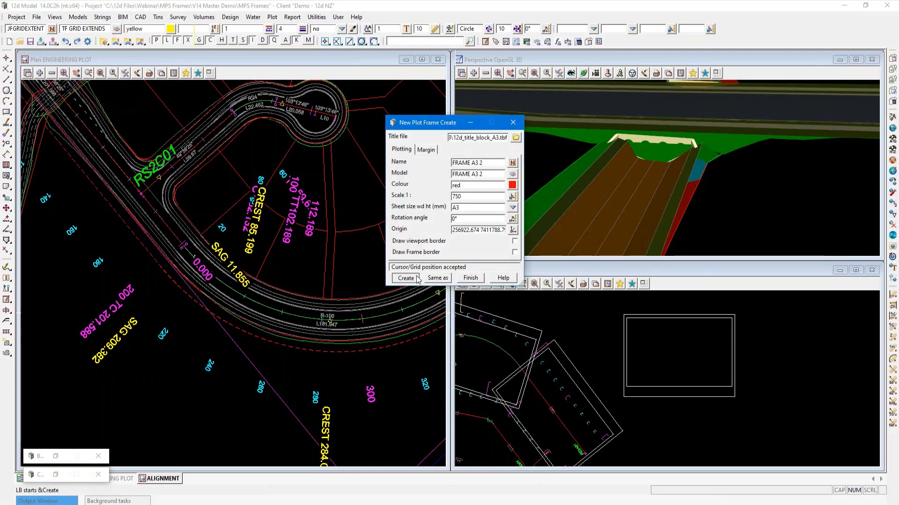
- Add the FRAME A3 2 model to the Plan ALIGNMENT view and bring the new frame and the alignment frames into view together
drag(437, 128, 325, 113)
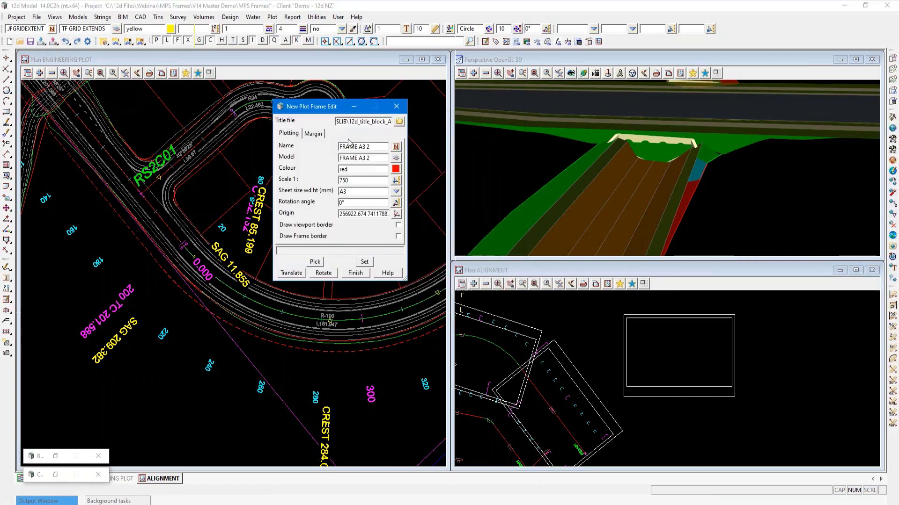
click(473, 283)
text(fra)
click(514, 183)
click(521, 494)
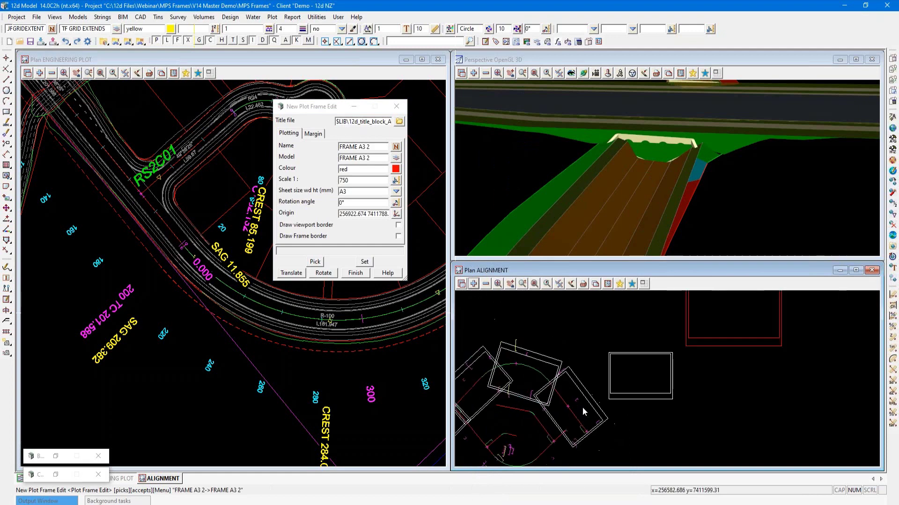
scroll(582, 407, down, 2)
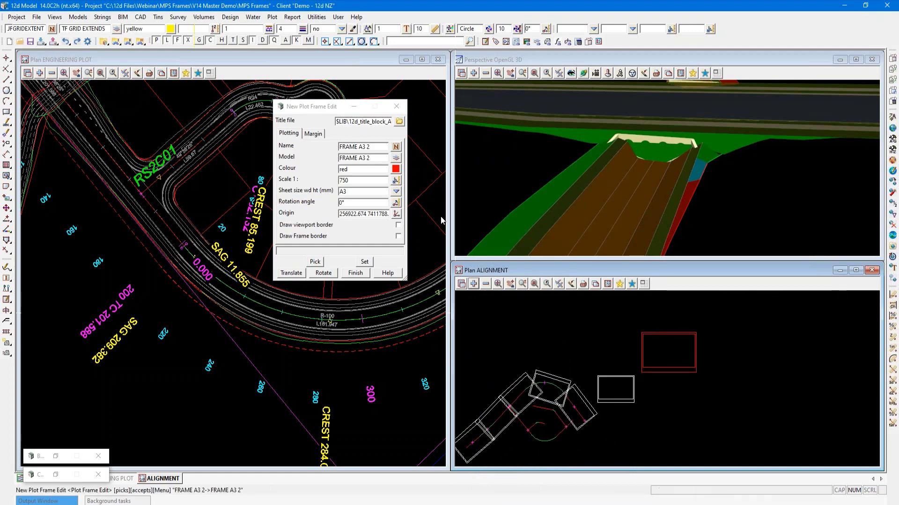
scroll(630, 347, down, 1)
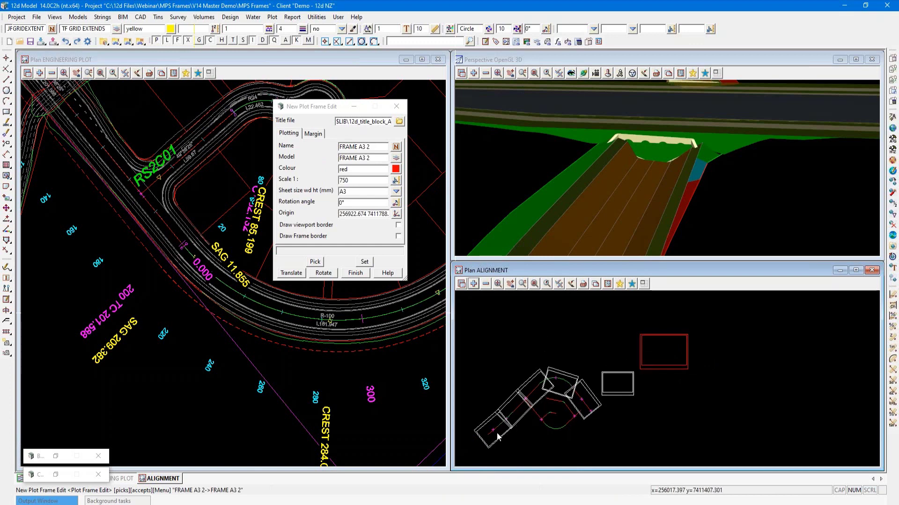
scroll(497, 437, up, 2)
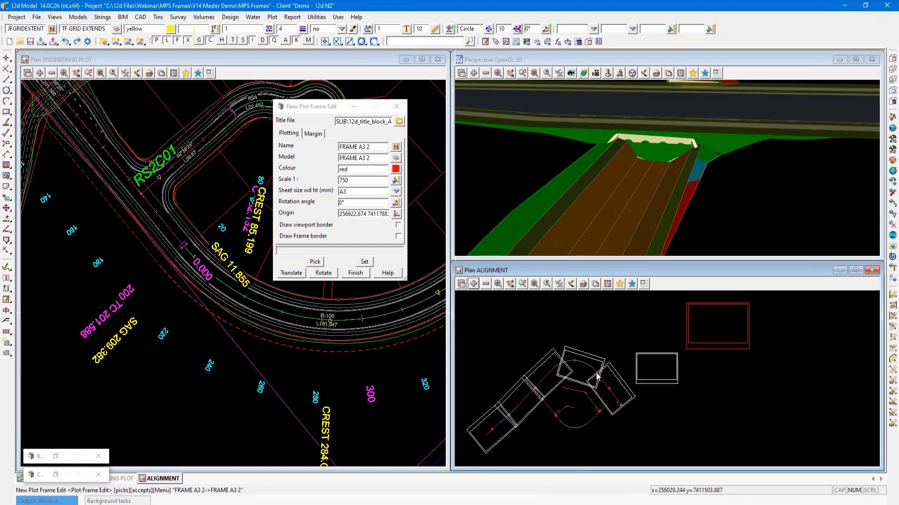
- Start creating plot frames along a string, picking the ALIGNMENT 2 road string as alignment and FRAME A3 2 as seed plot frame
click(269, 17)
mouse_move(301, 106)
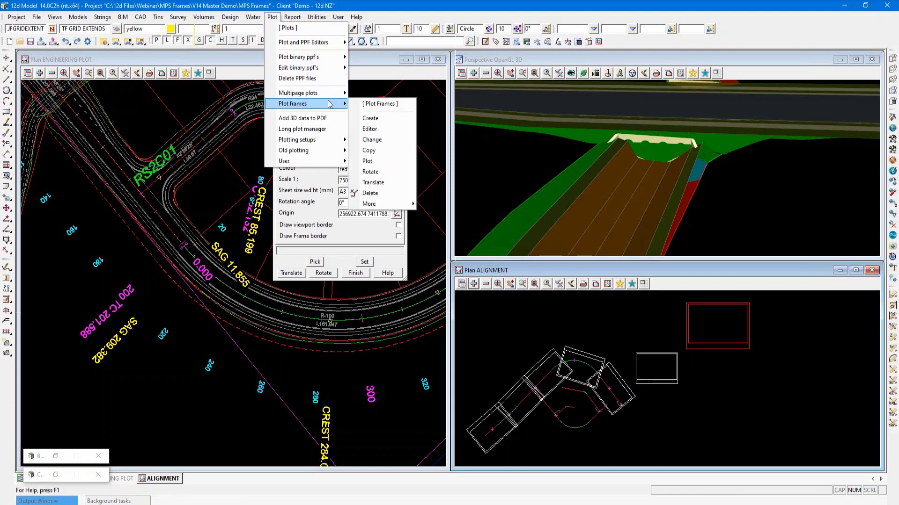
mouse_move(392, 205)
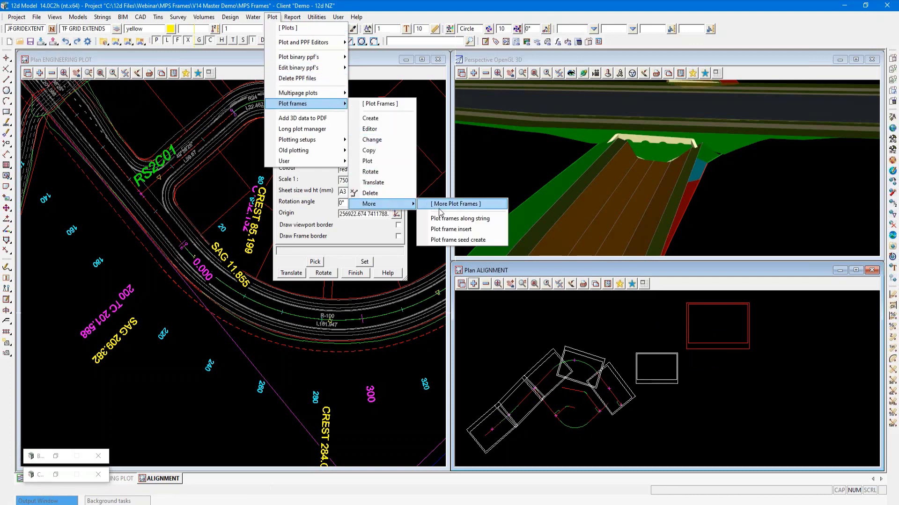
click(452, 218)
click(492, 241)
click(574, 358)
middle_click(576, 360)
click(501, 252)
click(681, 335)
middle_click(680, 334)
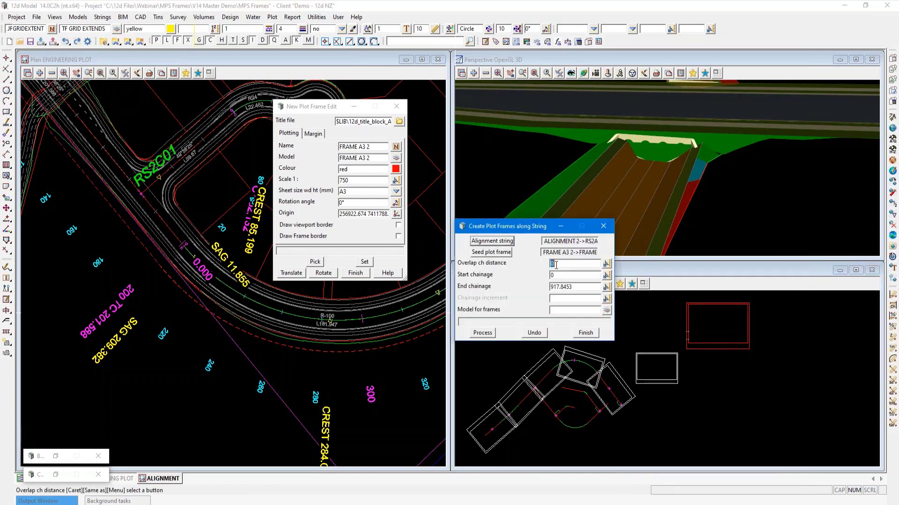
- Create the plot frames along the string with an overlap chainage distance of 20 in the model frames alignment 2
click(561, 310)
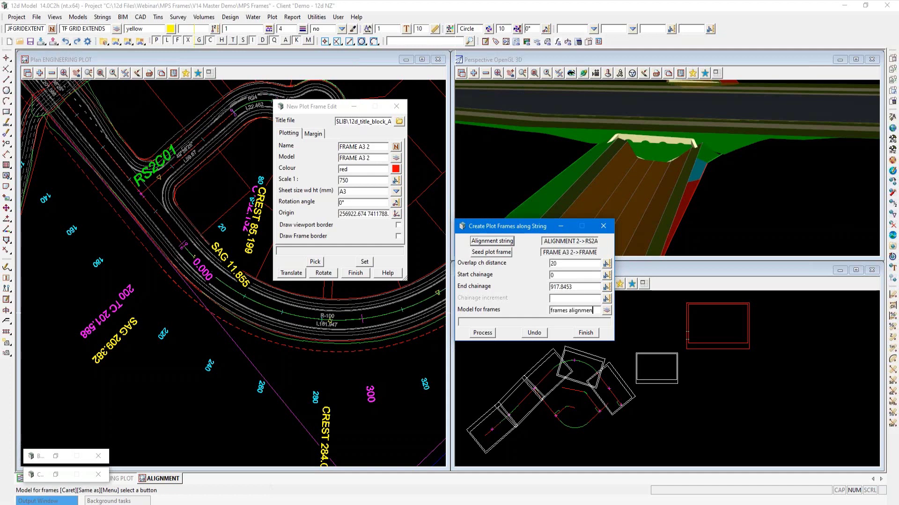
click(483, 333)
drag(502, 227, 516, 121)
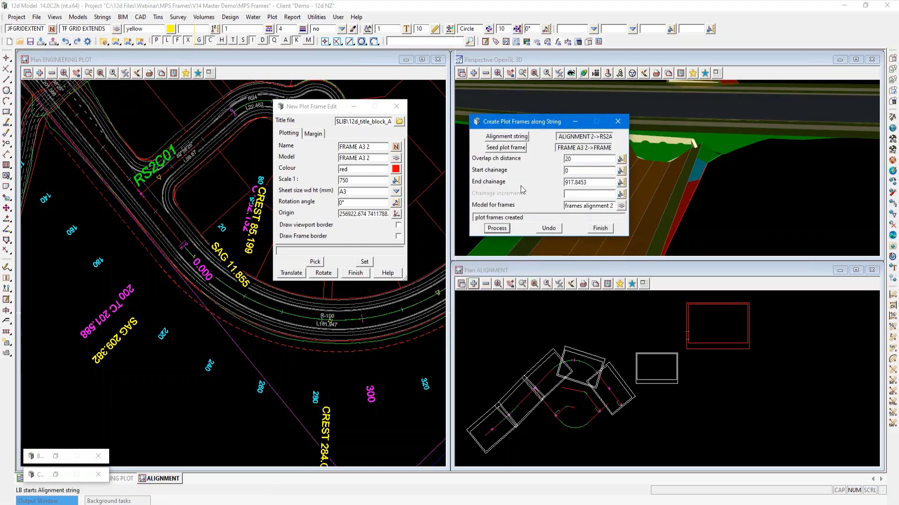
- Add the frames alignment 2 model to the Plan ALIGNMENT view and frame the plot frames along the road
click(474, 283)
text(fra)
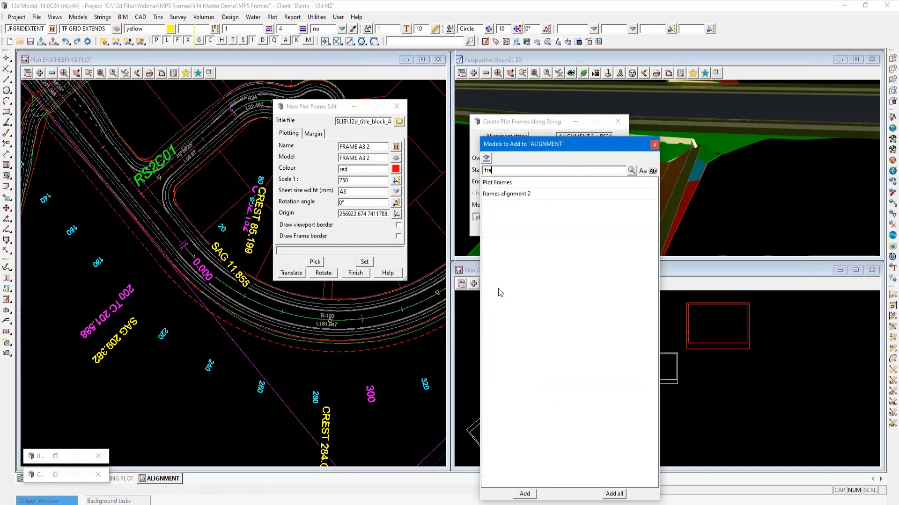
double_click(514, 193)
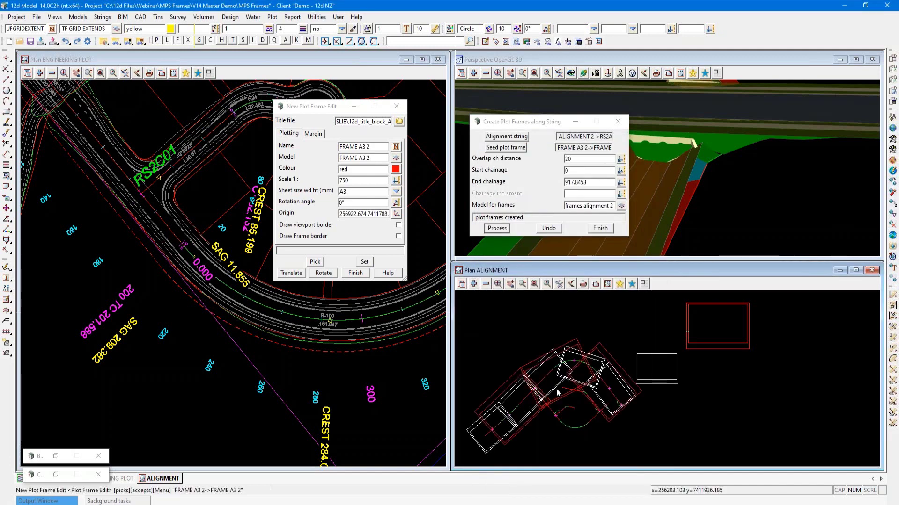
scroll(510, 424, up, 2)
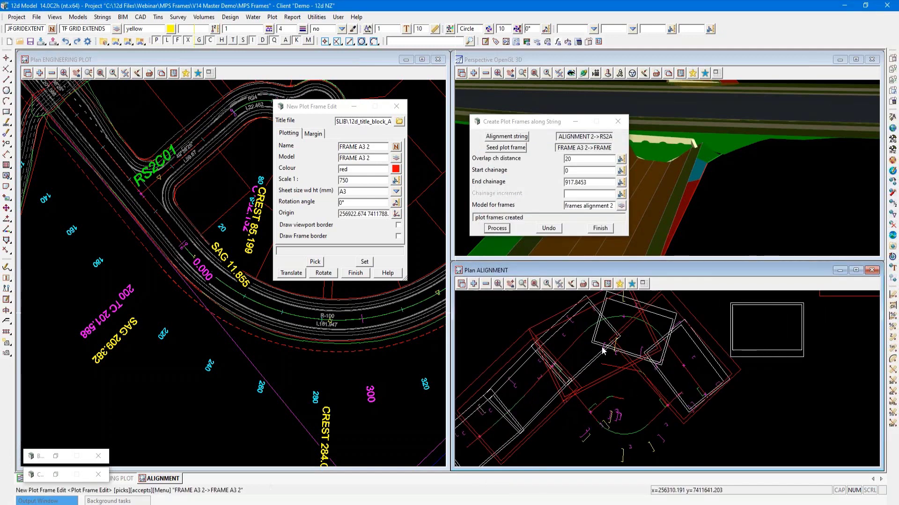
scroll(613, 349, down, 1)
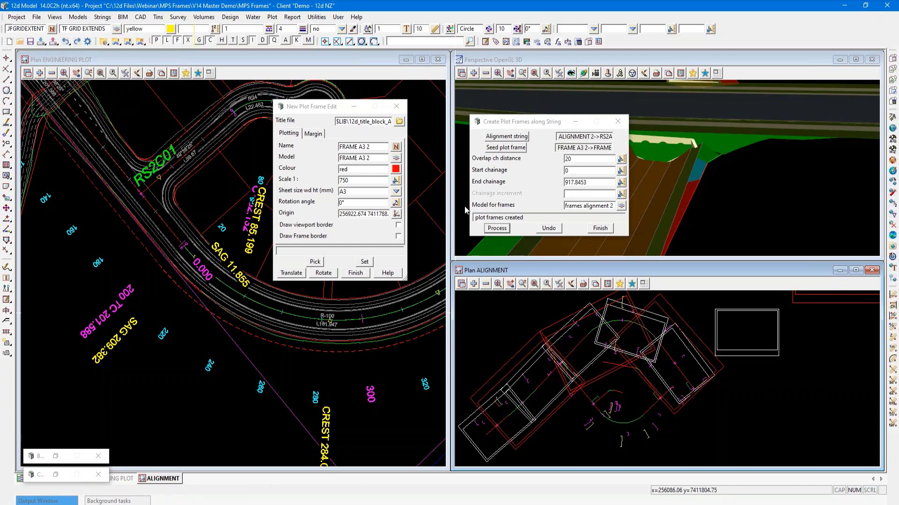
- Open the plot frame editor, pick the frame FRAME A3 2001 and close the Create Plot Frames along String dialog
click(273, 19)
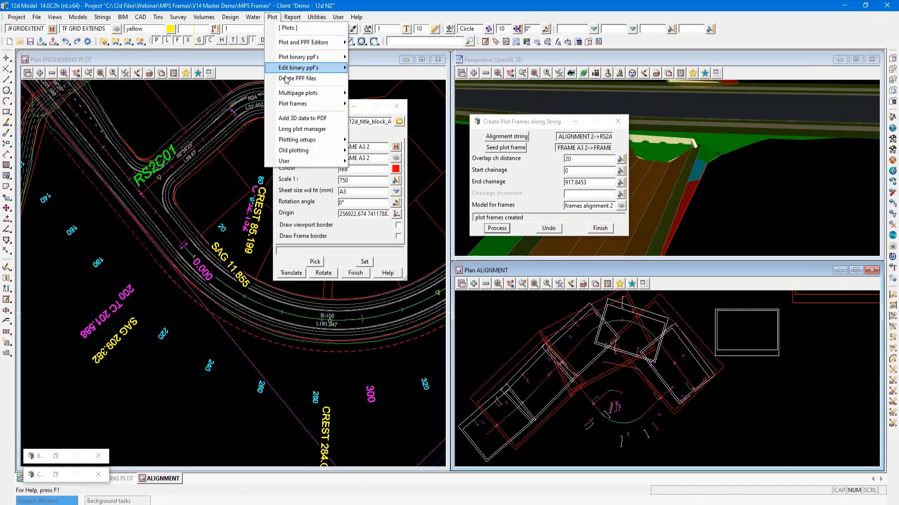
mouse_move(290, 104)
click(369, 129)
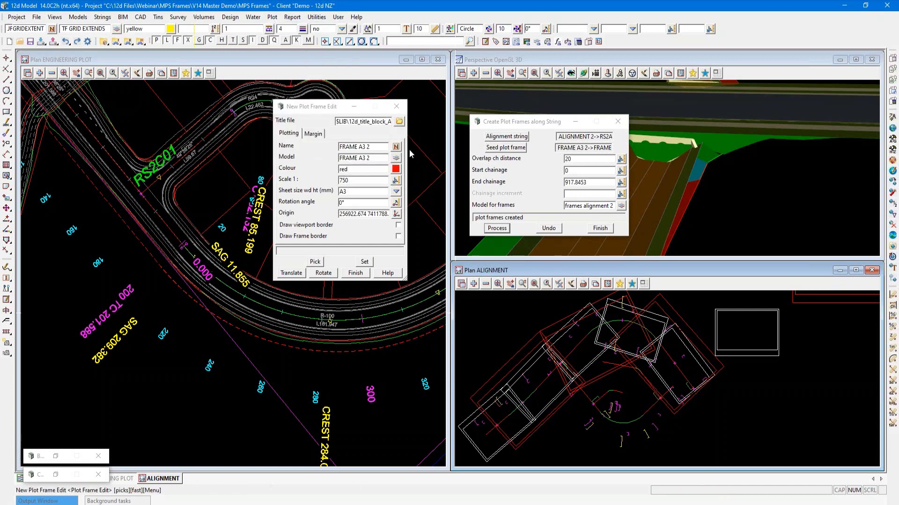
click(424, 291)
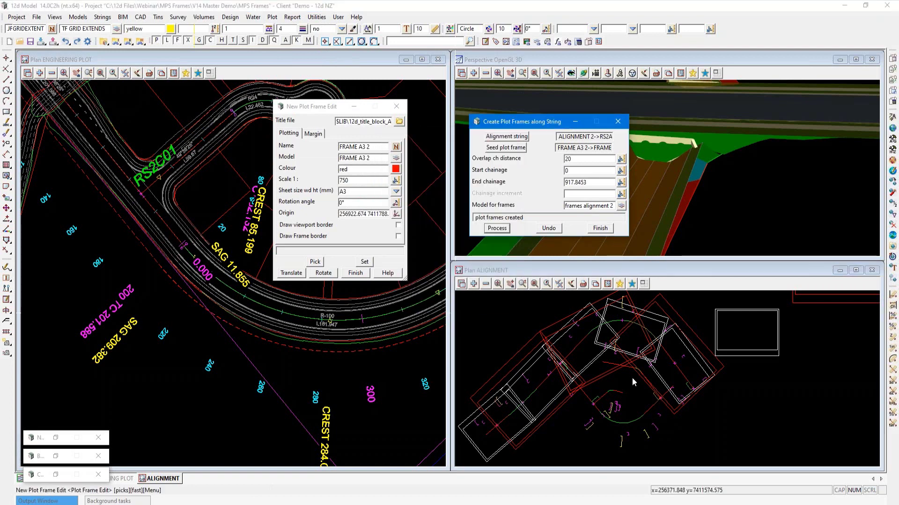
click(635, 375)
middle_click(635, 375)
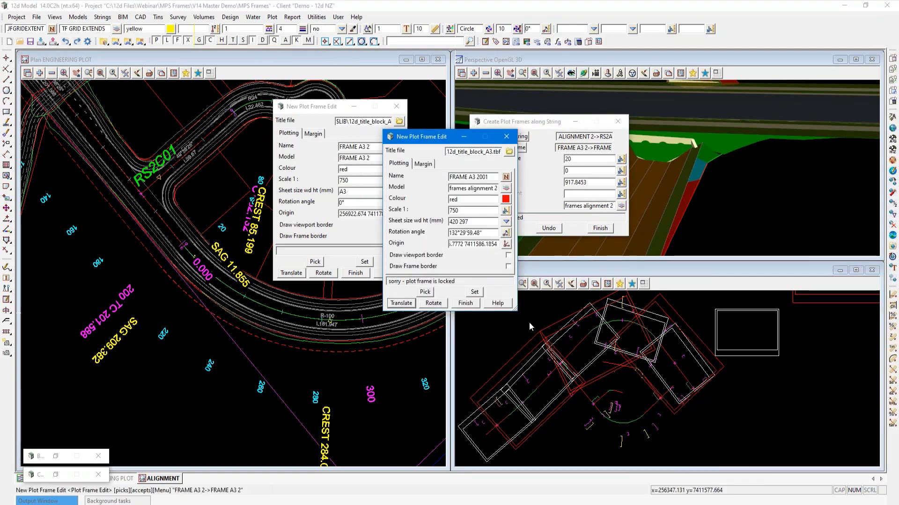
click(617, 122)
- Pick FRAME A3 2001 again, translate it slightly along the alignment and close both plot frame editors
click(425, 291)
click(642, 378)
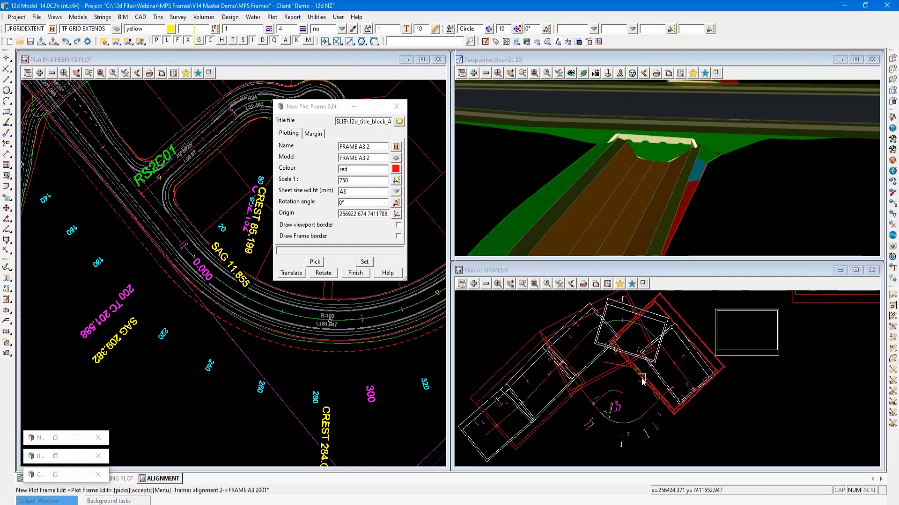
middle_click(641, 378)
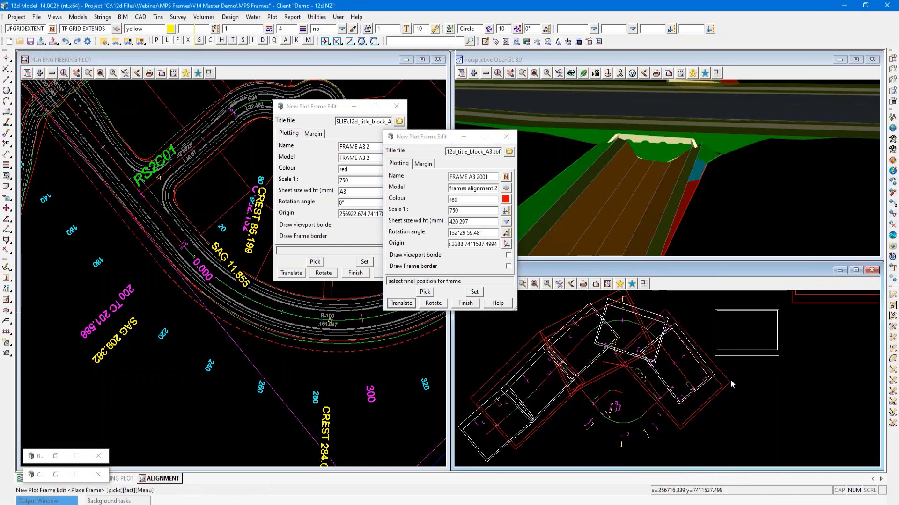
click(728, 379)
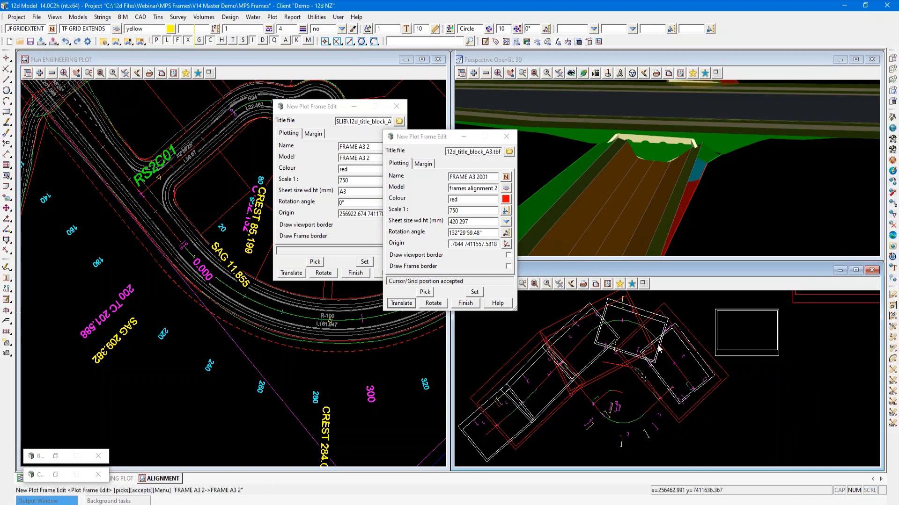
scroll(658, 349, down, 1)
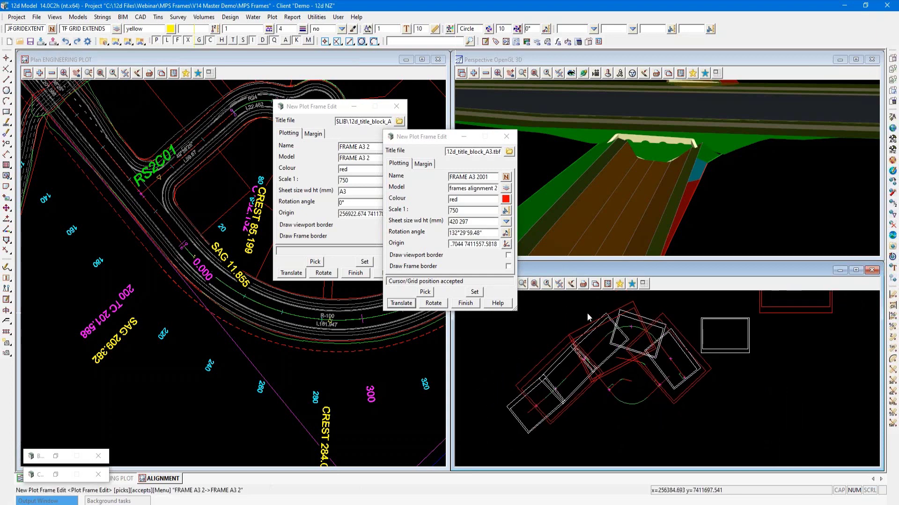
click(506, 143)
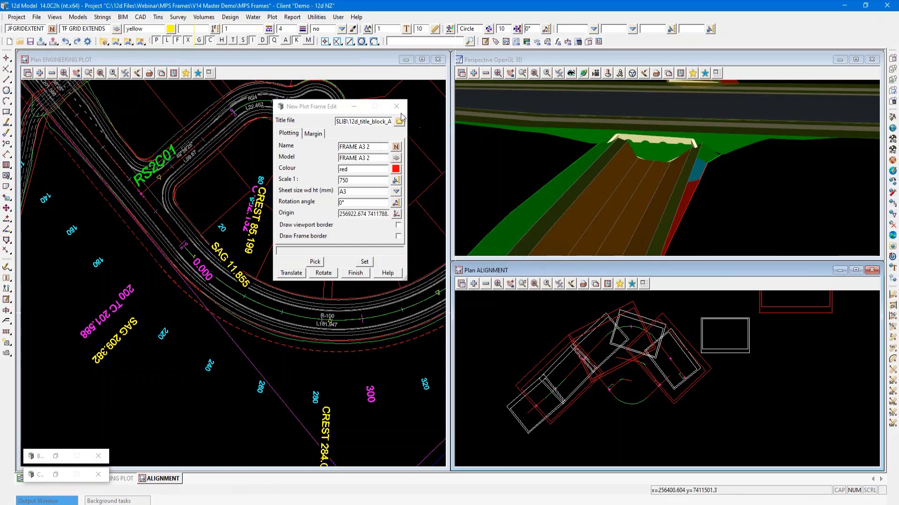
click(396, 106)
- Open the multipage plot file Frame Types.12dmpsf for editing and place its dialog beside the page preview
click(271, 17)
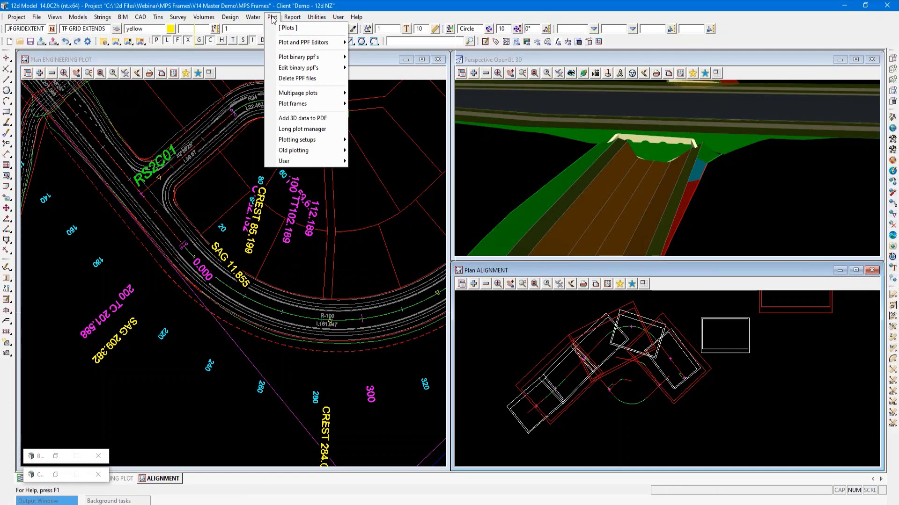
mouse_move(287, 95)
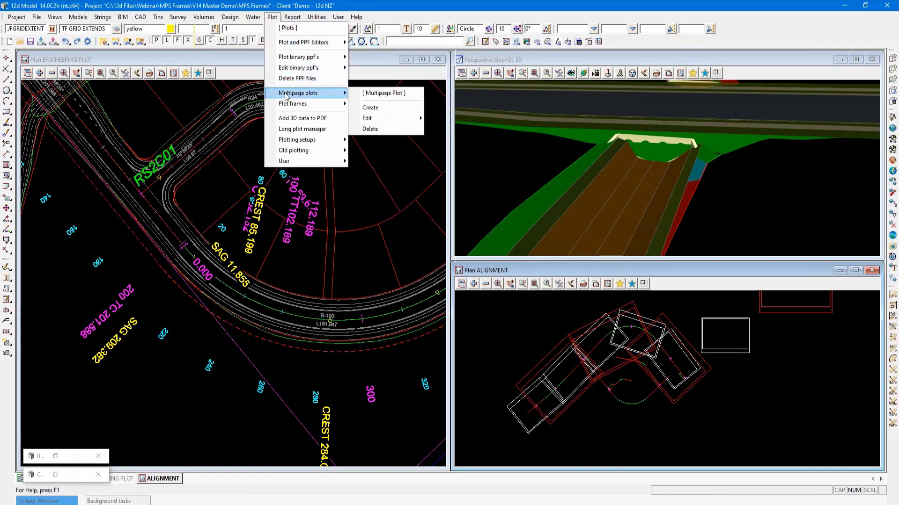
mouse_move(383, 119)
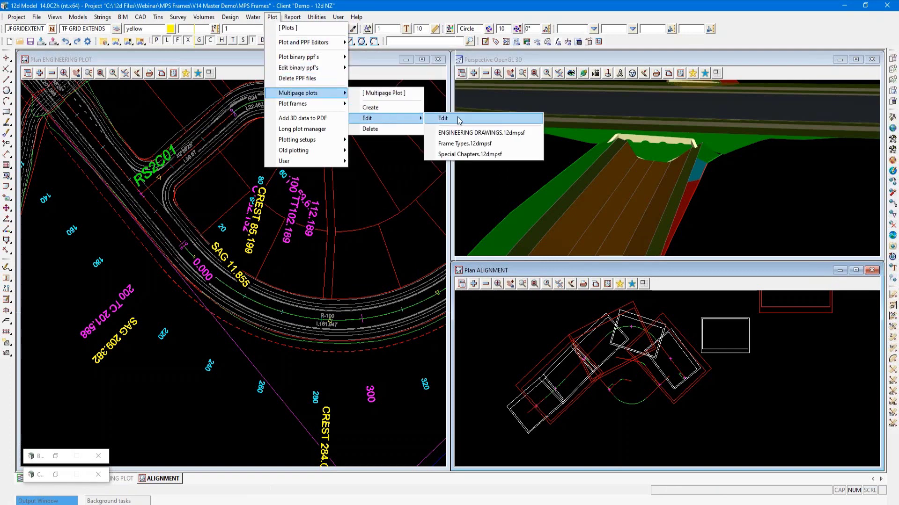
click(470, 142)
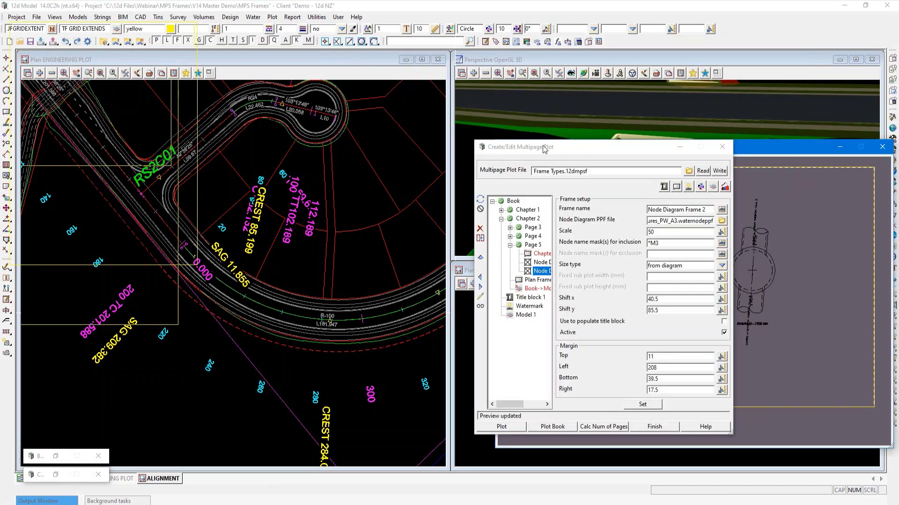
drag(579, 151, 290, 97)
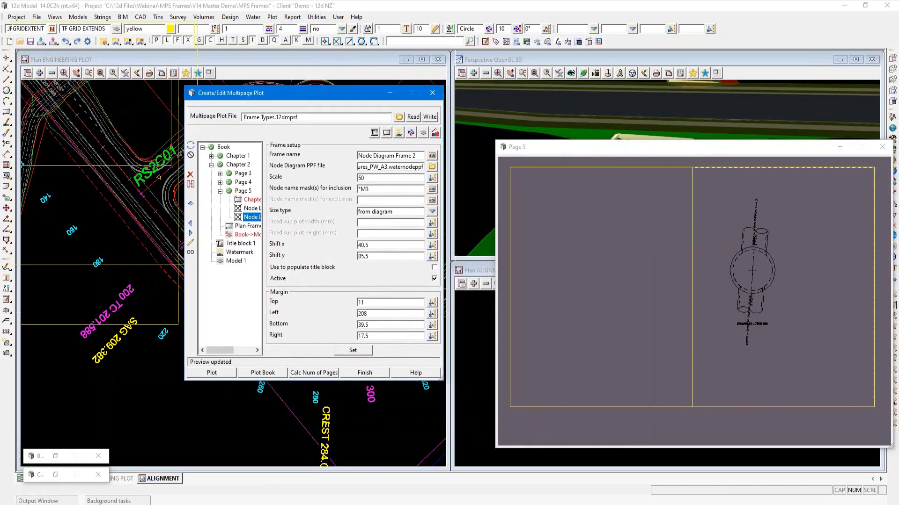
- Preview Page 1 of Chapter 1 and open the setup of its Detail Inset plan frame
click(212, 156)
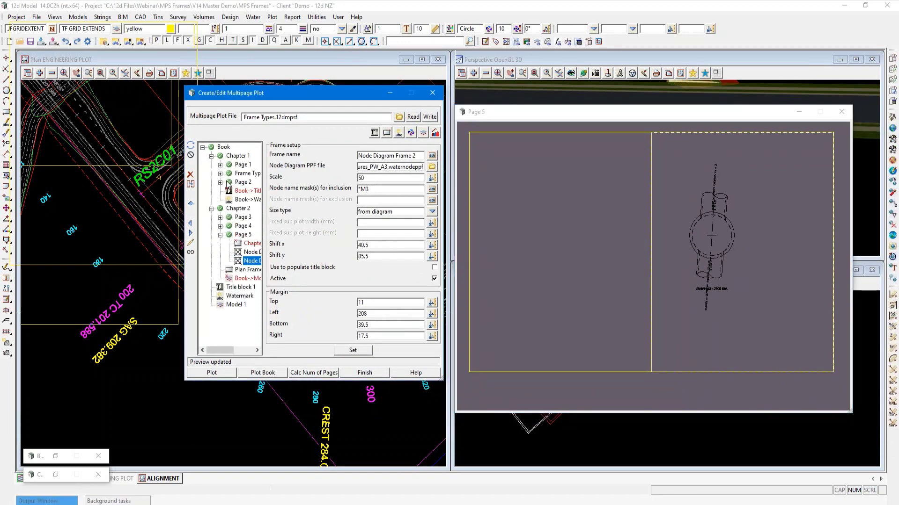
click(225, 165)
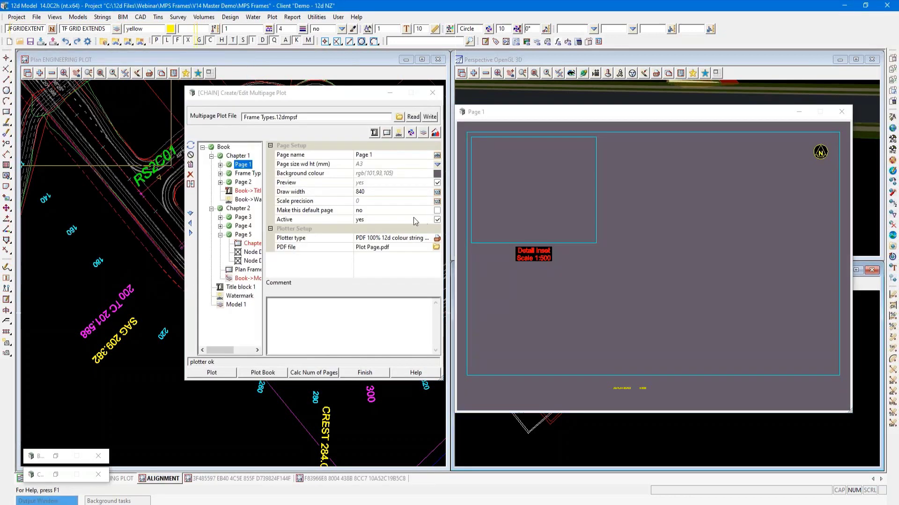
click(220, 165)
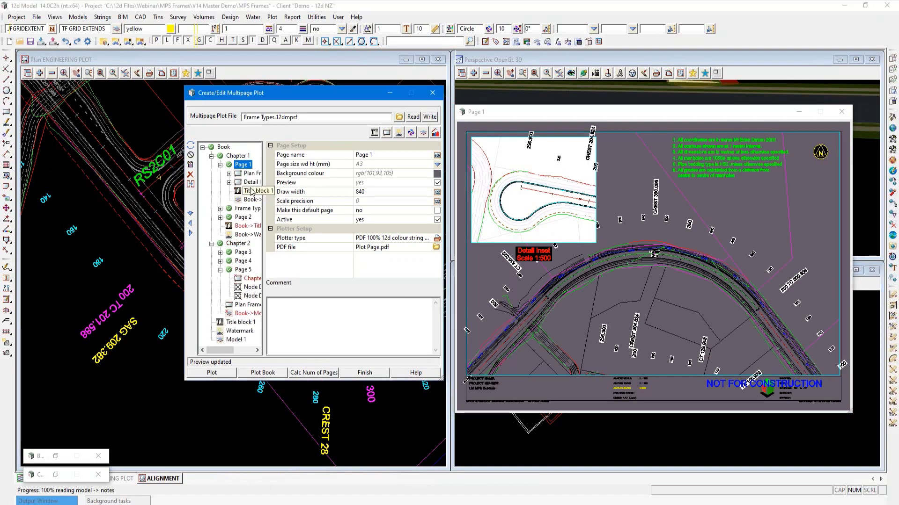
click(229, 183)
click(247, 183)
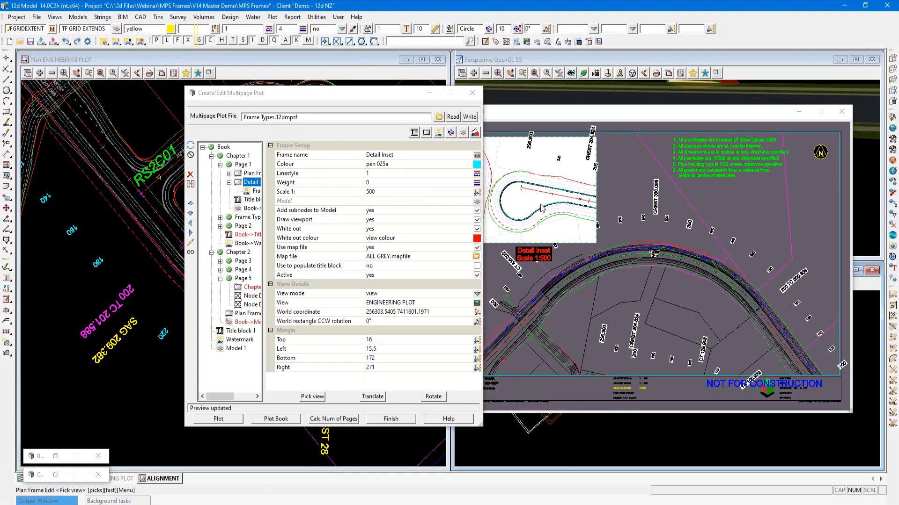
- Open the Detail Inset's ALL GREY.mapfile and set the basic colour of keys CR*, KL*, KI* and KB* to View colour
click(476, 257)
click(480, 415)
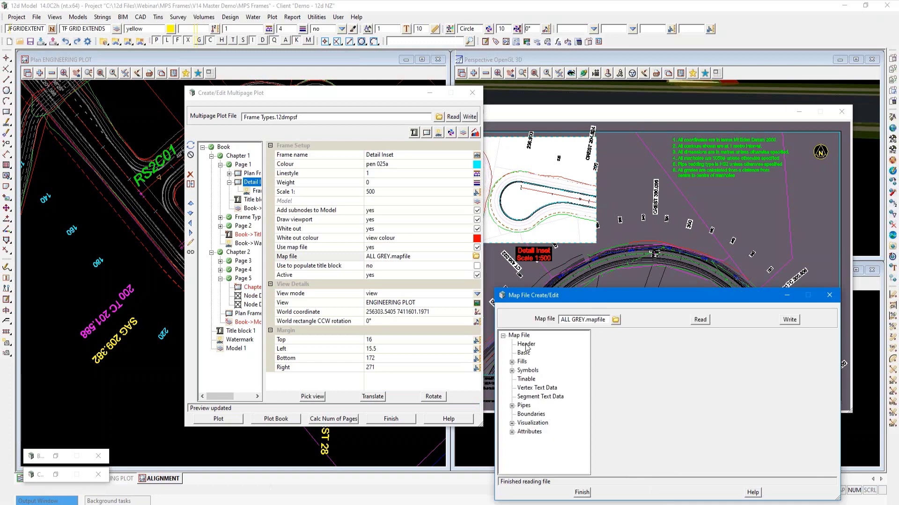
click(524, 352)
drag(565, 301, 328, 163)
drag(445, 224, 441, 259)
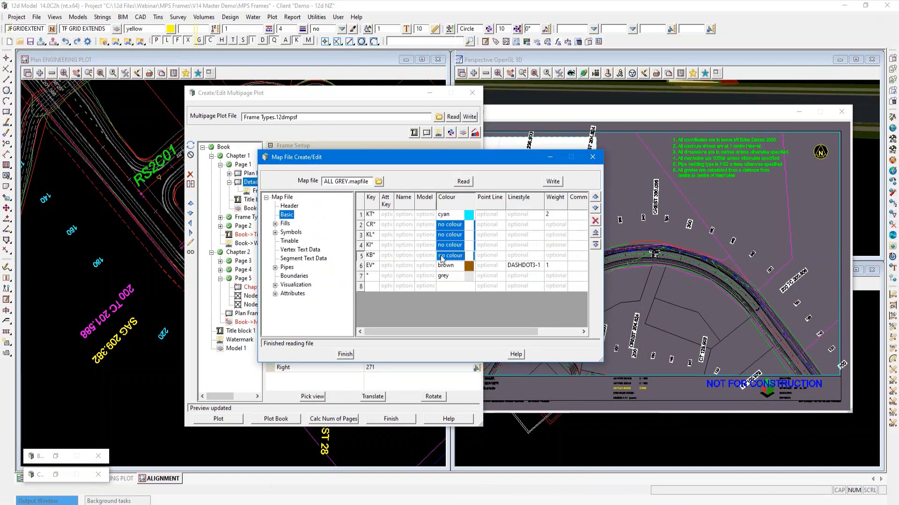
right_click(442, 259)
click(454, 325)
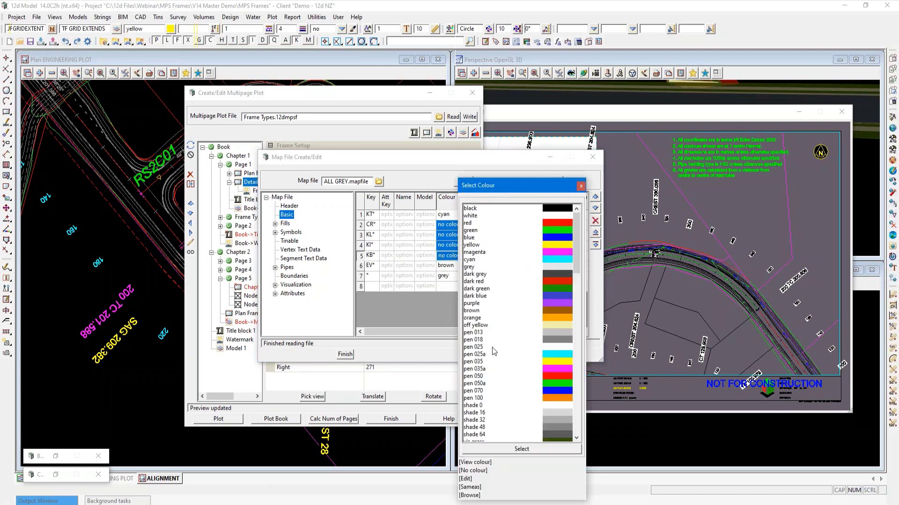
click(474, 463)
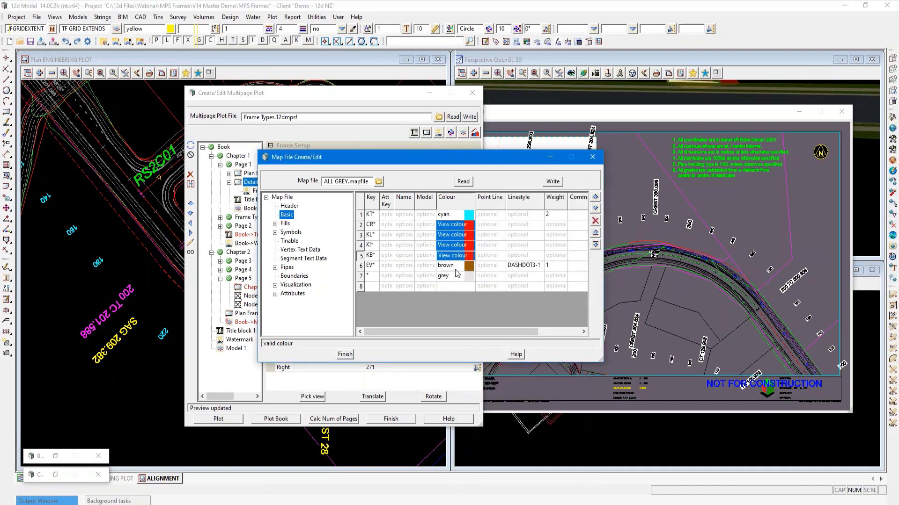
- Write ALL GREY.mapfile over the existing file, close the map file editor and refresh the Page 1 preview
click(553, 182)
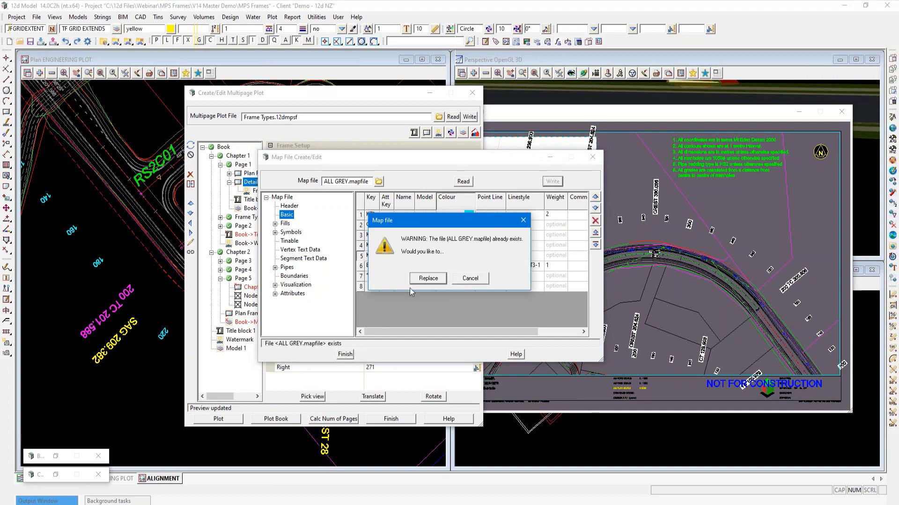
click(428, 278)
click(345, 354)
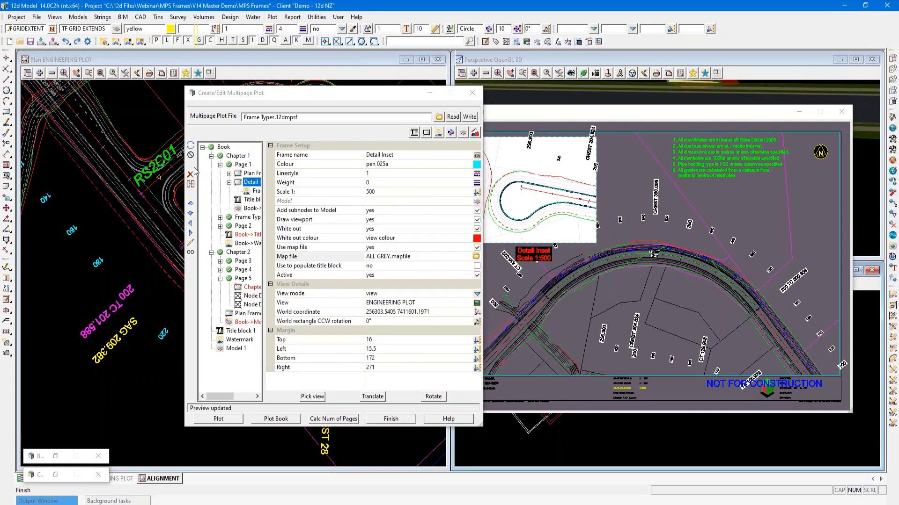
click(191, 146)
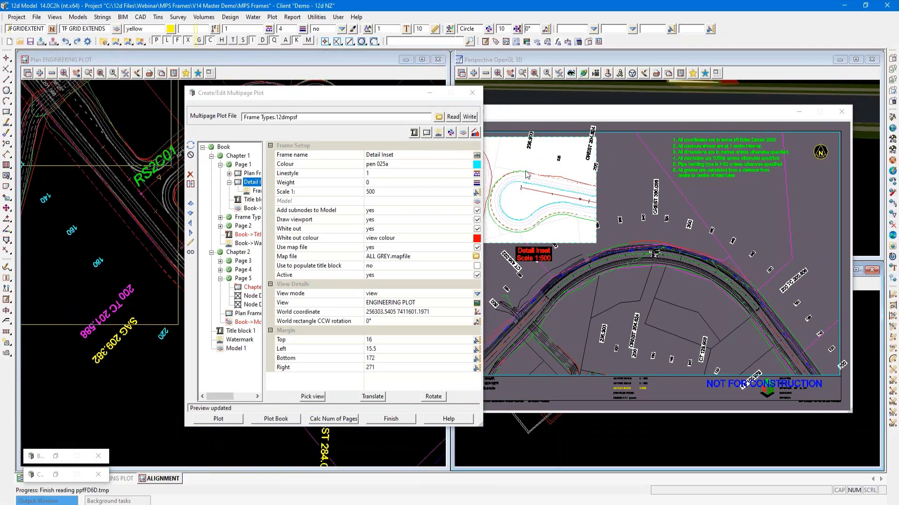
drag(325, 97, 285, 106)
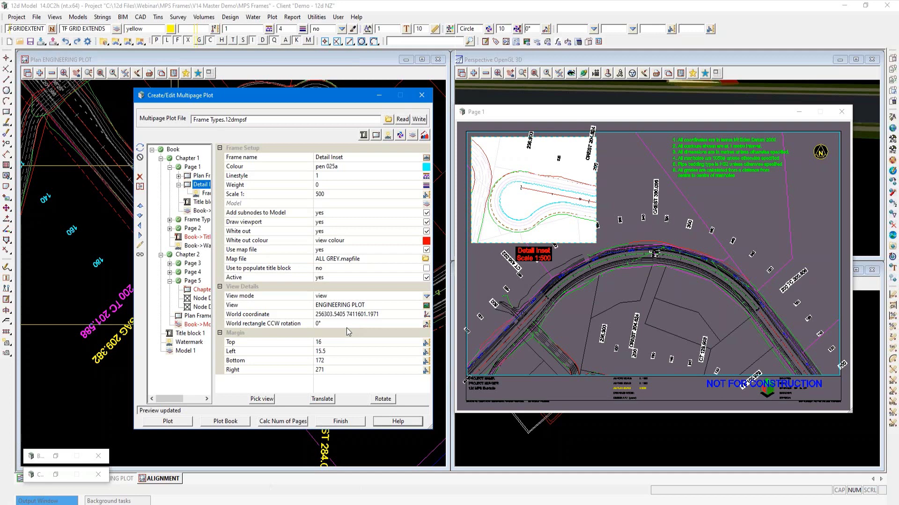
- Write the Frame Types.12dmpsf plot file over the existing file and widen the dialog's book tree
click(419, 119)
click(423, 279)
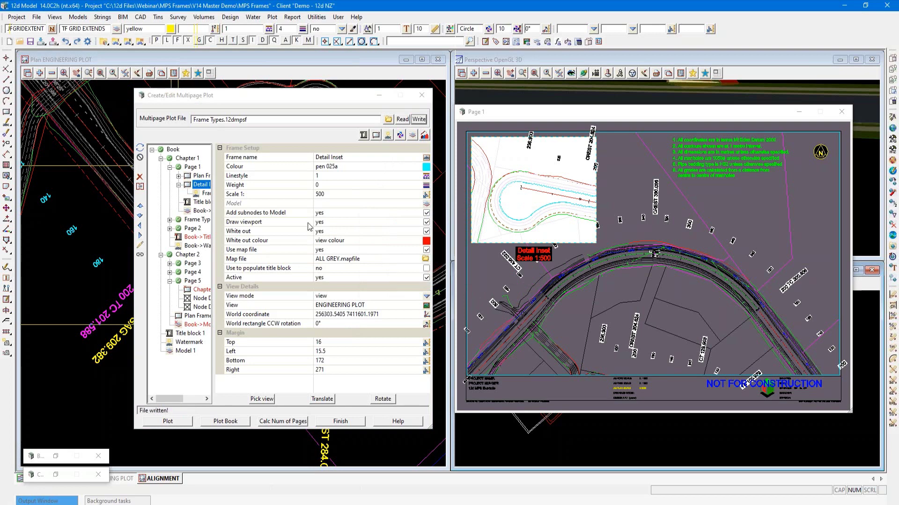
drag(214, 155, 240, 158)
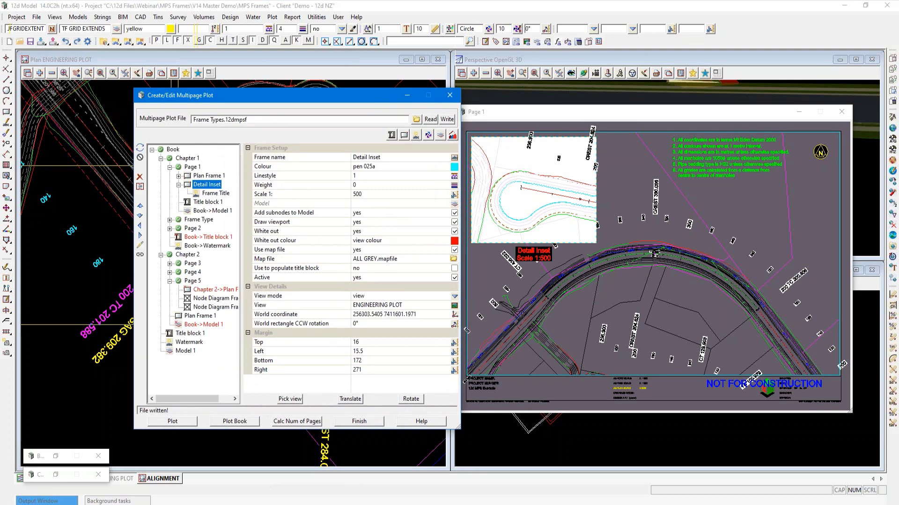
- Select the multipage plot file Special Chapters.12dmpsf and read it into the dialog
click(416, 119)
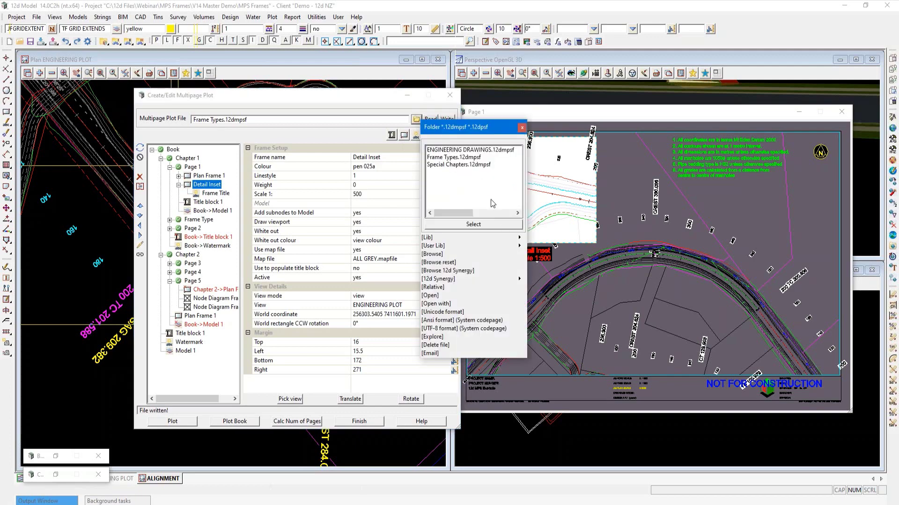
click(447, 166)
double_click(448, 167)
click(430, 119)
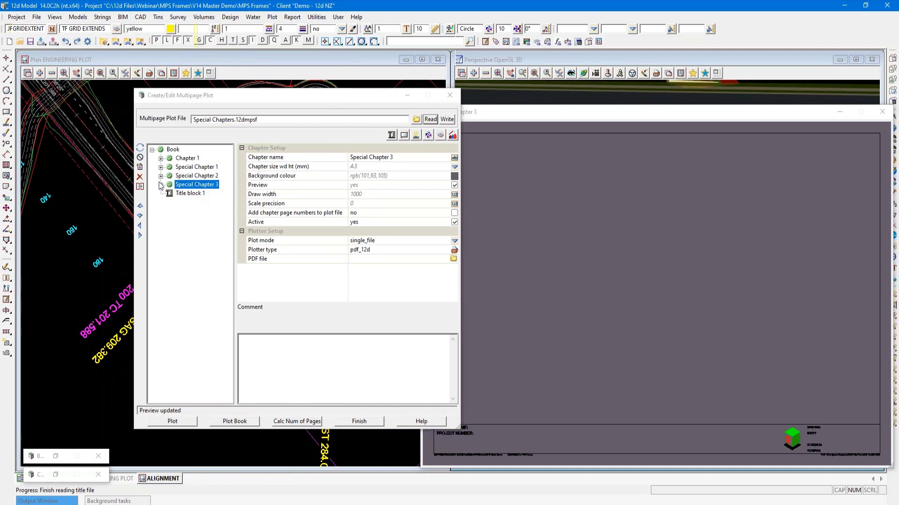
- Expand Special Chapter 1, show the user title info of Title block 1 and place the dialog beside the Book preview
click(161, 167)
click(189, 202)
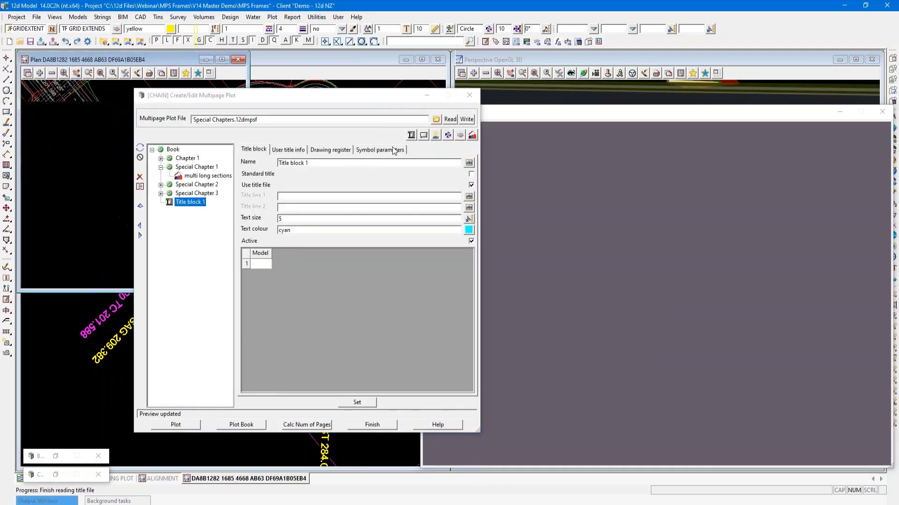
click(291, 150)
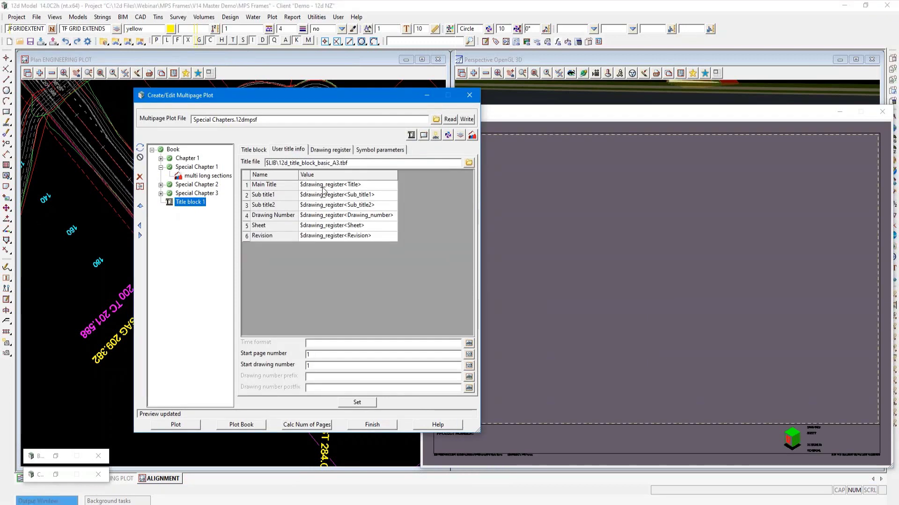
drag(338, 95, 243, 85)
drag(470, 116, 437, 90)
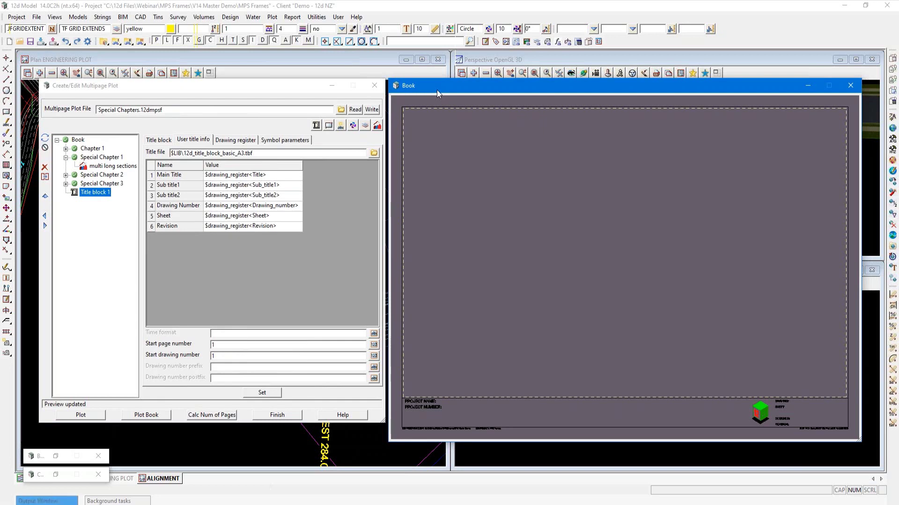
- Examine the title file, start page number and start drawing number settings of Title block 1
click(285, 153)
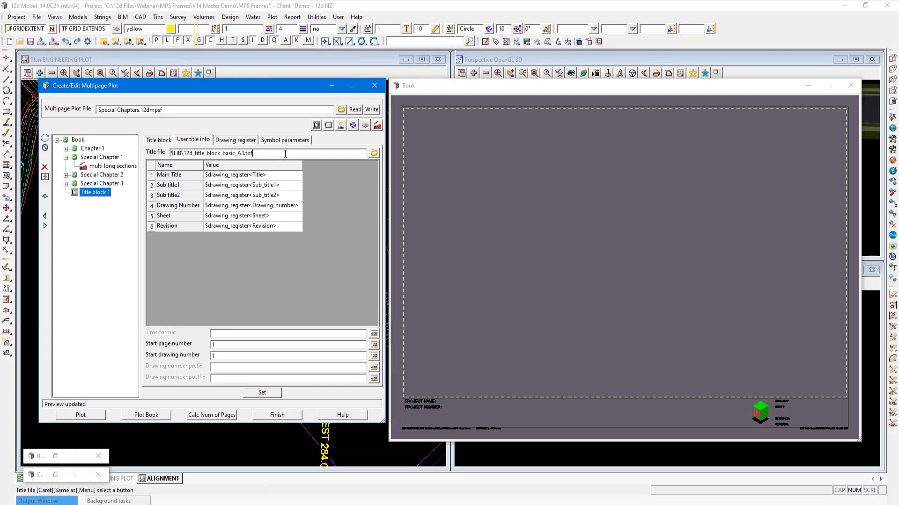
click(236, 345)
click(235, 356)
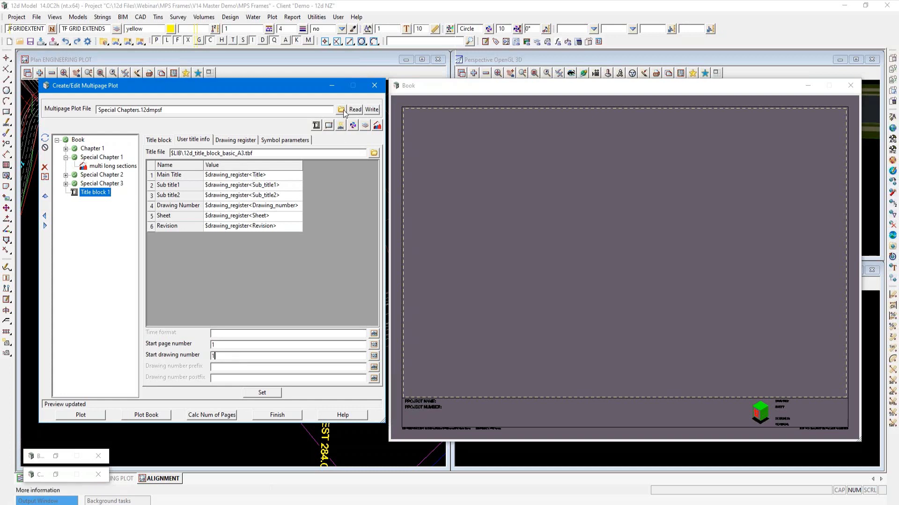
- Write Special Chapters.12dmpsf over the existing file and open the list of available multipage plot files
click(371, 109)
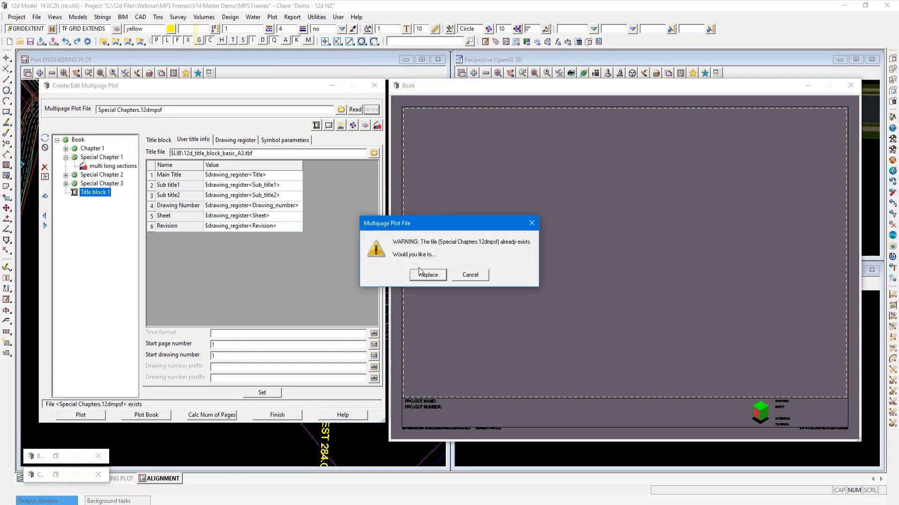
click(419, 274)
click(342, 110)
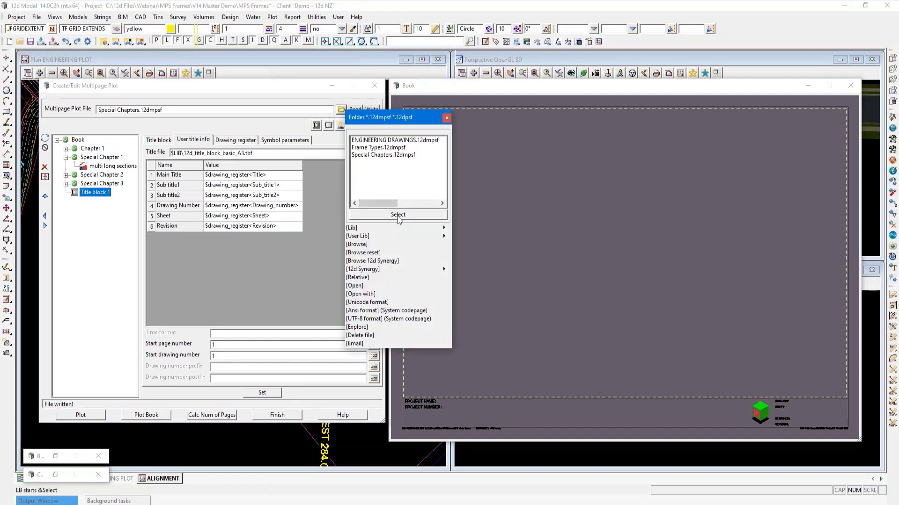